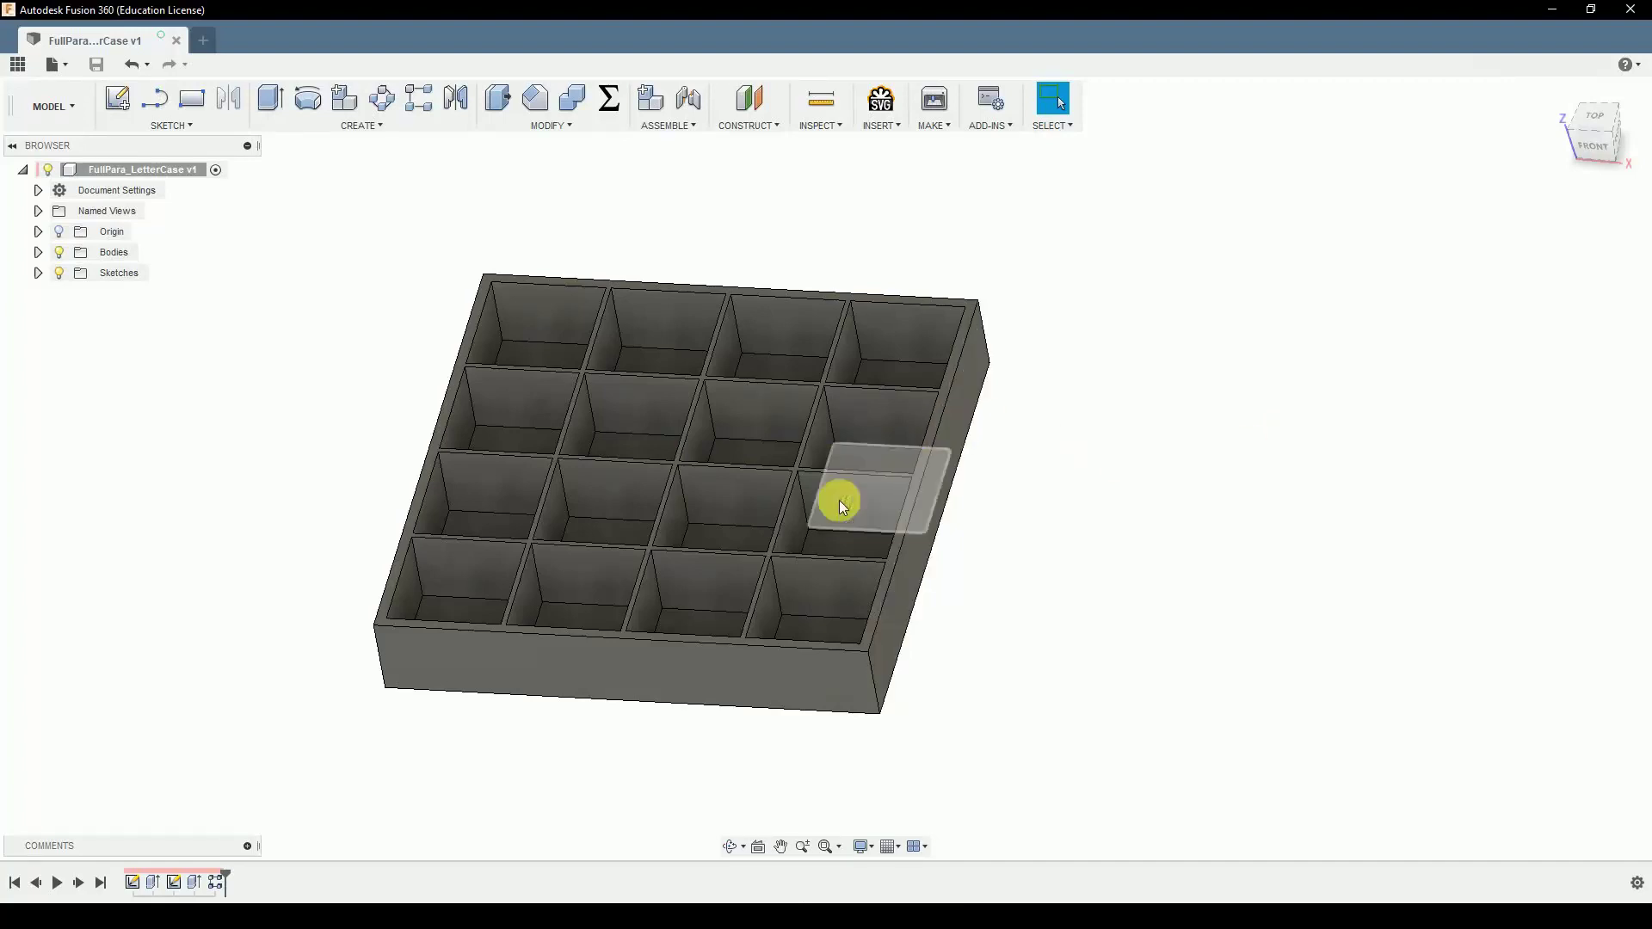
Step: Set the user parameters xCell and yCell of the letter case to 5 each
{"action": "middle_click_drag", "start_coordinate": [683, 508], "coordinate": [824, 499]}
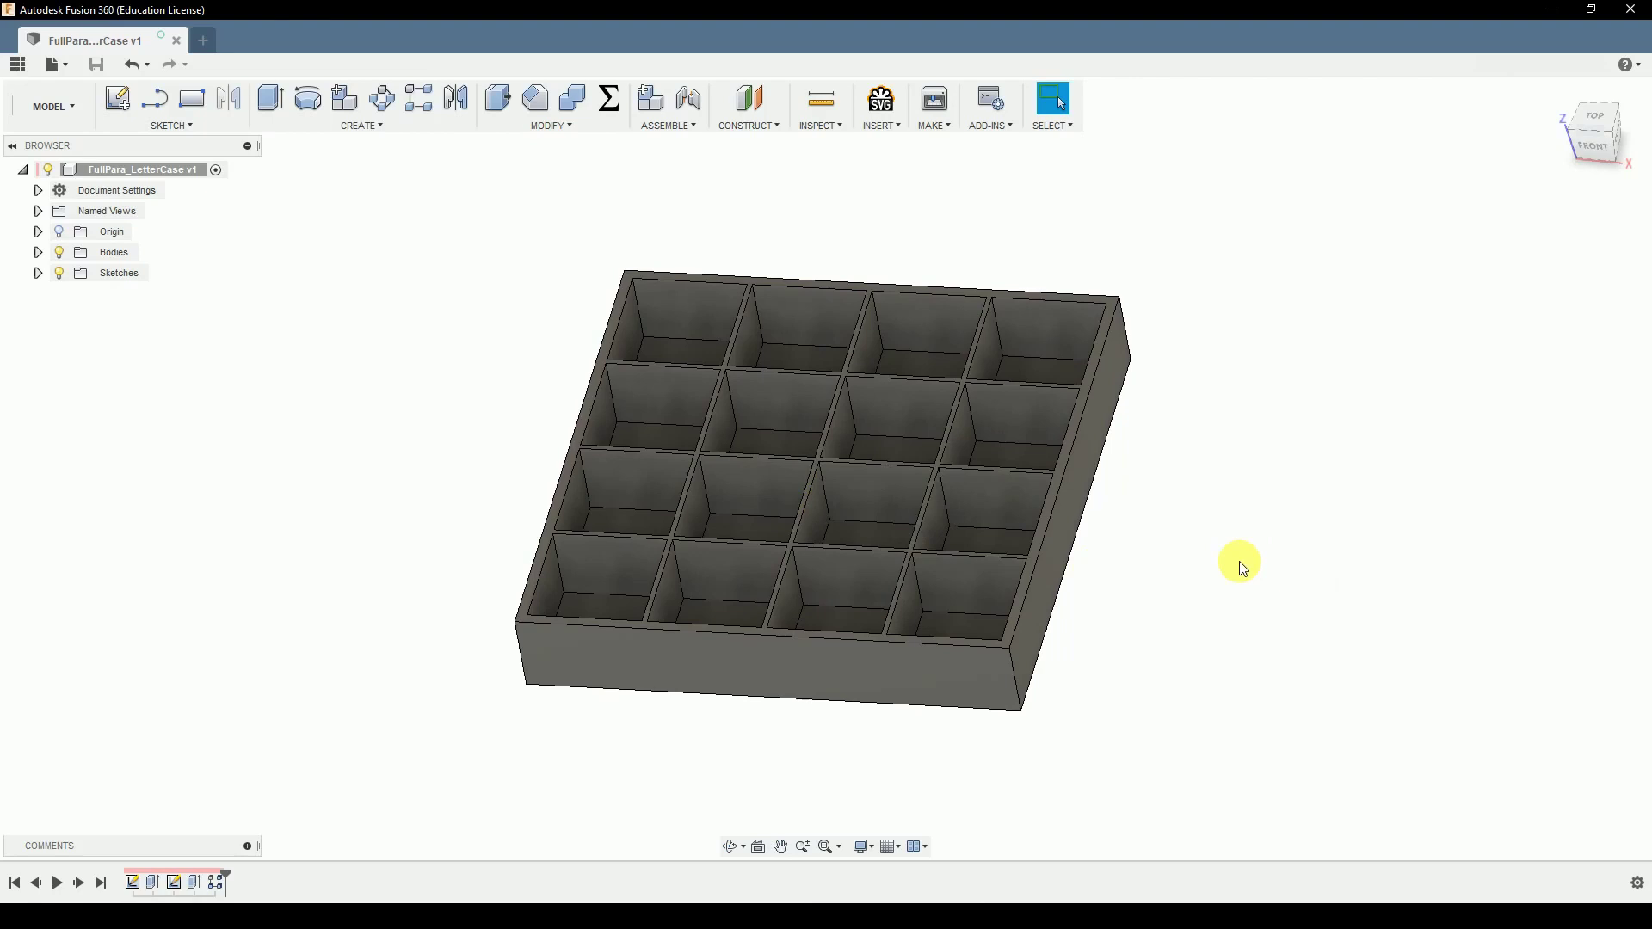
{"action": "mouse_move", "coordinate": [1127, 632]}
{"action": "middle_mouse_down", "text": "shift"}
{"action": "mouse_move", "coordinate": [1111, 654]}
{"action": "mouse_move", "coordinate": [1151, 675]}
{"action": "mouse_move", "coordinate": [1089, 667]}
{"action": "mouse_move", "coordinate": [1128, 663]}
{"action": "middle_mouse_up", "text": "shift"}
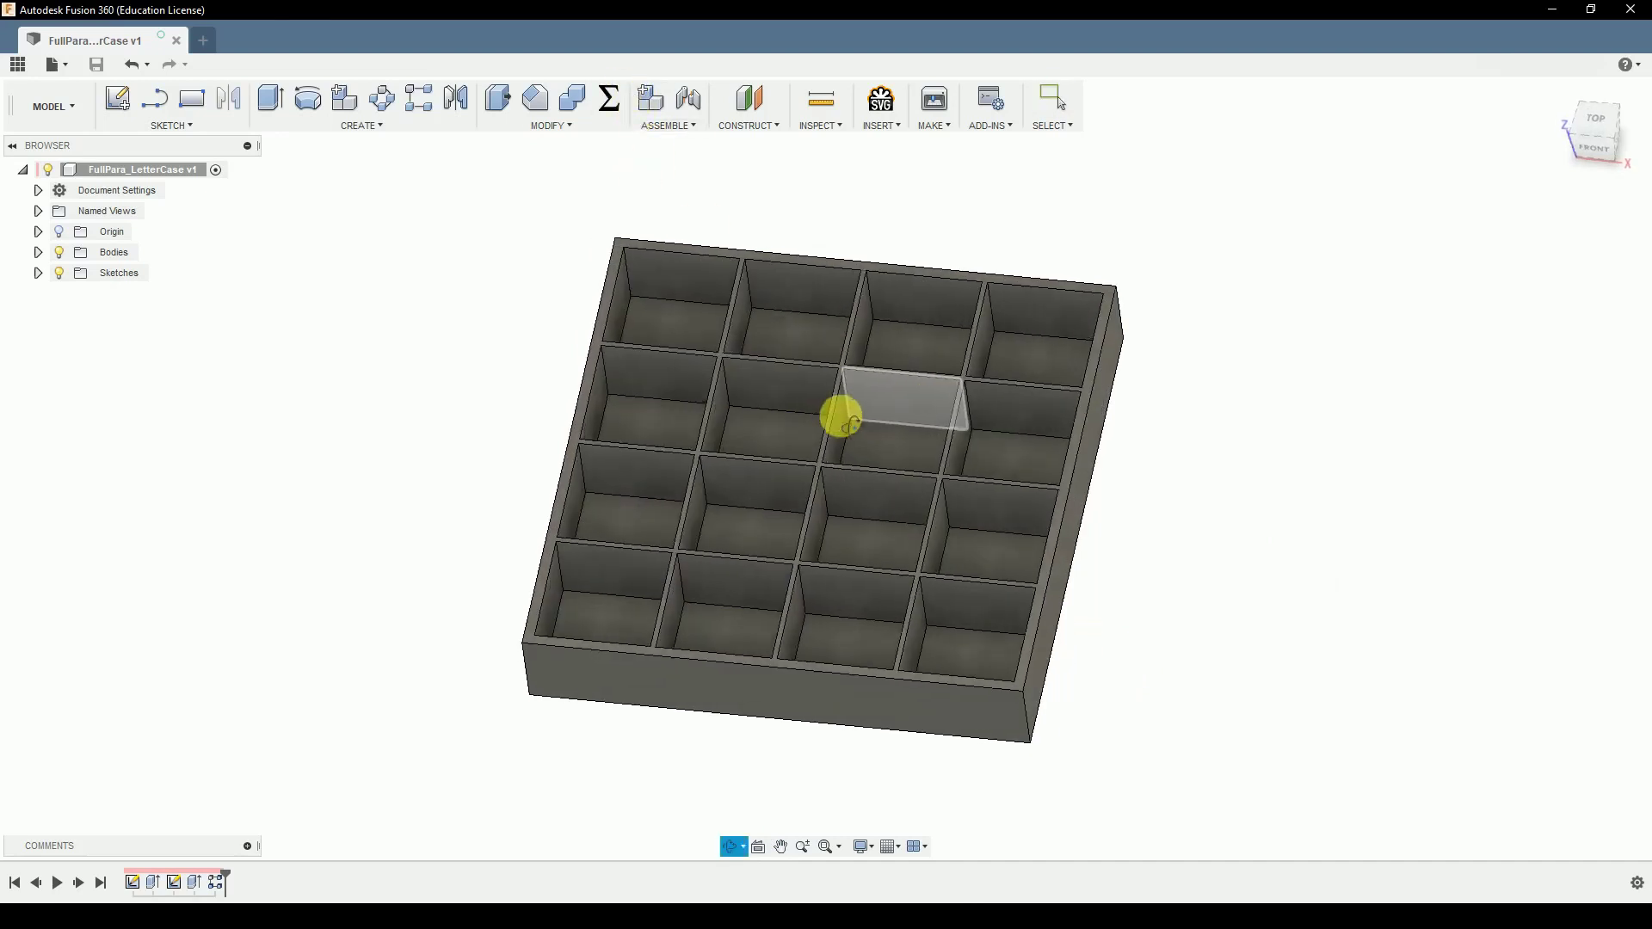
{"action": "left_click", "coordinate": [609, 103]}
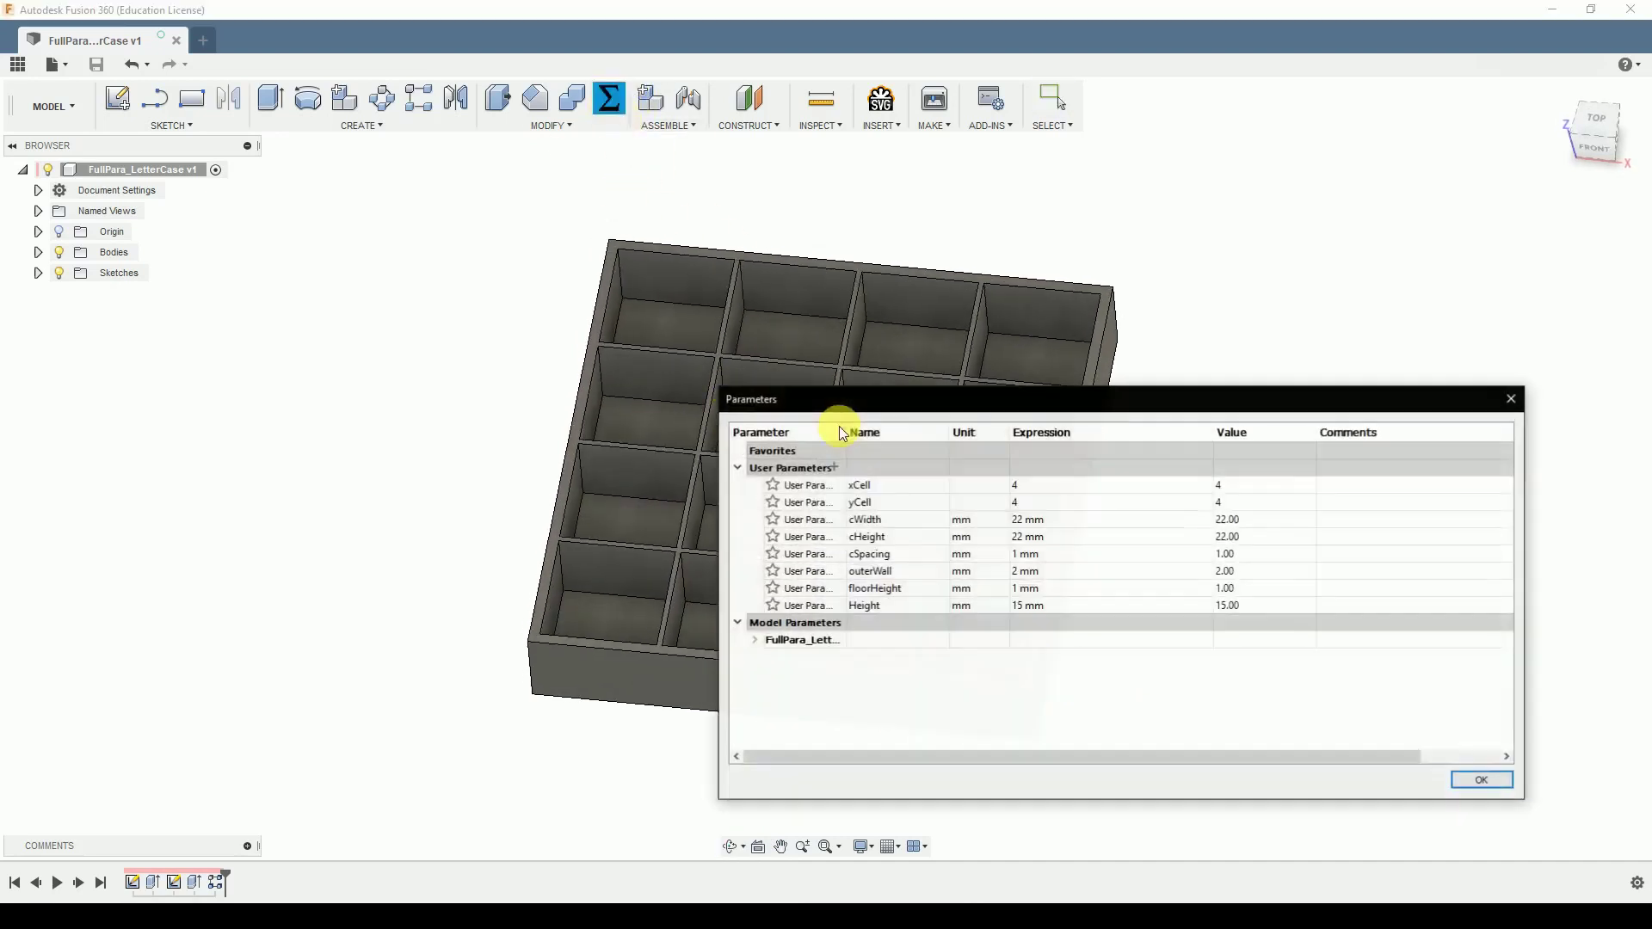
{"action": "left_click", "coordinate": [1033, 487]}
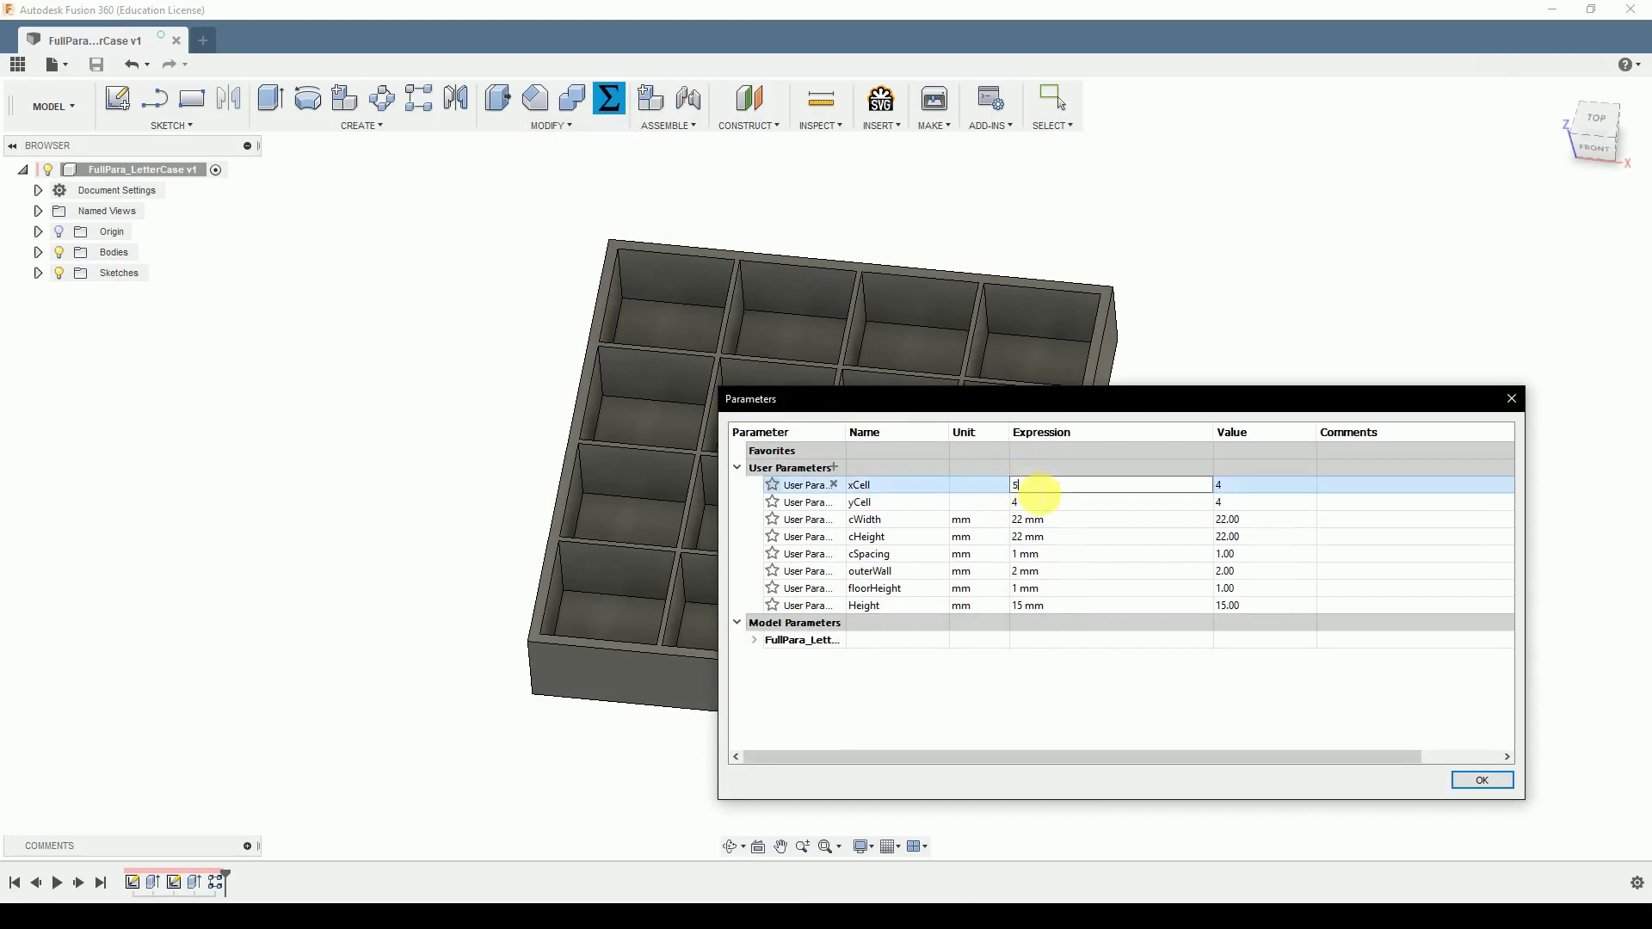
{"action": "key", "text": "Return"}
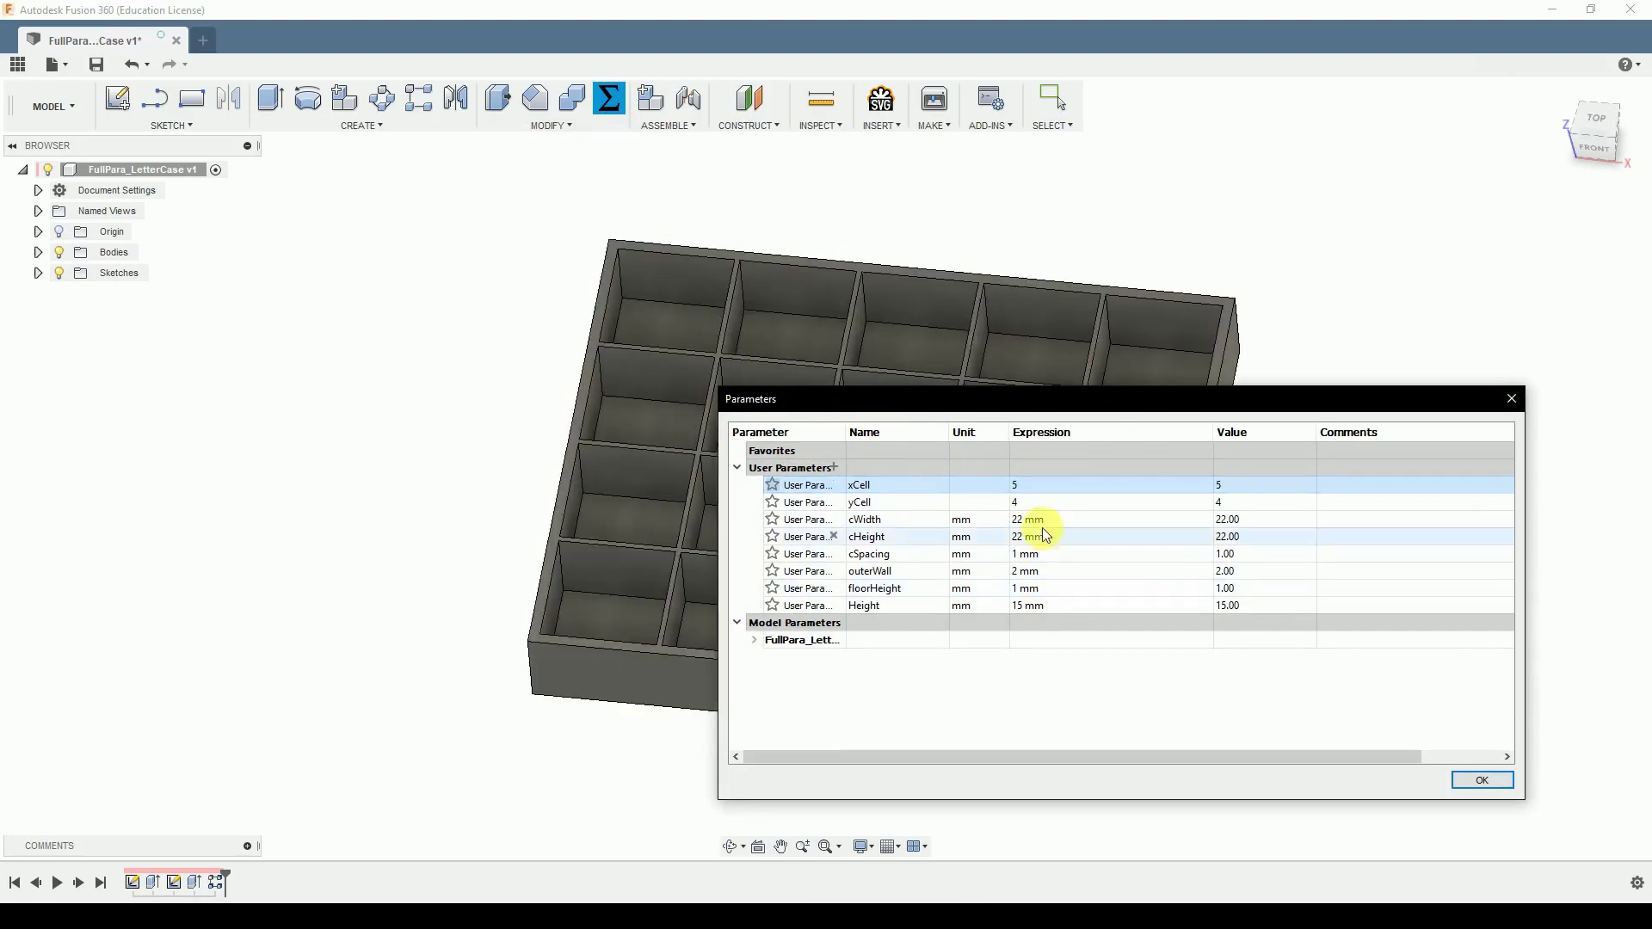
{"action": "left_click", "coordinate": [1034, 506]}
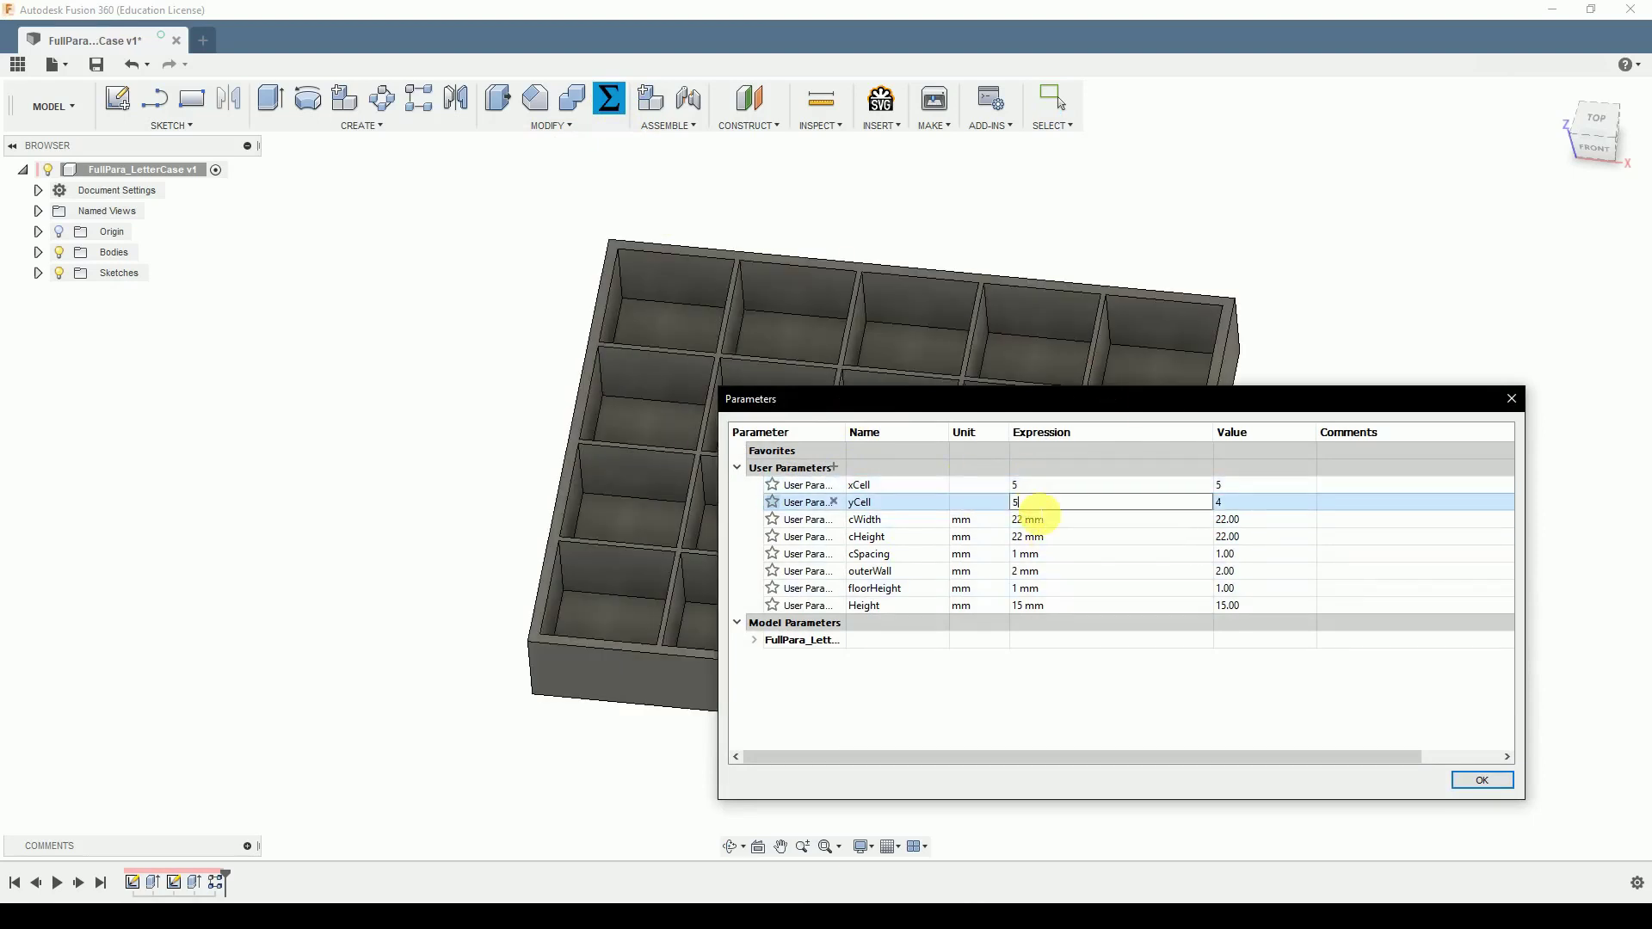
{"action": "type", "text": "5"}
{"action": "key", "text": "Return"}
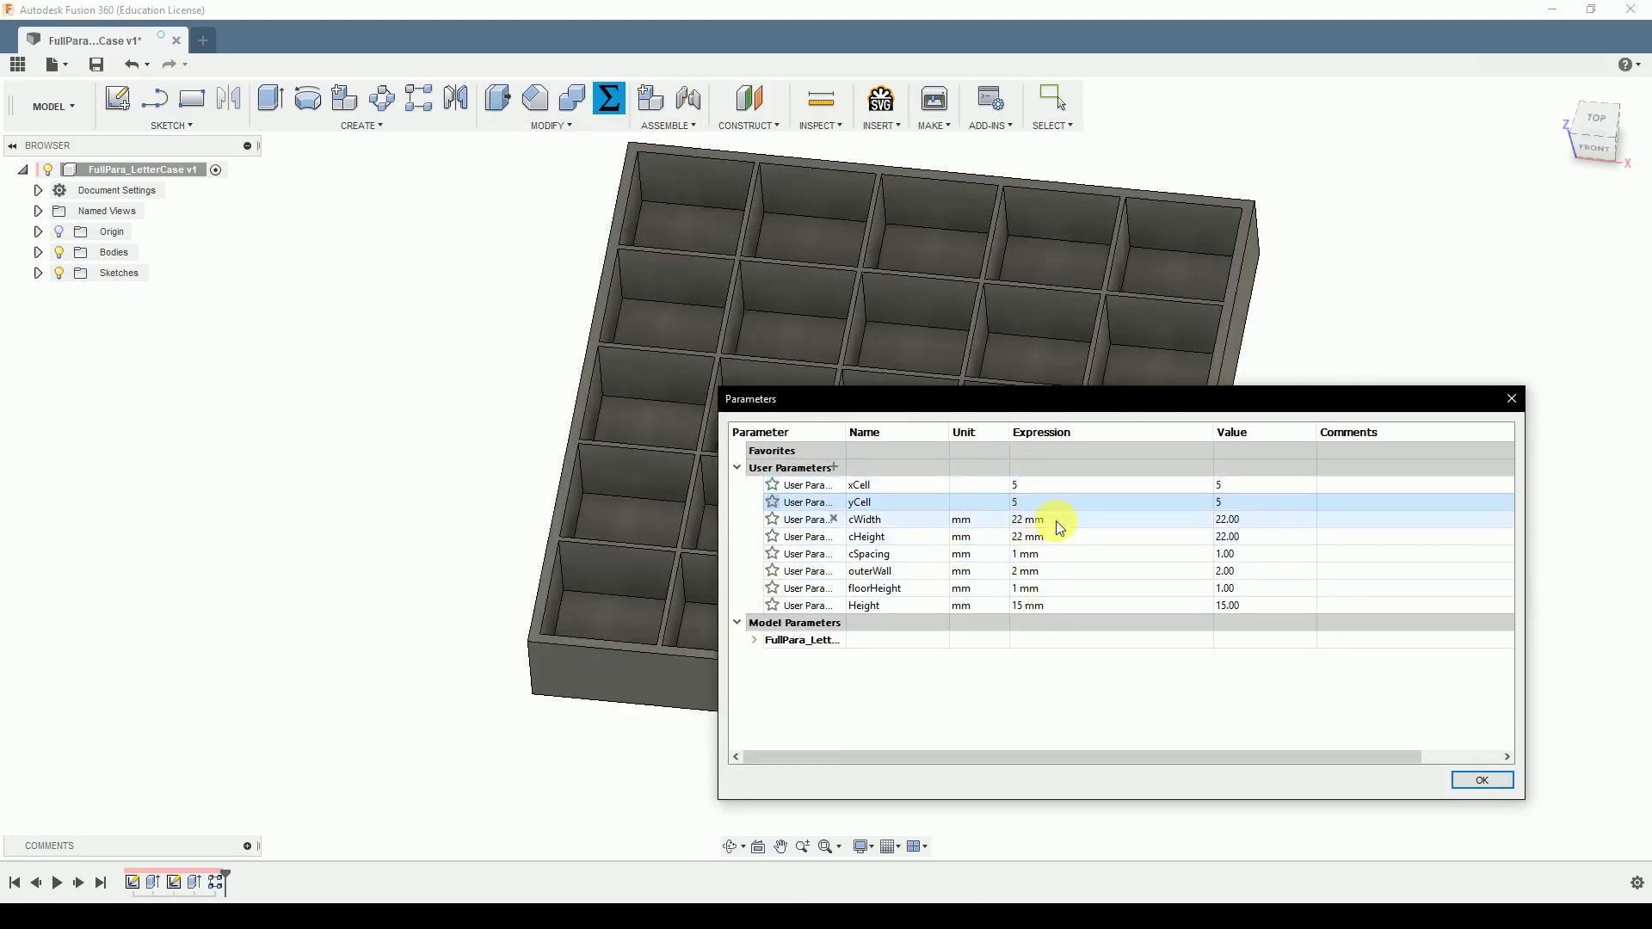
{"action": "left_click", "coordinate": [1056, 538]}
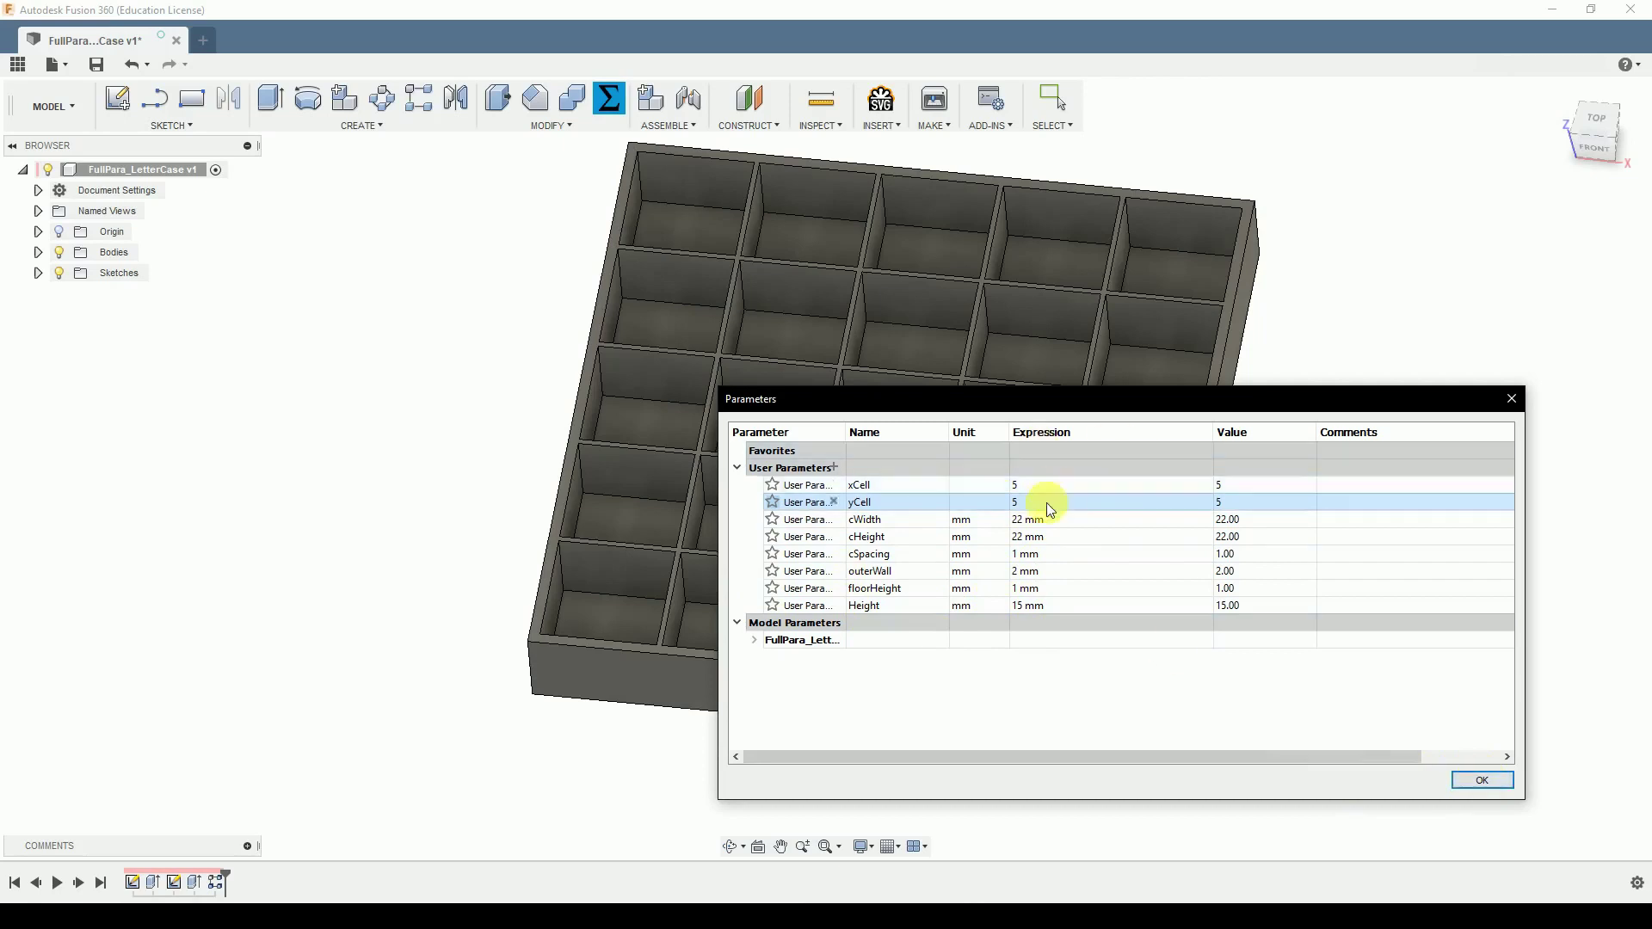
{"action": "left_click", "coordinate": [1484, 781]}
{"action": "mouse_move", "coordinate": [1228, 649]}
{"action": "middle_mouse_down", "text": "shift"}
{"action": "mouse_move", "coordinate": [1257, 649]}
{"action": "mouse_move", "coordinate": [1231, 669]}
{"action": "middle_mouse_up", "text": "shift"}
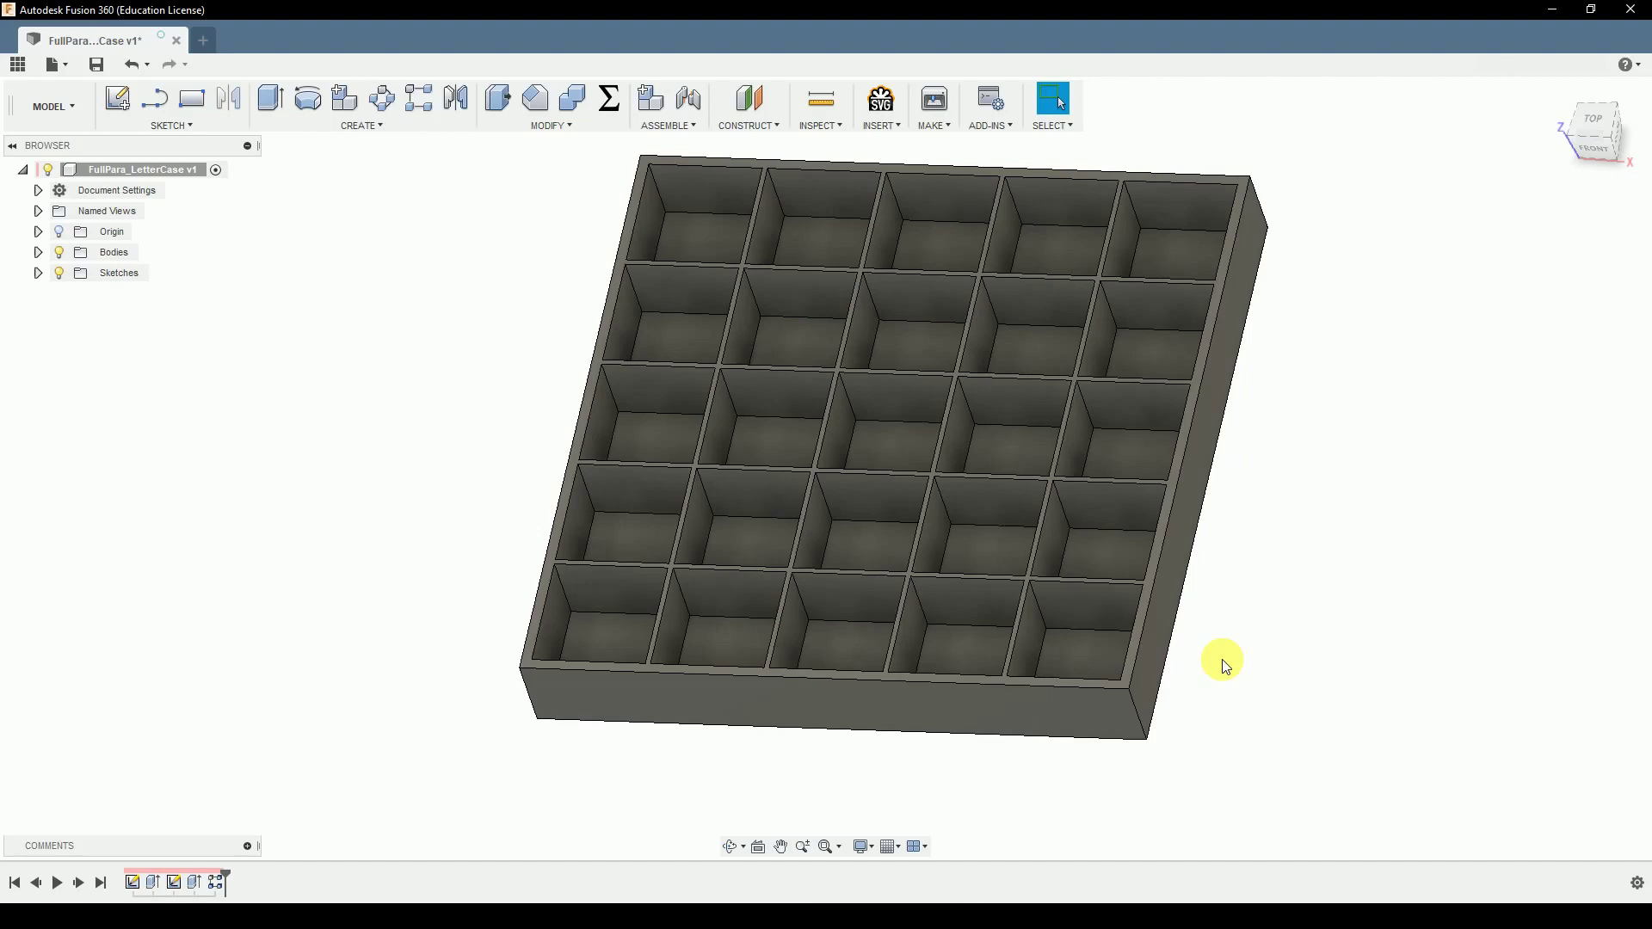
{"action": "scroll", "coordinate": [774, 753], "scroll_direction": "down", "scroll_amount": 1}
{"action": "scroll", "coordinate": [870, 534], "scroll_direction": "up", "scroll_amount": 1}
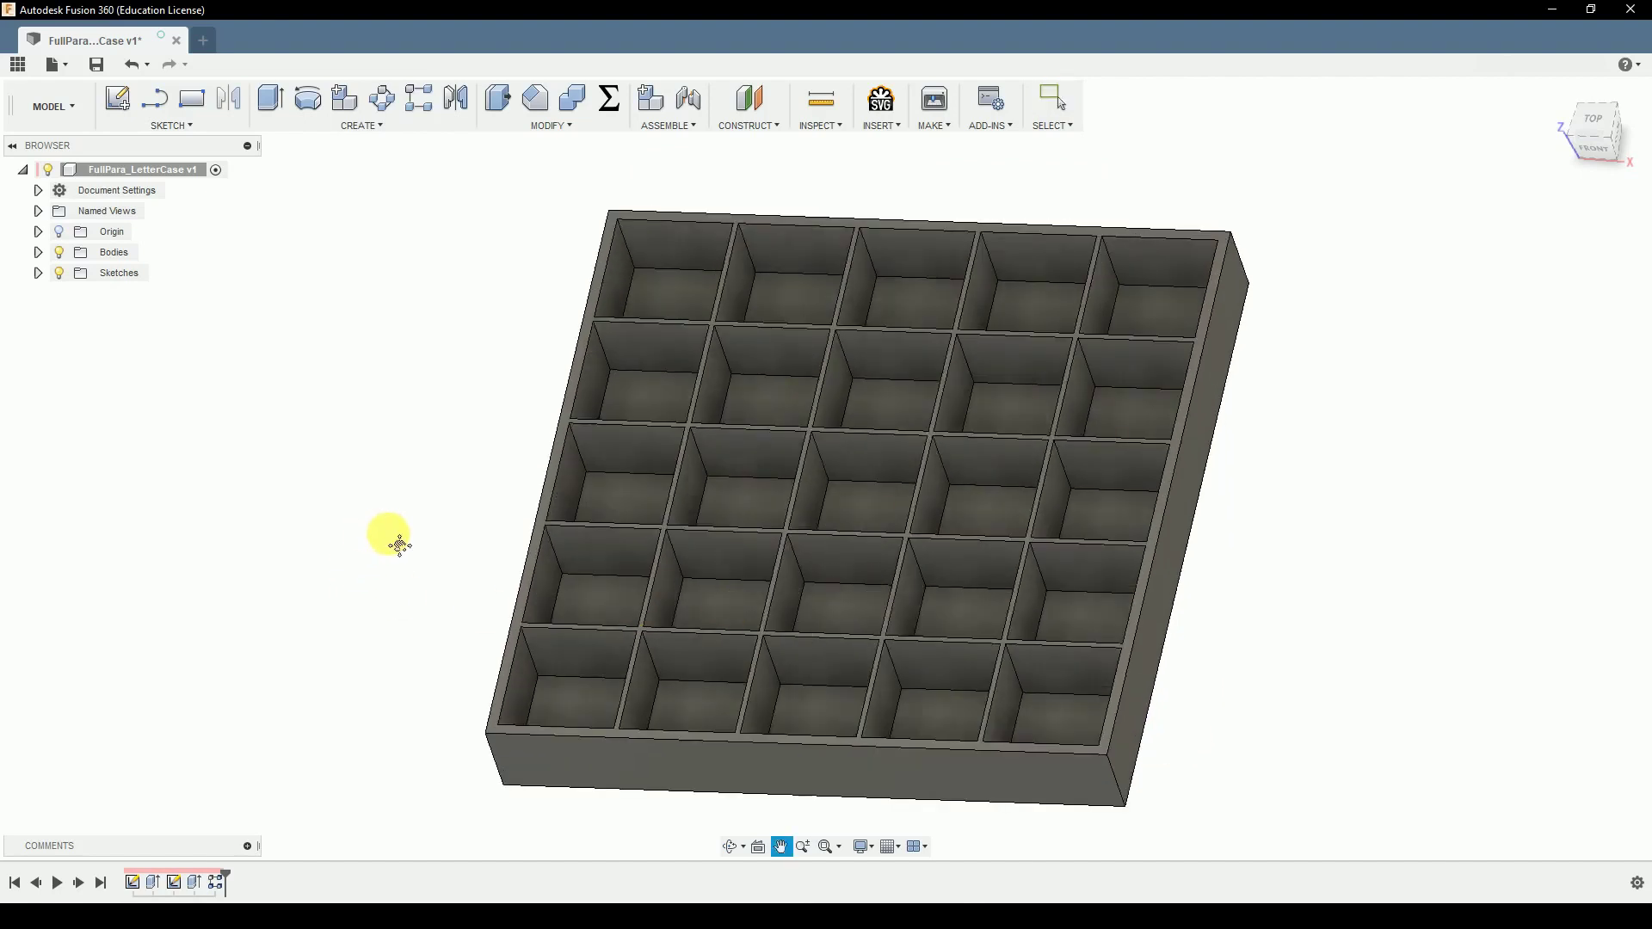
{"action": "middle_click_drag", "start_coordinate": [394, 543], "coordinate": [343, 534]}
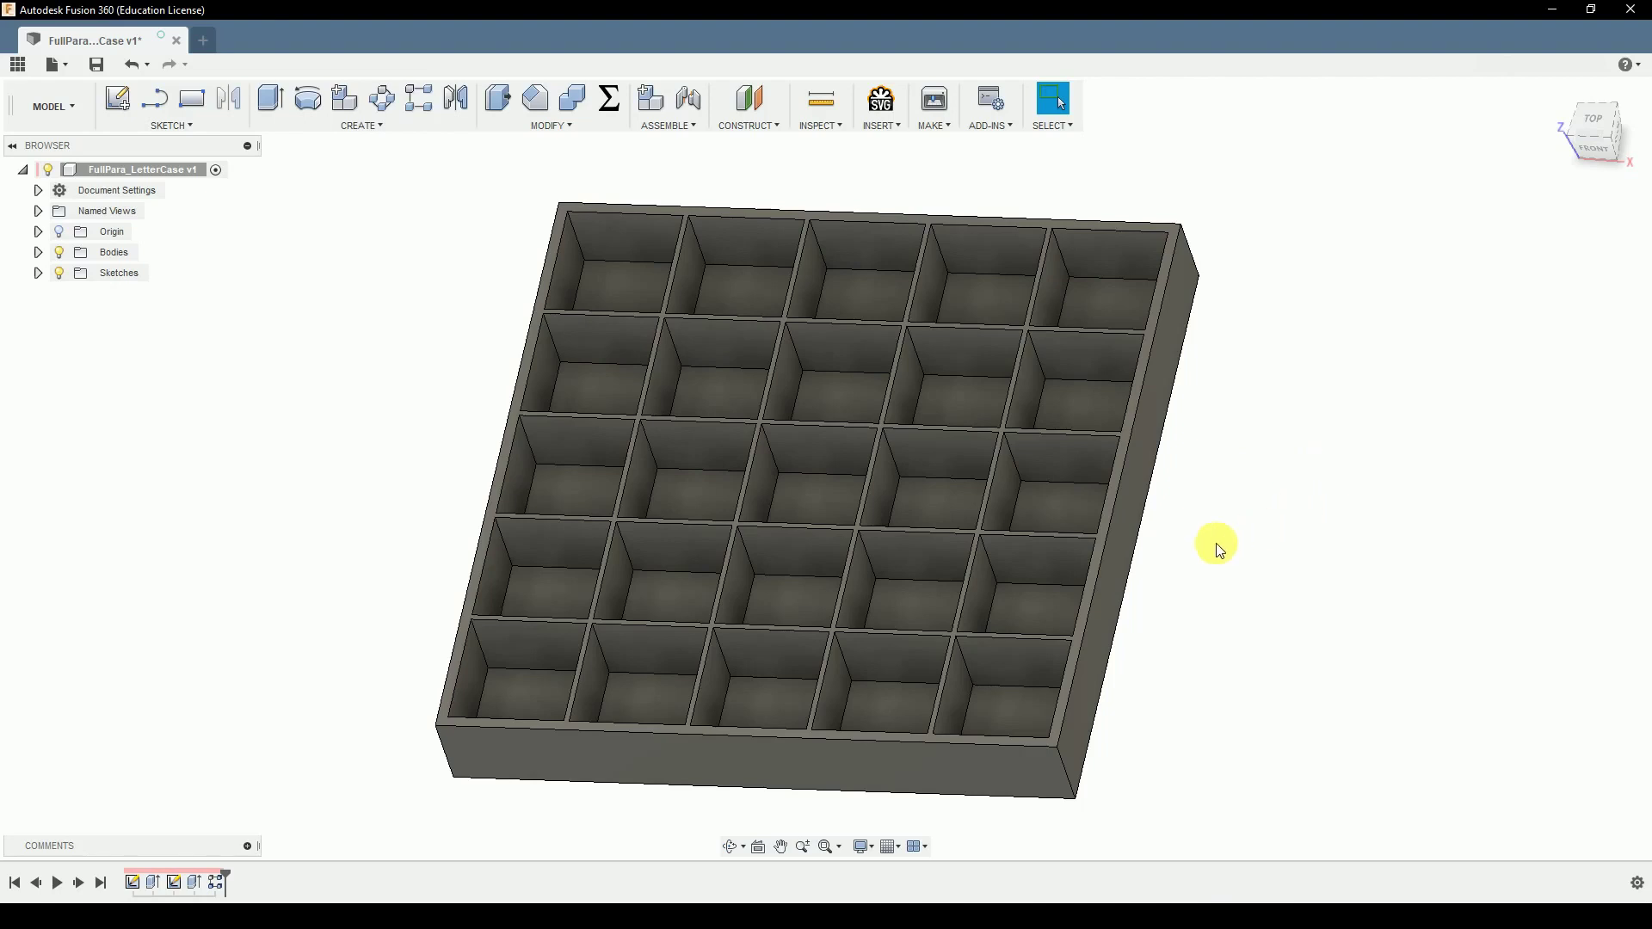
{"action": "middle_click_drag", "start_coordinate": [1198, 579], "coordinate": [1205, 614], "text": "shift"}
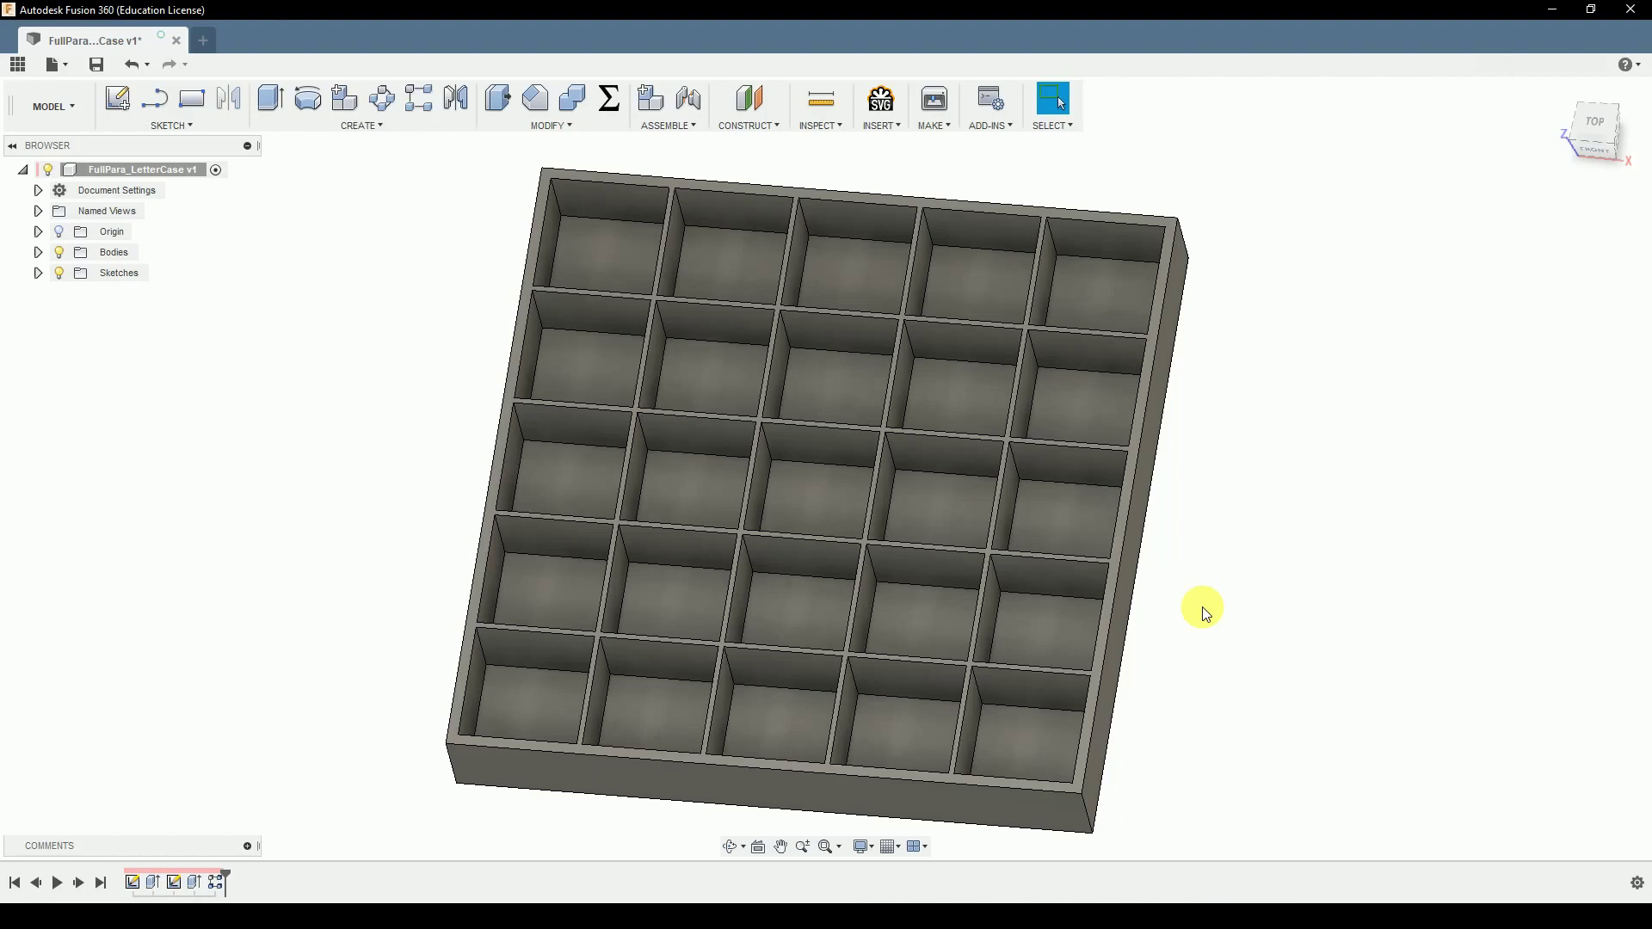
{"action": "middle_click_drag", "start_coordinate": [1216, 620], "coordinate": [1217, 634], "text": "shift"}
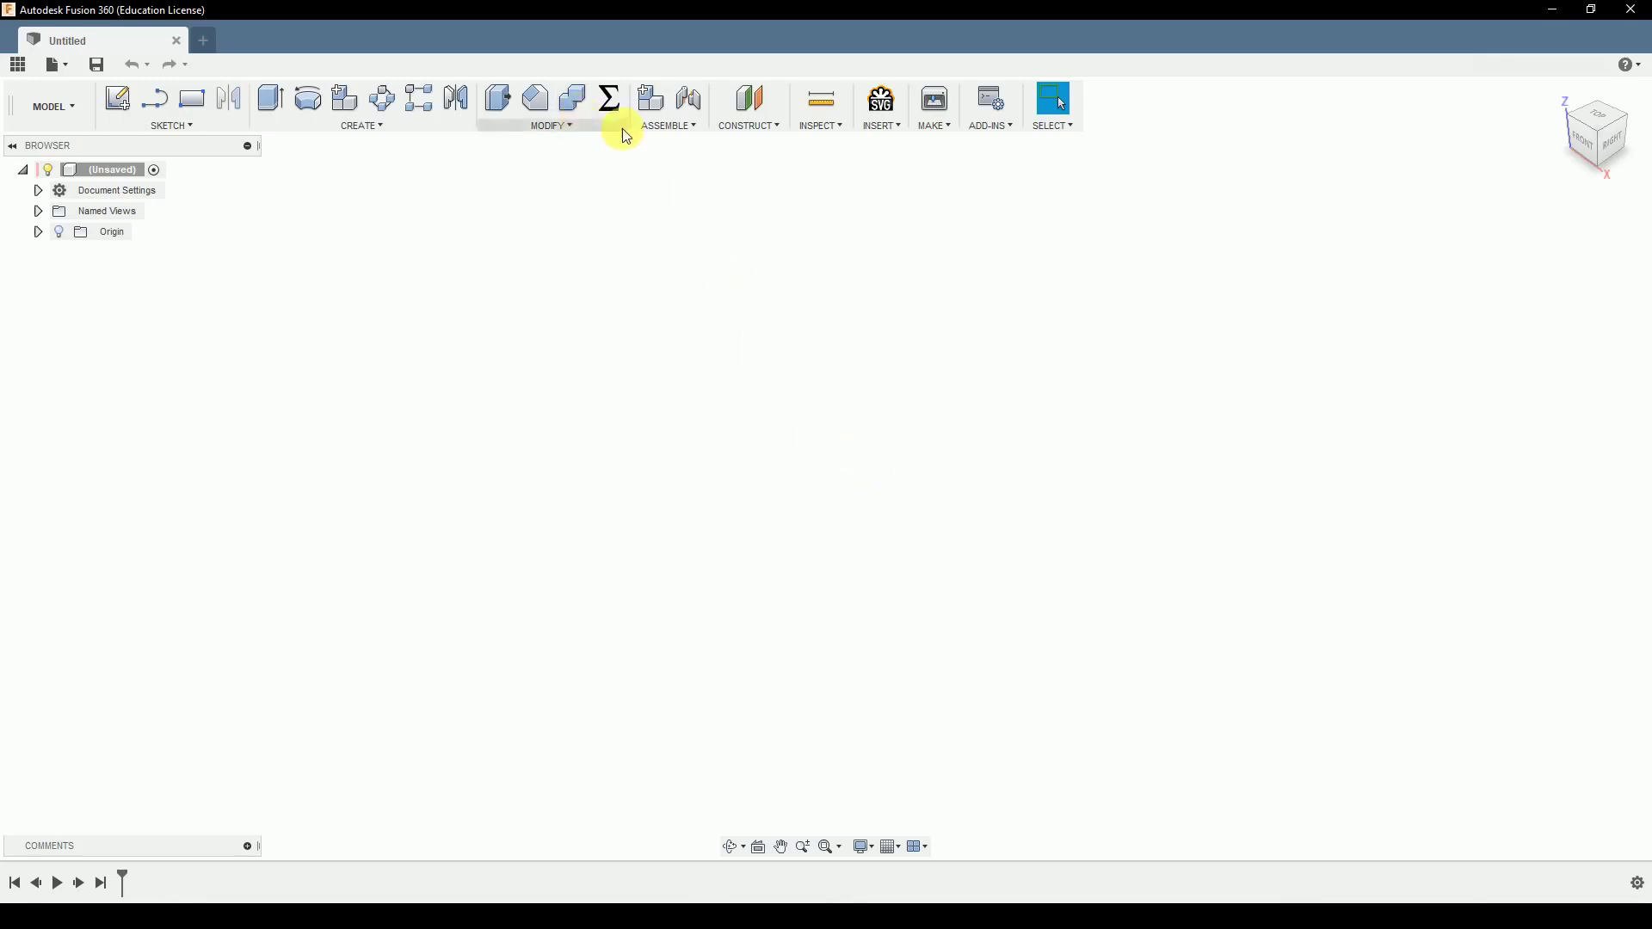
Step: Look at the Change Parameters dialog of the empty design and close it
{"action": "left_click", "coordinate": [555, 125]}
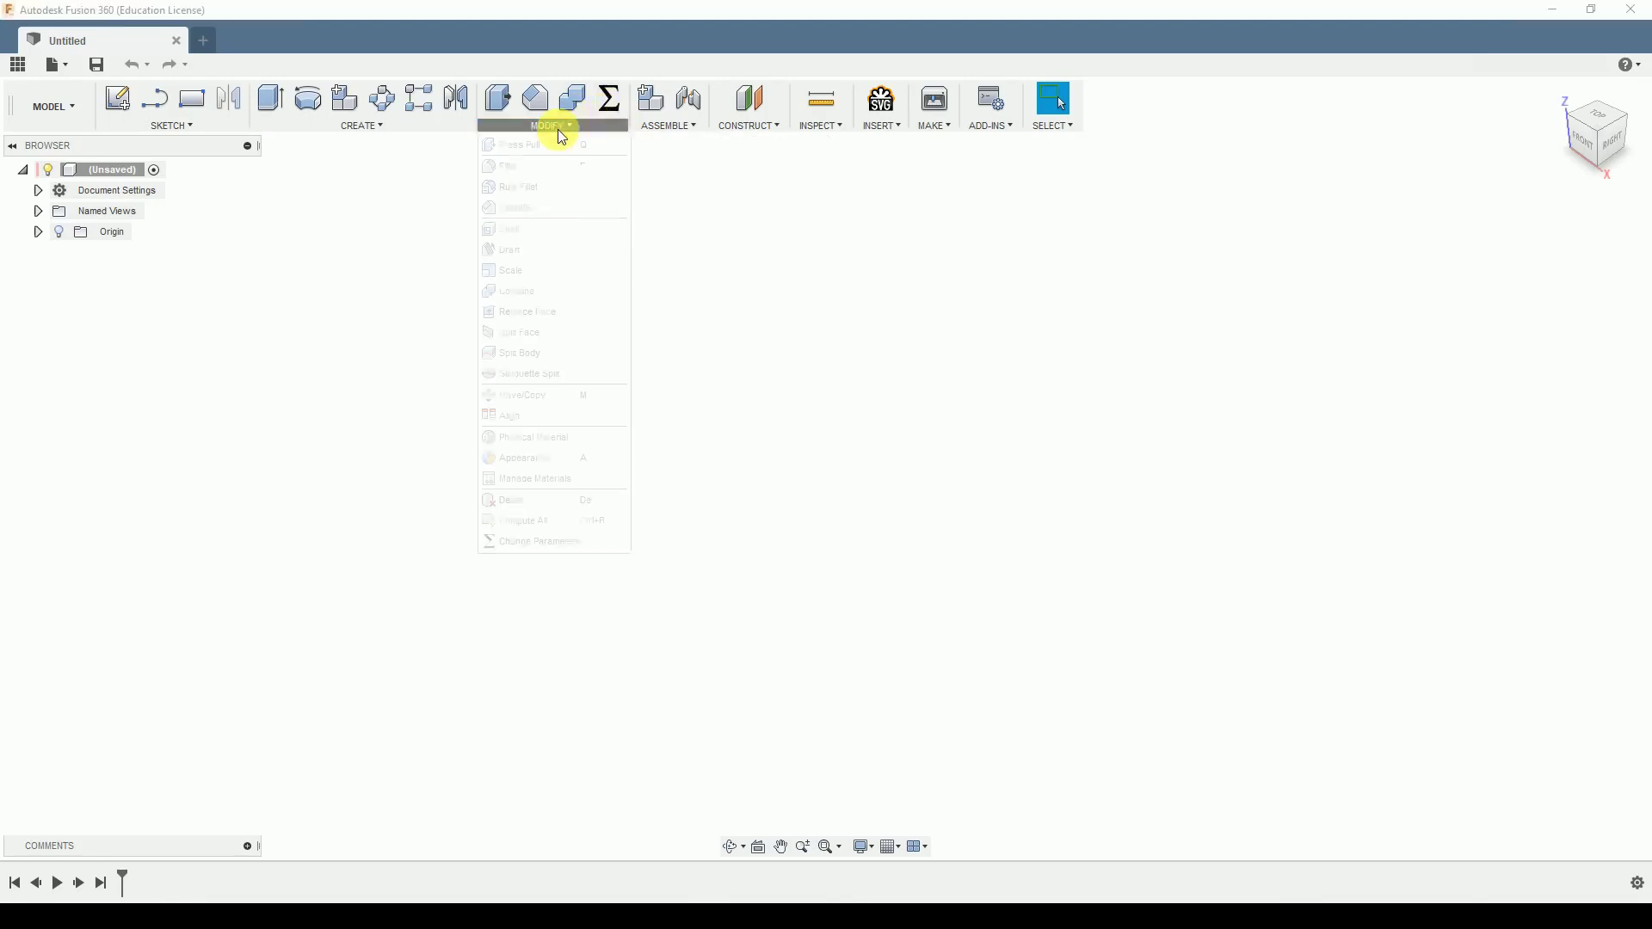
{"action": "left_click", "coordinate": [618, 542]}
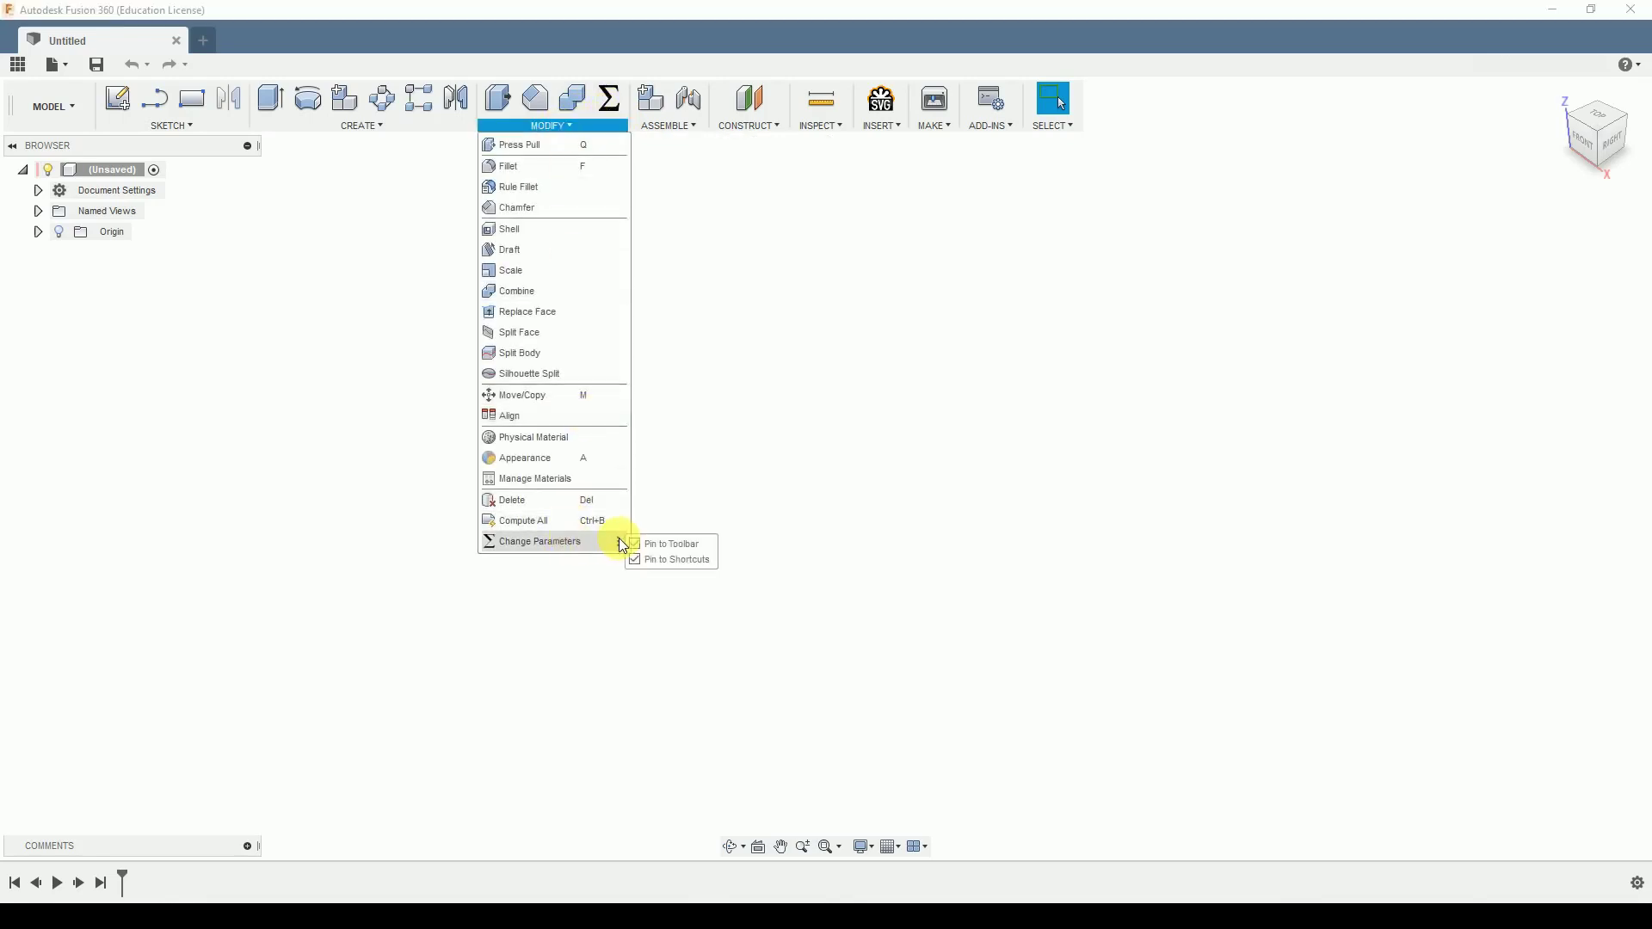
{"action": "left_click", "coordinate": [546, 541]}
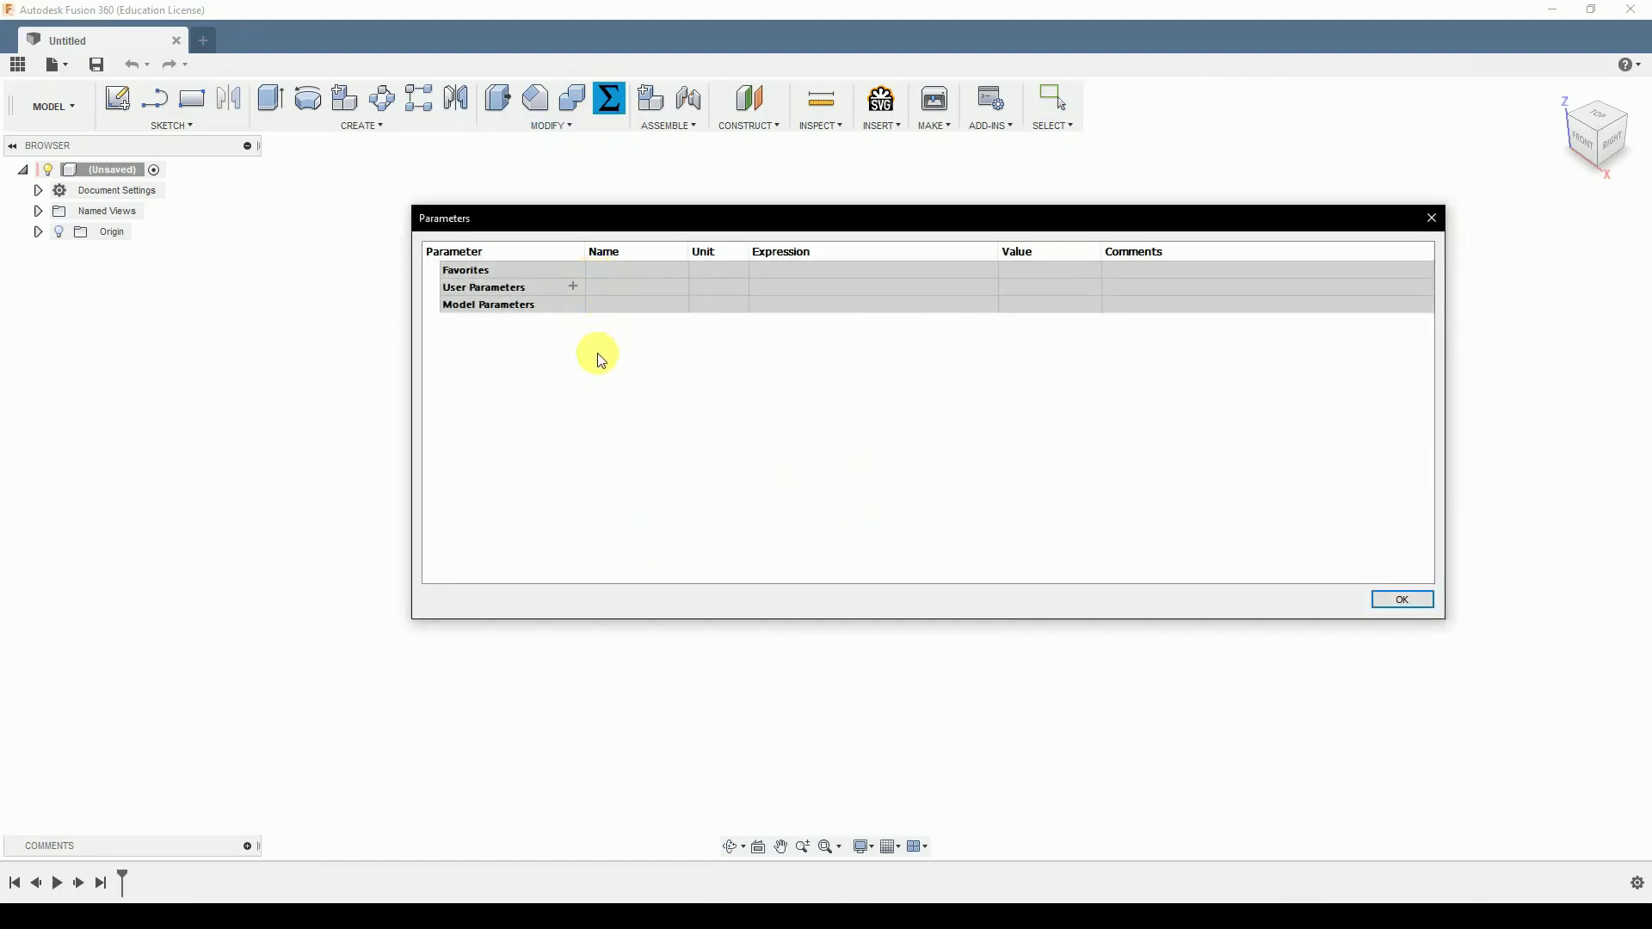
{"action": "key", "text": "Escape"}
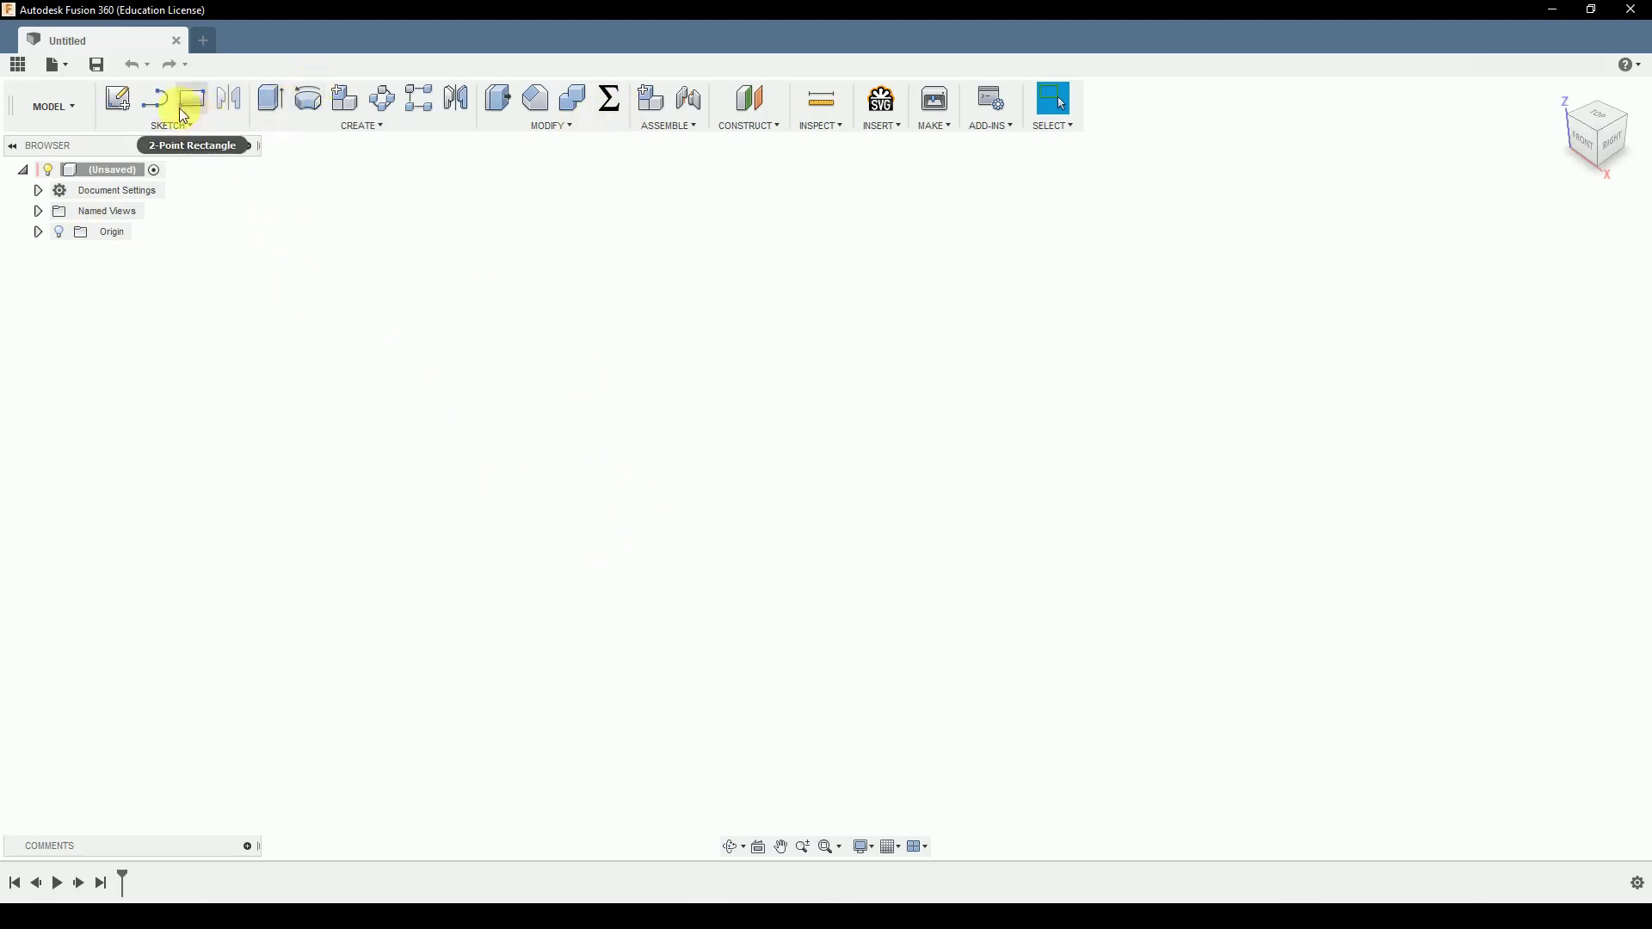
Step: Sketch a rectangle on the horizontal origin plane, starting at the origin, 20 mm wide and 10 mm high
{"action": "left_click", "coordinate": [190, 128]}
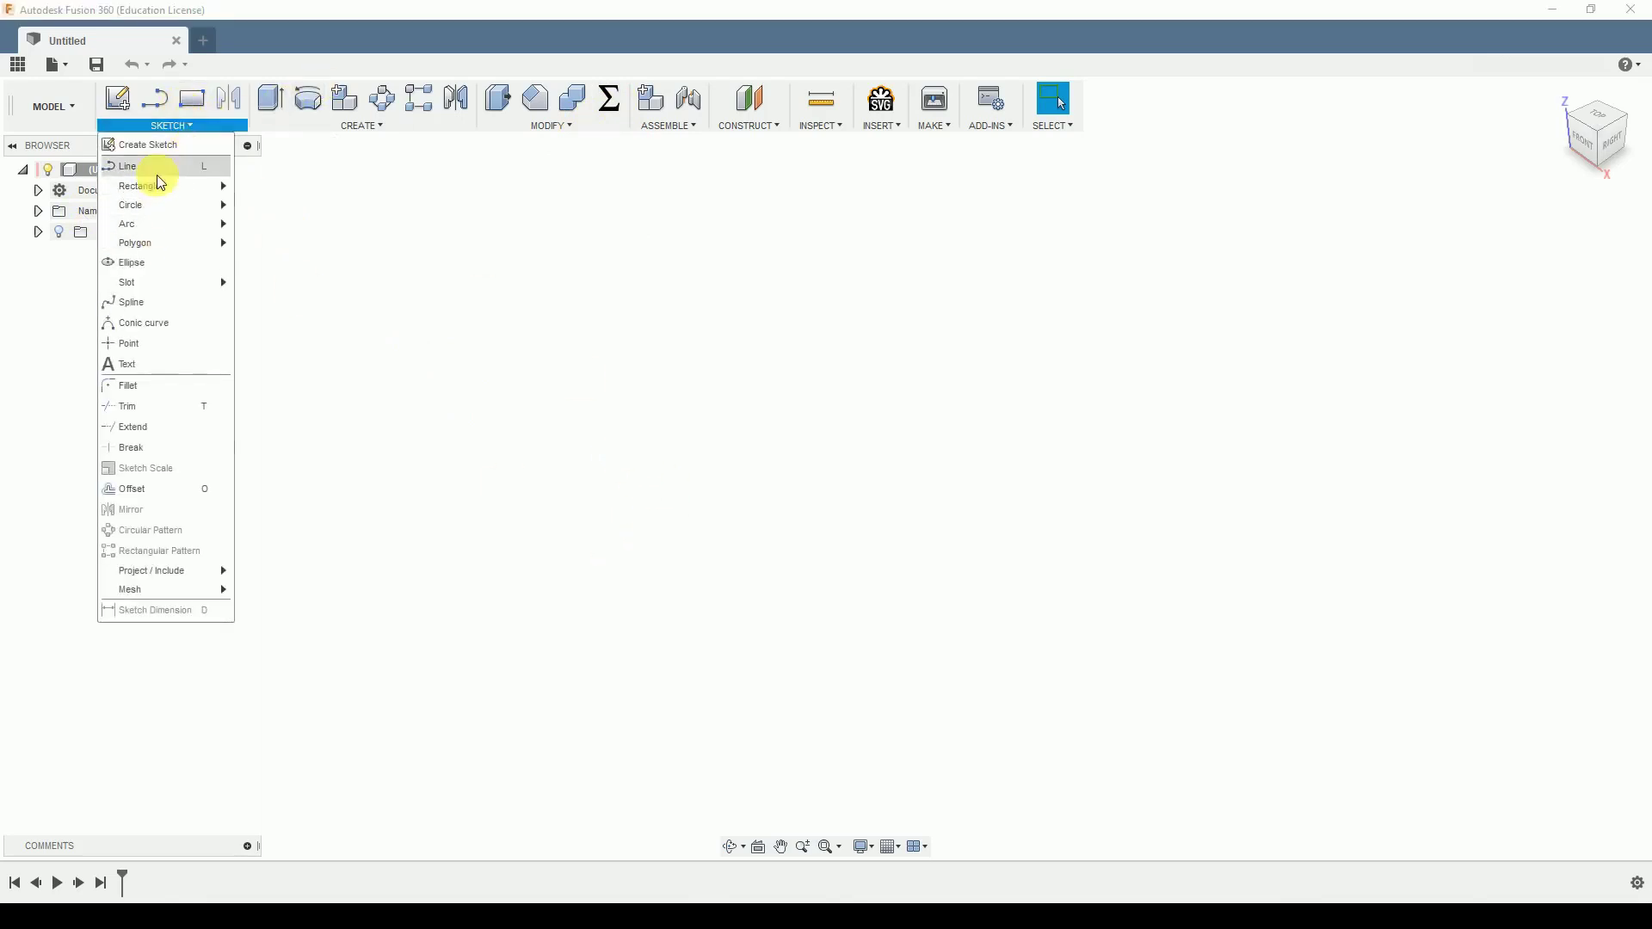
{"action": "left_click", "coordinate": [215, 125]}
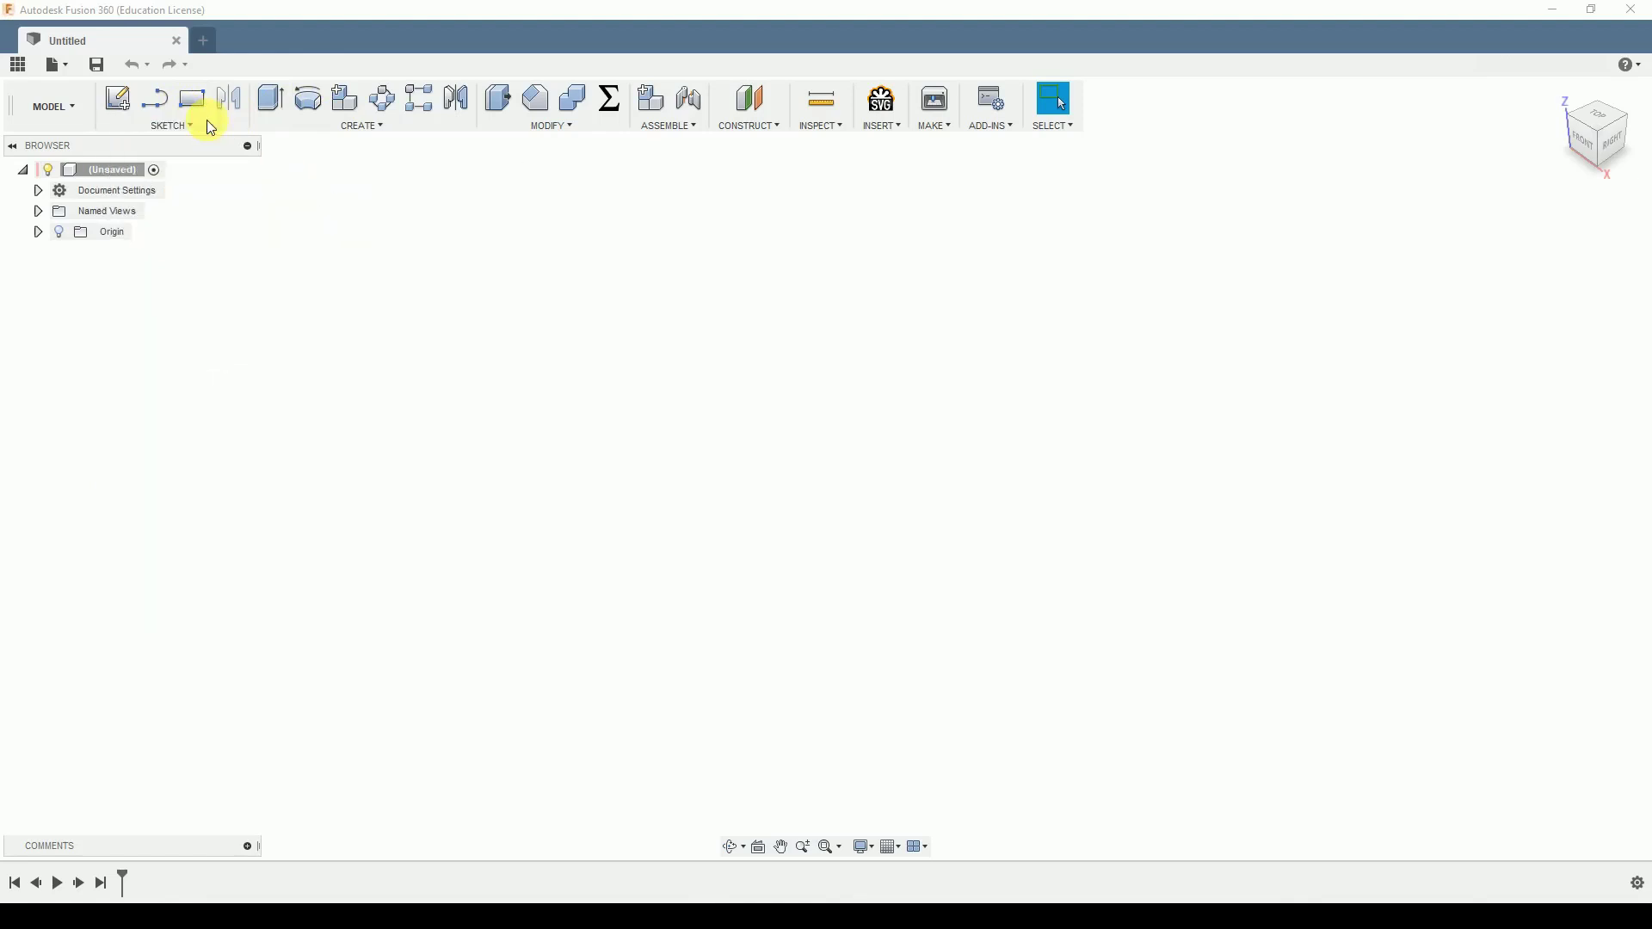
{"action": "key", "text": "r"}
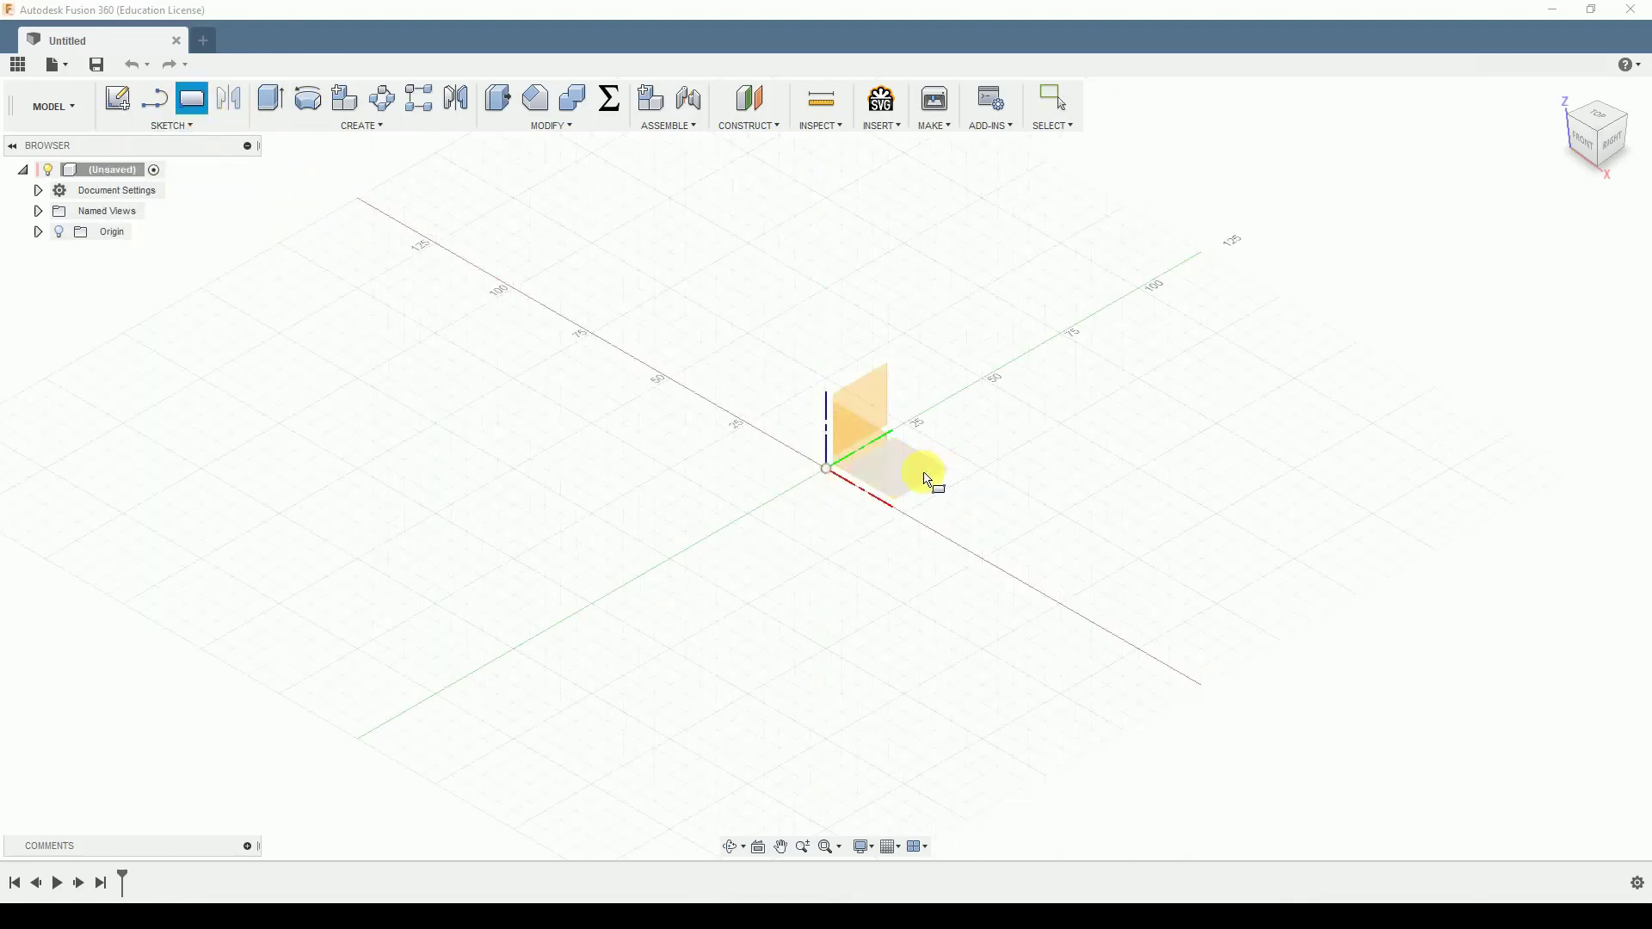
{"action": "left_click", "coordinate": [926, 472]}
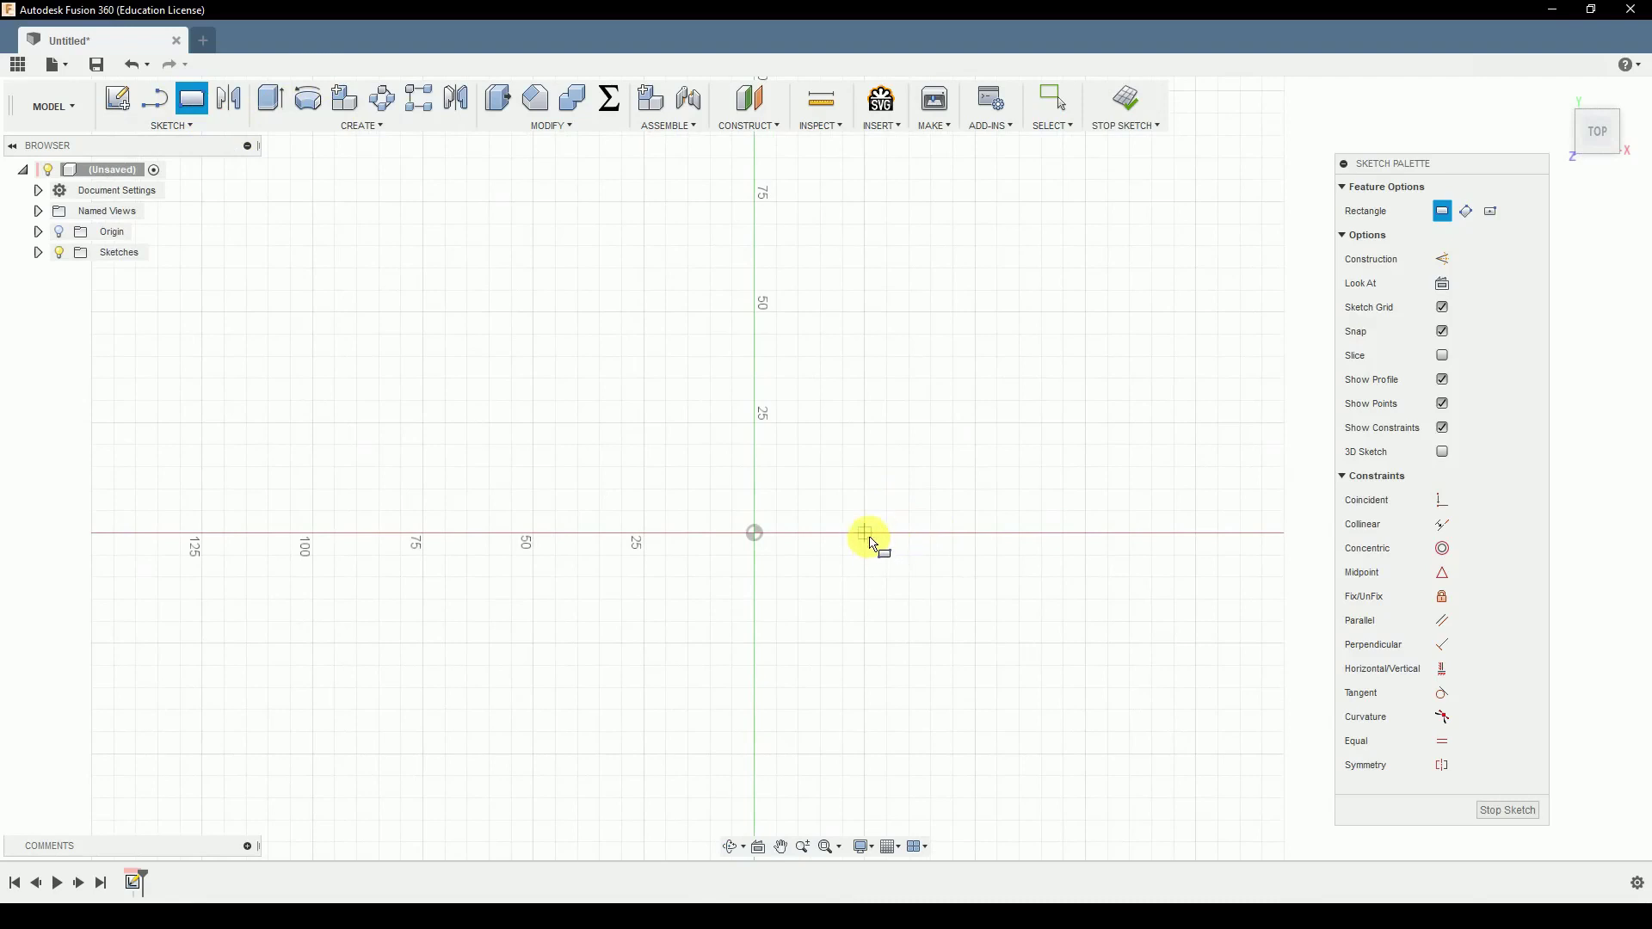
{"action": "scroll", "coordinate": [869, 540], "scroll_direction": "up", "scroll_amount": 2}
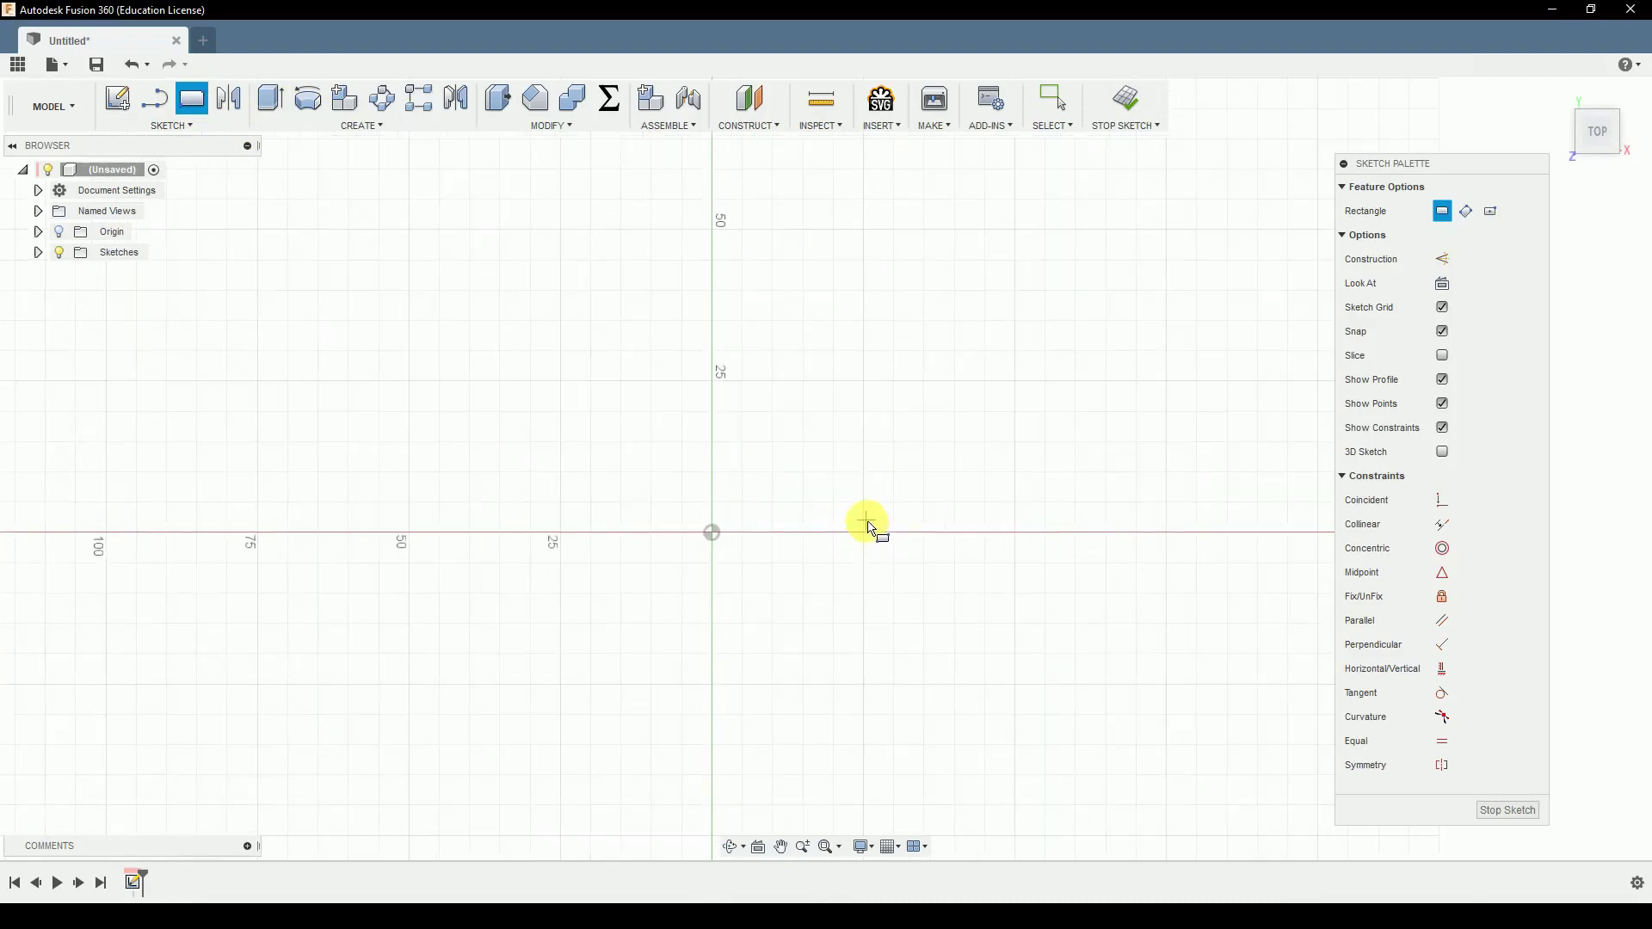
{"action": "left_click", "coordinate": [712, 533]}
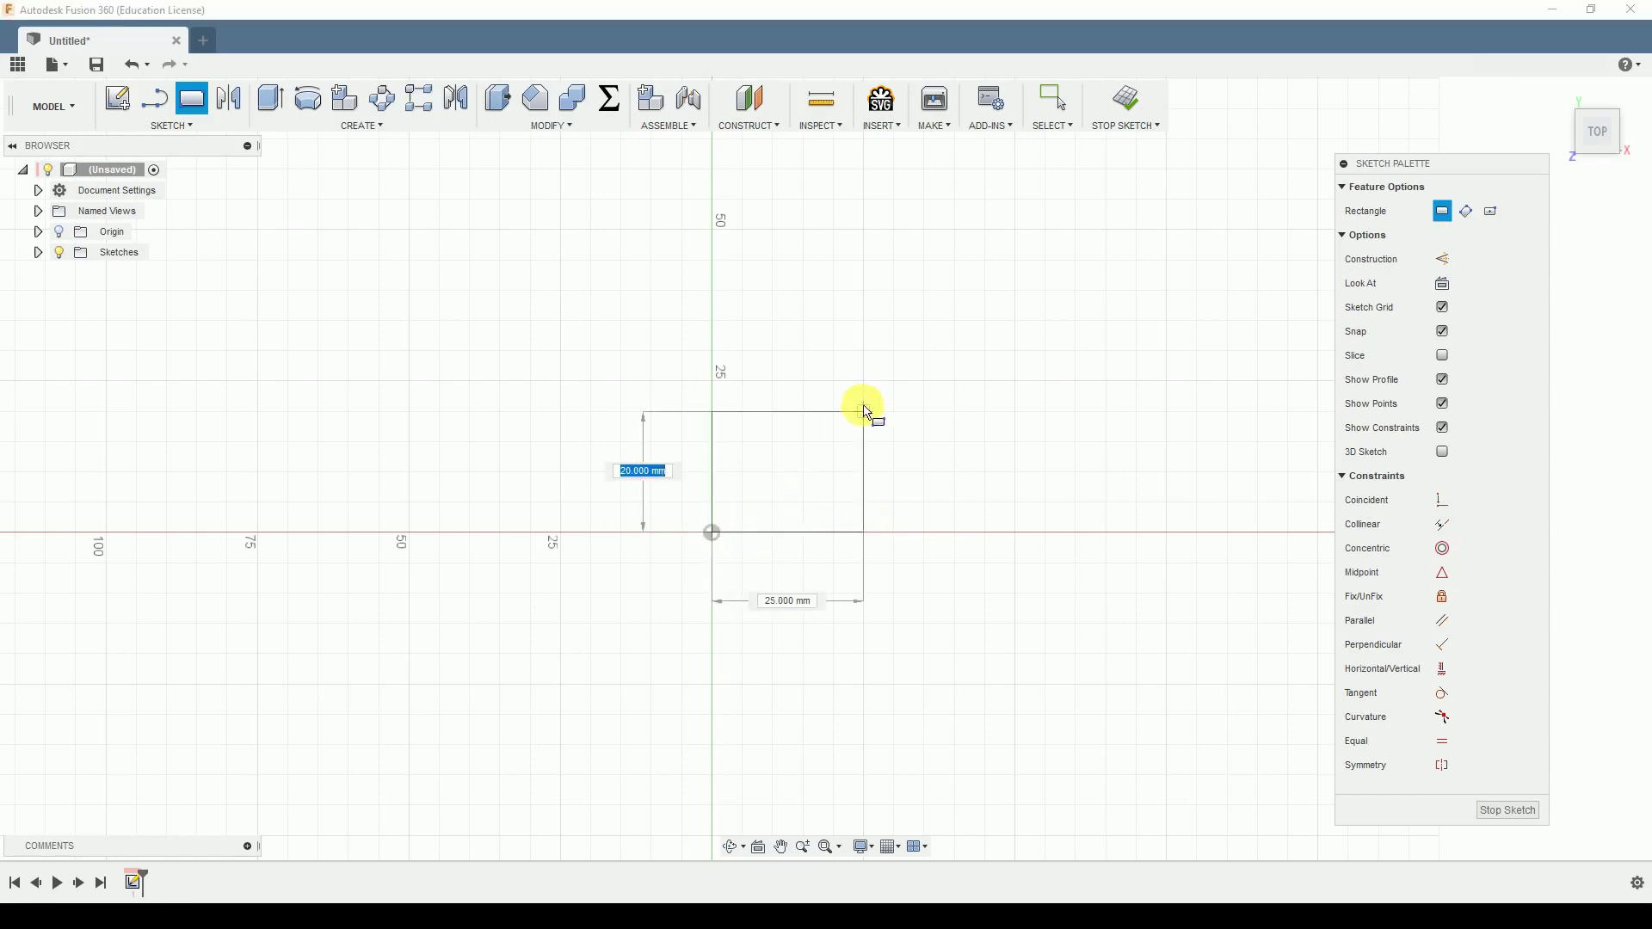
{"action": "type", "text": "10"}
{"action": "key", "text": "Tab"}
{"action": "type", "text": "0"}
{"action": "key", "text": "Tab"}
{"action": "type", "text": "20"}
{"action": "key", "text": "Return"}
{"action": "key", "text": "Escape"}
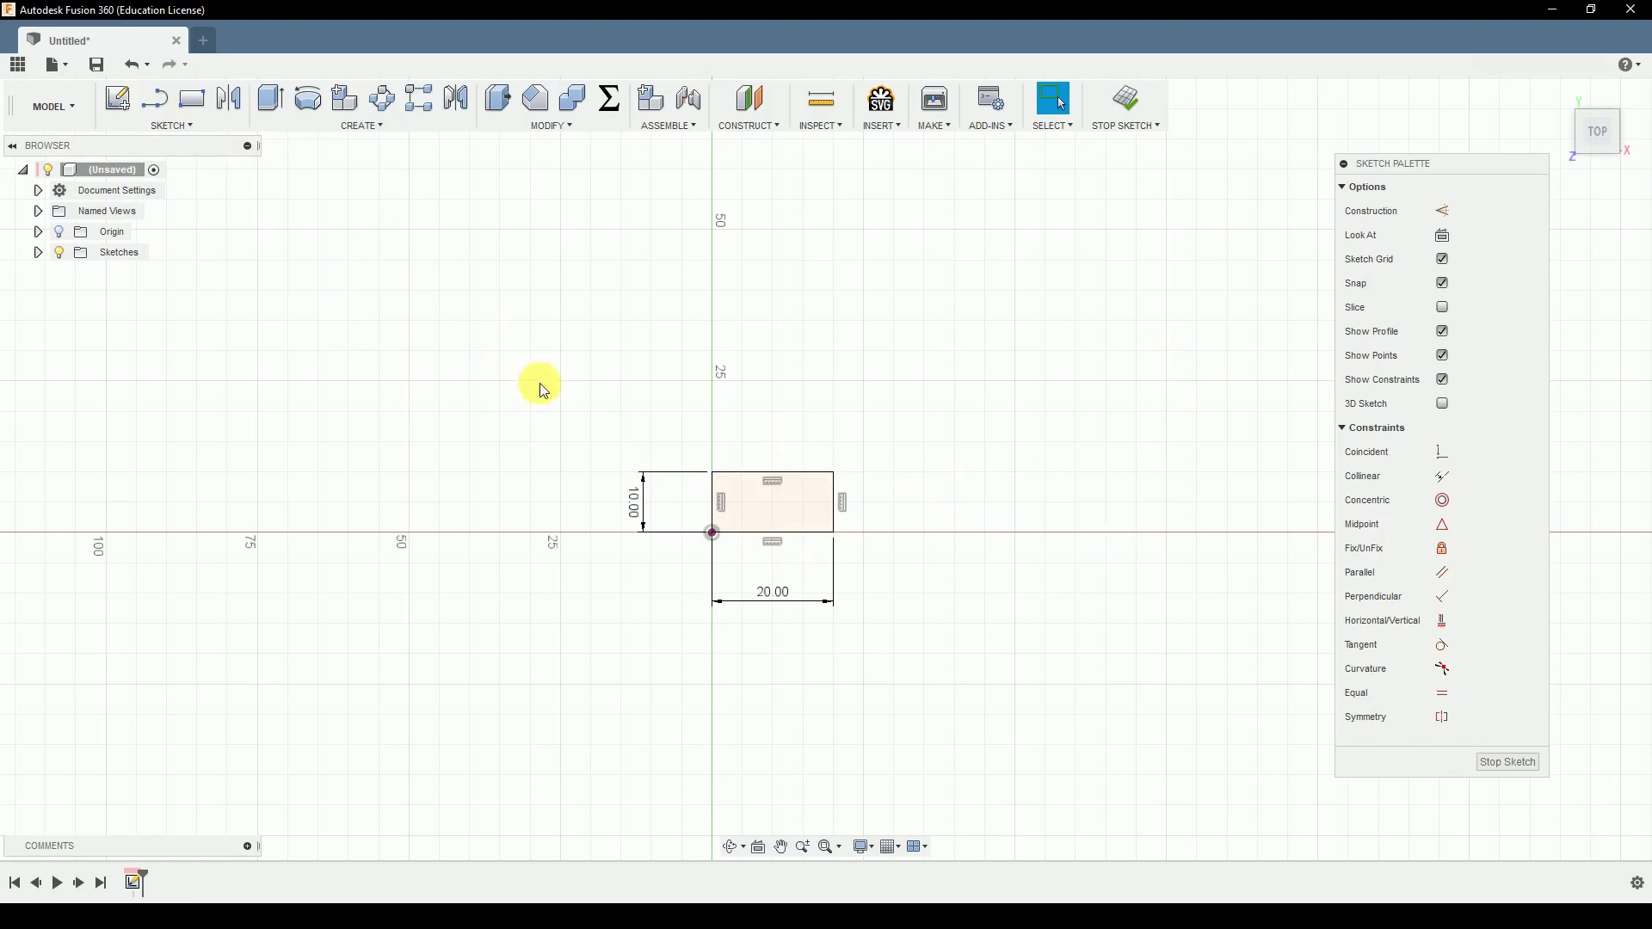
Step: Start a 3 by 3 rectangular pattern of the sketched rectangle, spaced about 25 mm horizontally and 15 mm vertically
{"action": "left_click", "coordinate": [172, 127]}
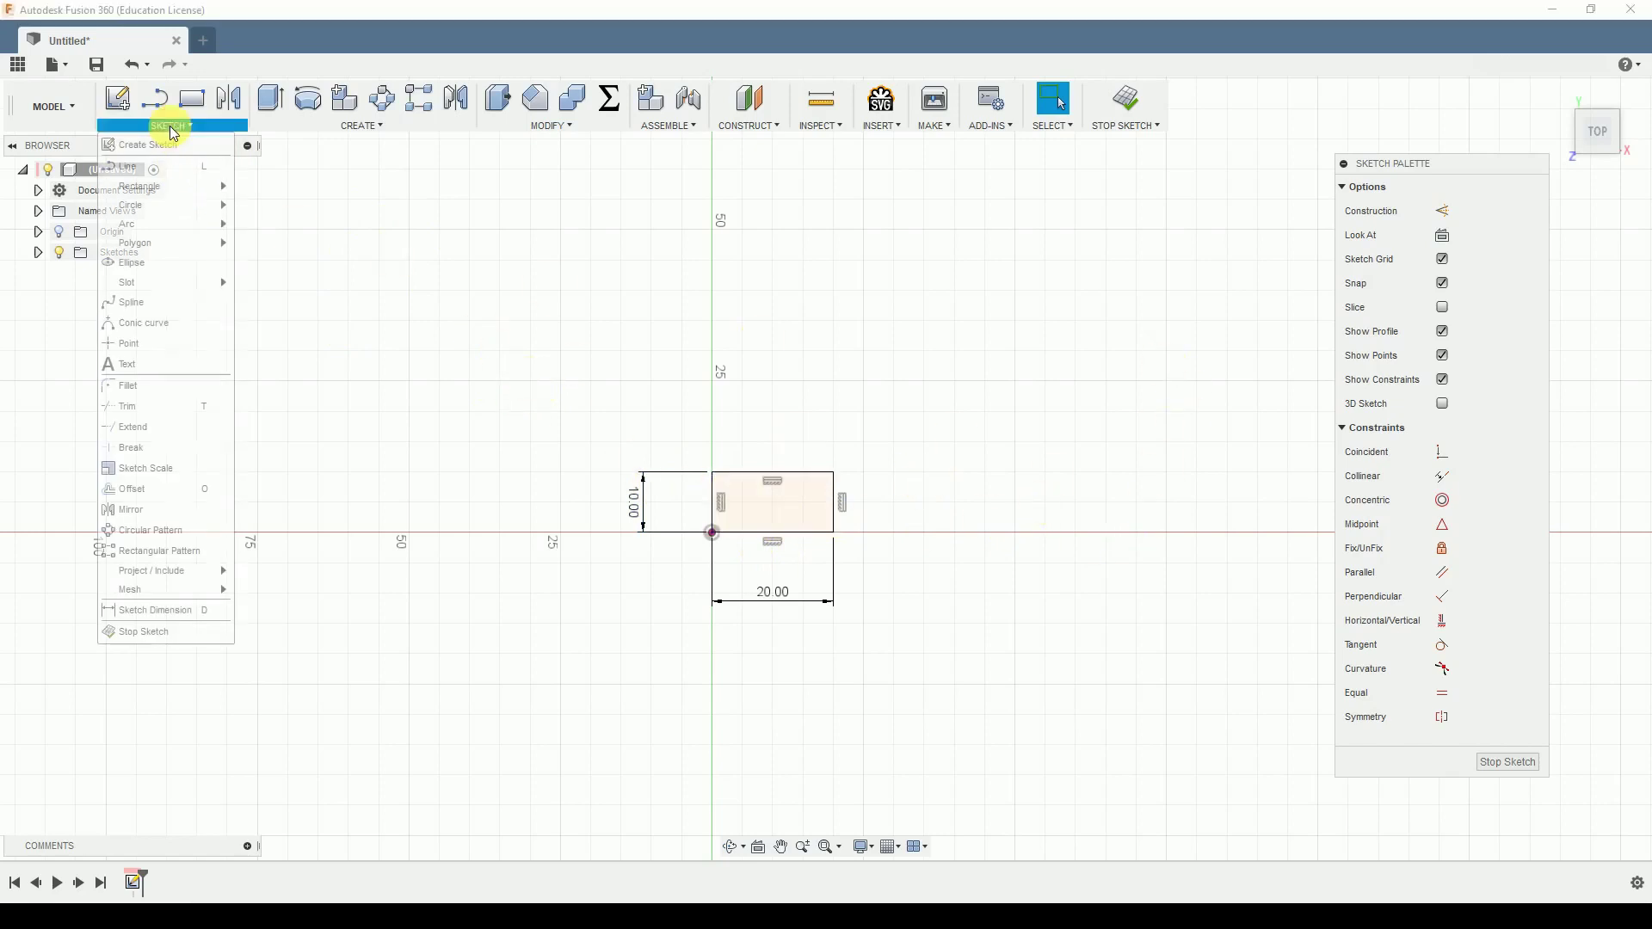
{"action": "left_click", "coordinate": [167, 555]}
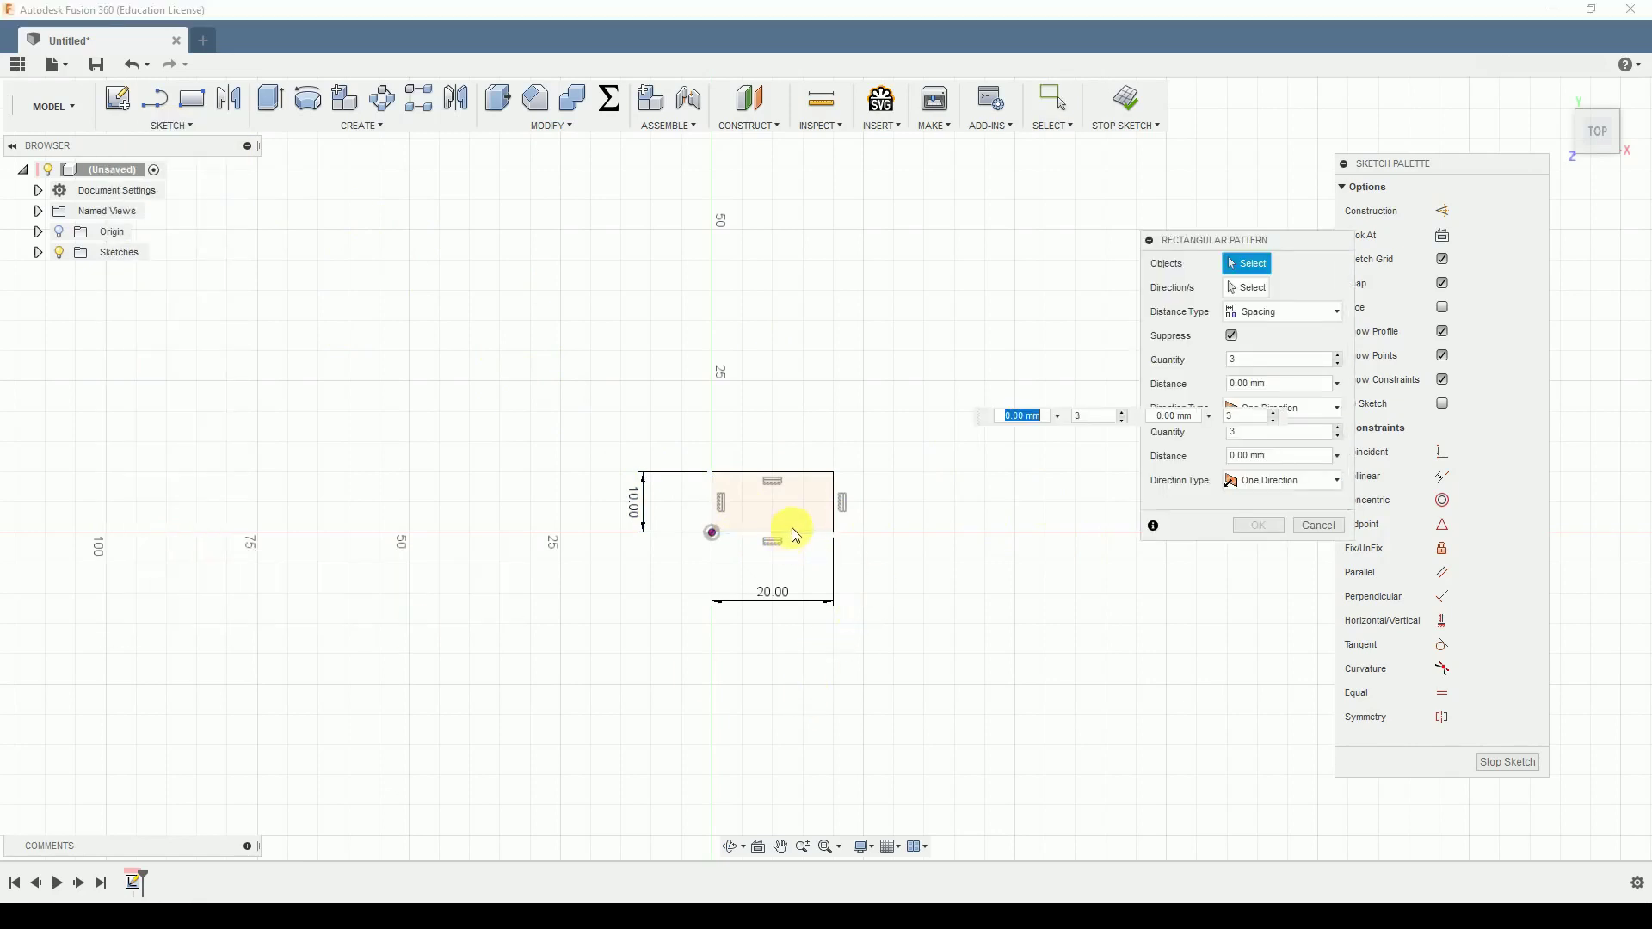
{"action": "double_click", "coordinate": [833, 516]}
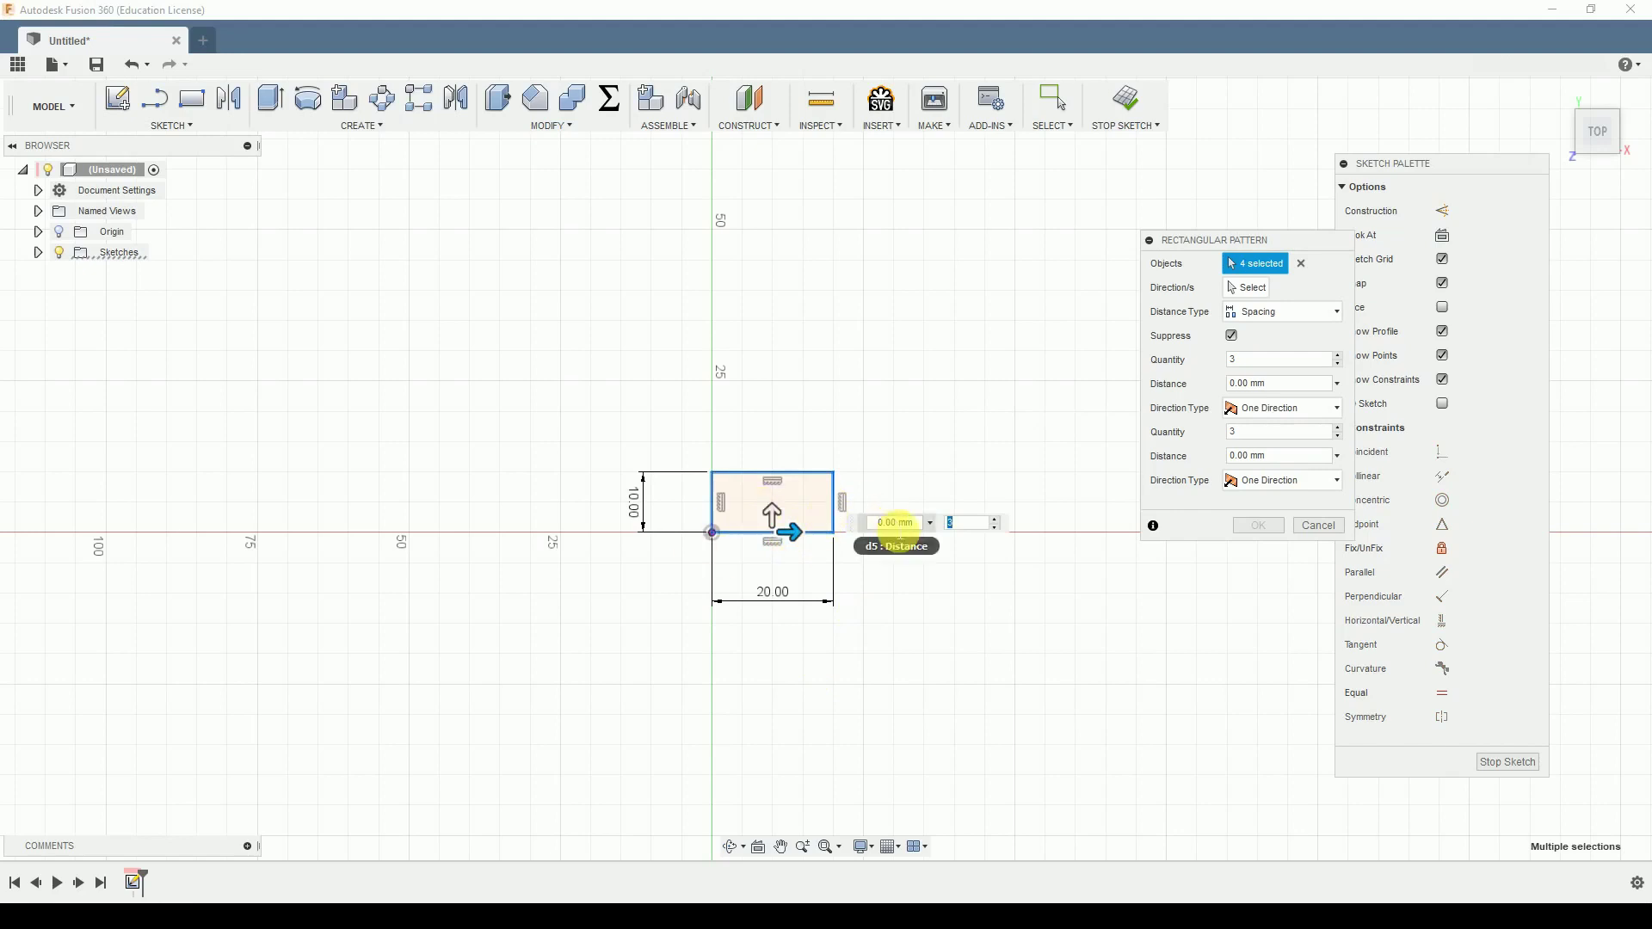
{"action": "left_click_drag", "start_coordinate": [787, 531], "coordinate": [942, 533]}
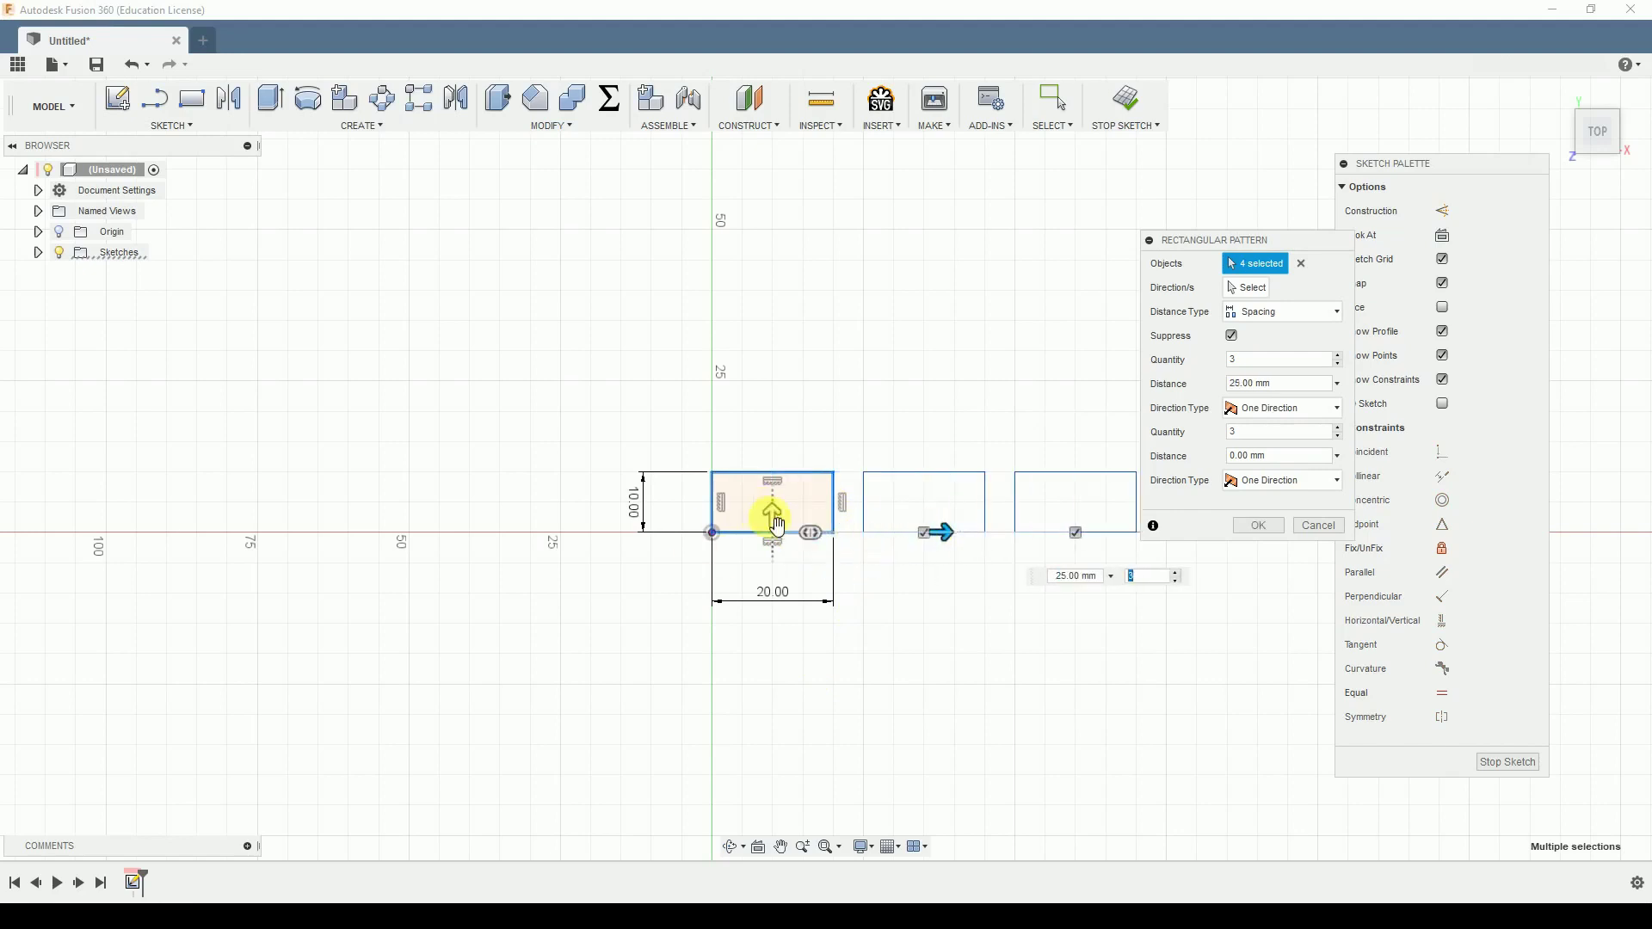
{"action": "left_click_drag", "start_coordinate": [773, 516], "coordinate": [772, 424]}
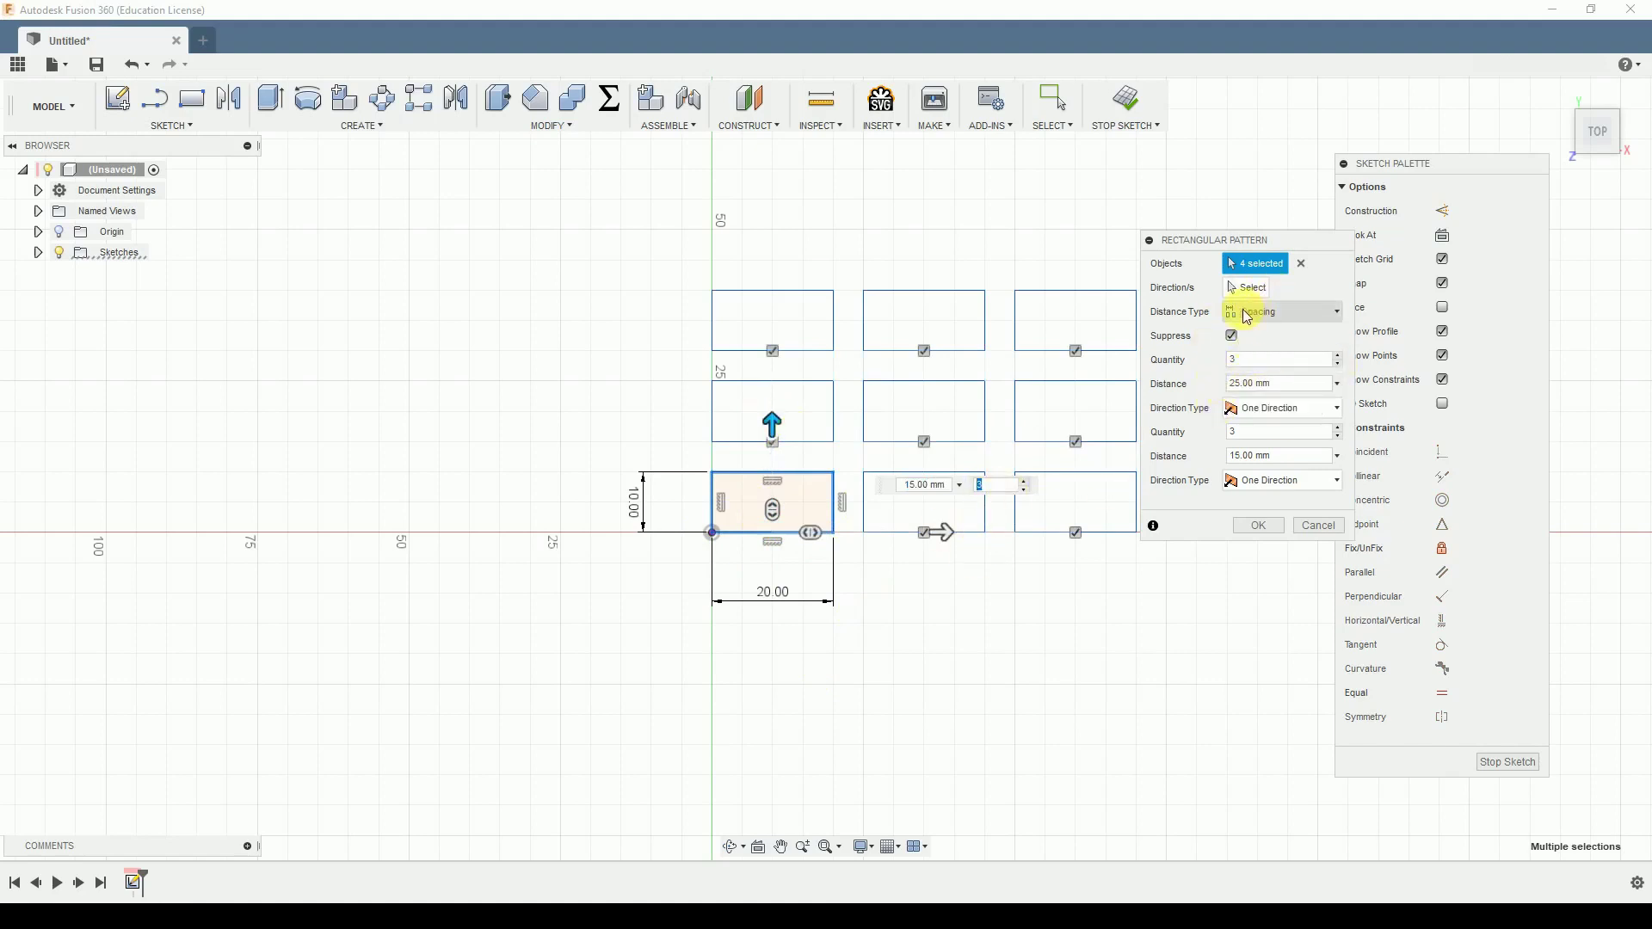
Step: Switch the rectangular pattern's distance type to Extent and return it to Spacing
{"action": "left_click", "coordinate": [1252, 312]}
{"action": "left_click", "coordinate": [1257, 334]}
{"action": "scroll", "coordinate": [568, 608], "scroll_direction": "down", "scroll_amount": 2}
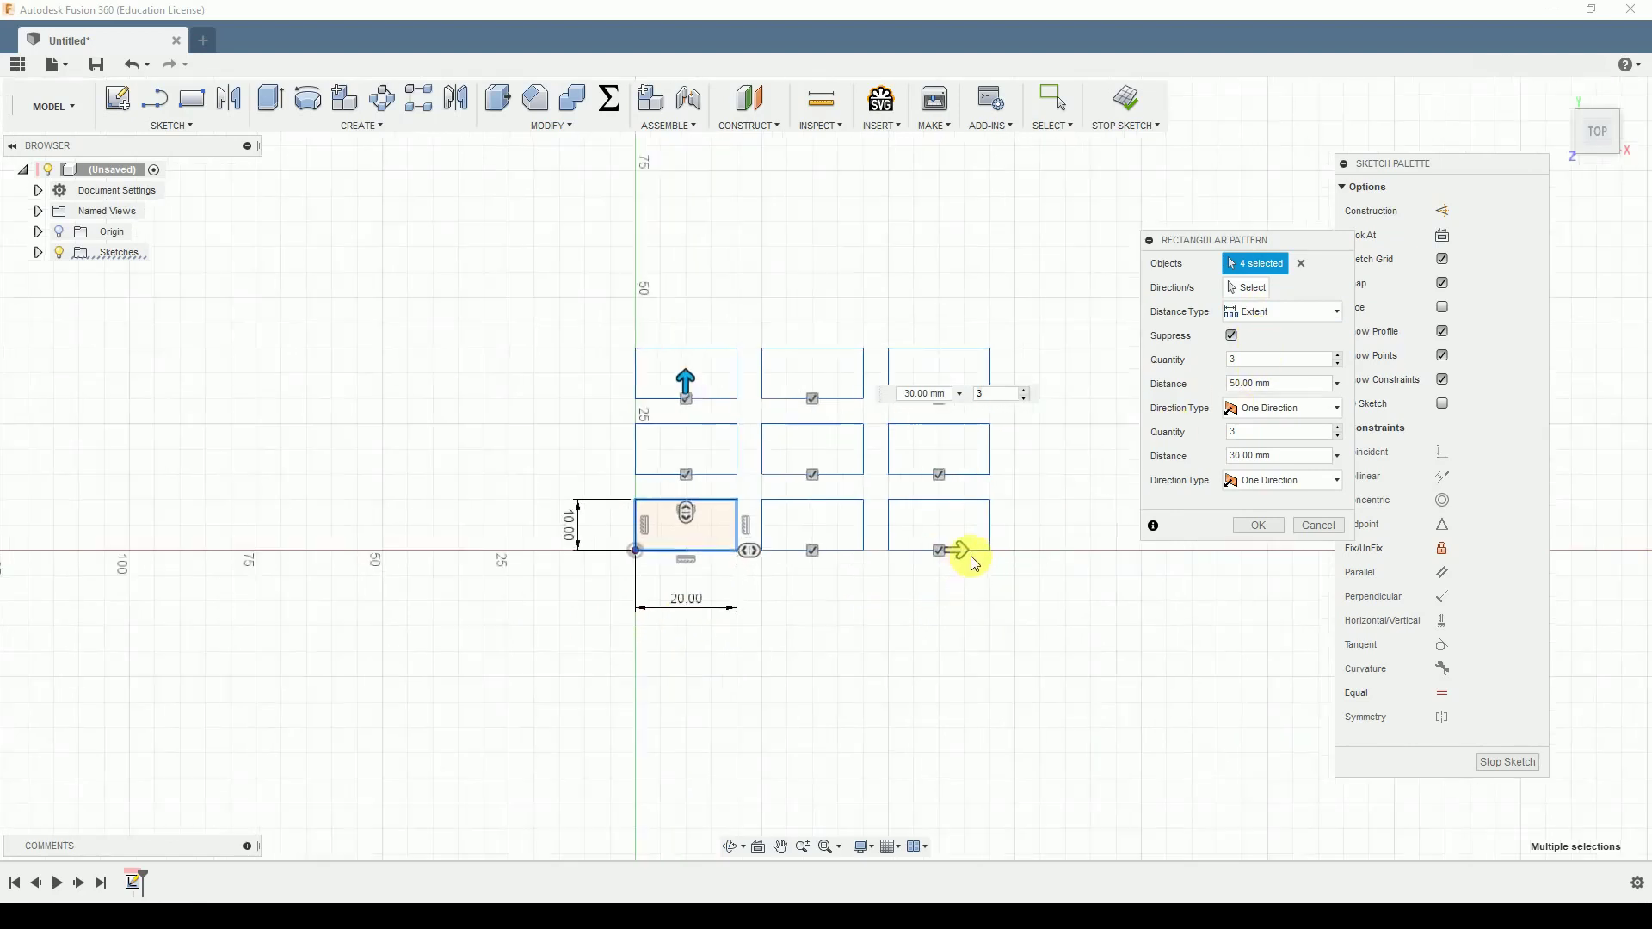
{"action": "scroll", "coordinate": [963, 554], "scroll_direction": "up", "scroll_amount": 2}
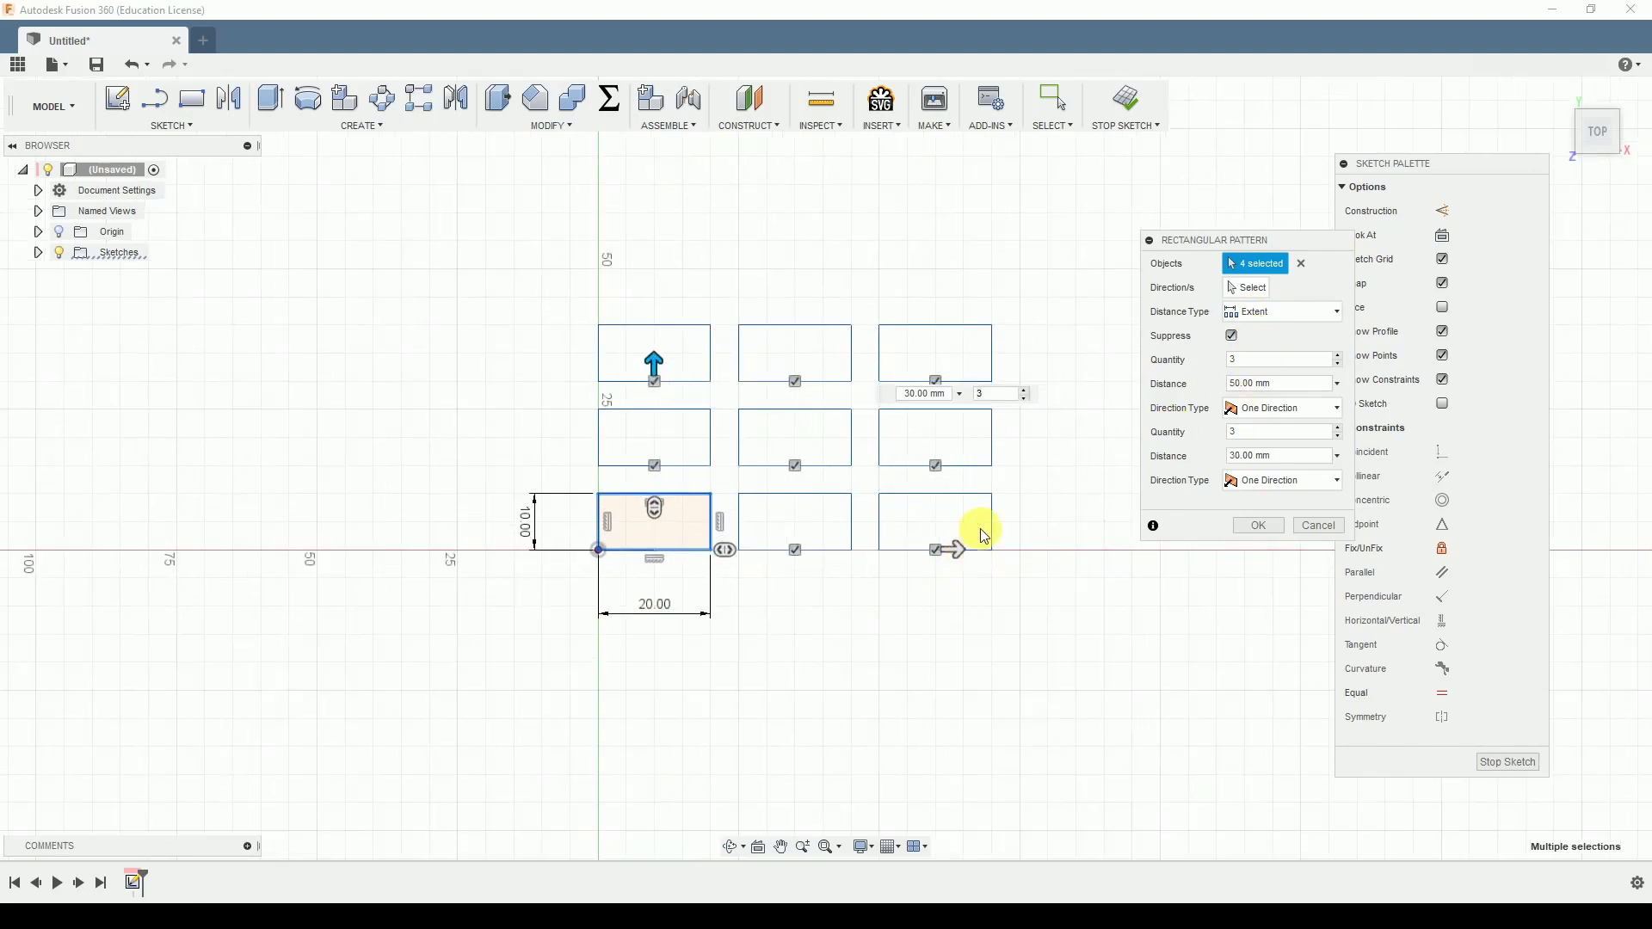
{"action": "left_click", "coordinate": [1286, 317]}
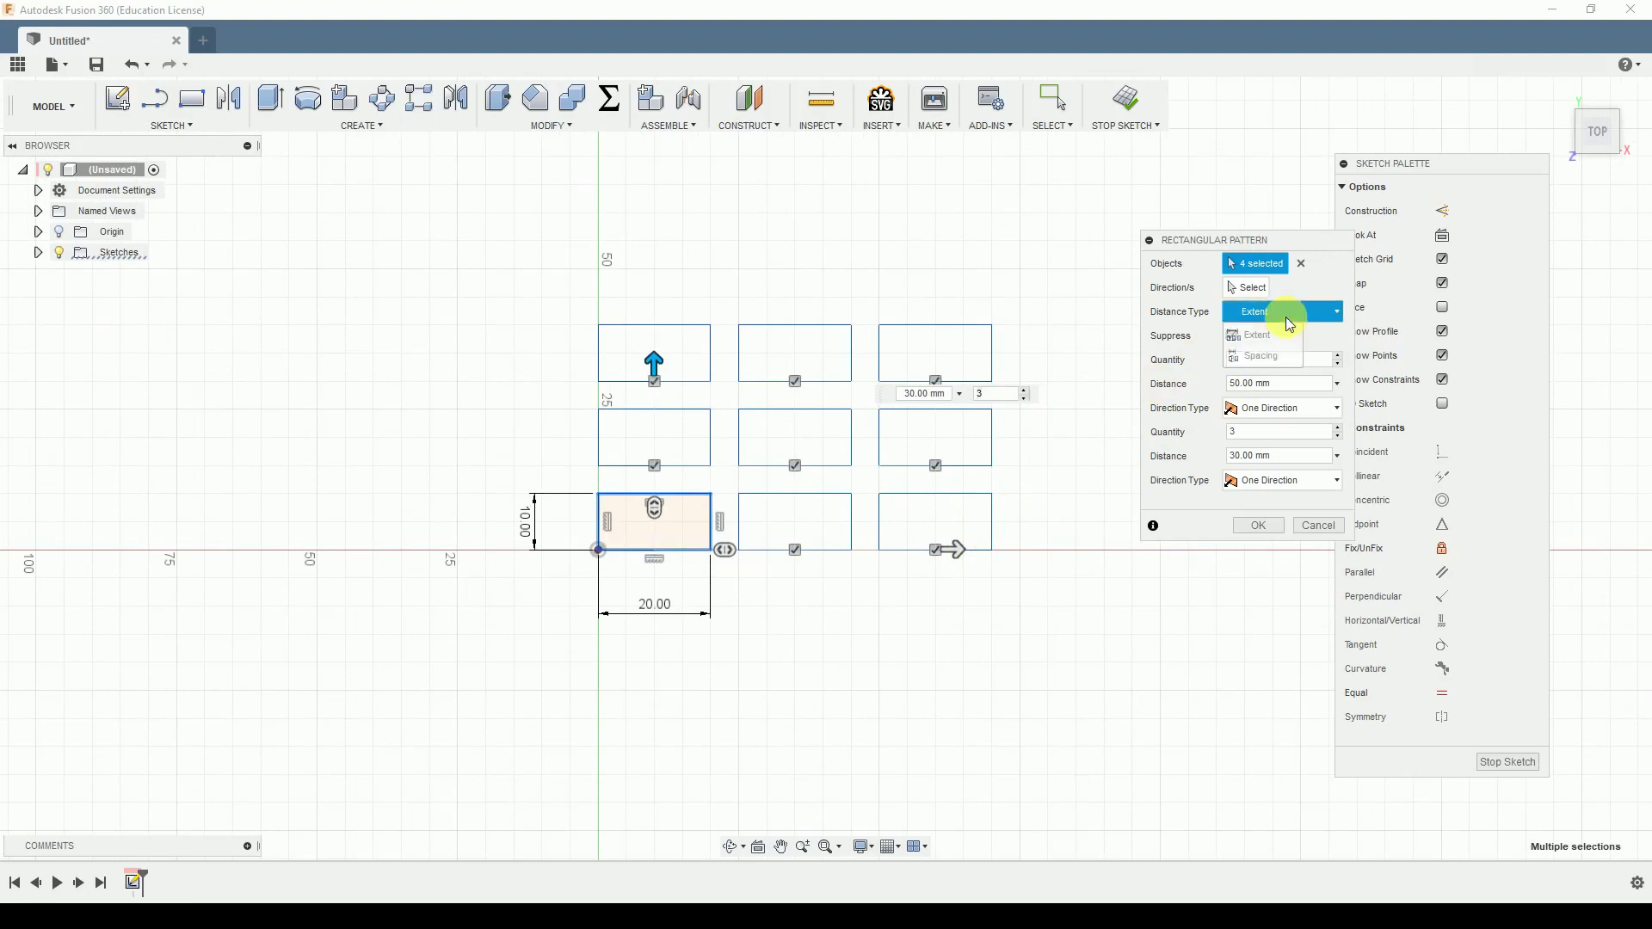
{"action": "left_click", "coordinate": [1270, 360]}
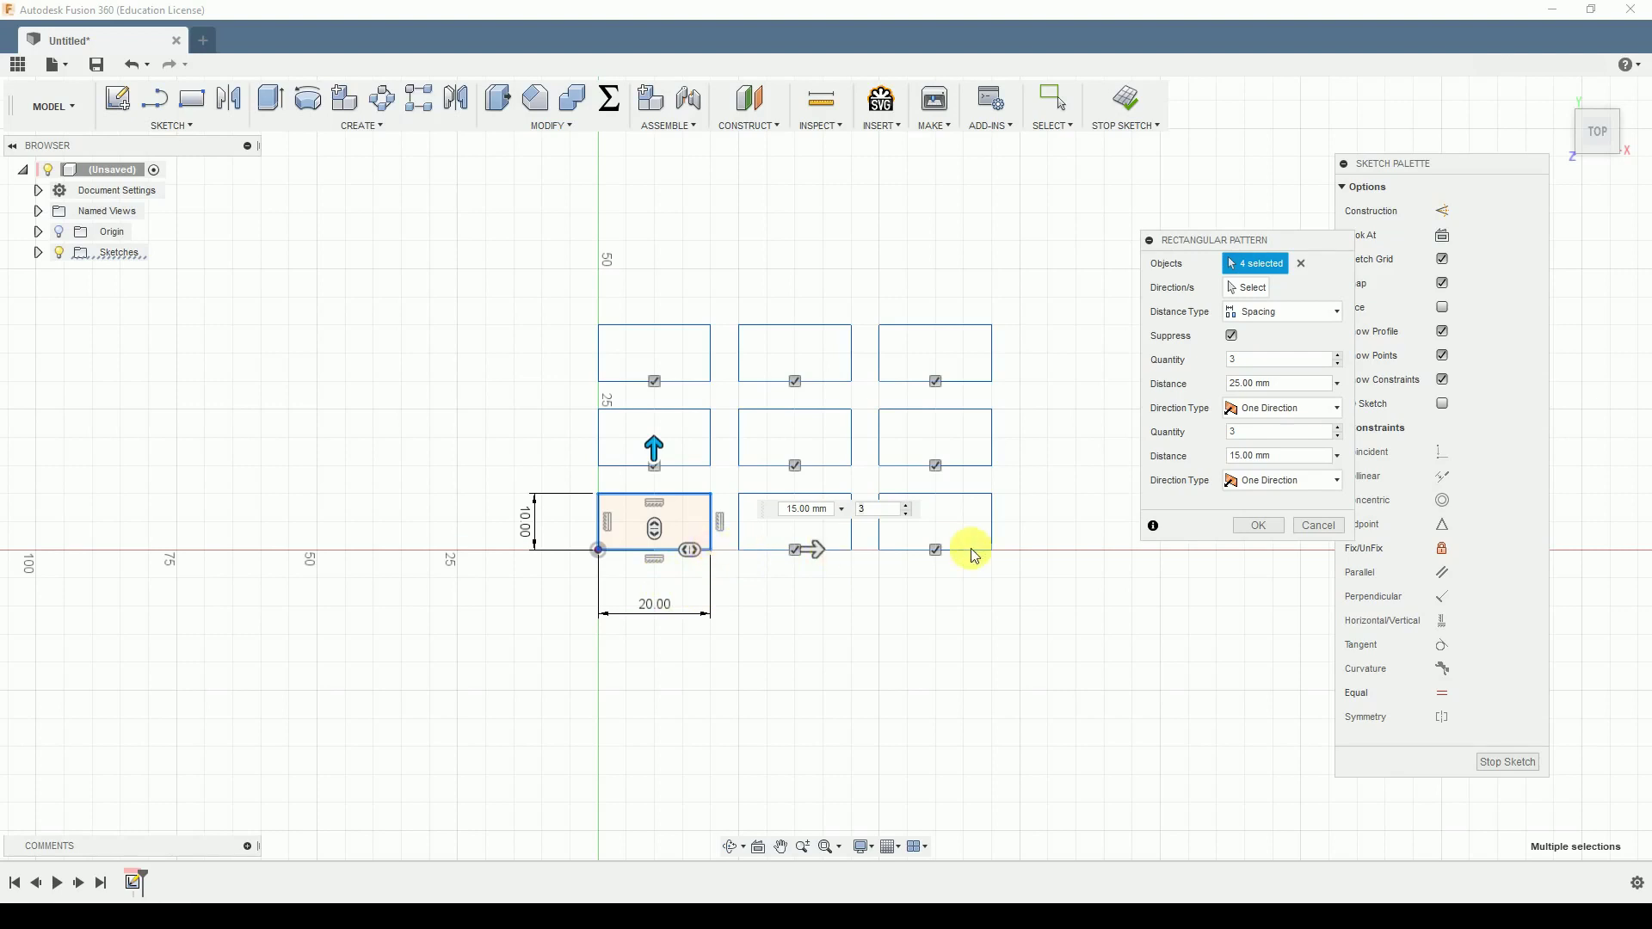
Step: Space the rectangular pattern 21 mm horizontally and 11 mm vertically with four rows, apply it, and move the cell's width dimension closer
{"action": "left_click", "coordinate": [1290, 384]}
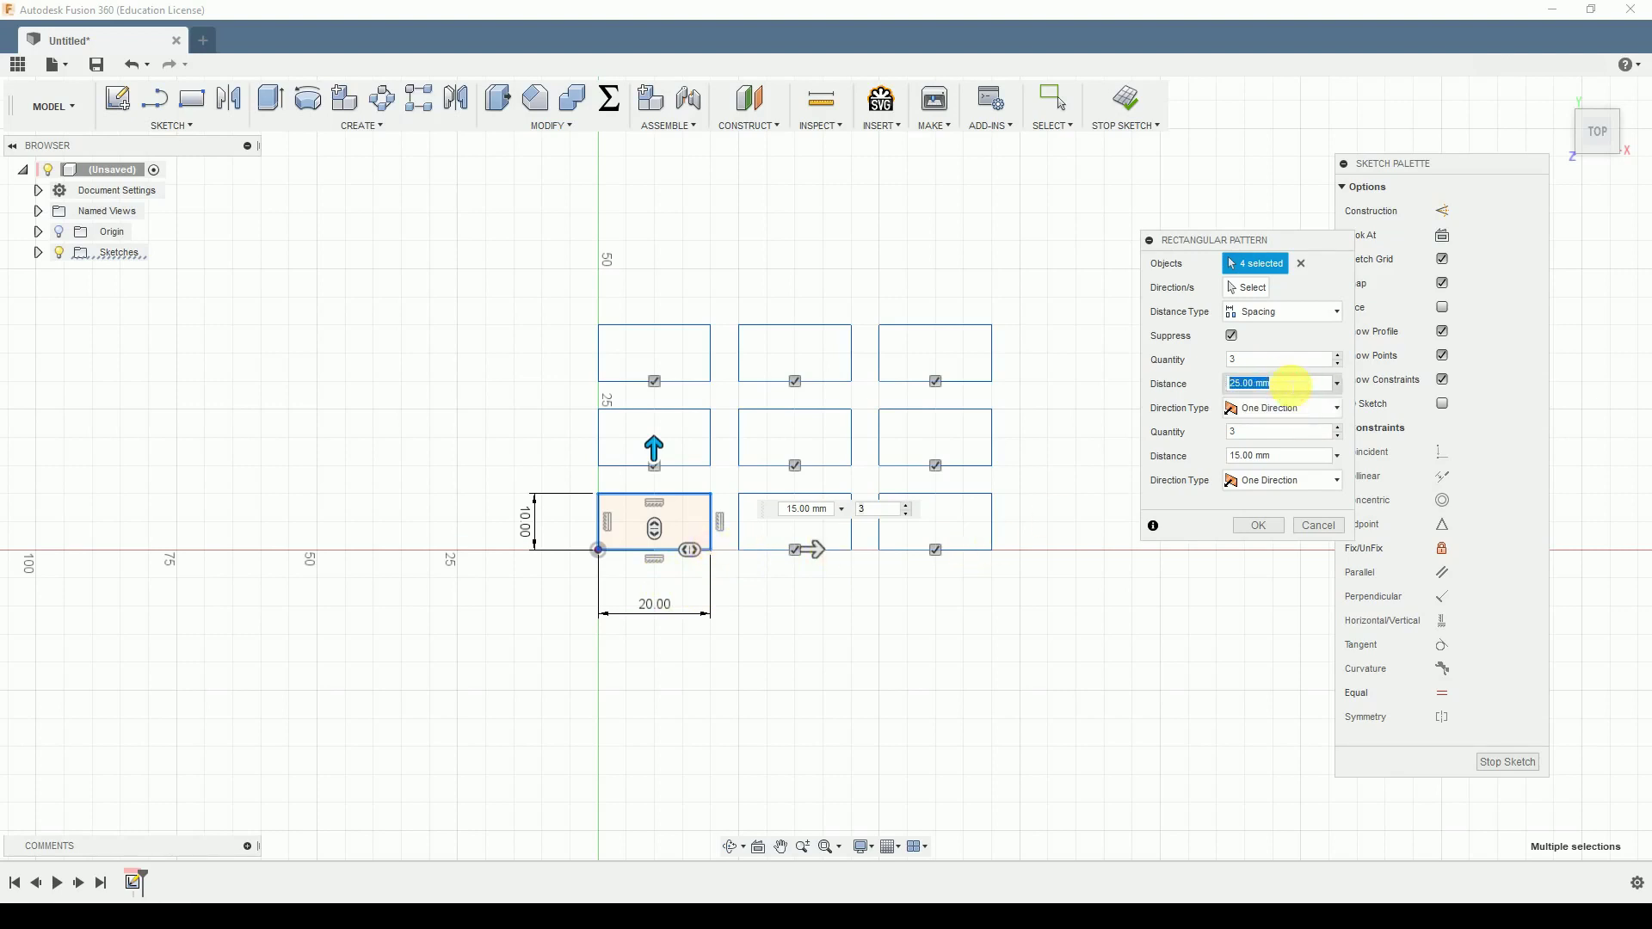
{"action": "type", "text": "21"}
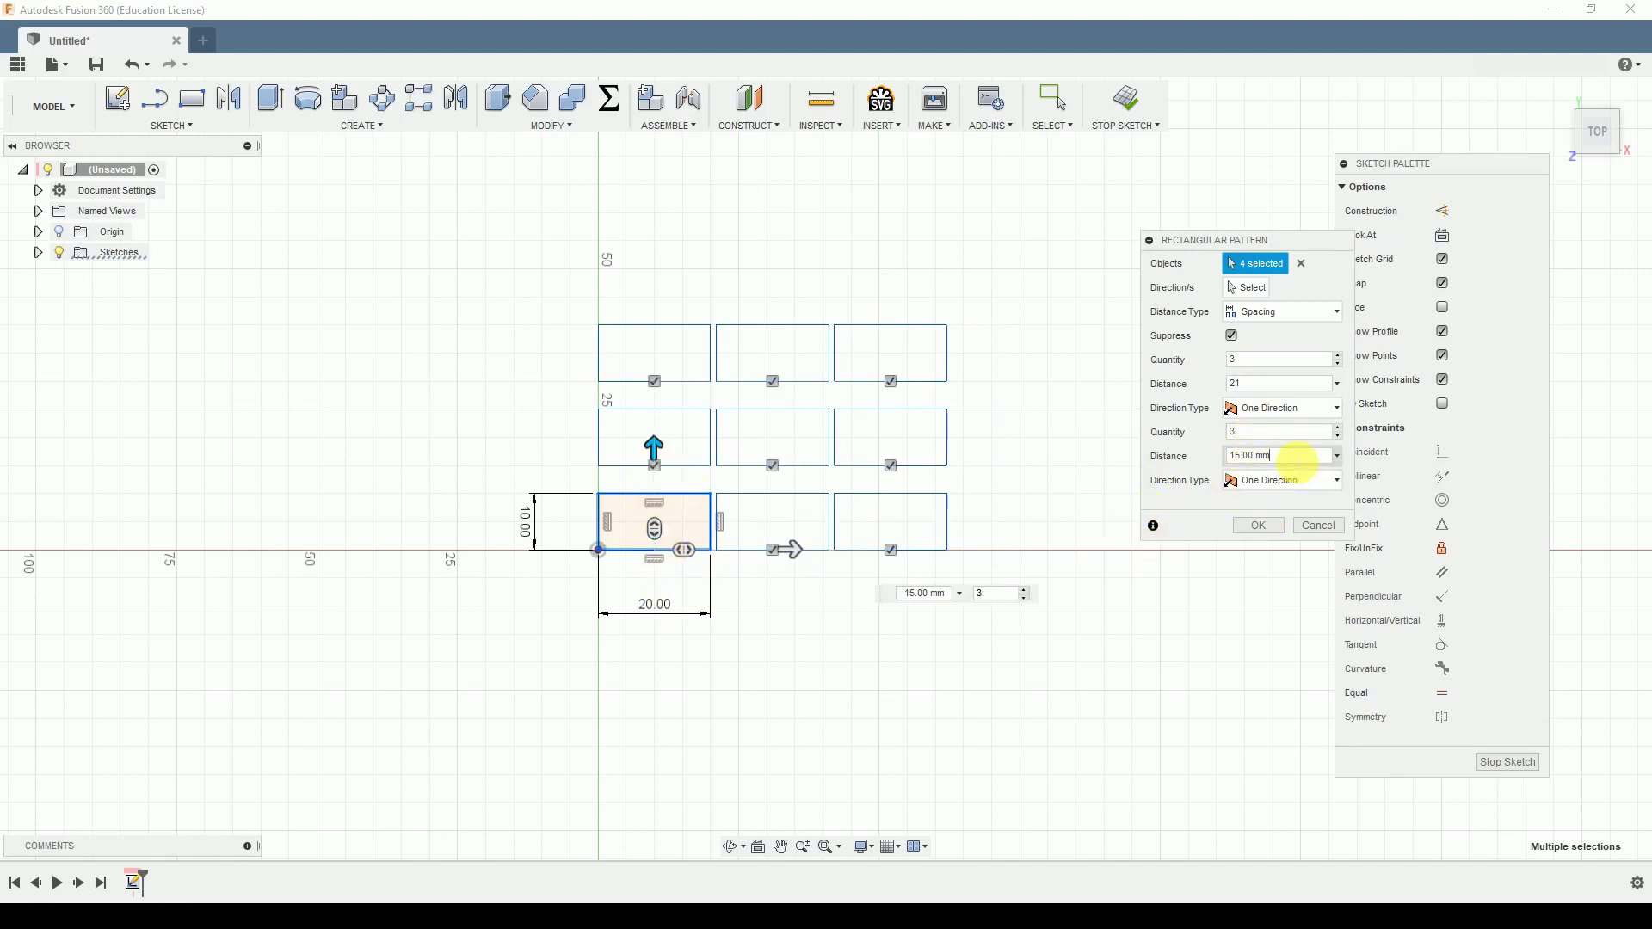
{"action": "double_click", "coordinate": [1297, 458]}
{"action": "left_click", "coordinate": [1297, 462]}
{"action": "type", "text": "11"}
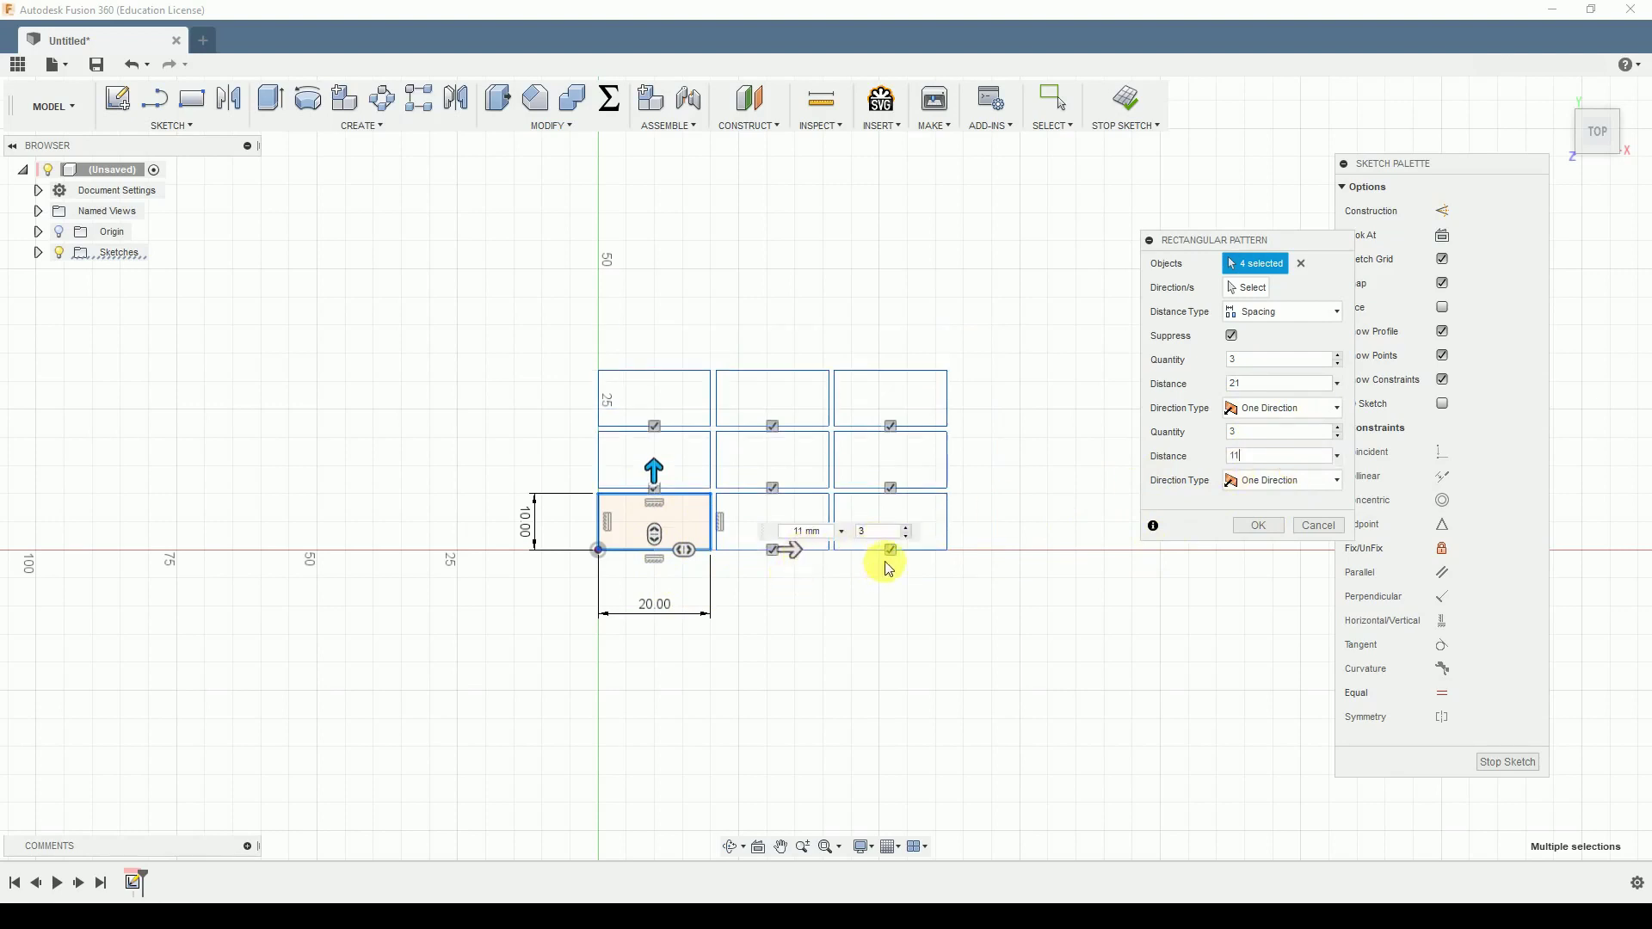
{"action": "left_click", "coordinate": [1339, 430]}
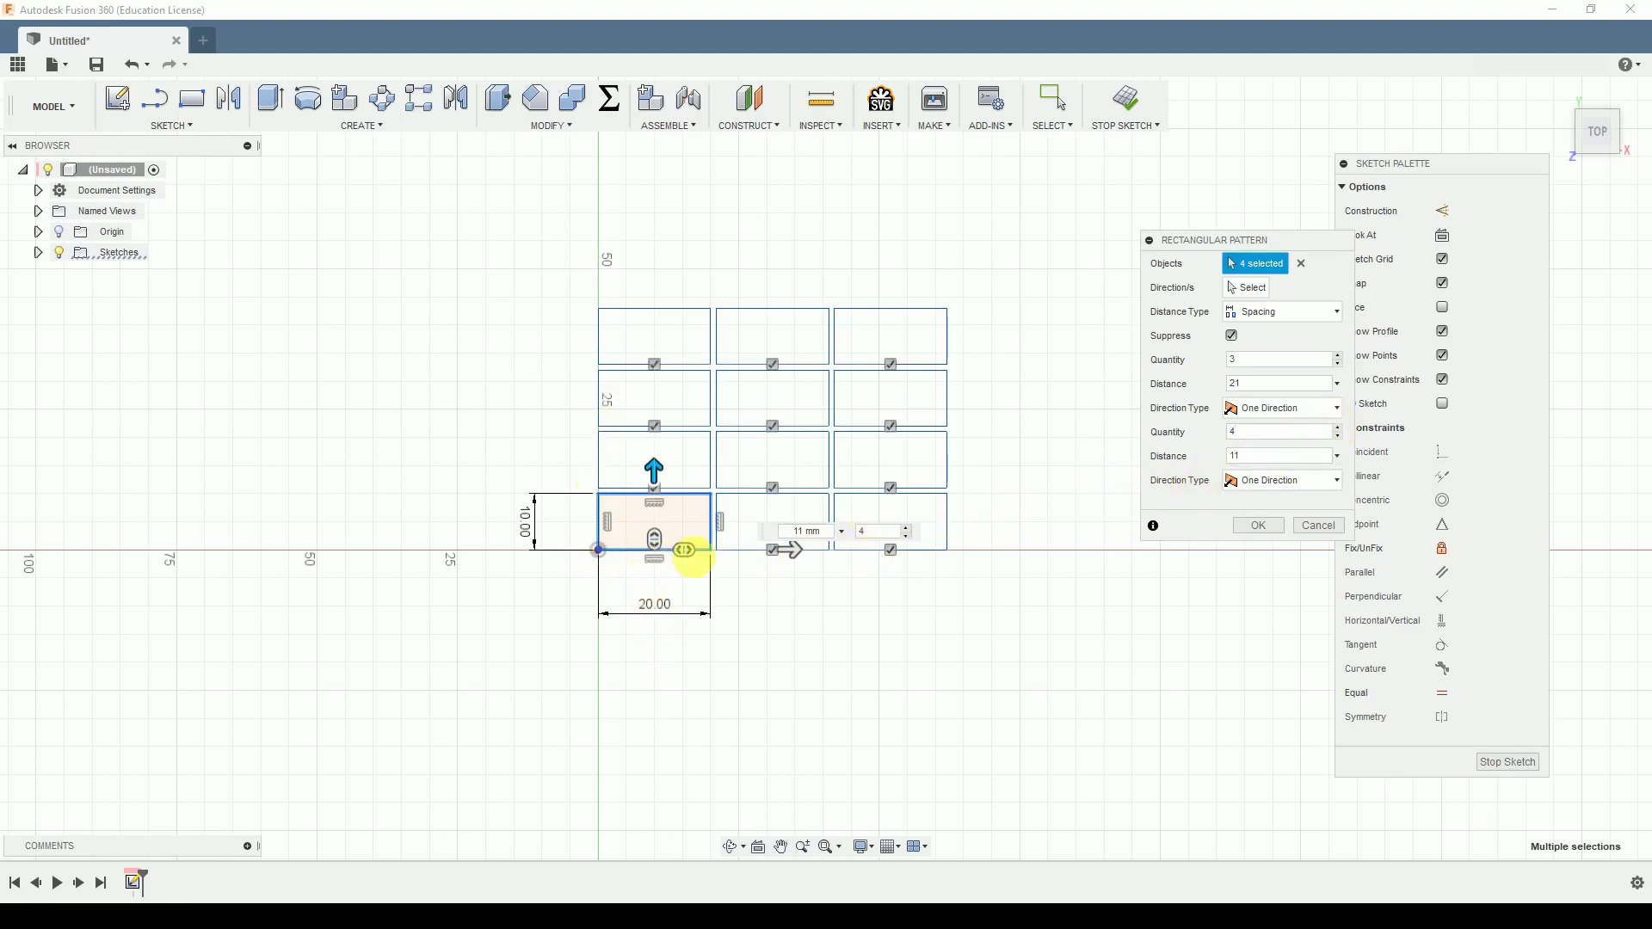
{"action": "left_click", "coordinate": [1261, 525]}
{"action": "left_click", "coordinate": [641, 618]}
{"action": "left_click_drag", "start_coordinate": [641, 618], "coordinate": [656, 584]}
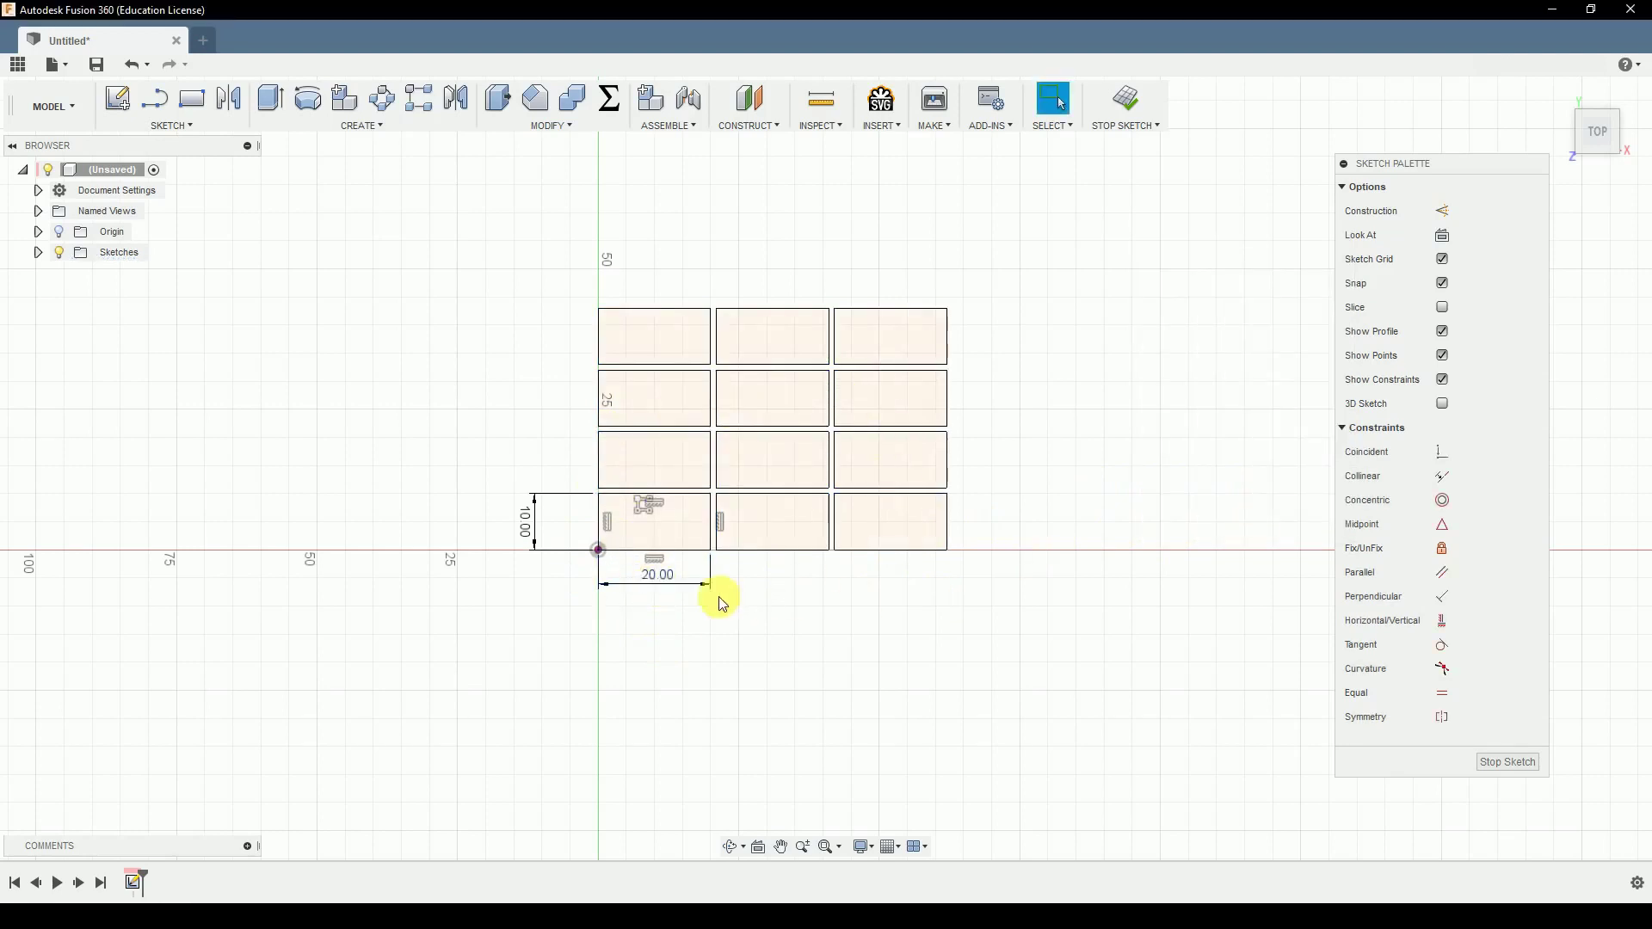
Step: Sketch an outer rectangle about 67 mm wide and 47 mm high around the whole cell pattern
{"action": "scroll", "coordinate": [599, 555], "scroll_direction": "up", "scroll_amount": 3}
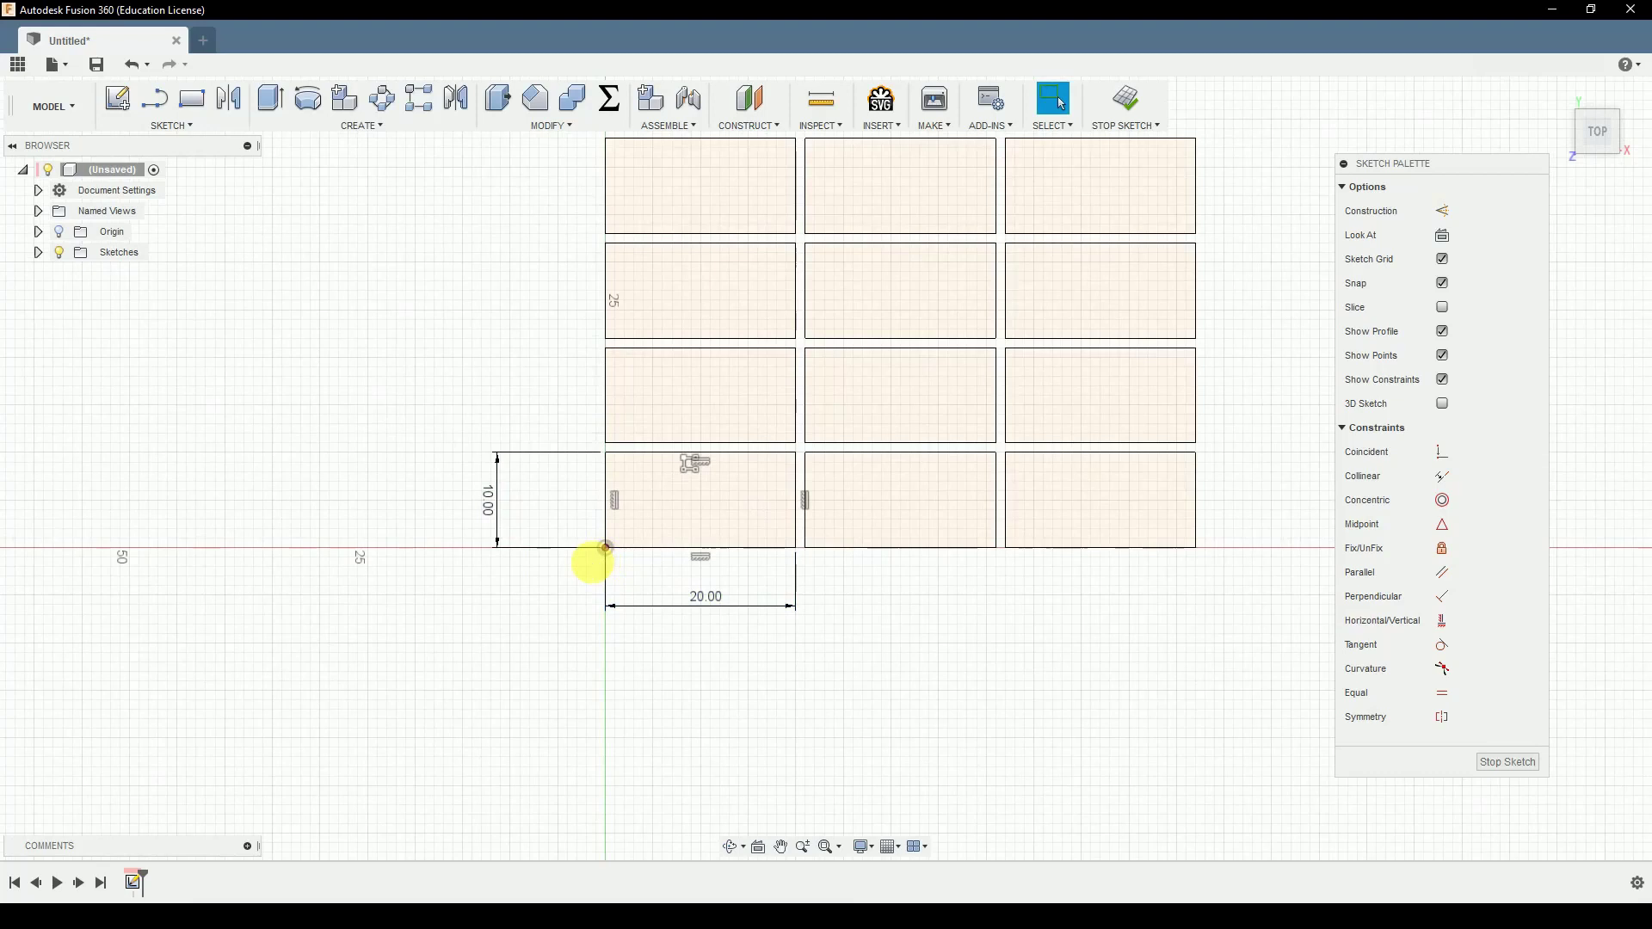
{"action": "key", "text": "r"}
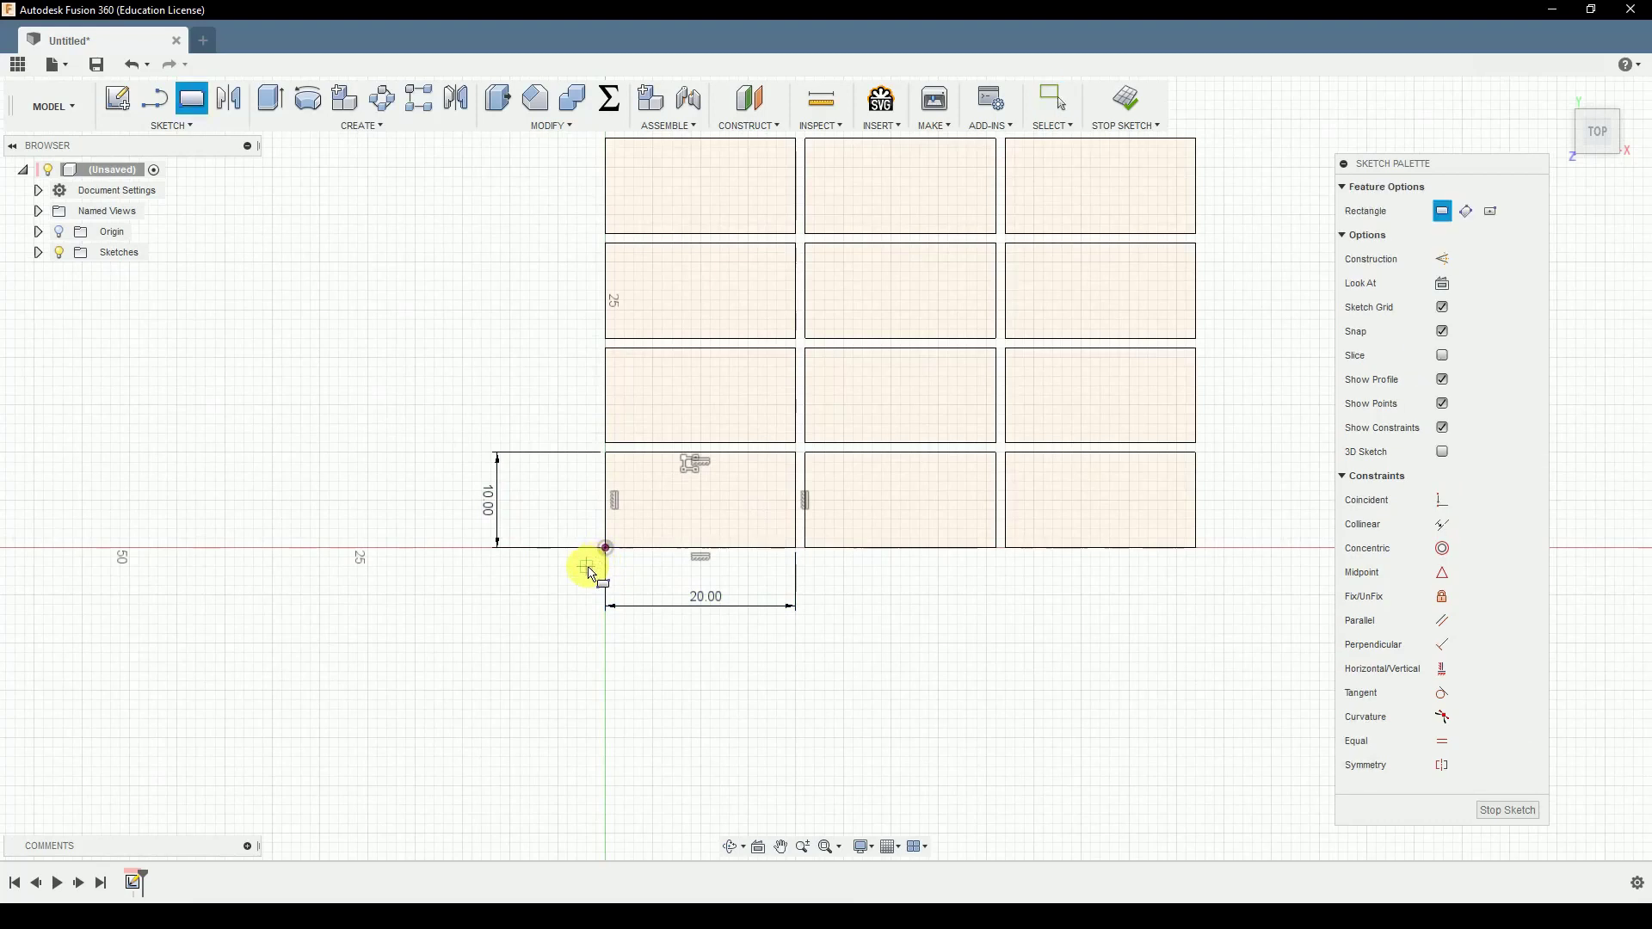
{"action": "left_click", "coordinate": [588, 567]}
{"action": "scroll", "coordinate": [591, 570], "scroll_direction": "down", "scroll_amount": 3}
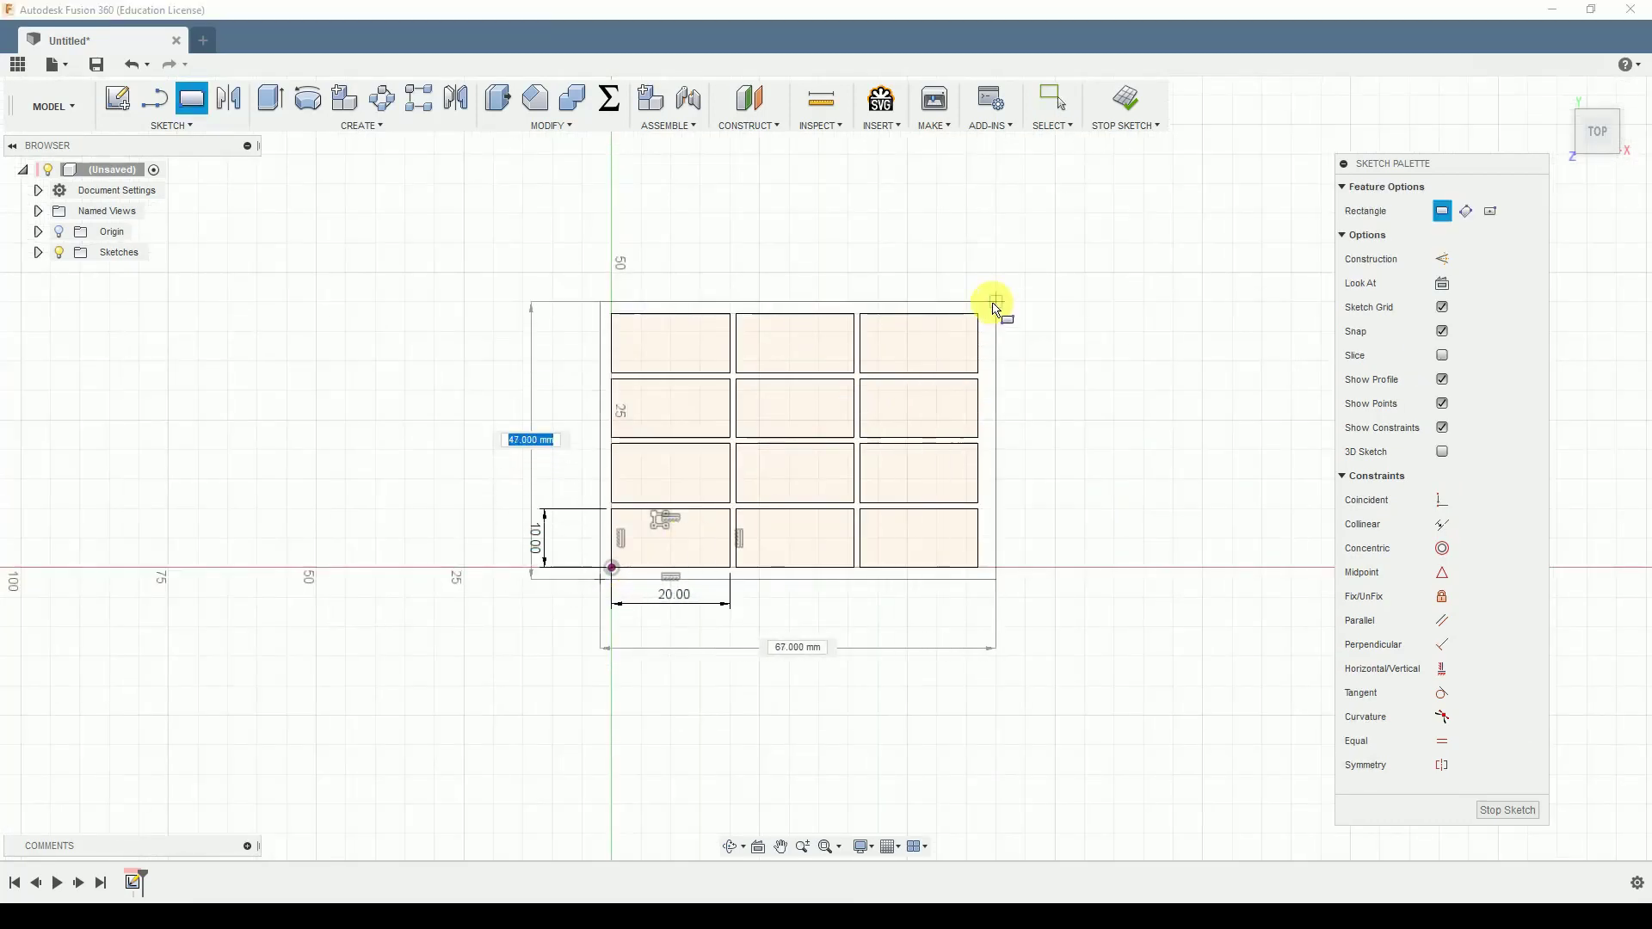
{"action": "left_click", "coordinate": [996, 308]}
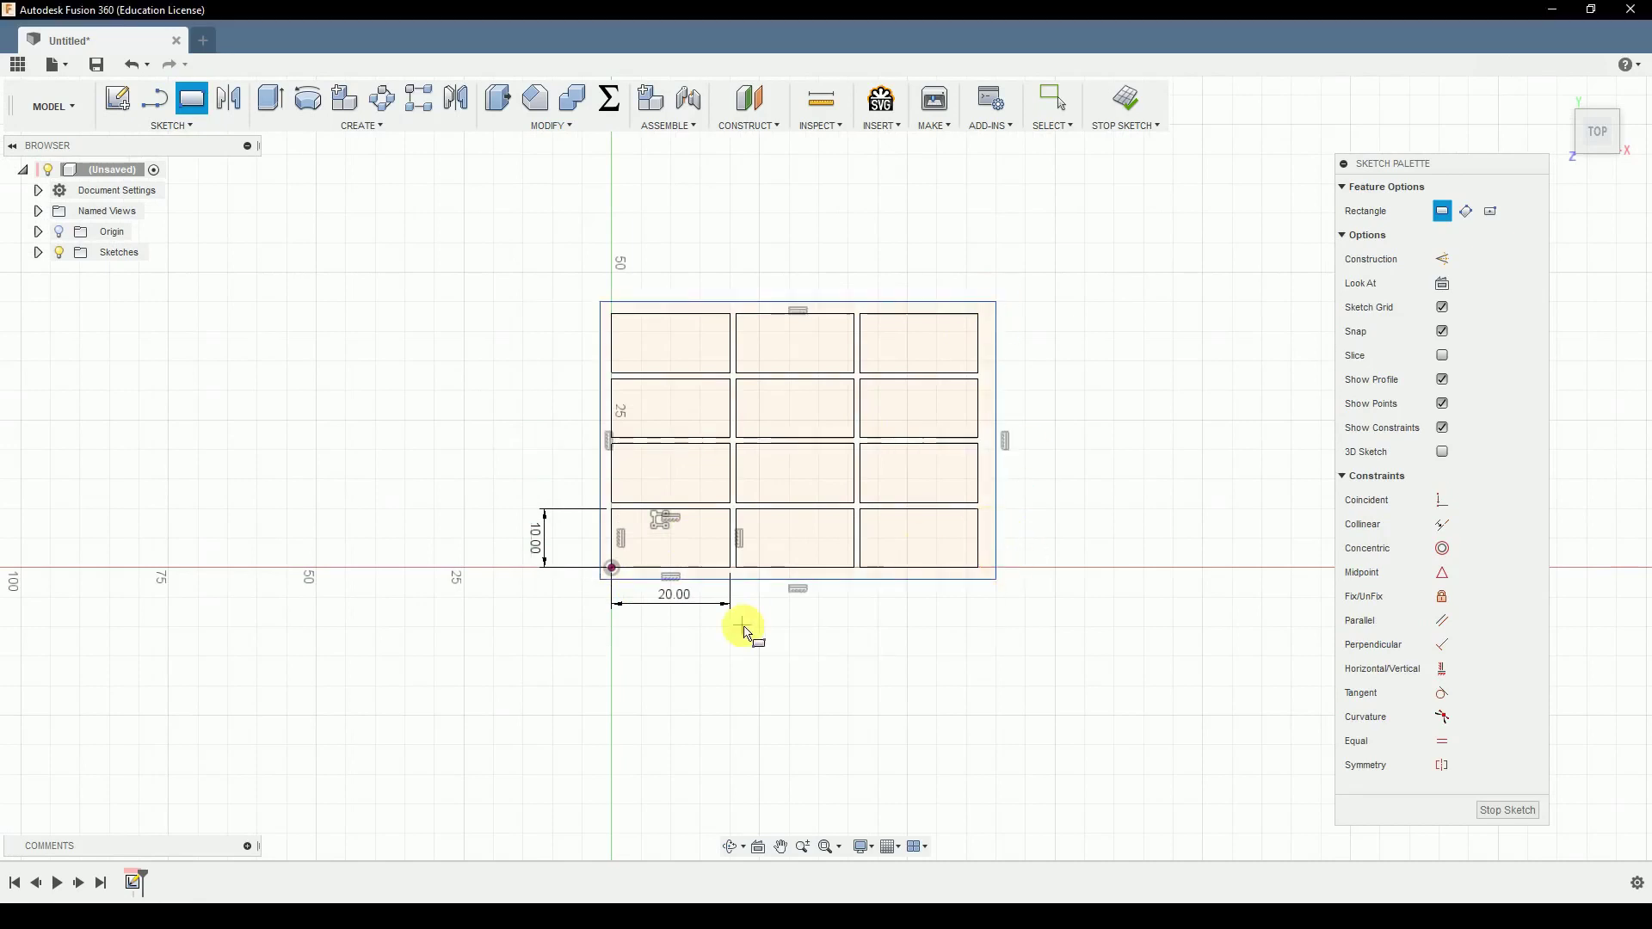
{"action": "key", "text": "Escape"}
{"action": "scroll", "coordinate": [594, 593], "scroll_direction": "up", "scroll_amount": 5}
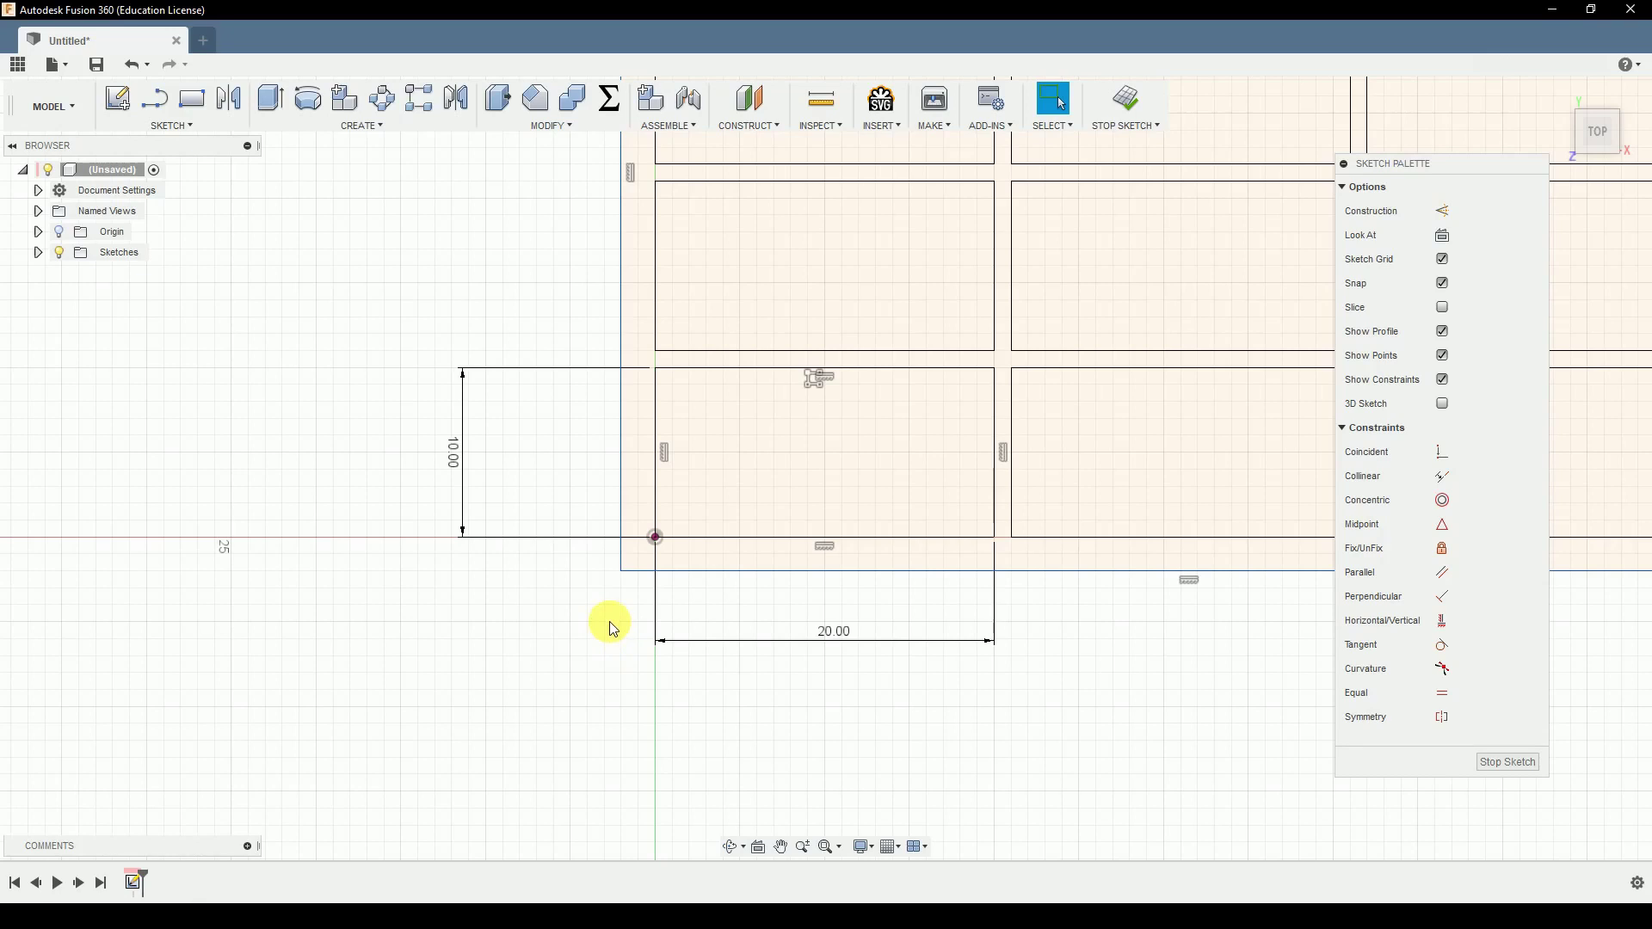
{"action": "mouse_move", "coordinate": [540, 617]}
{"action": "right_mouse_down"}
{"action": "mouse_move", "coordinate": [589, 641]}
{"action": "mouse_move", "coordinate": [579, 631]}
{"action": "right_mouse_up"}
{"action": "right_click", "coordinate": [581, 630]}
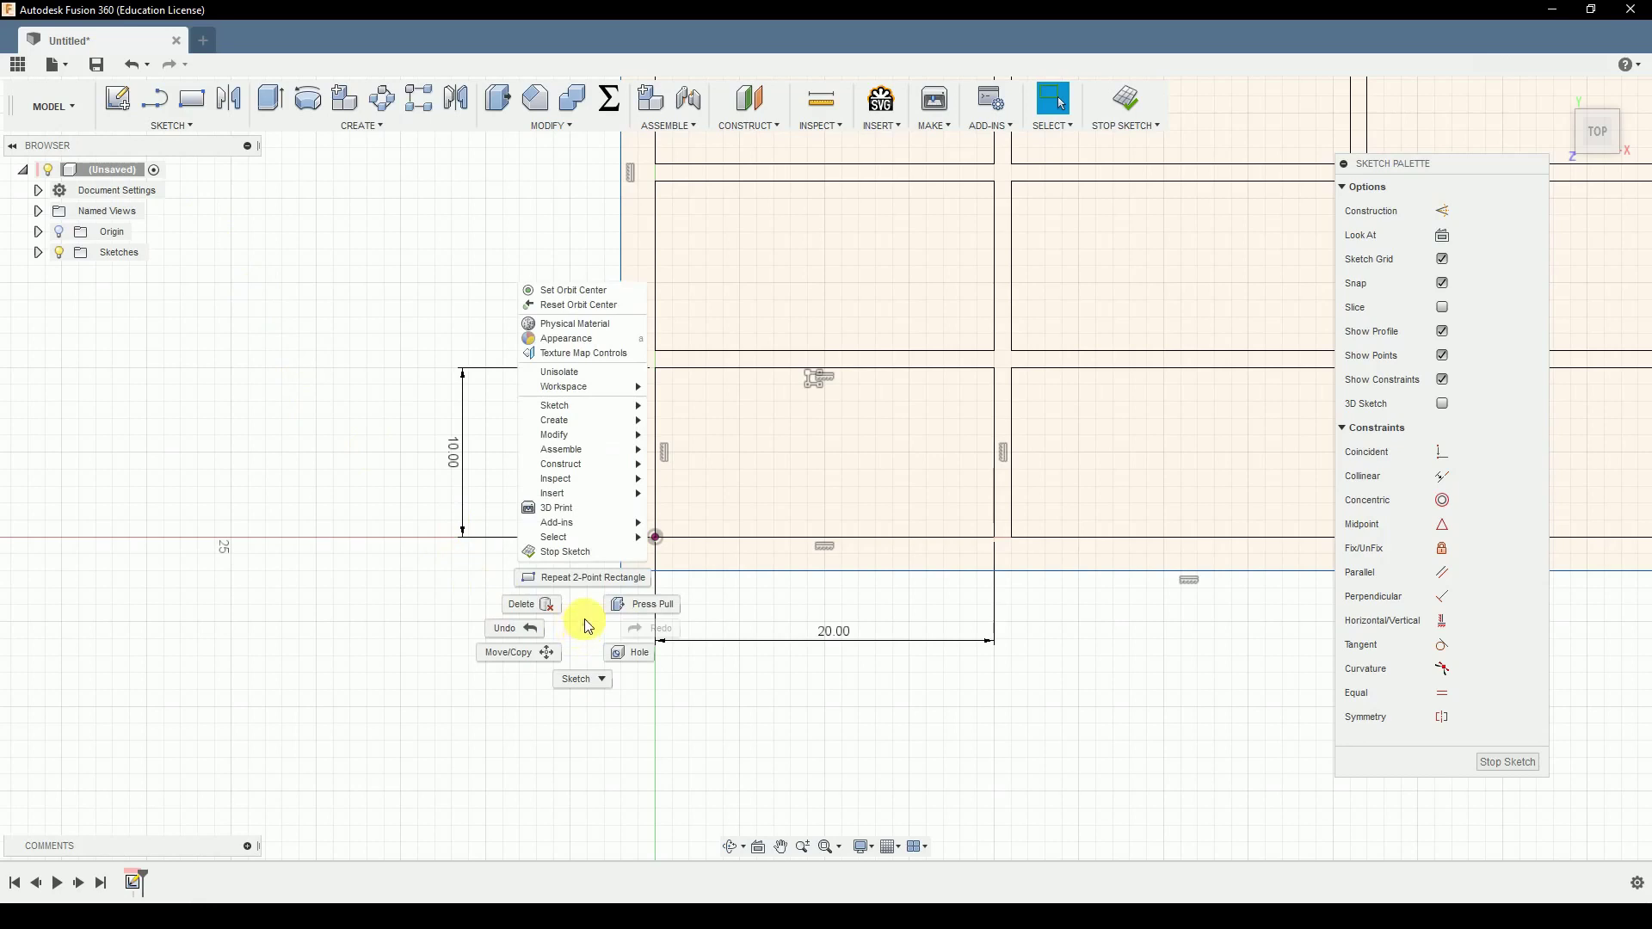
{"action": "left_click", "coordinate": [585, 618]}
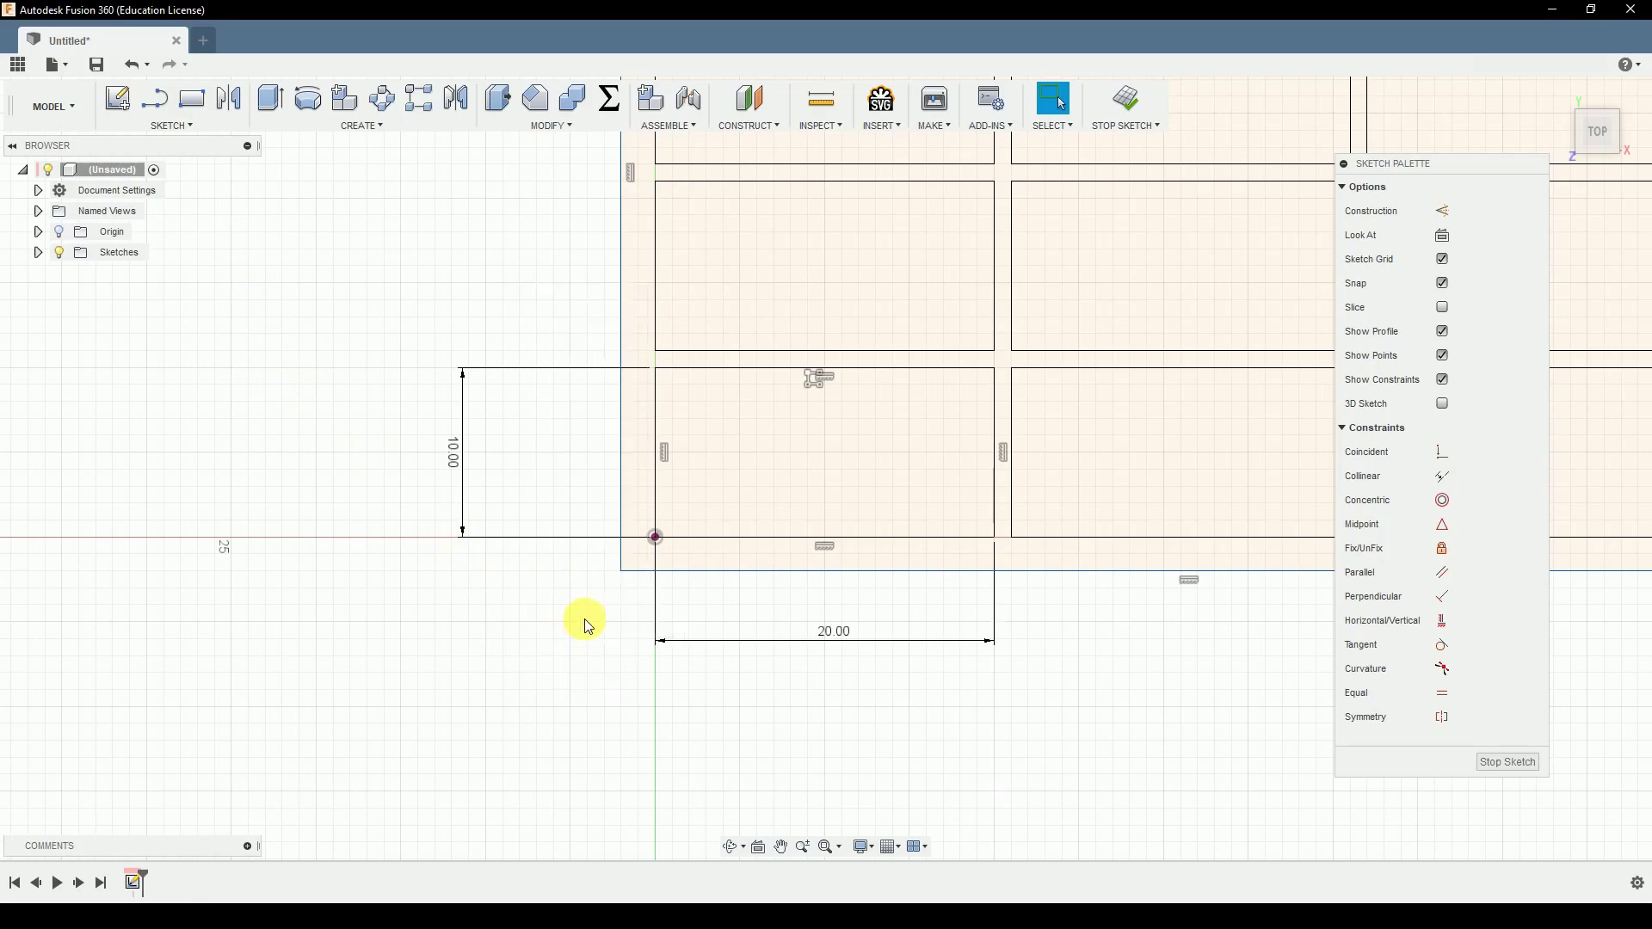
Step: Dimension the gaps from the first cell's left and bottom edges to the outer rectangle at 2 mm each
{"action": "left_click", "coordinate": [627, 523]}
{"action": "left_click", "coordinate": [656, 506]}
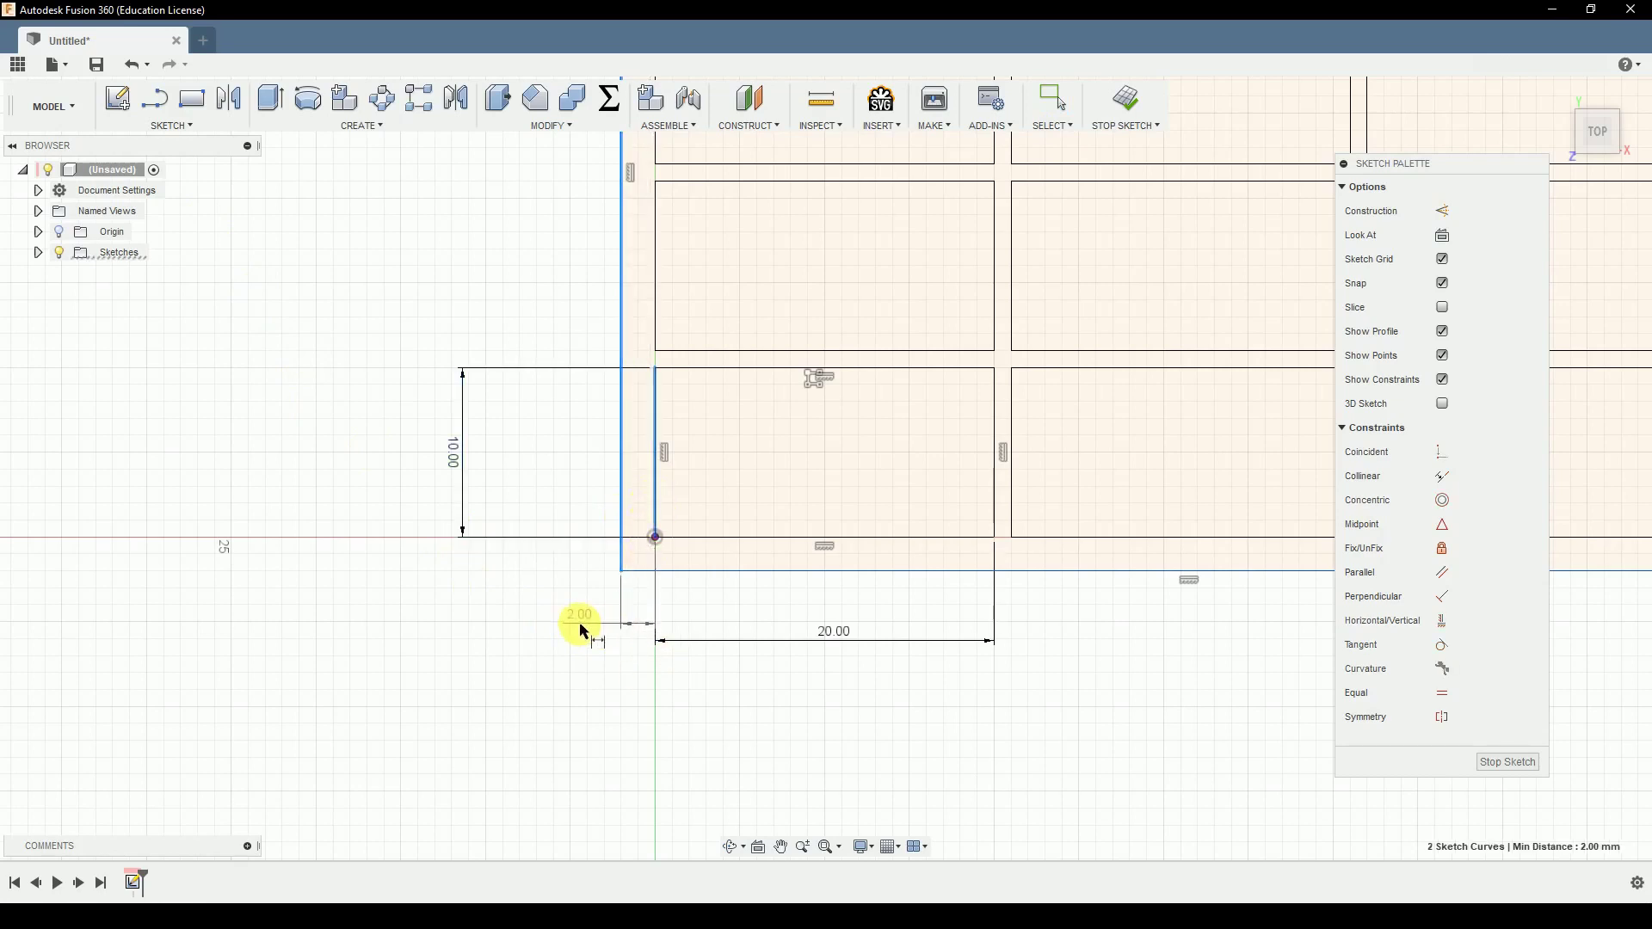
{"action": "left_click", "coordinate": [582, 631]}
{"action": "key", "text": "Return"}
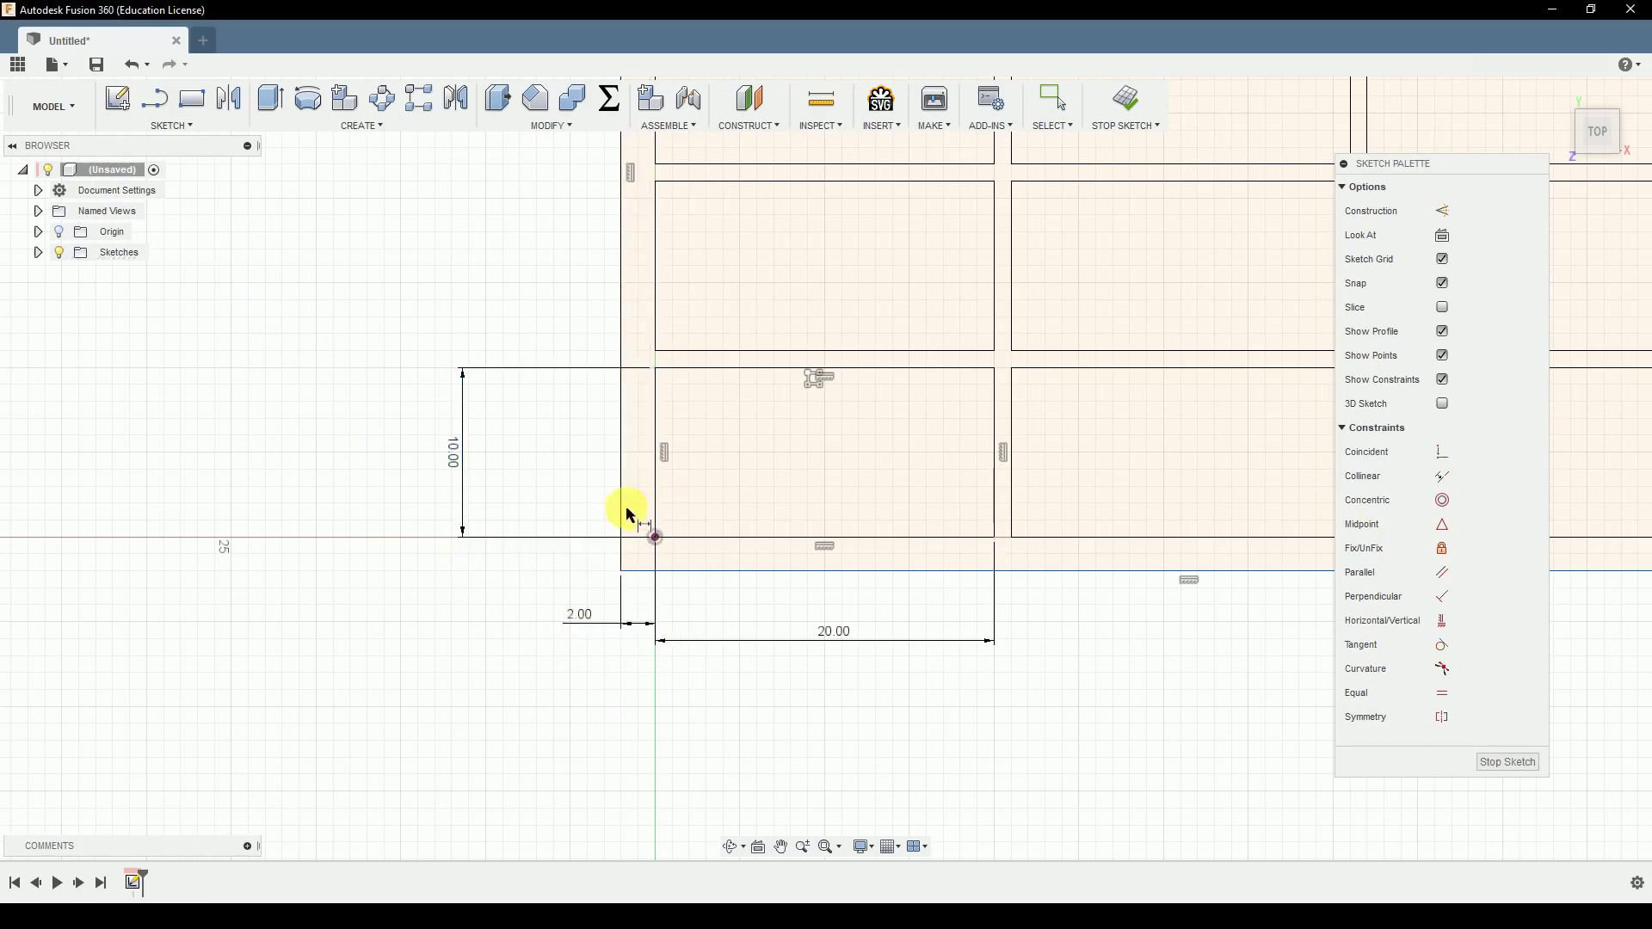
{"action": "left_click", "coordinate": [697, 538]}
{"action": "left_click", "coordinate": [702, 571]}
{"action": "left_click", "coordinate": [561, 568]}
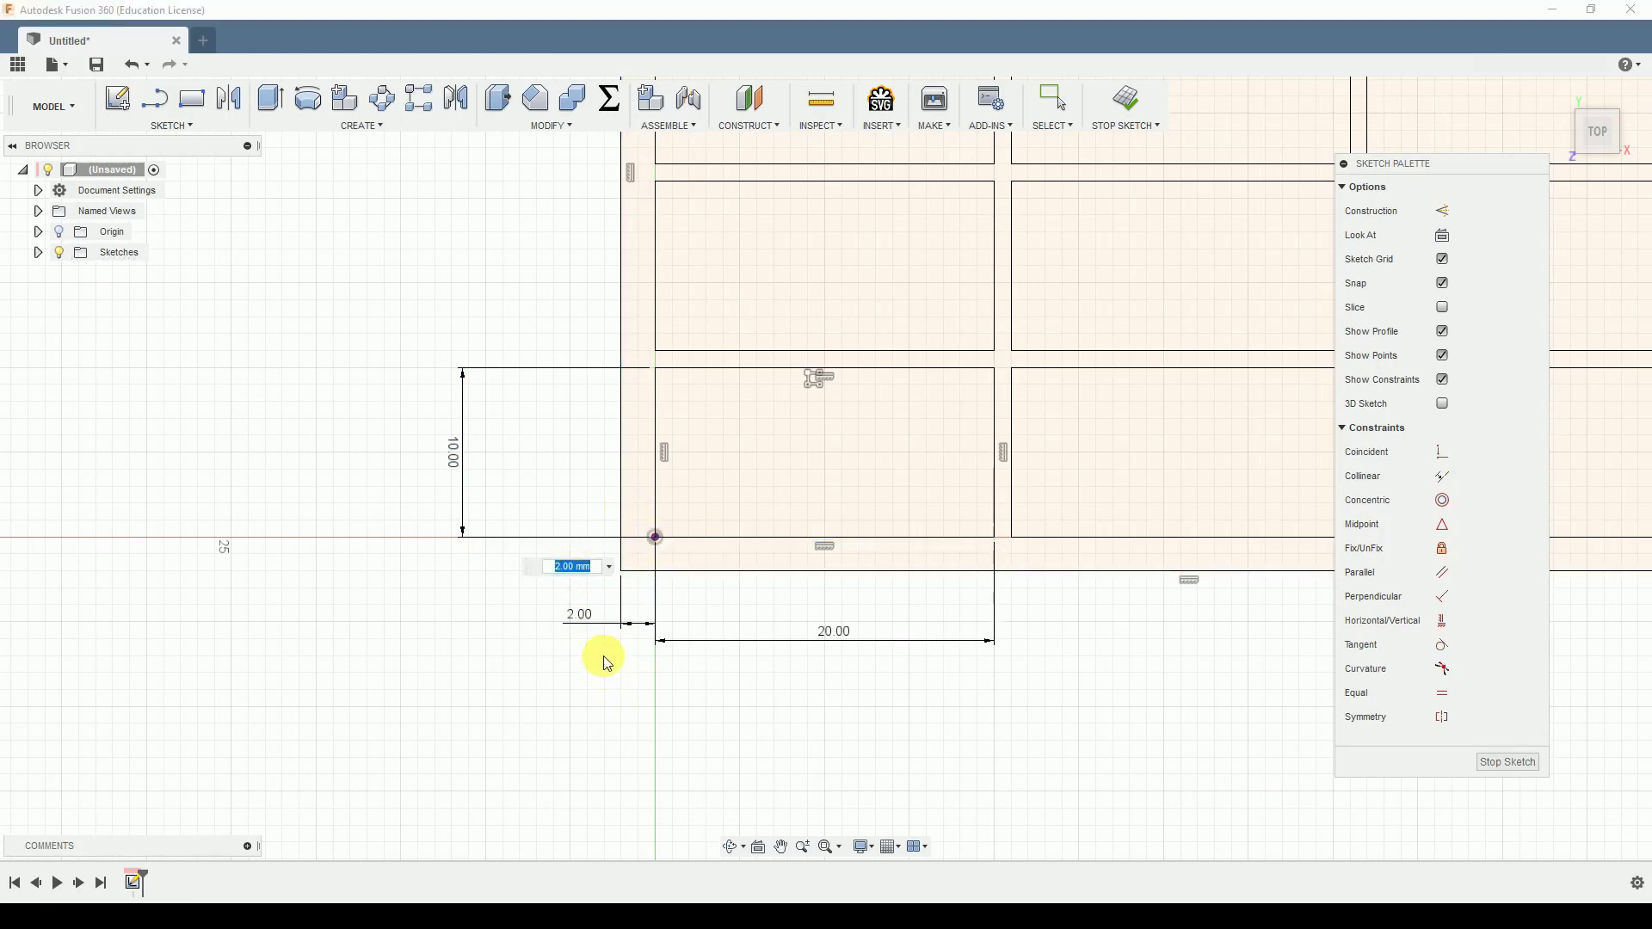
{"action": "key", "text": "Return"}
Step: Dimension the gap between the last cell column and the outer rectangle's right edge at 2 mm
{"action": "scroll", "coordinate": [602, 671], "scroll_direction": "down", "scroll_amount": 5}
{"action": "scroll", "coordinate": [929, 460], "scroll_direction": "up", "scroll_amount": 3}
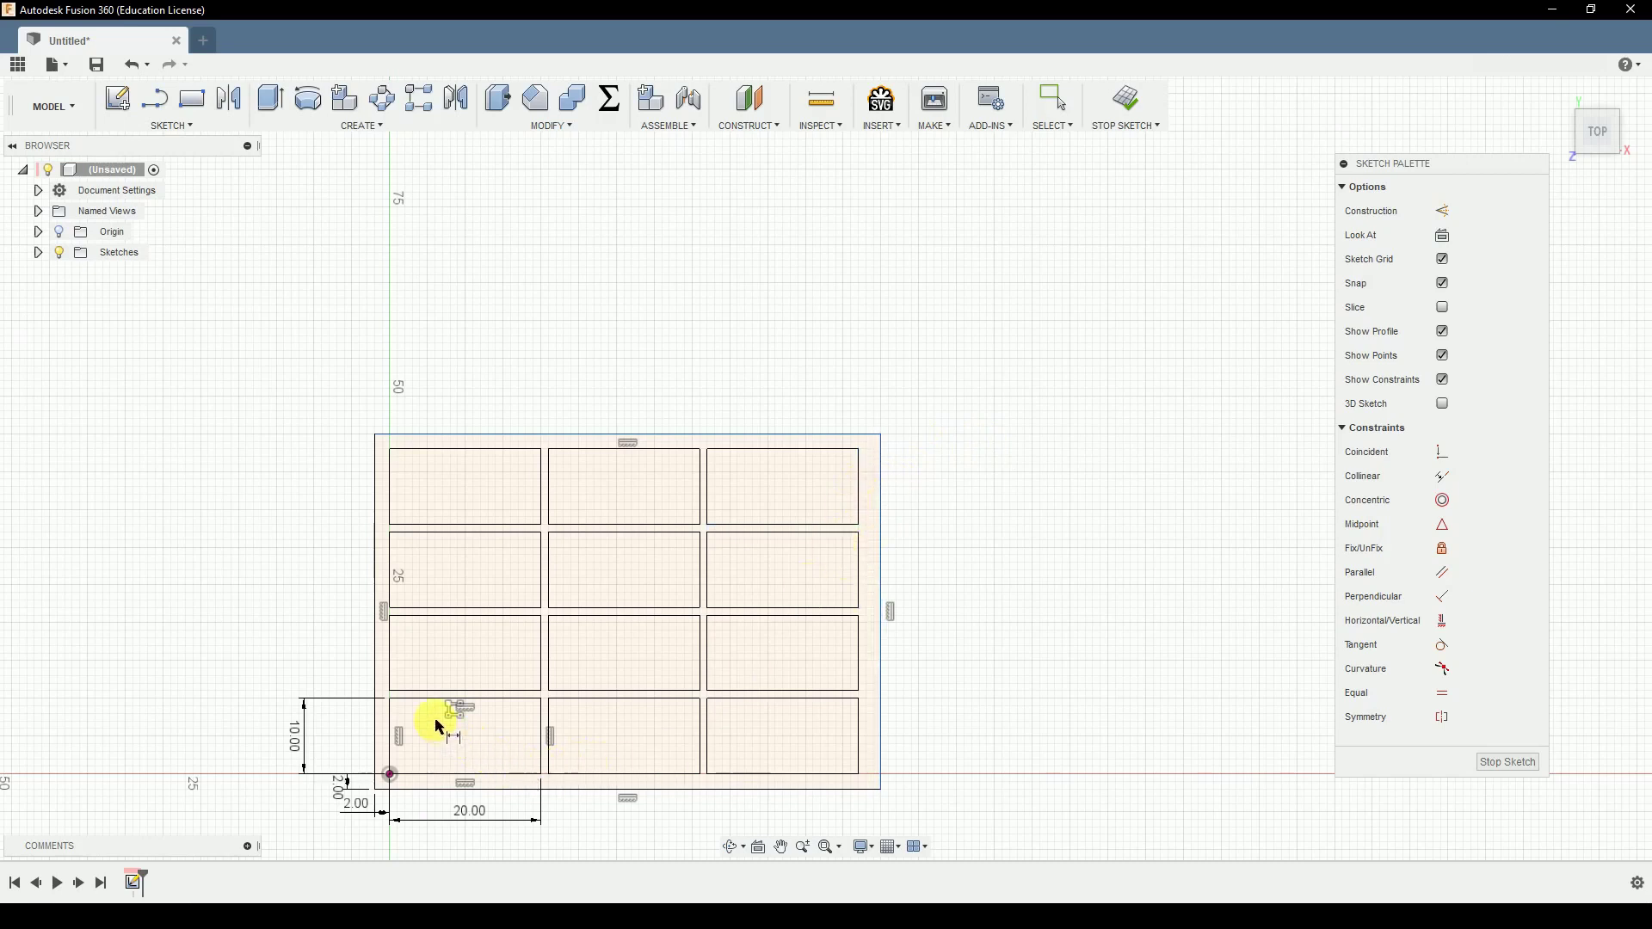
{"action": "left_click", "coordinate": [881, 489]}
{"action": "left_click", "coordinate": [882, 405]}
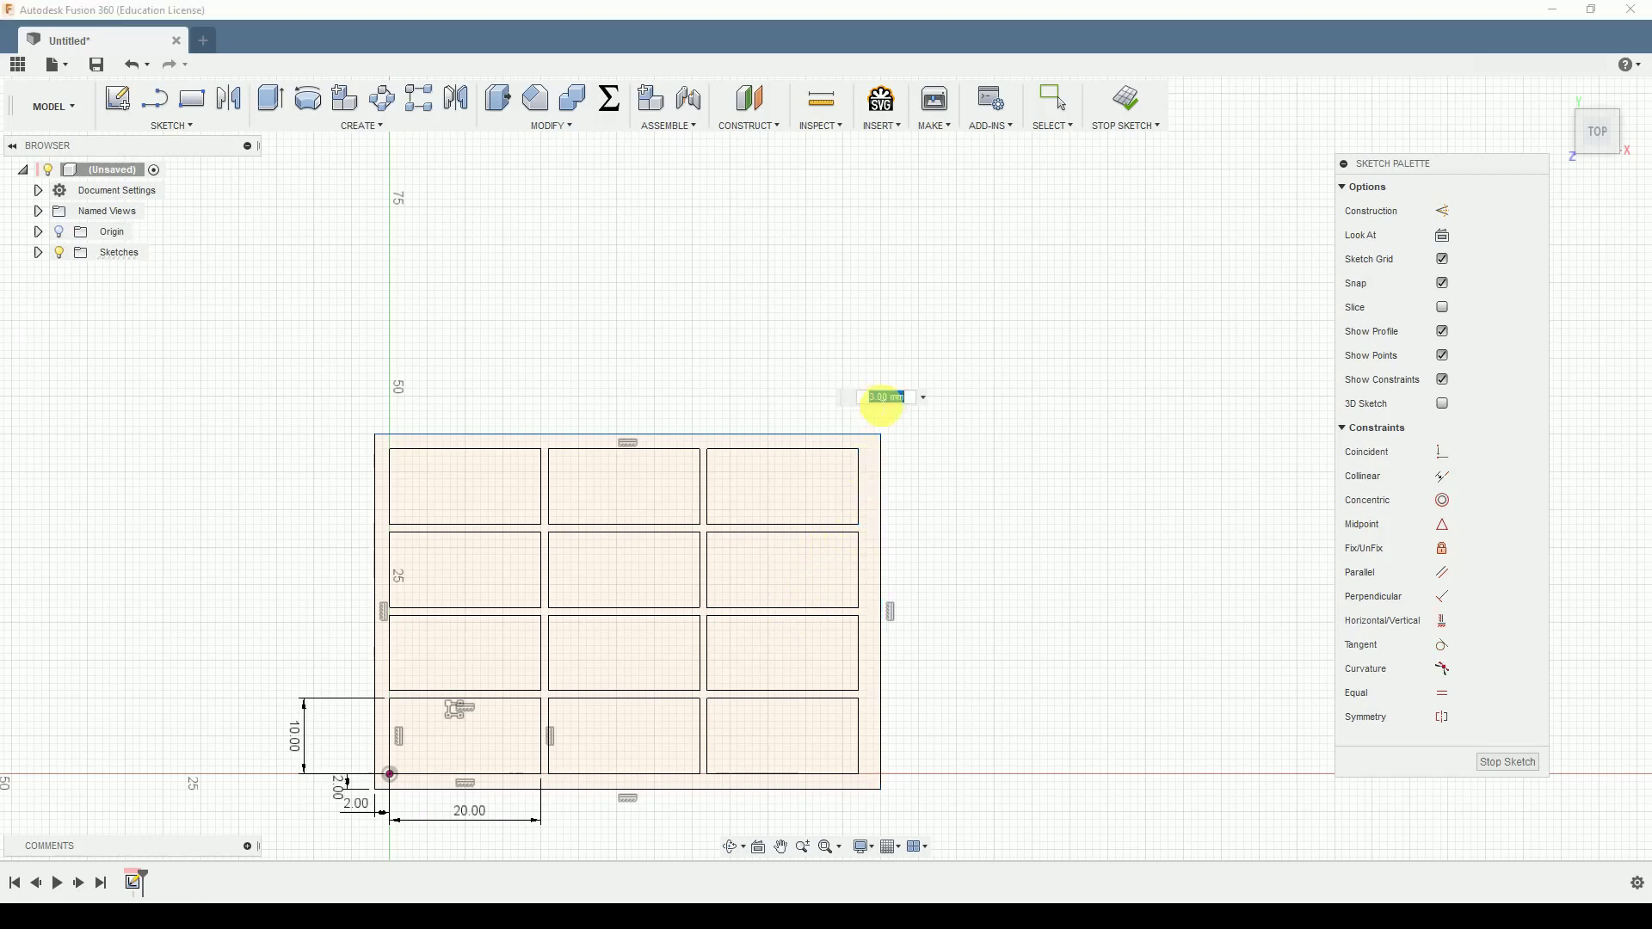
{"action": "type", "text": "2"}
{"action": "key", "text": "Return"}
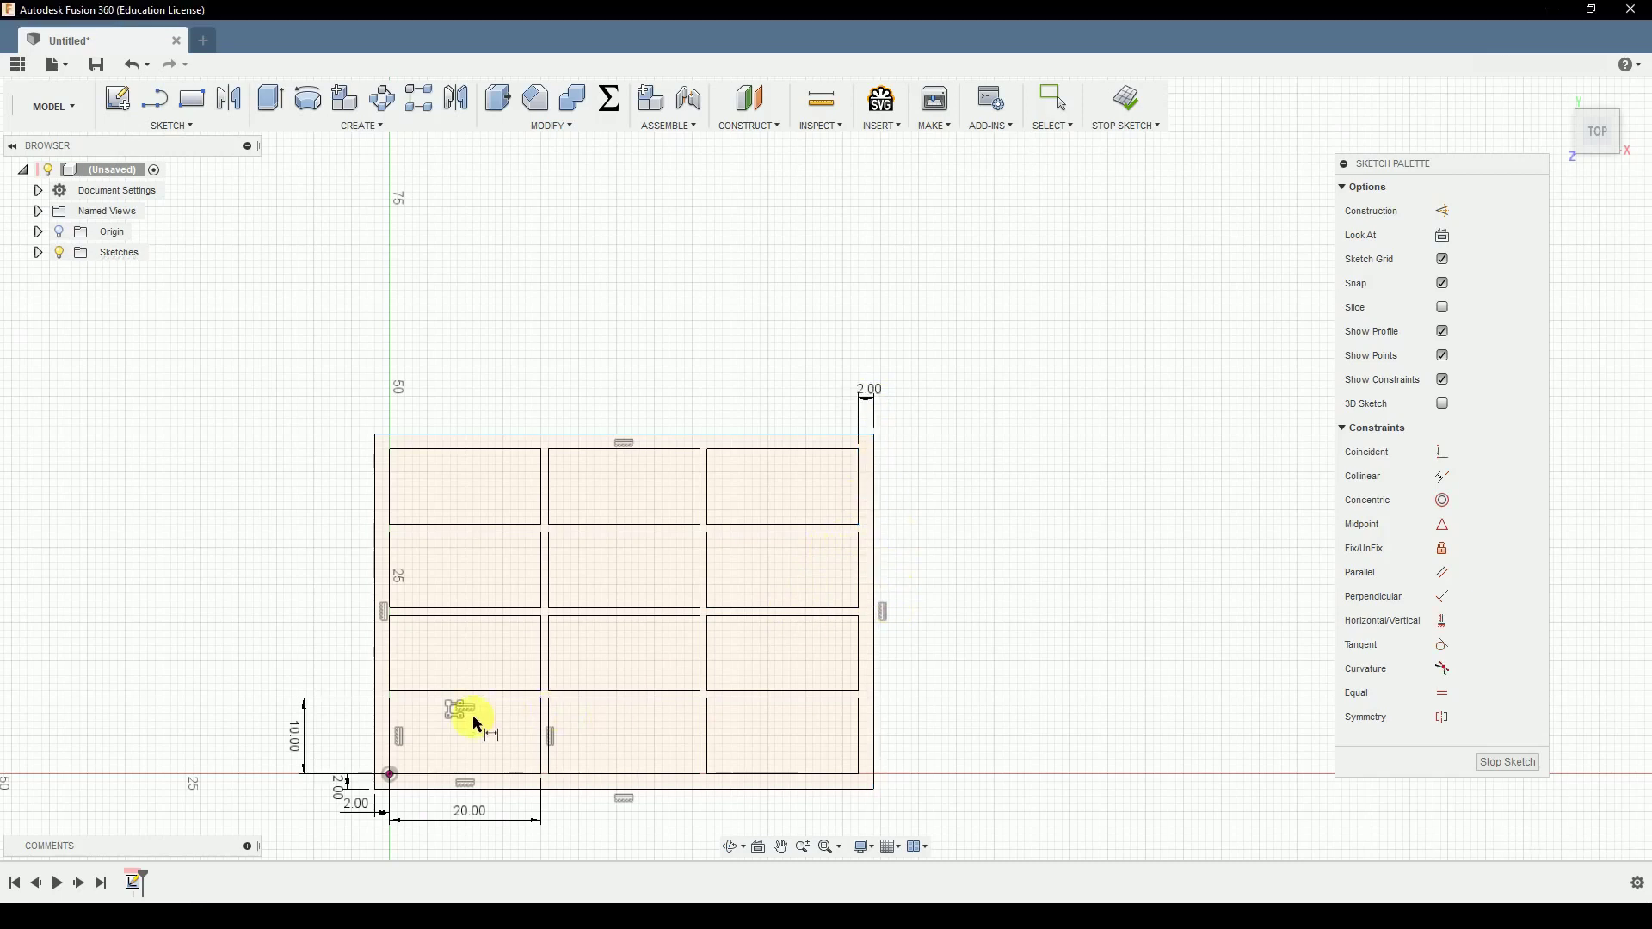
{"action": "key", "text": "Escape"}
Step: Try a horizontal quantity of 4 in the existing rectangular pattern and cancel the edit
{"action": "double_click", "coordinate": [454, 711]}
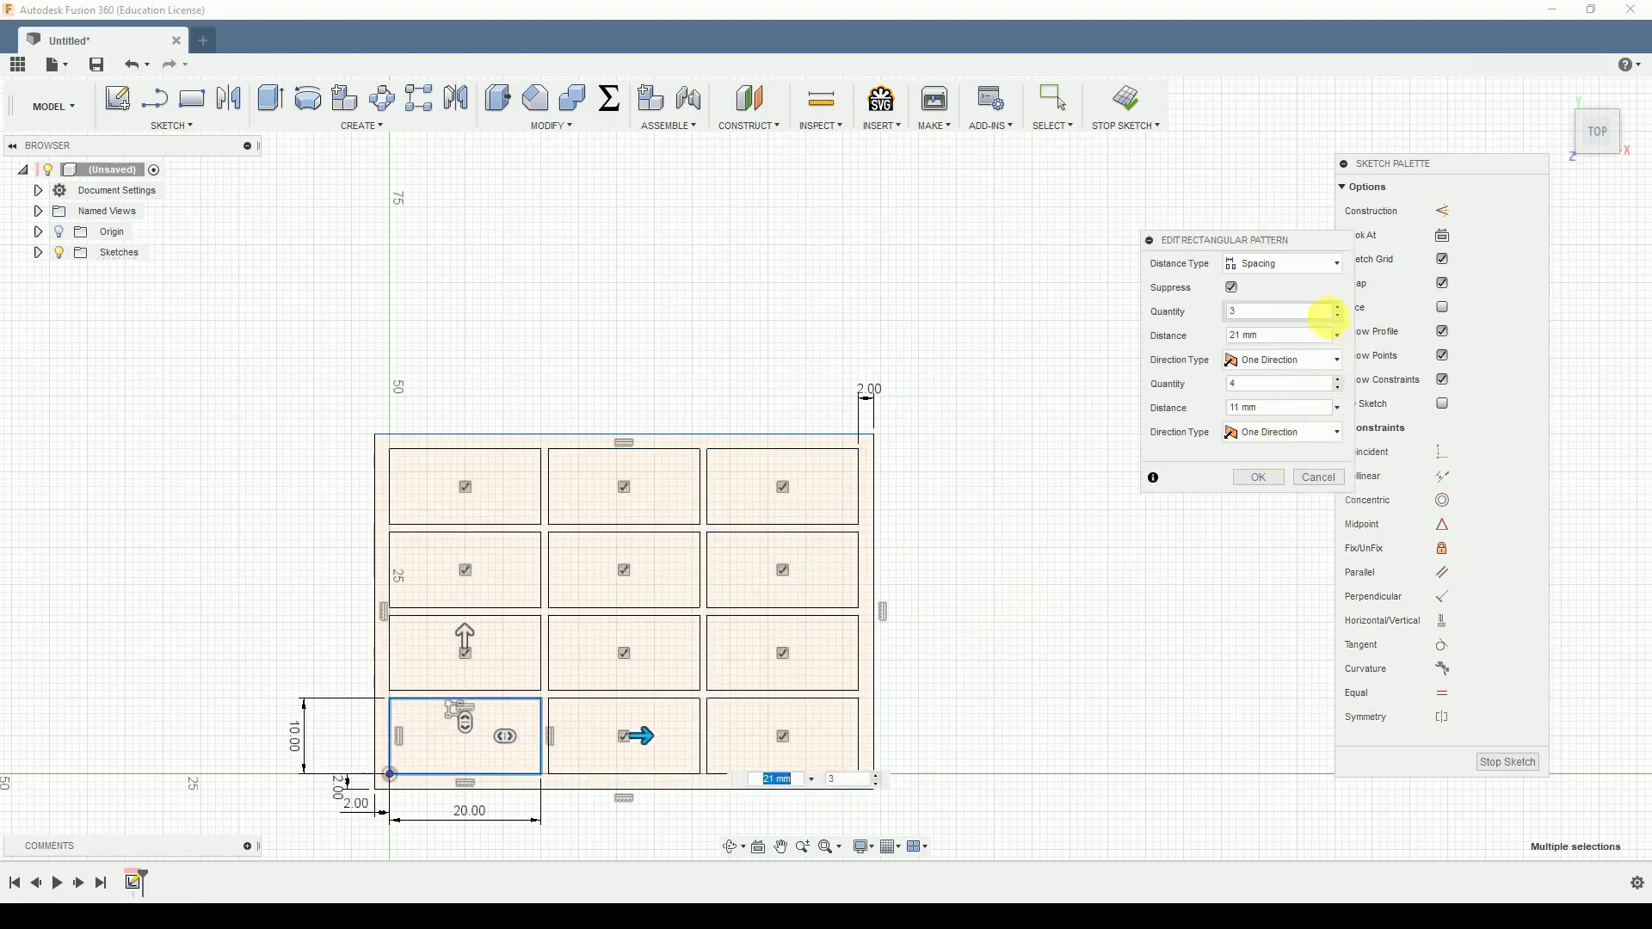
{"action": "left_click", "coordinate": [1338, 307]}
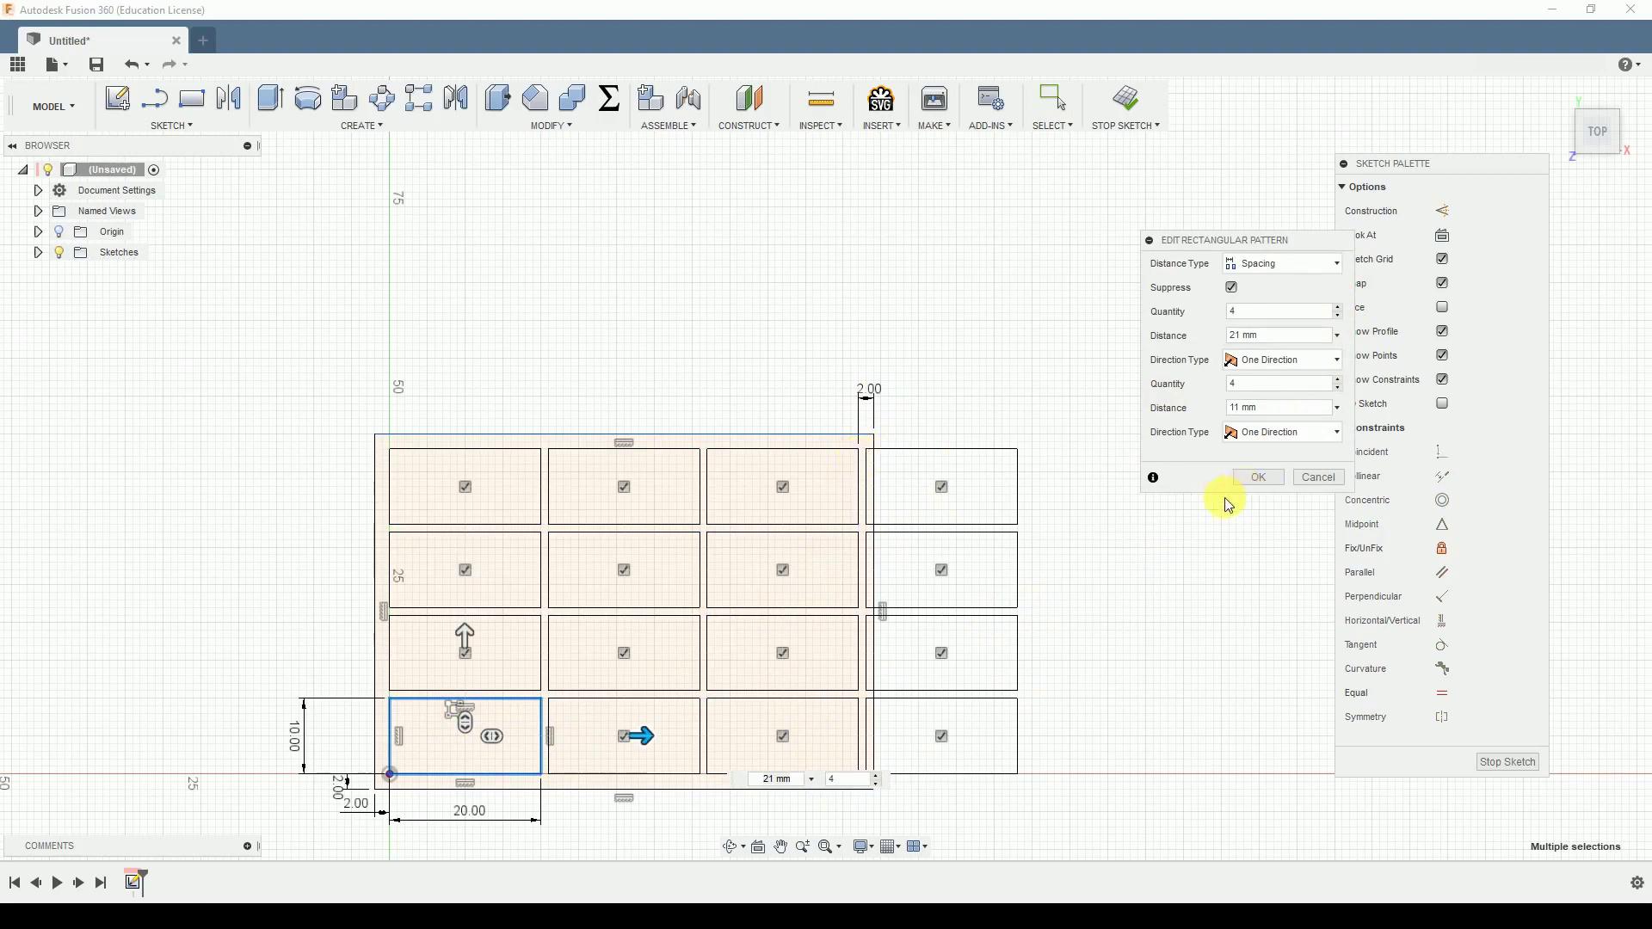
{"action": "left_click", "coordinate": [1316, 477]}
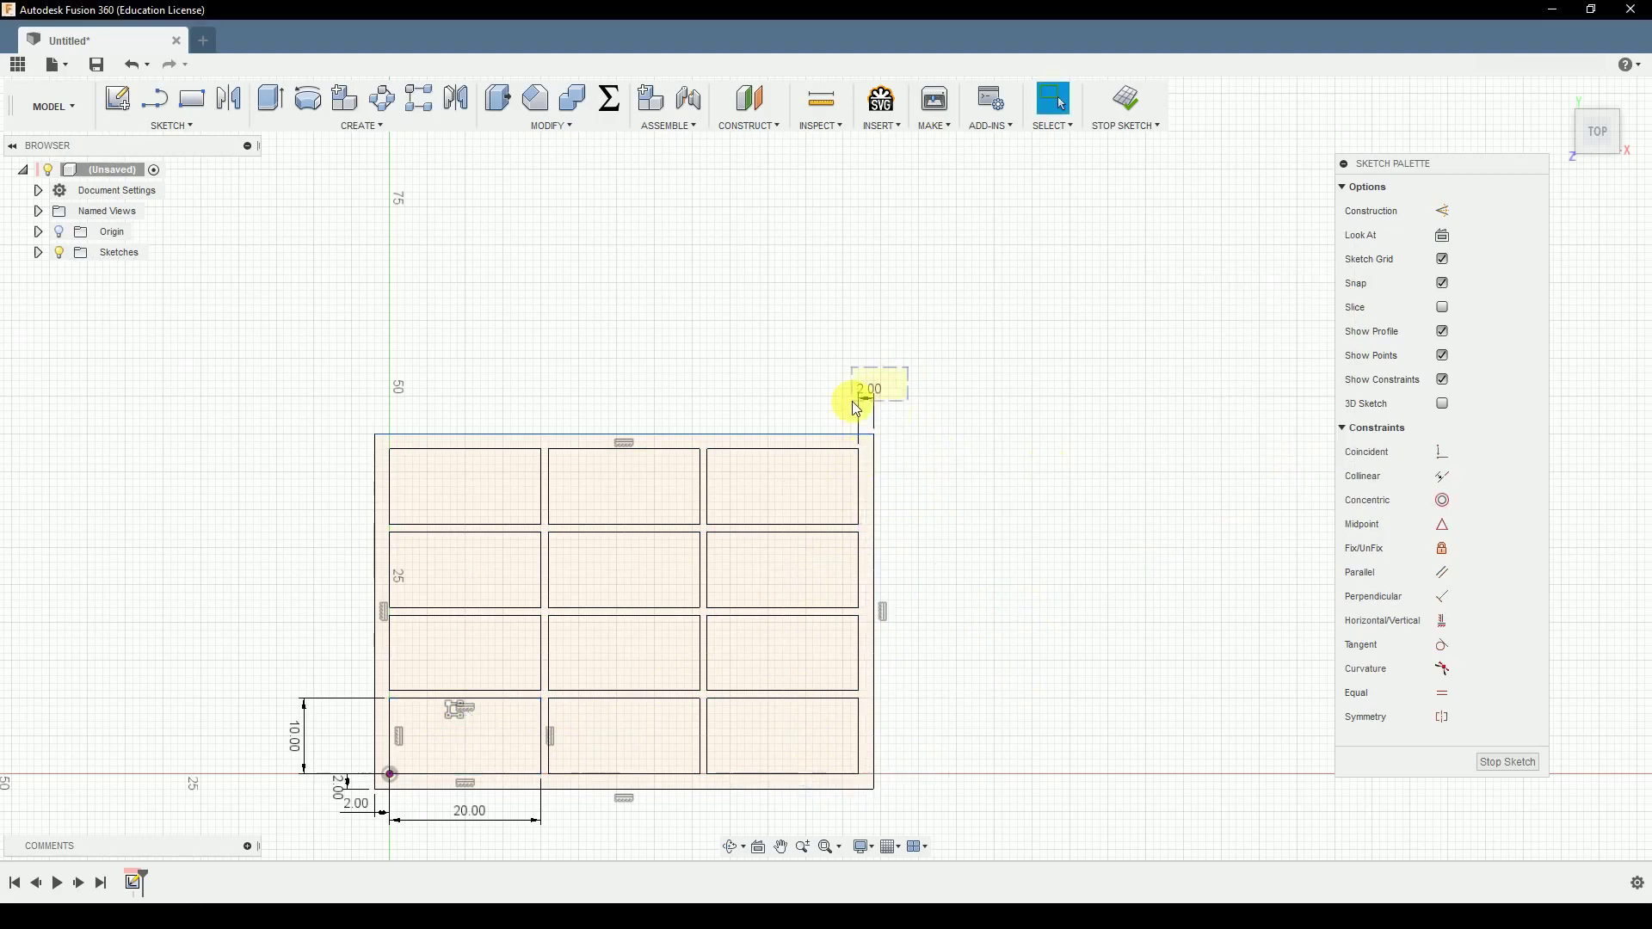
Step: Delete the right gap dimension and stretch the outer rectangle's upper-right corner to about X 66 mm, Y 45 mm
{"action": "key", "text": "Delete"}
{"action": "mouse_move", "coordinate": [874, 433]}
{"action": "left_mouse_down"}
{"action": "mouse_move", "coordinate": [900, 409]}
{"action": "mouse_move", "coordinate": [886, 429]}
{"action": "left_mouse_up"}
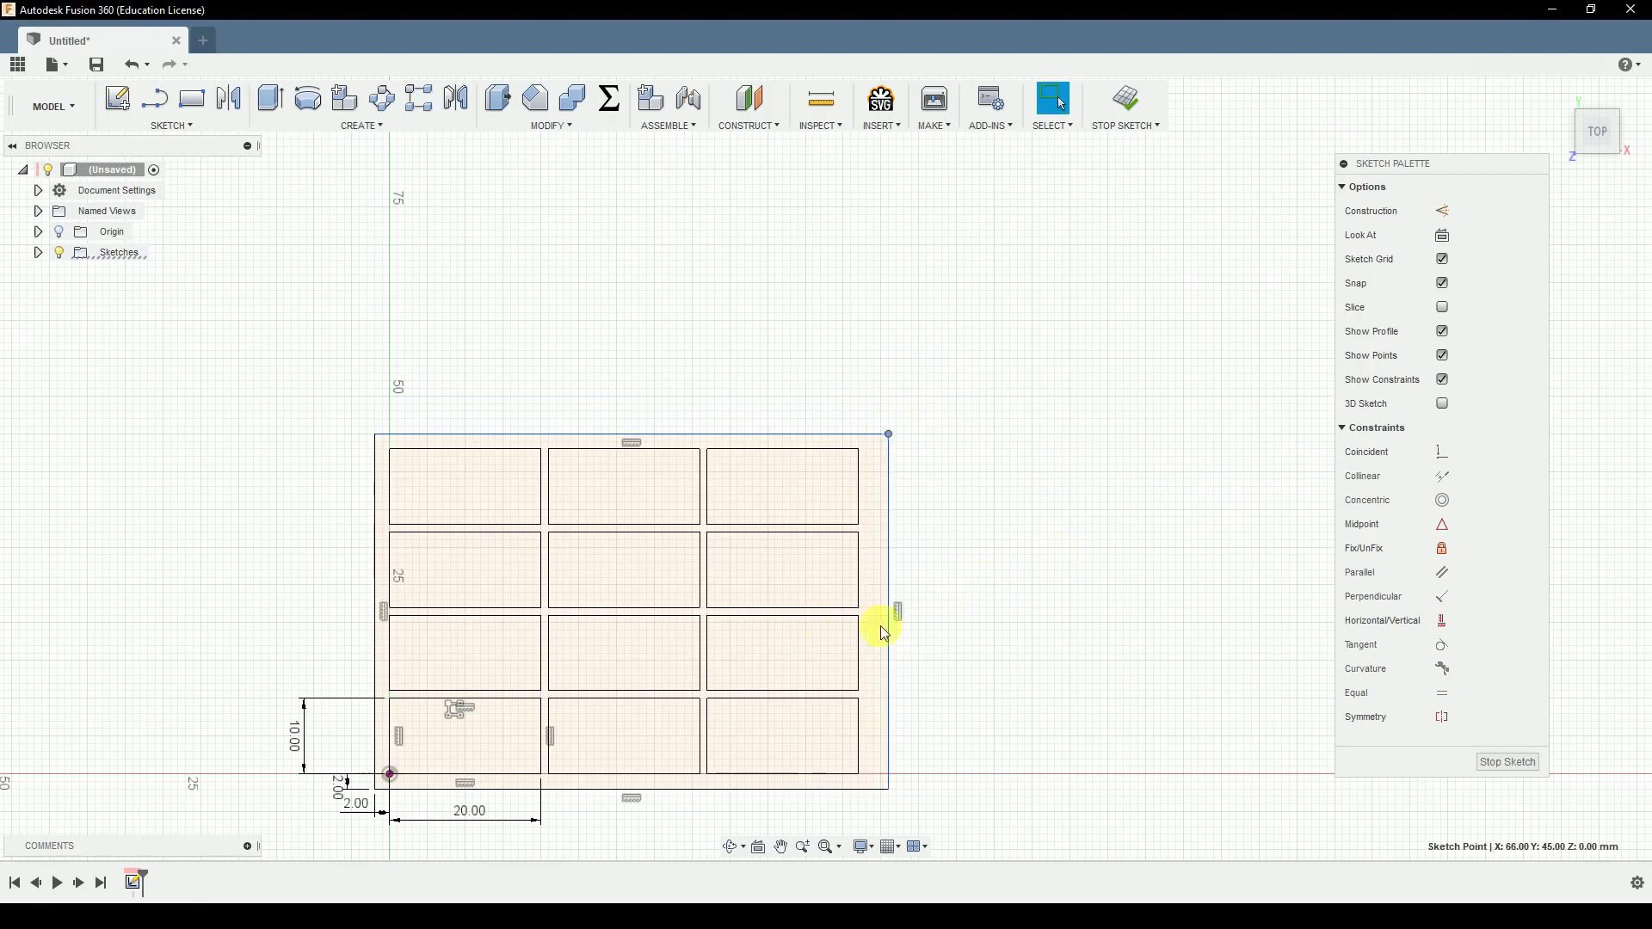
{"action": "left_click", "coordinate": [984, 643]}
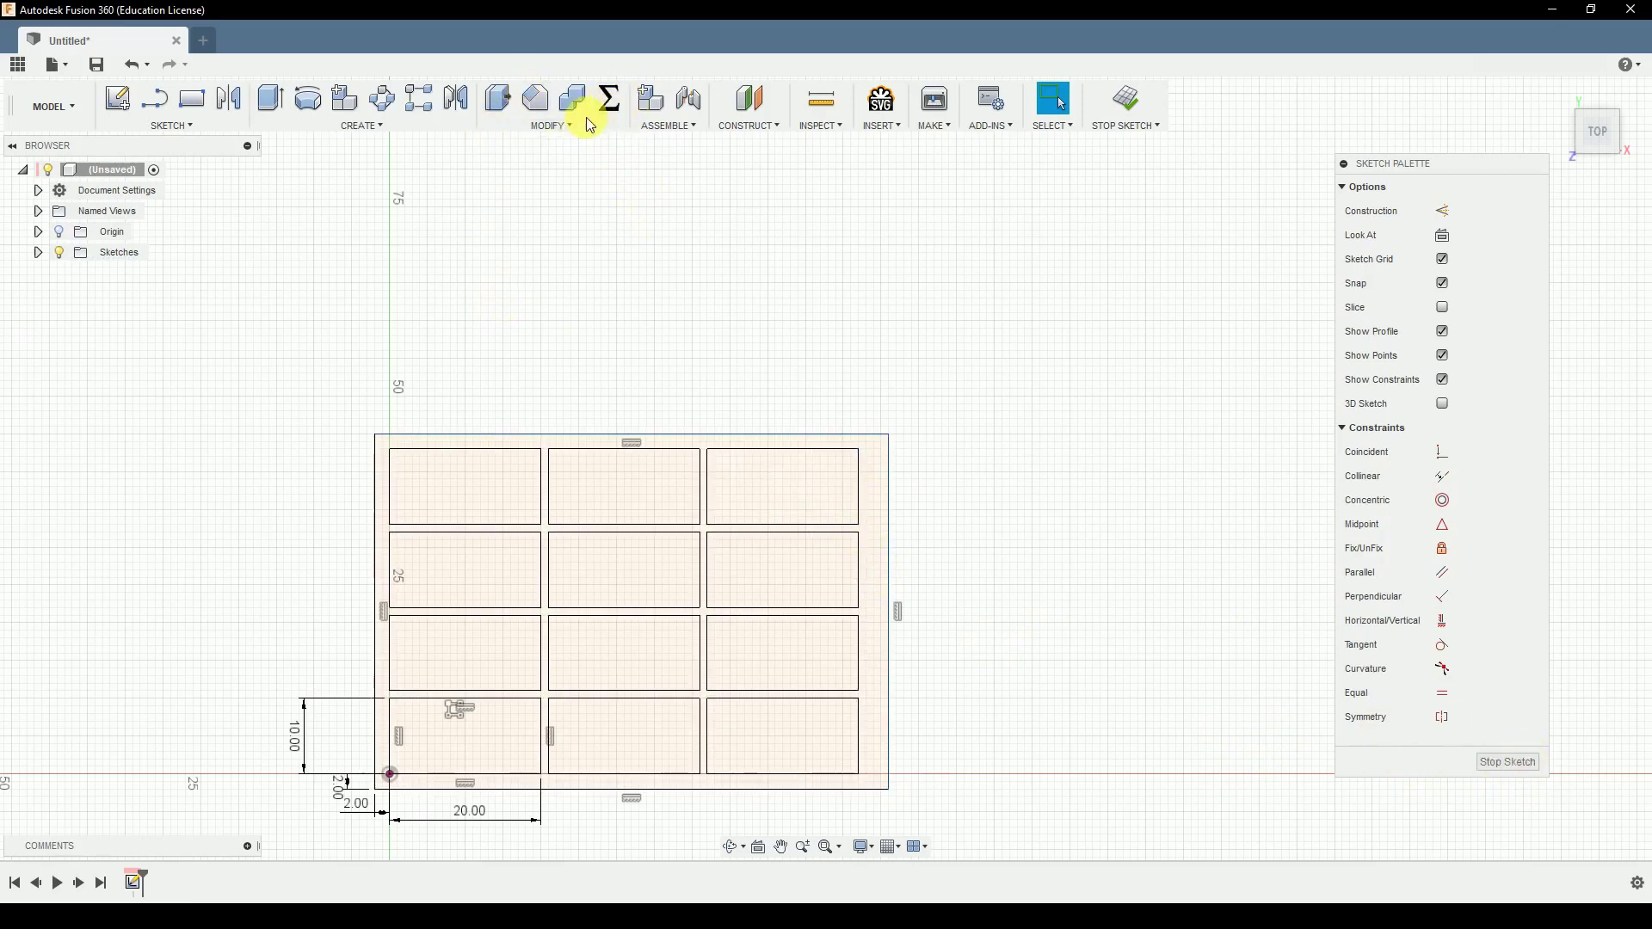
Step: Add a user parameter named xCell with no units and the expression 3
{"action": "left_click", "coordinate": [560, 127]}
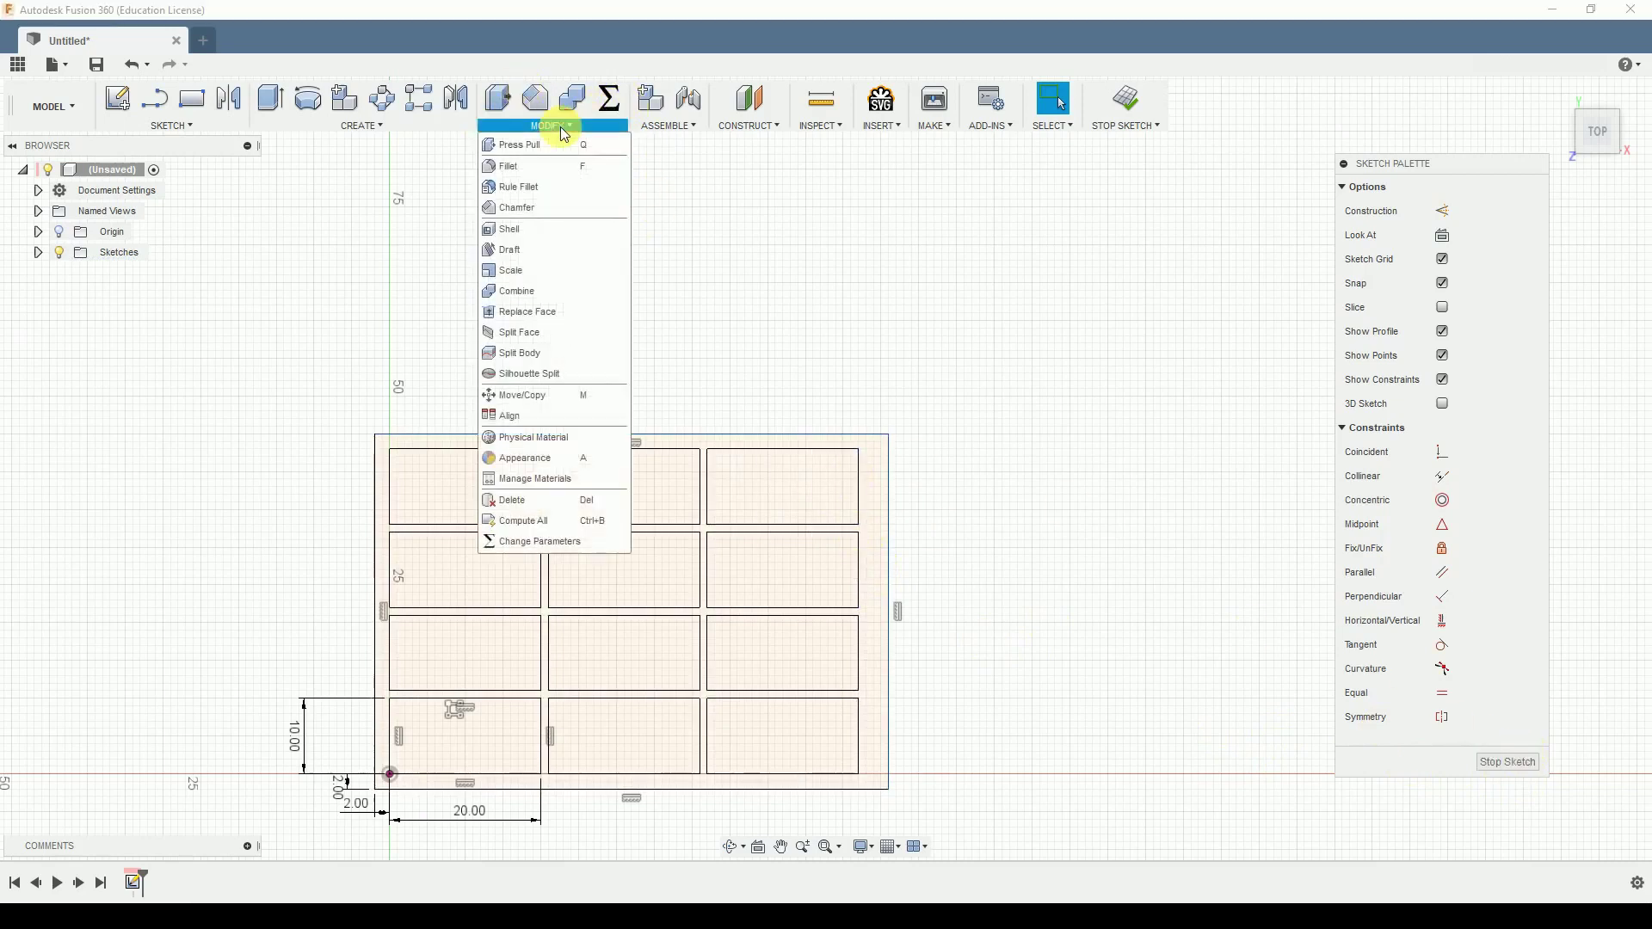
{"action": "left_click", "coordinate": [572, 542]}
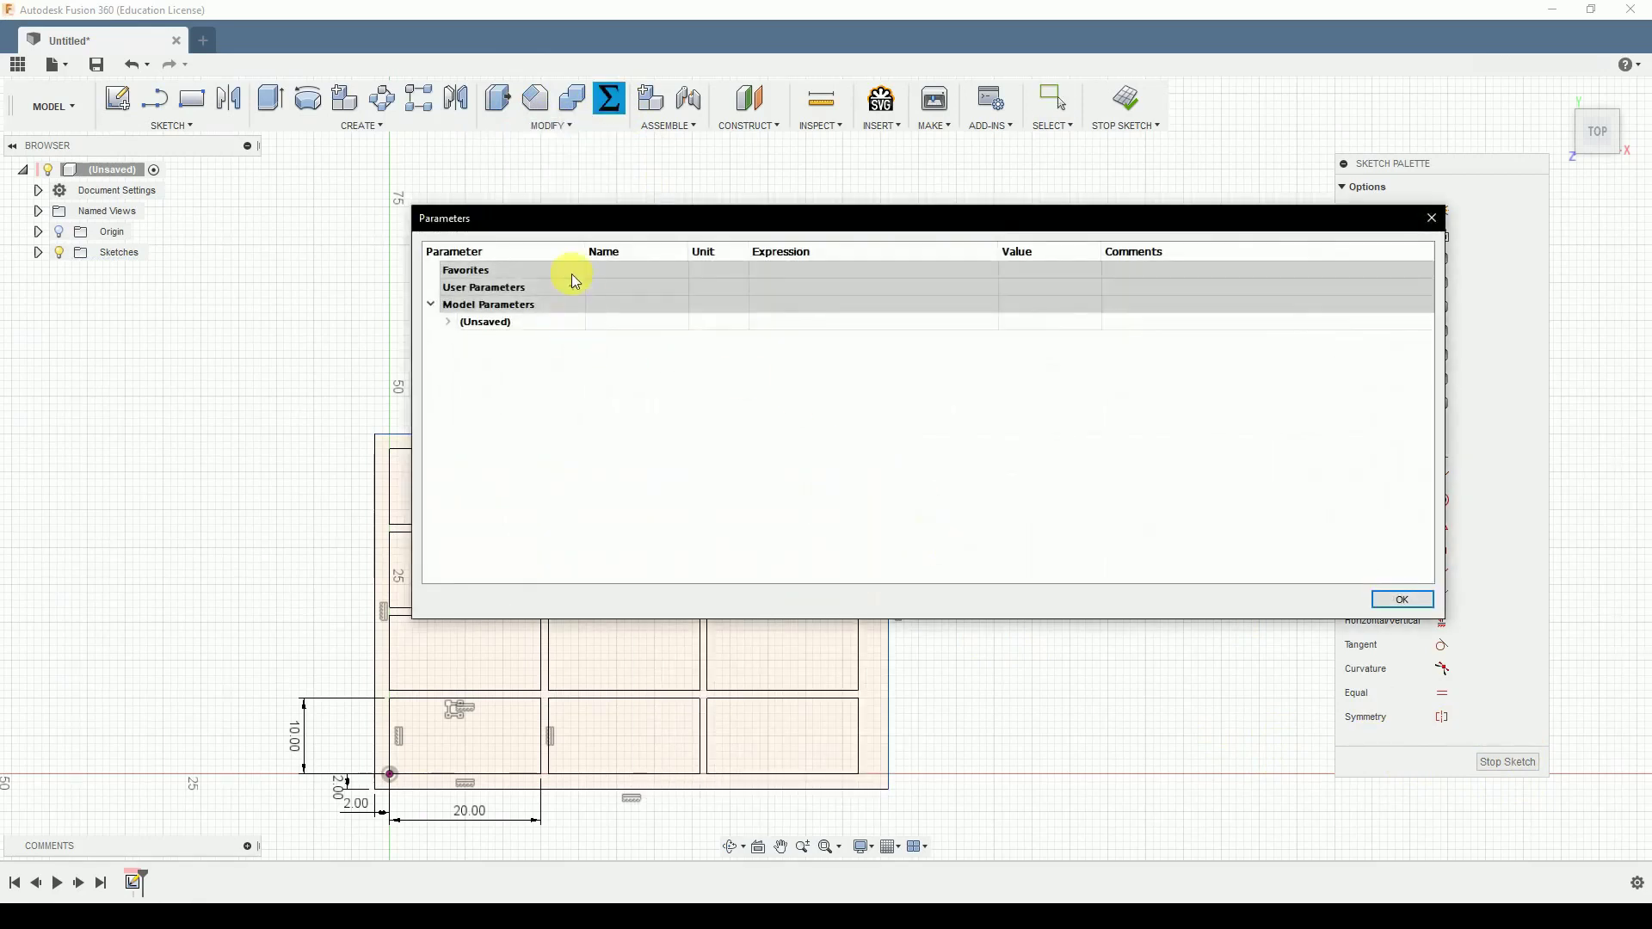
{"action": "left_click", "coordinate": [573, 286]}
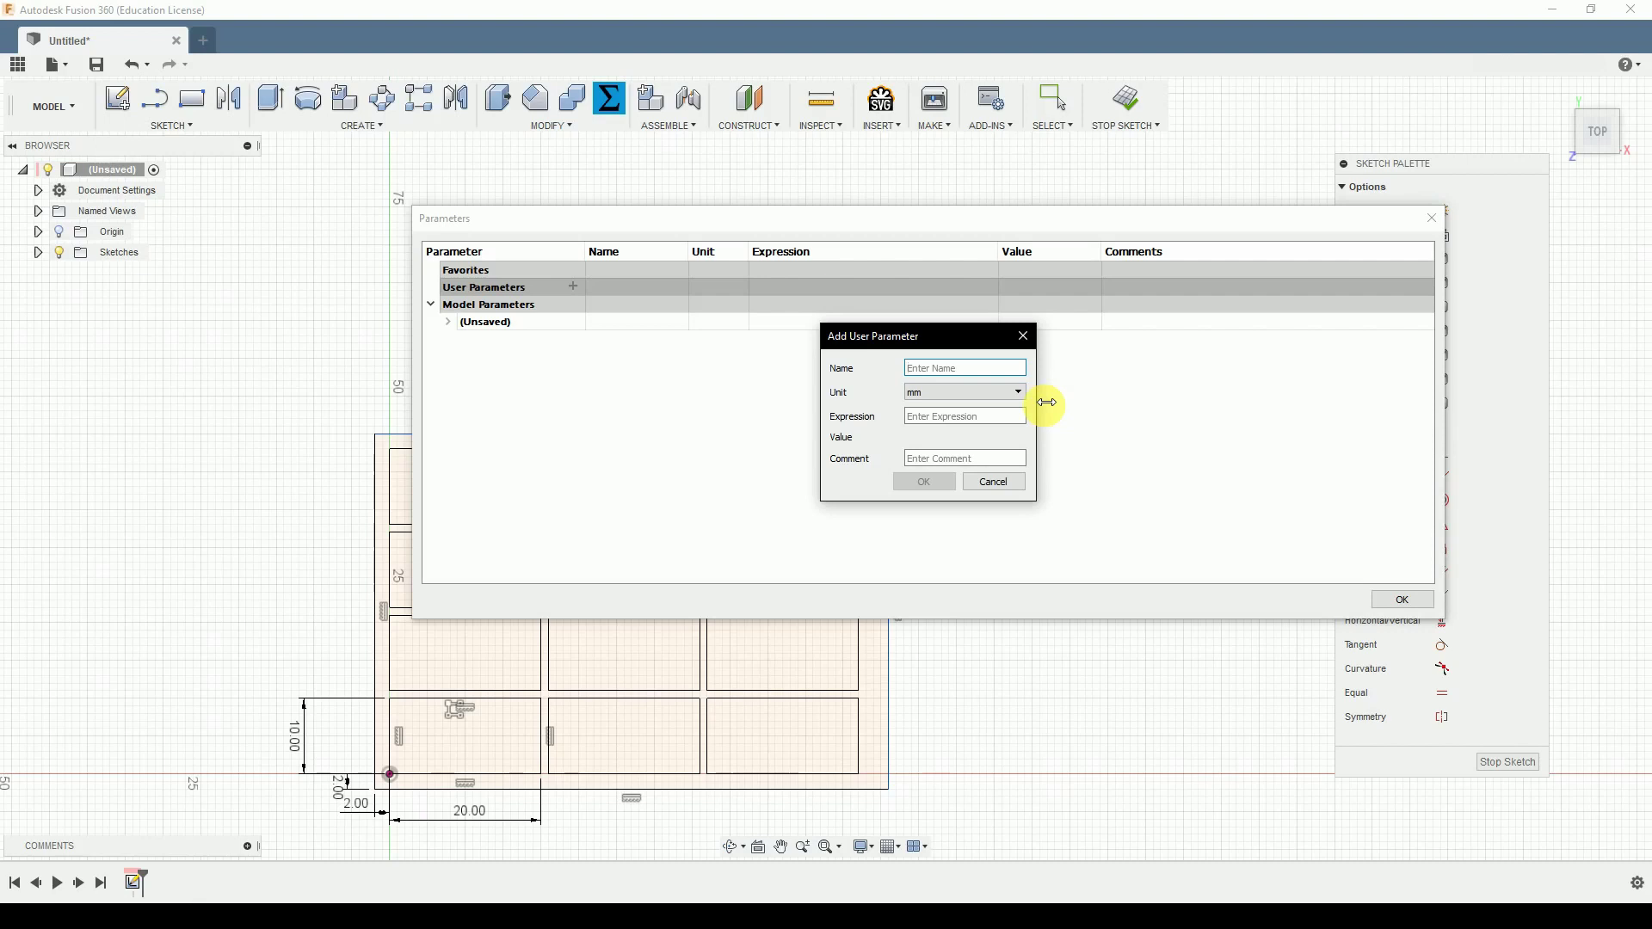
{"action": "type", "text": "xCell"}
{"action": "left_click", "coordinate": [958, 394]}
{"action": "left_click", "coordinate": [947, 408]}
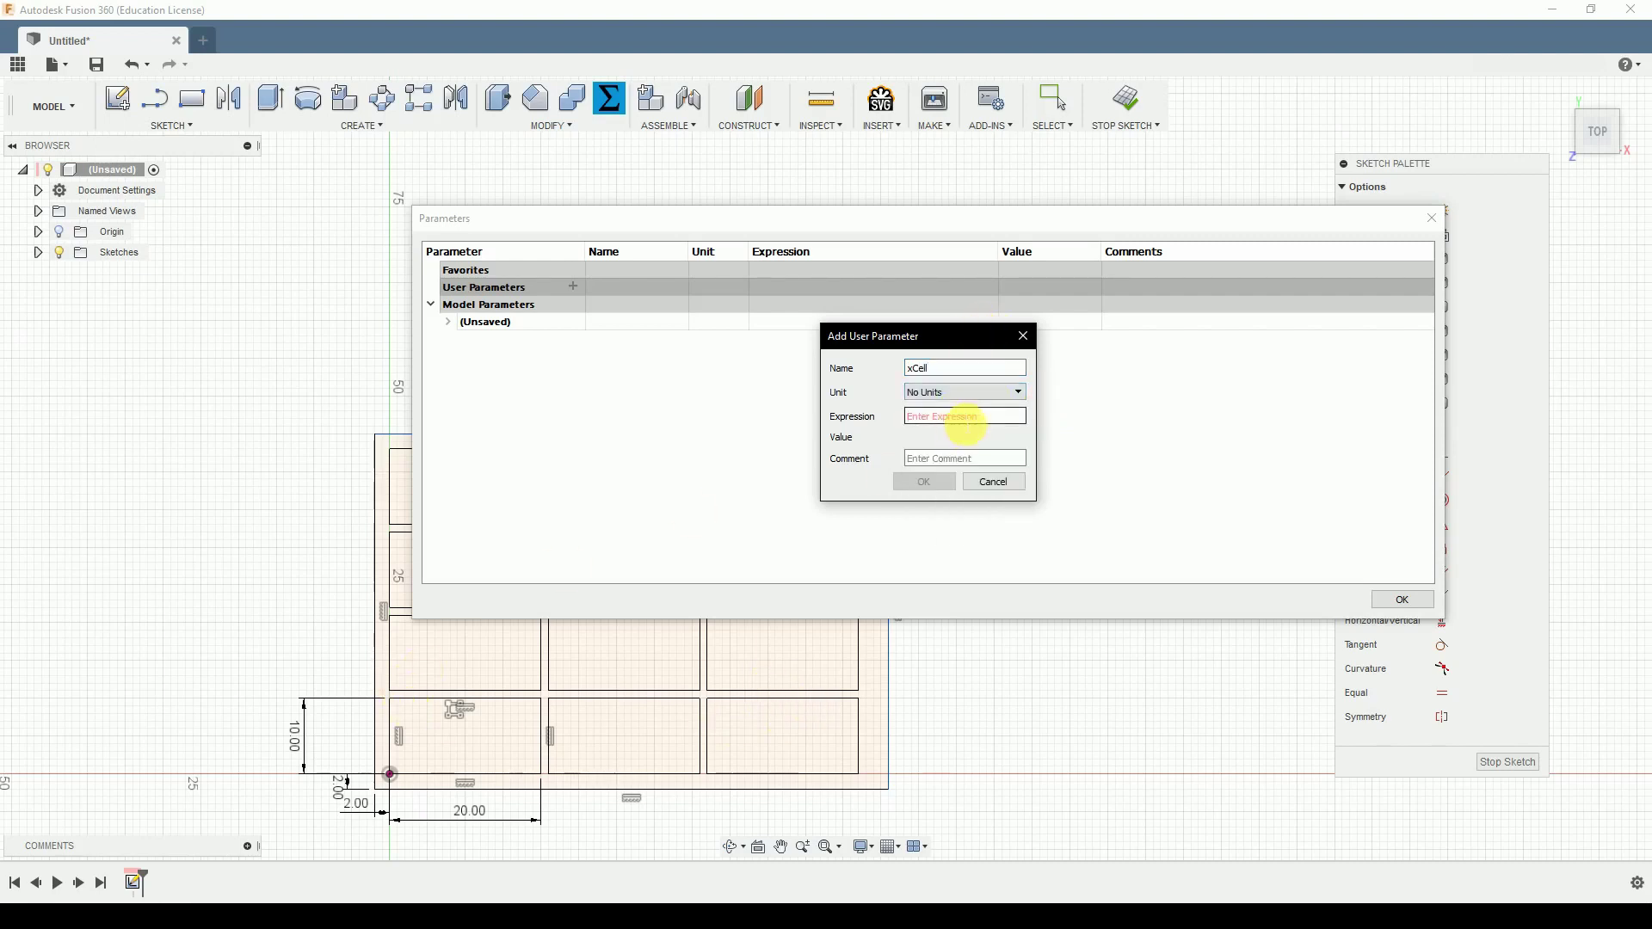
{"action": "type", "text": "3"}
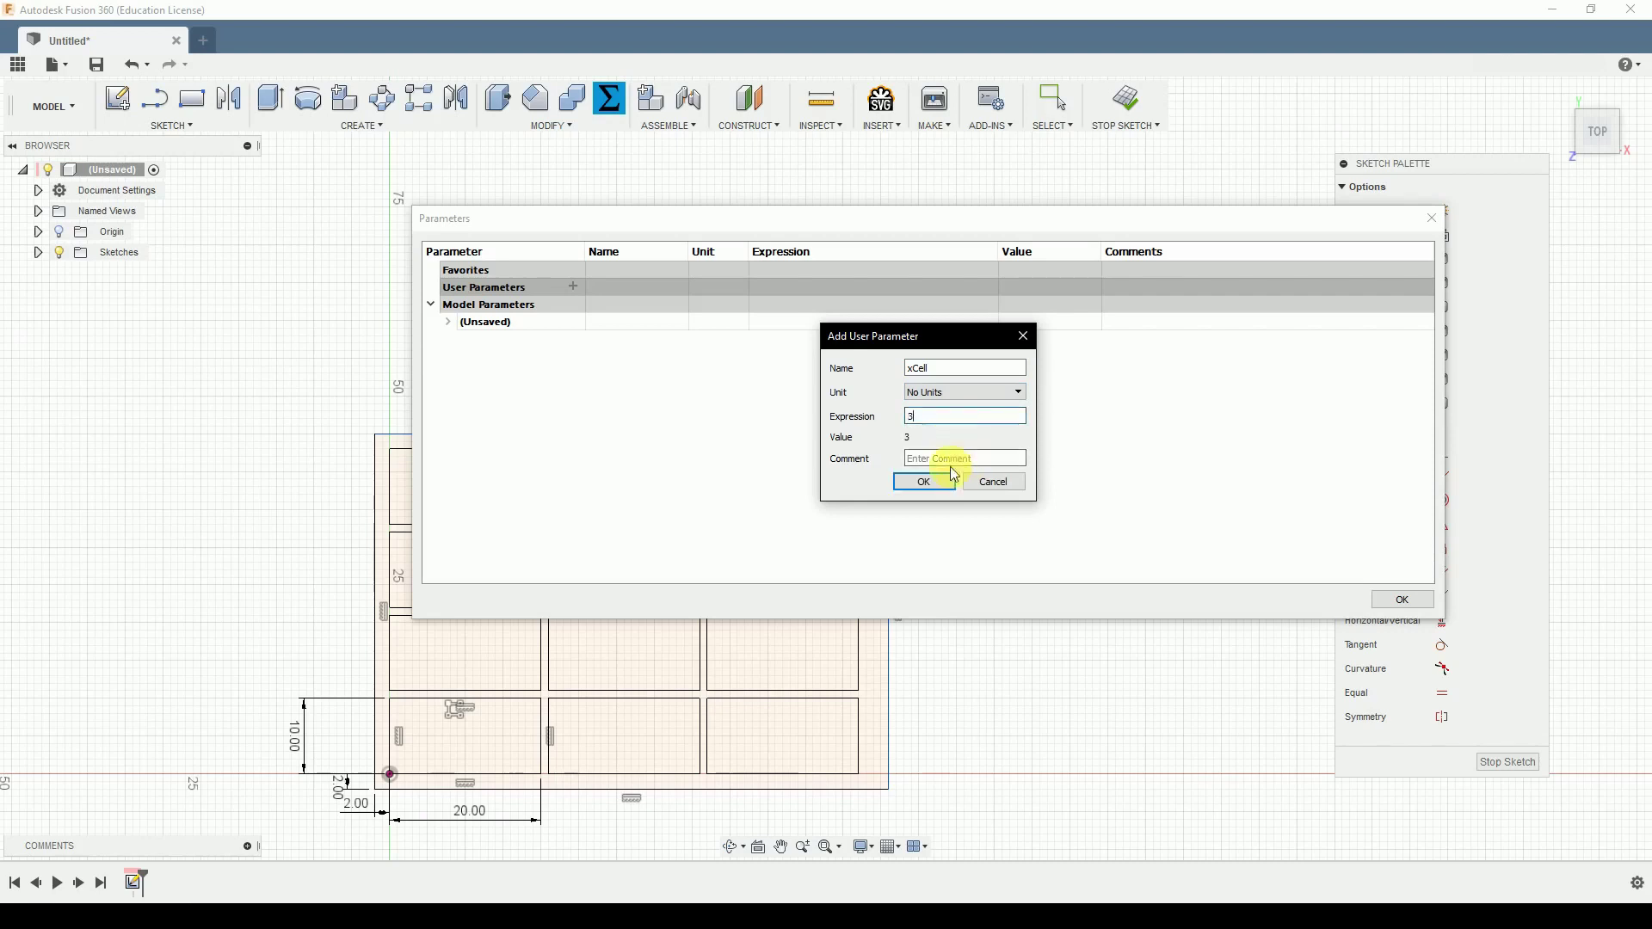
{"action": "left_click", "coordinate": [924, 482]}
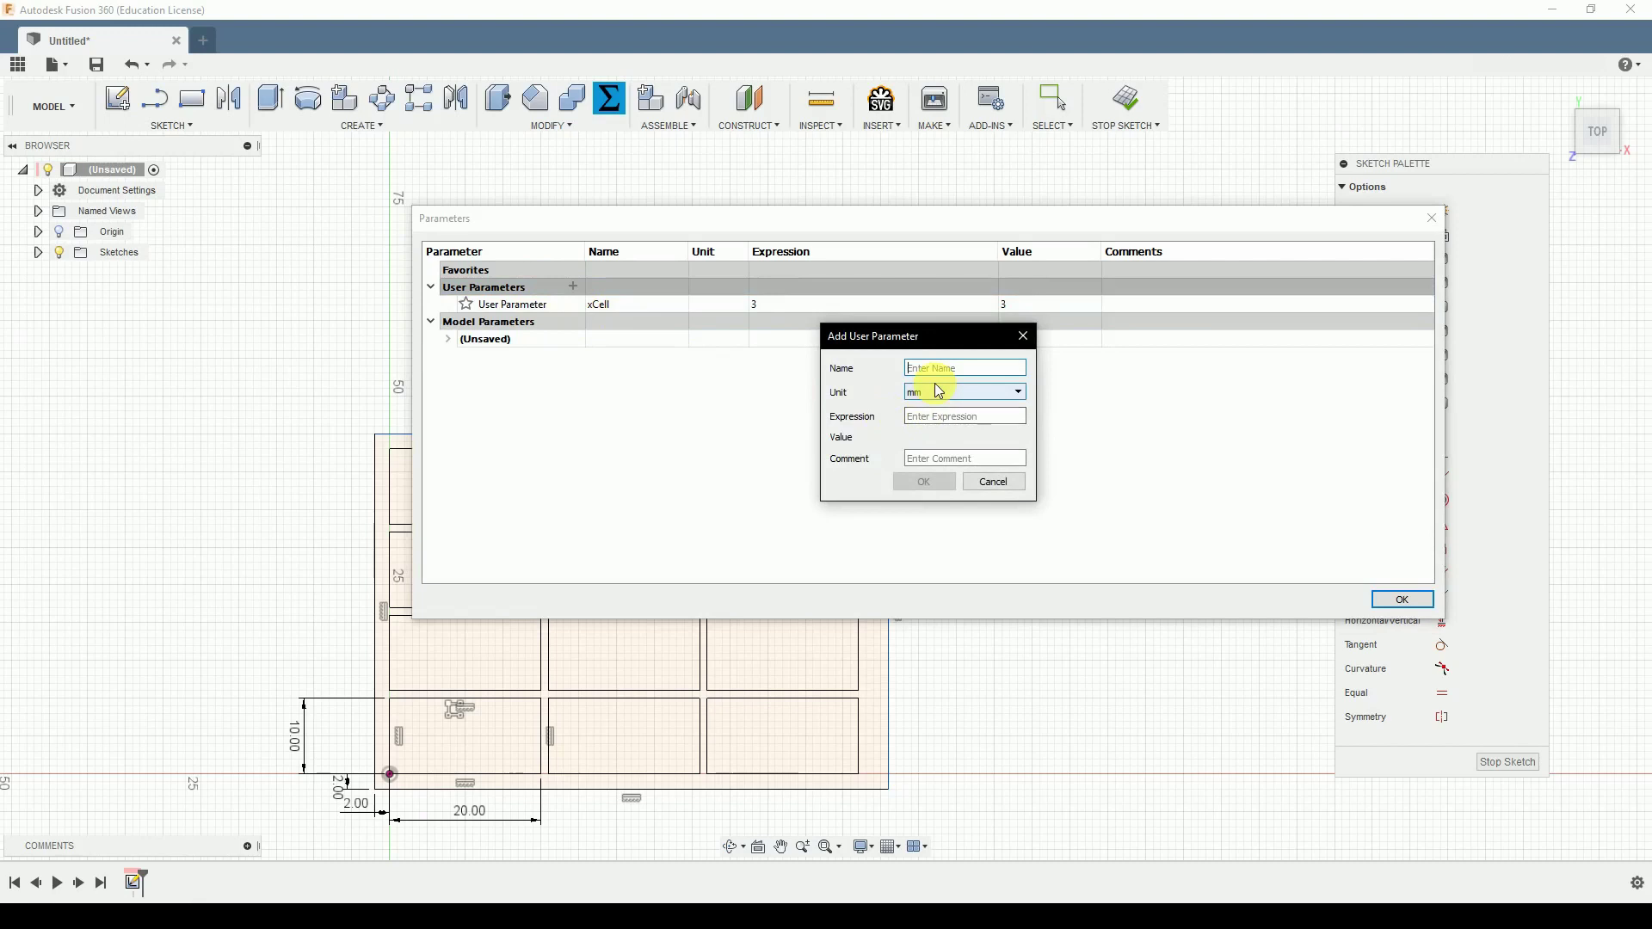
Step: Add a user parameter named yCell with no units and the expression 4
{"action": "type", "text": "yCell"}
{"action": "left_click", "coordinate": [939, 391]}
{"action": "left_click", "coordinate": [947, 406]}
{"action": "left_click", "coordinate": [948, 418]}
{"action": "type", "text": "4"}
{"action": "left_click", "coordinate": [938, 484]}
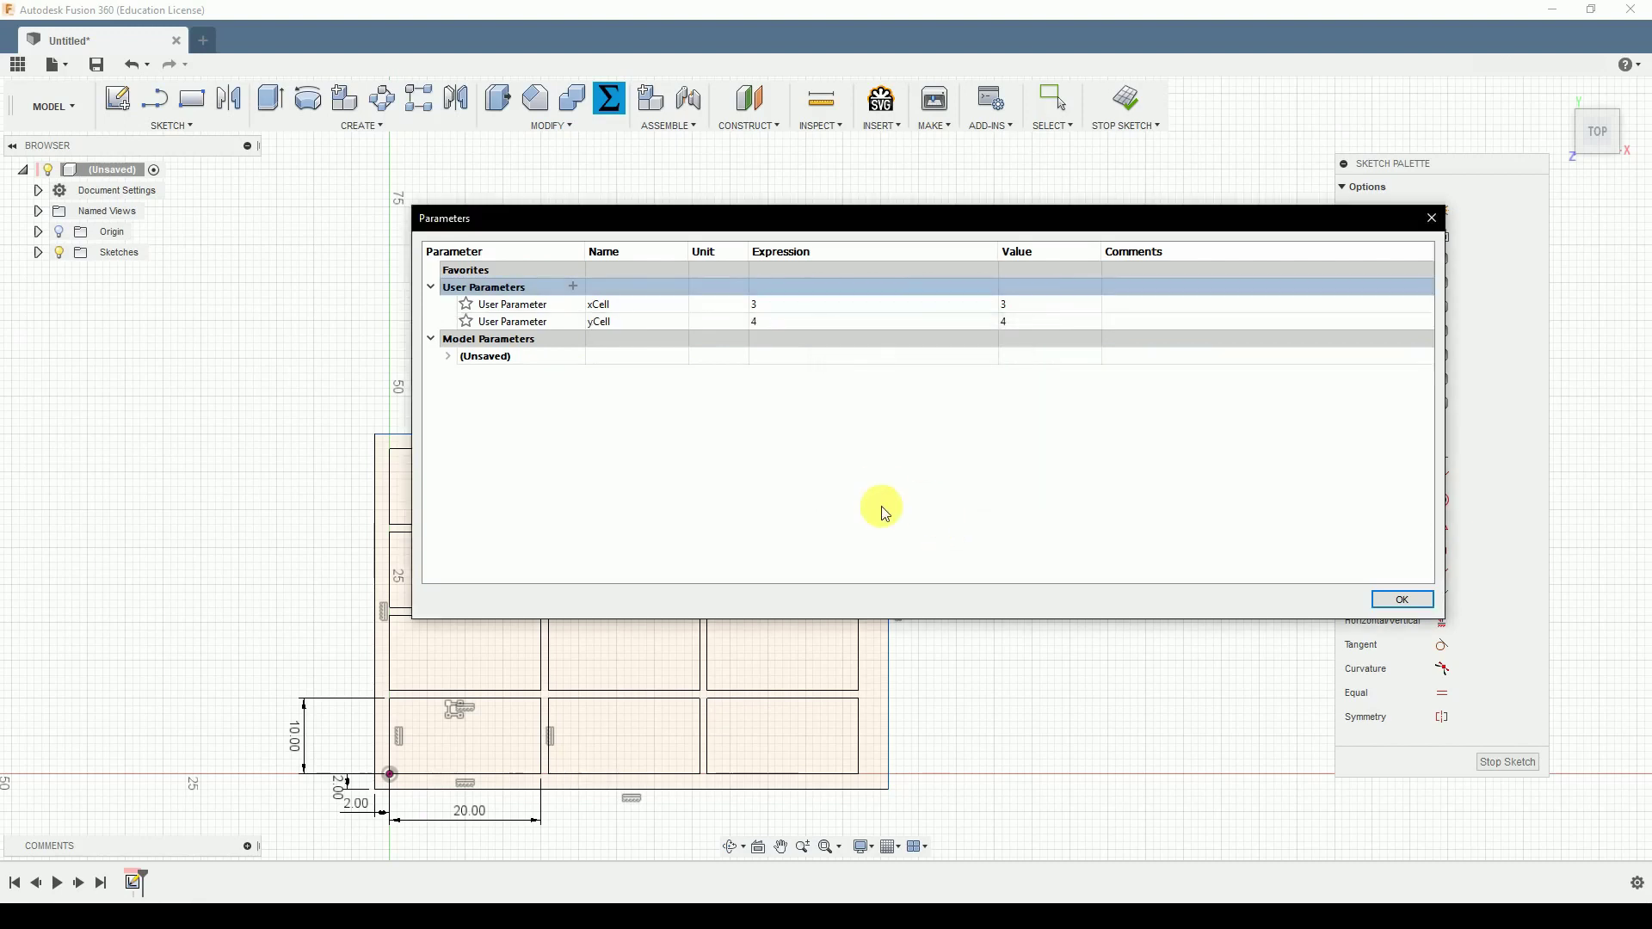
Step: Add a user parameter named cWidth in millimetres with the expression 20
{"action": "left_click", "coordinate": [572, 286]}
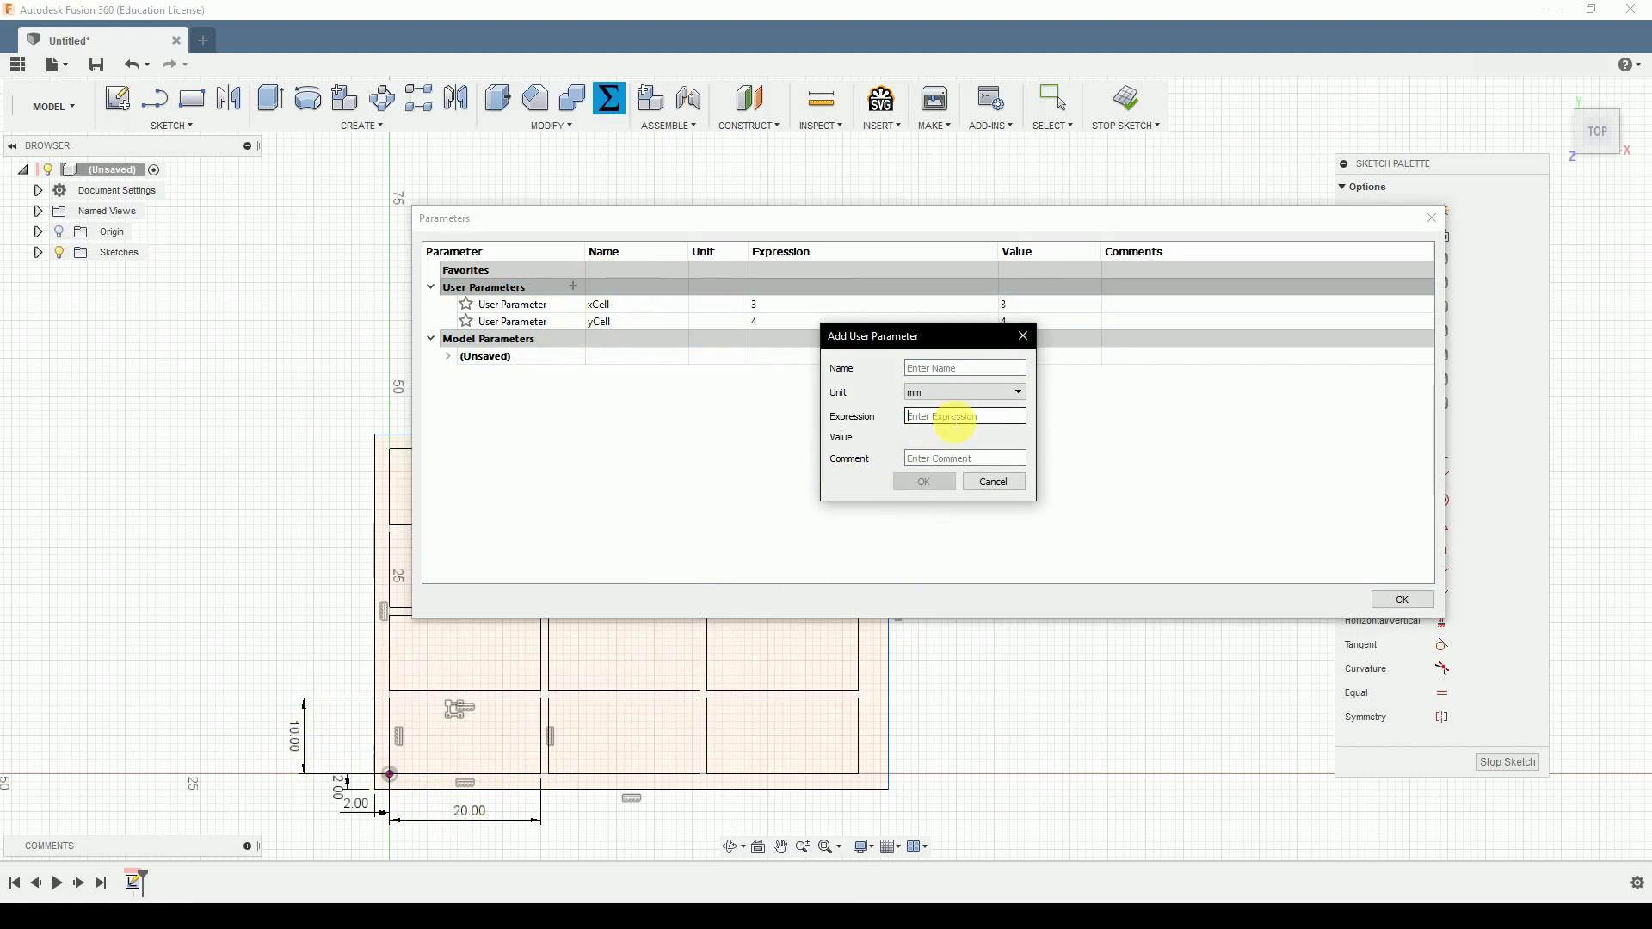
{"action": "type", "text": "cWid"}
{"action": "left_click", "coordinate": [932, 369]}
{"action": "type", "text": "c"}
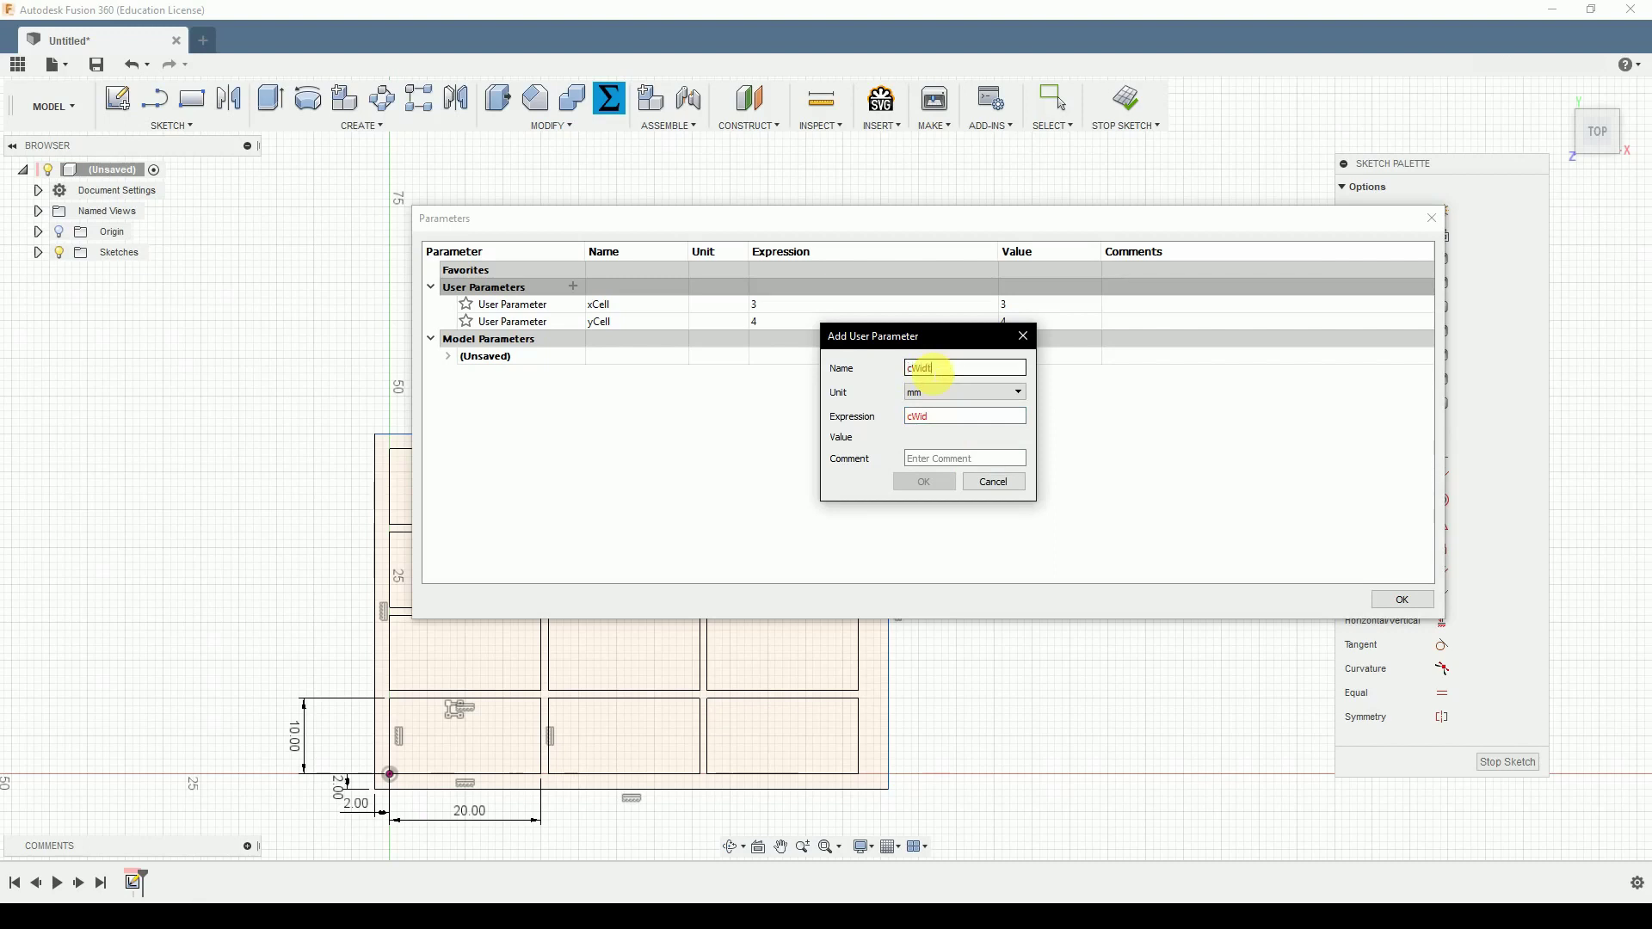
{"action": "key", "text": "Tab"}
{"action": "key", "text": "Tab"}
{"action": "type", "text": "20"}
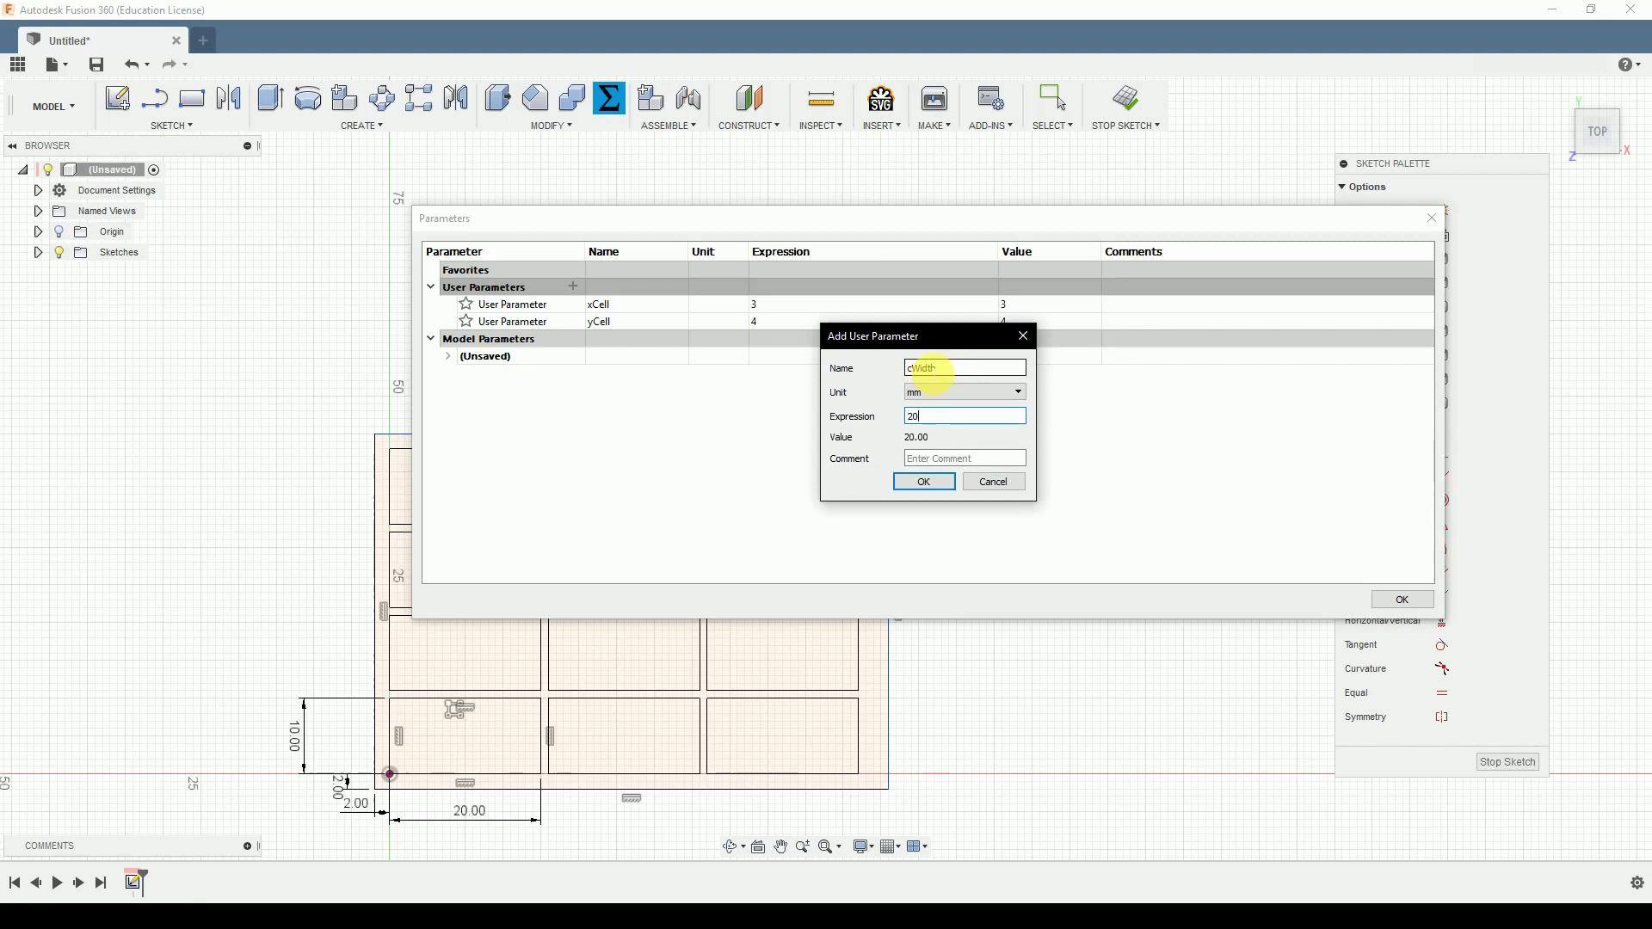
{"action": "left_click", "coordinate": [934, 484]}
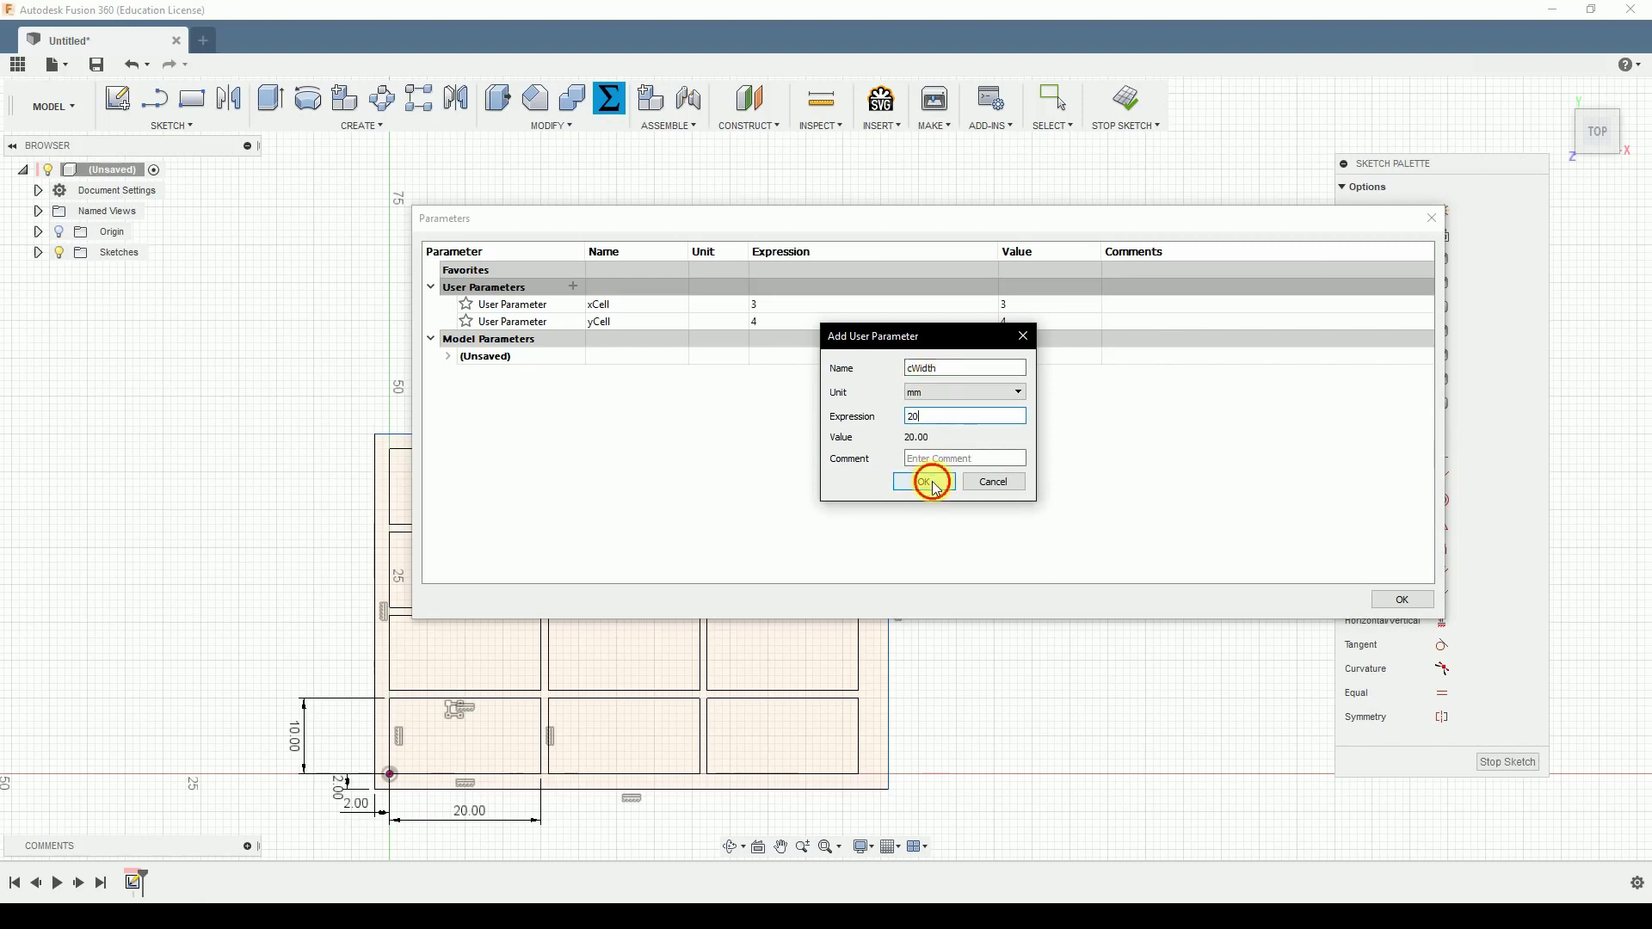
Step: Add a user parameter named cHeight in millimetres with the expression 10
{"action": "left_click", "coordinate": [574, 286]}
{"action": "type", "text": "cHeight"}
{"action": "key", "text": "Tab"}
{"action": "type", "text": "1"}
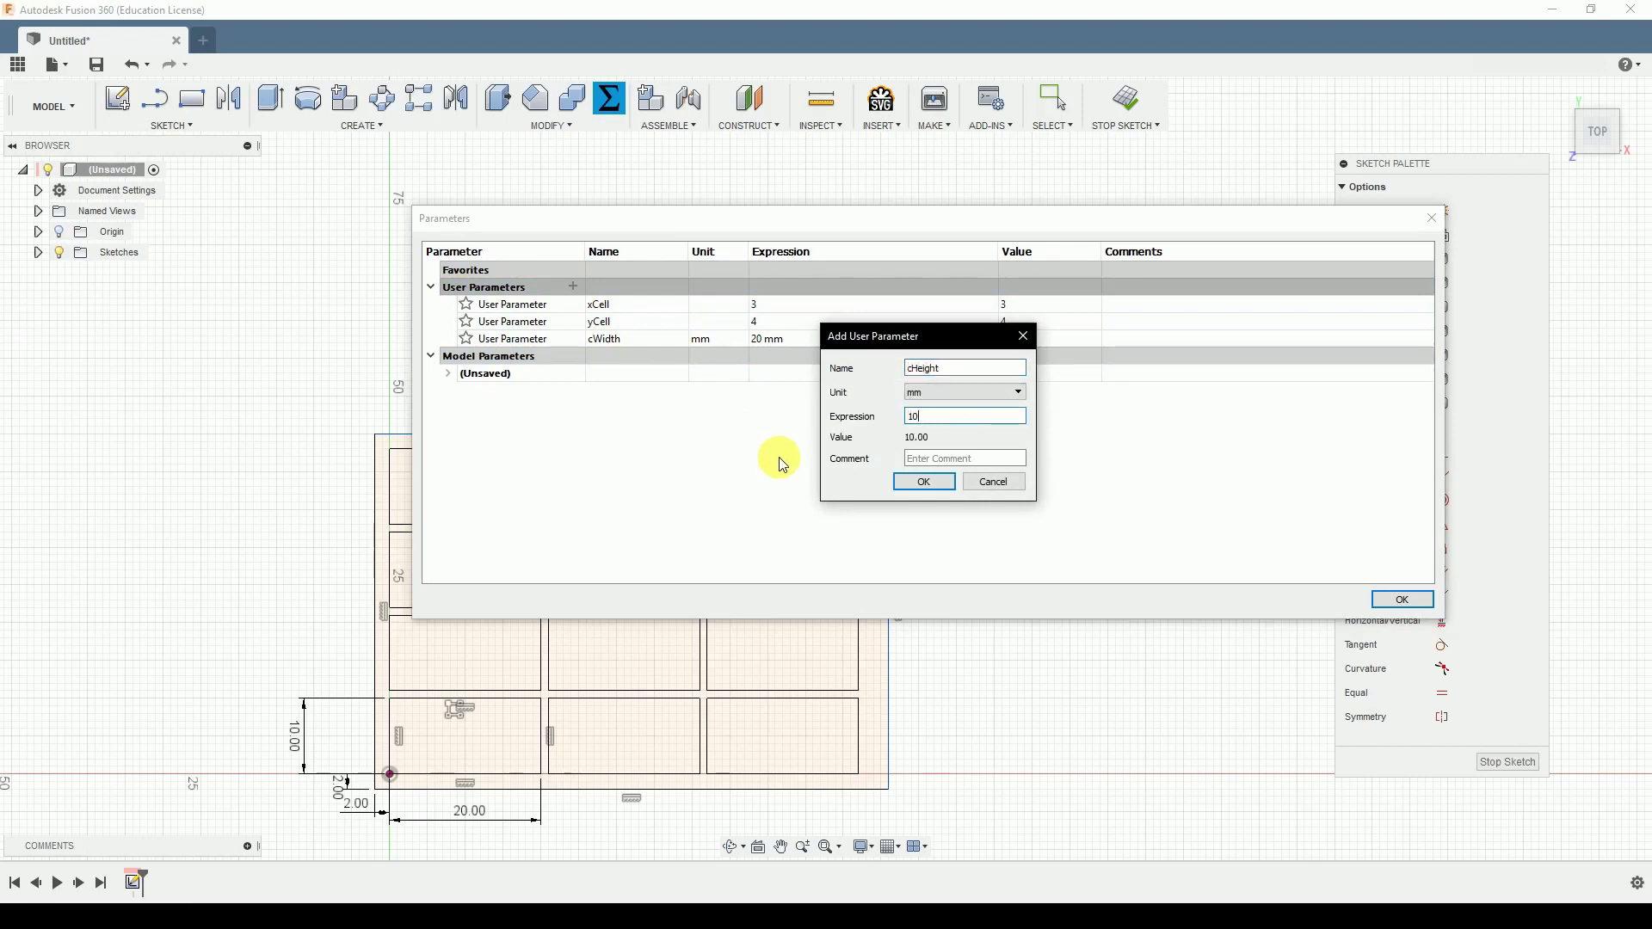
{"action": "key", "text": "Return"}
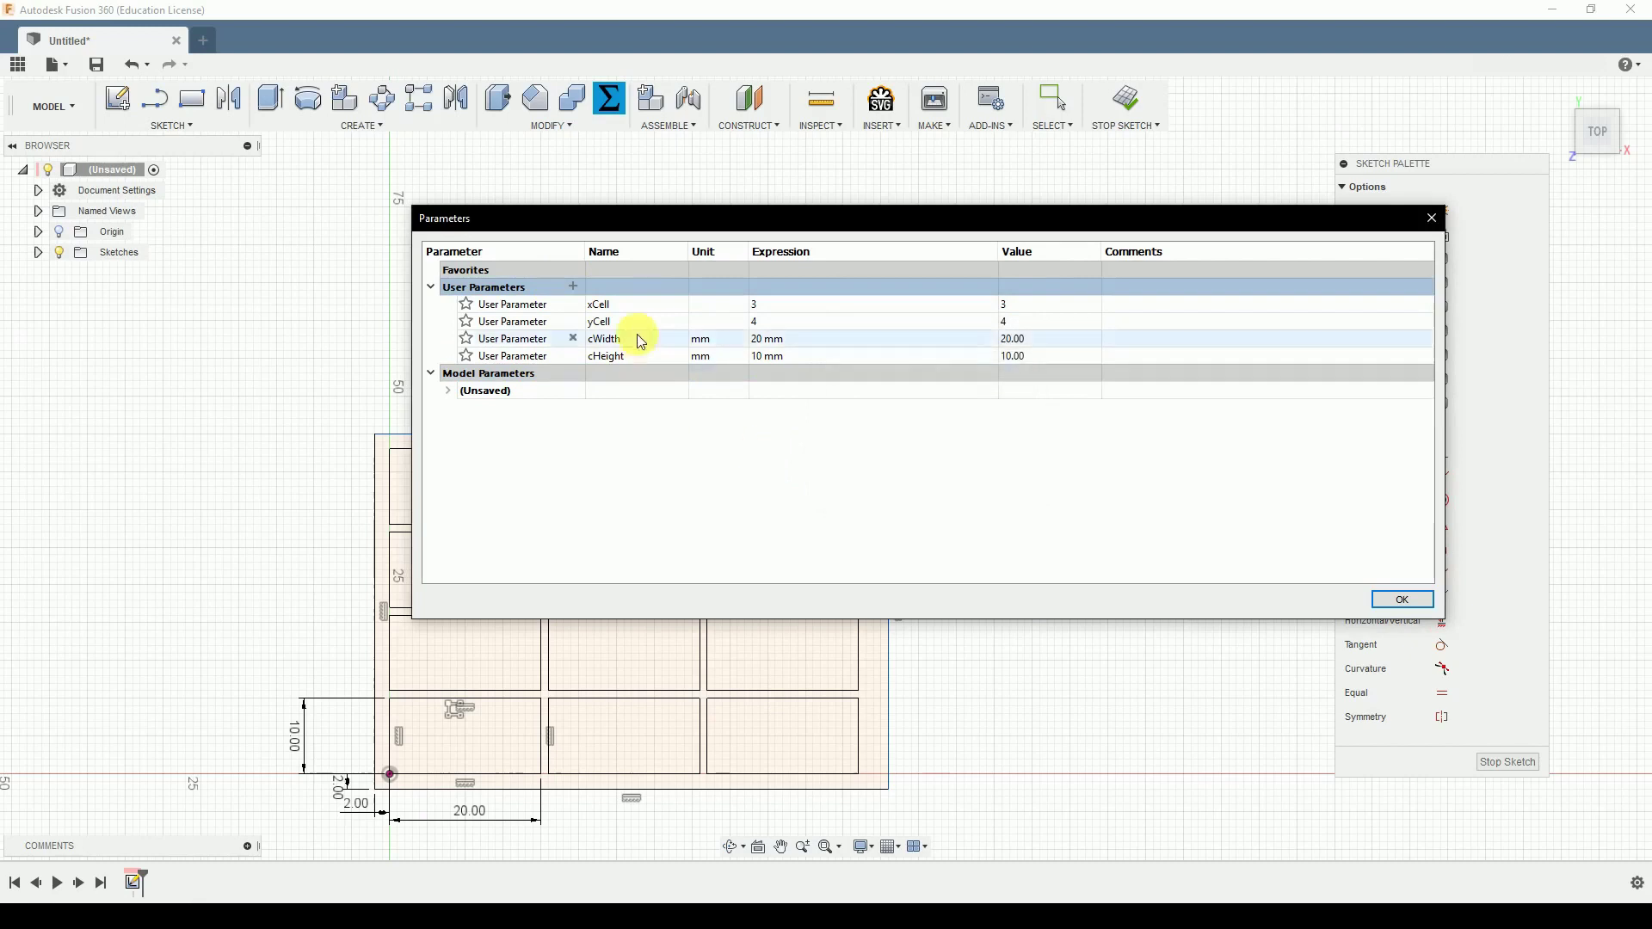
Step: Add a user parameter named cSpacing in millimetres with the expression 1
{"action": "left_click", "coordinate": [573, 285]}
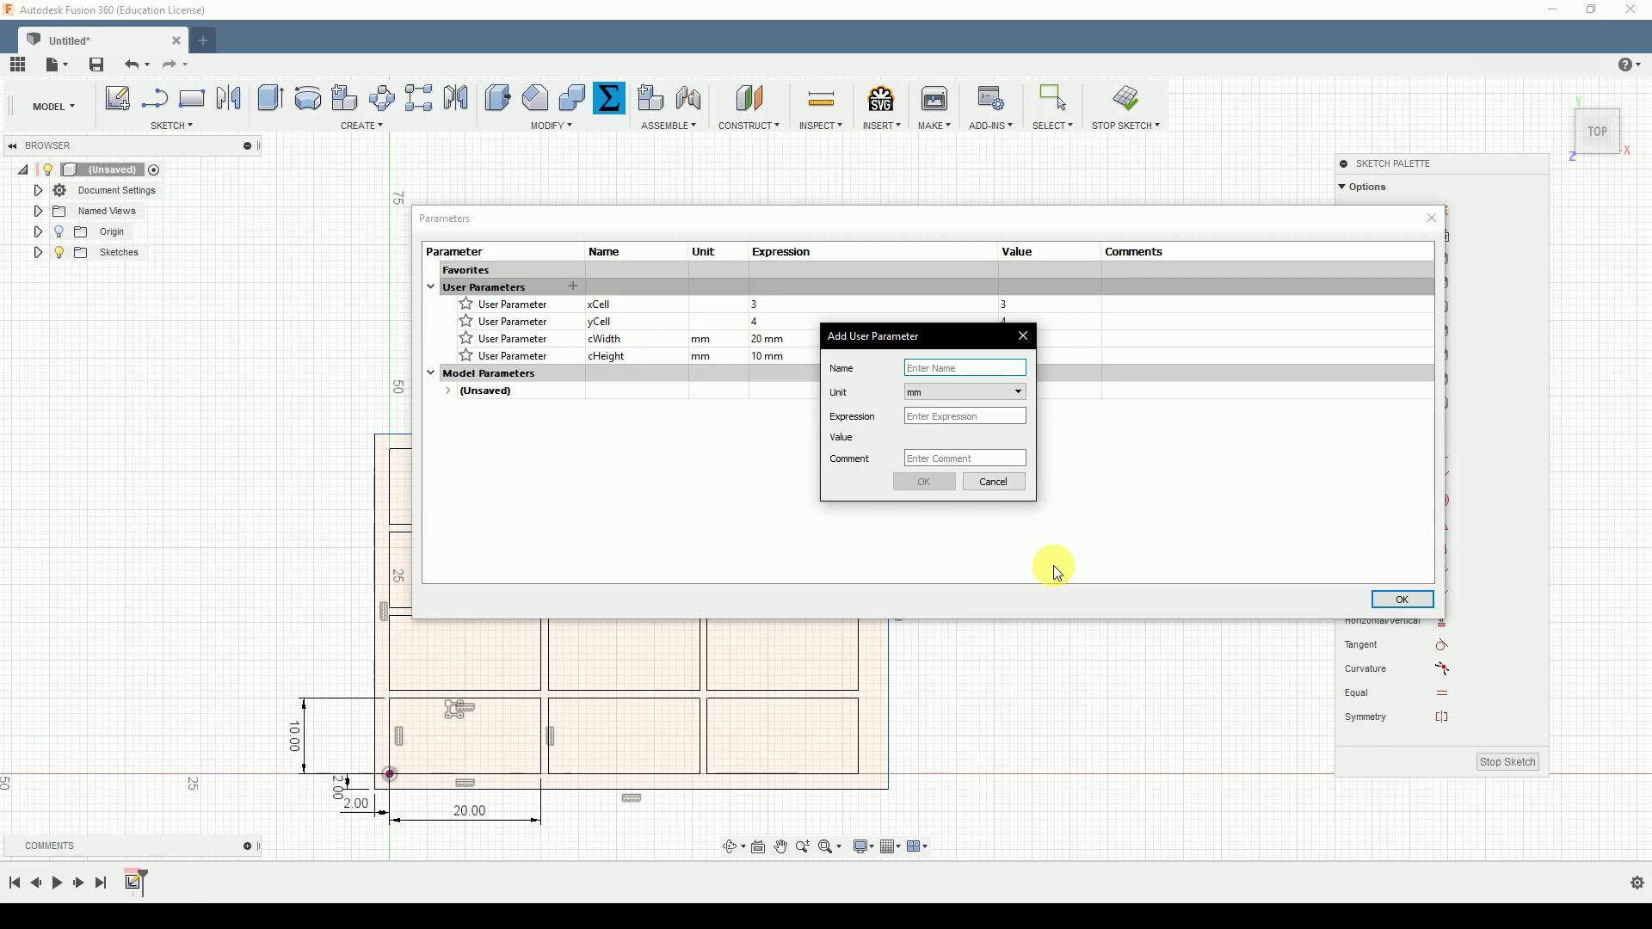
{"action": "type", "text": "cSpacing"}
{"action": "key", "text": "Tab"}
{"action": "key", "text": "Tab"}
{"action": "type", "text": "1"}
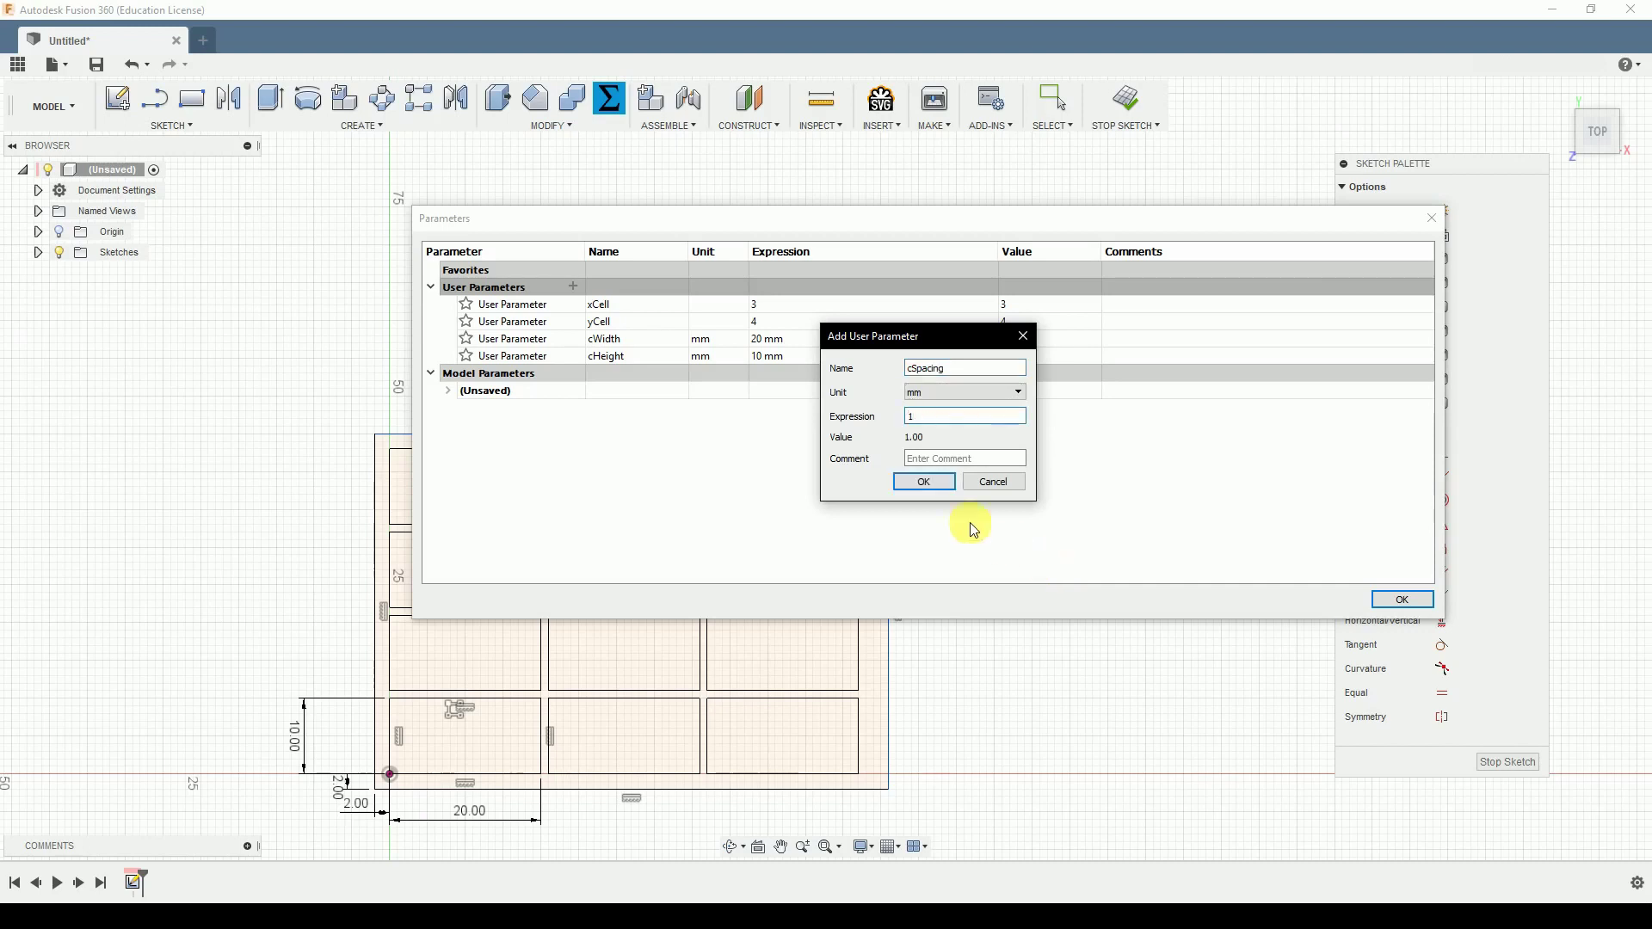
{"action": "left_click", "coordinate": [925, 482]}
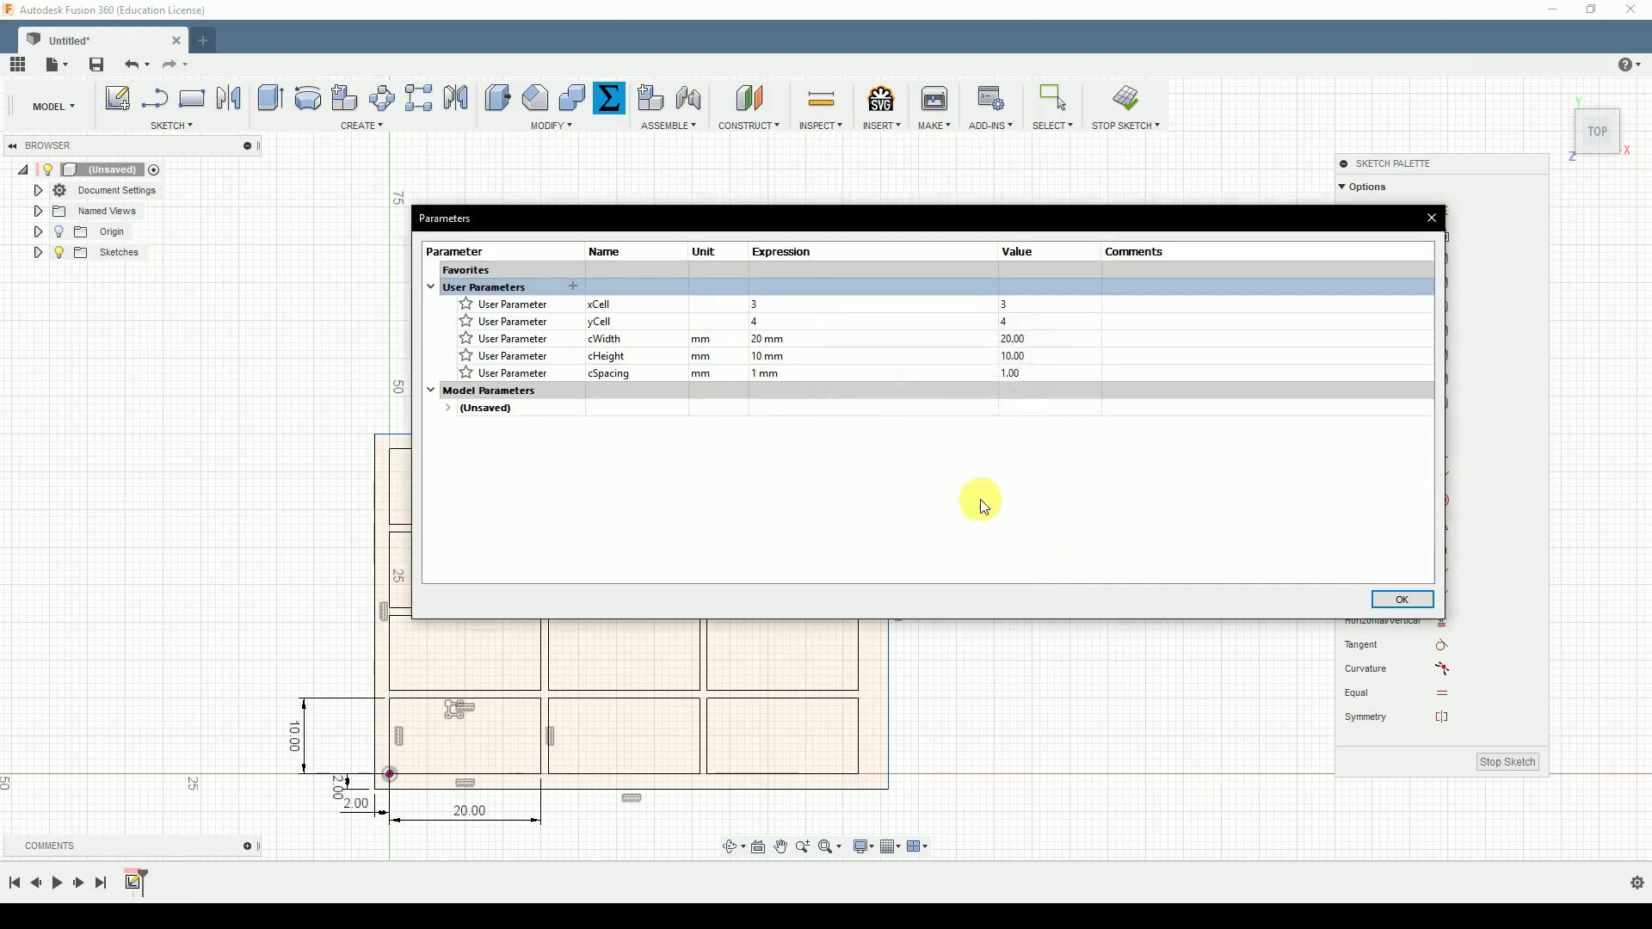
Step: Add a user parameter named outerWall in millimetres with the expression 2
{"action": "left_click", "coordinate": [573, 286]}
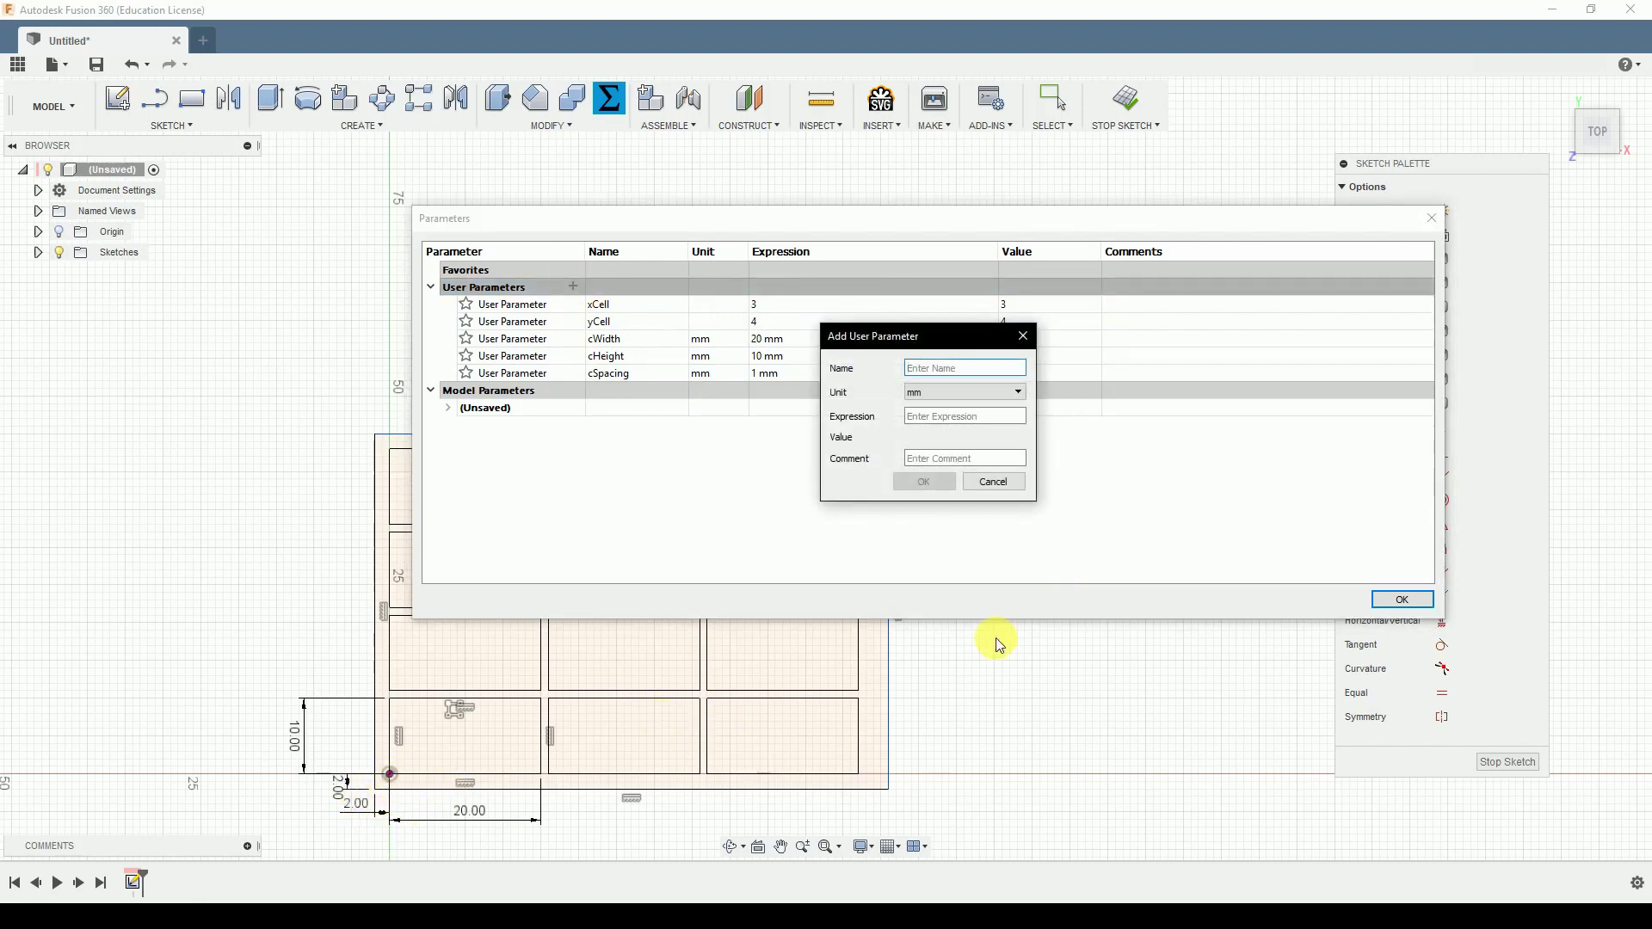
{"action": "type", "text": "o"}
{"action": "key", "text": "Tab"}
{"action": "key", "text": "Tab"}
{"action": "type", "text": "2"}
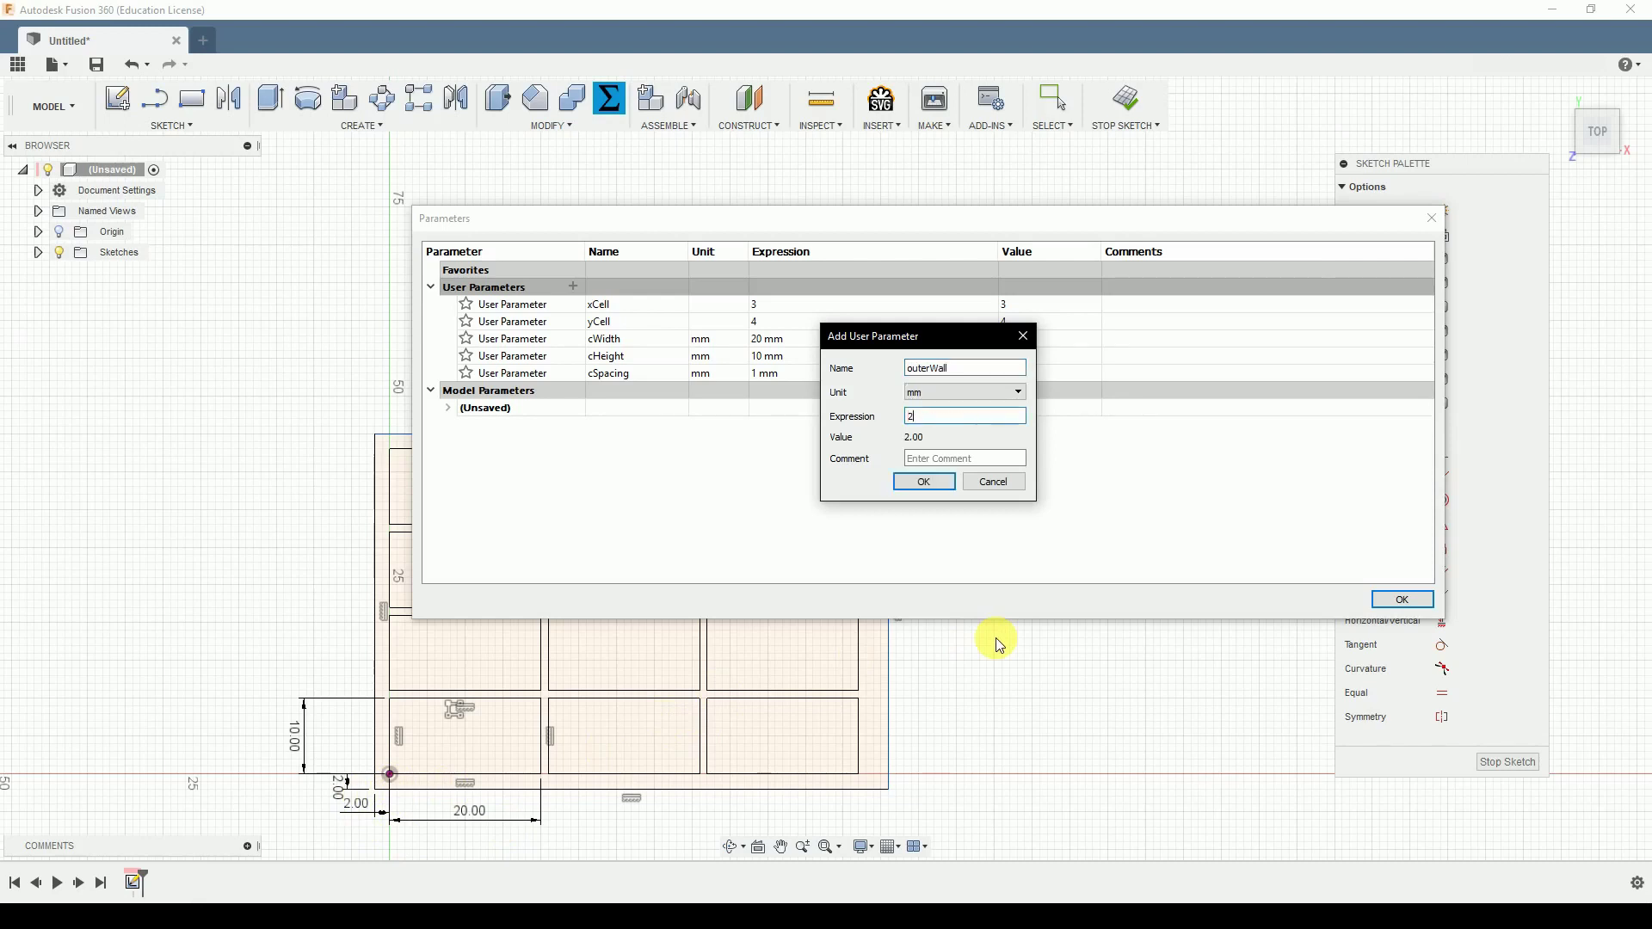
{"action": "key", "text": "Return"}
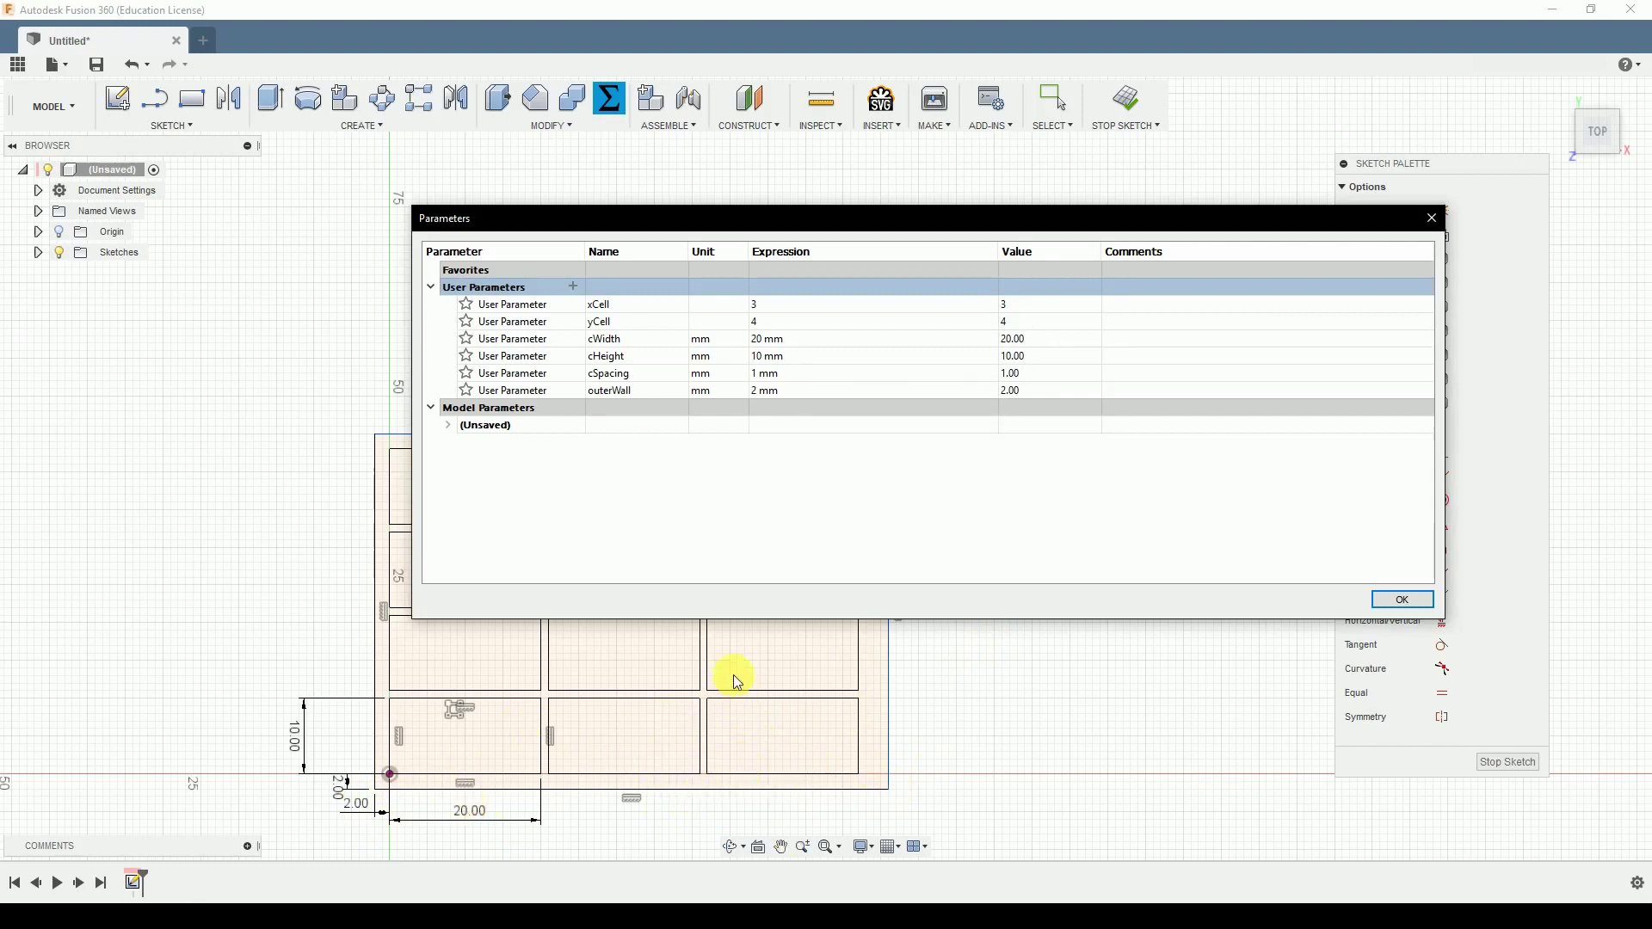
Step: Add a user parameter named floorHeight in millimetres with the expression 1
{"action": "left_click", "coordinate": [571, 286]}
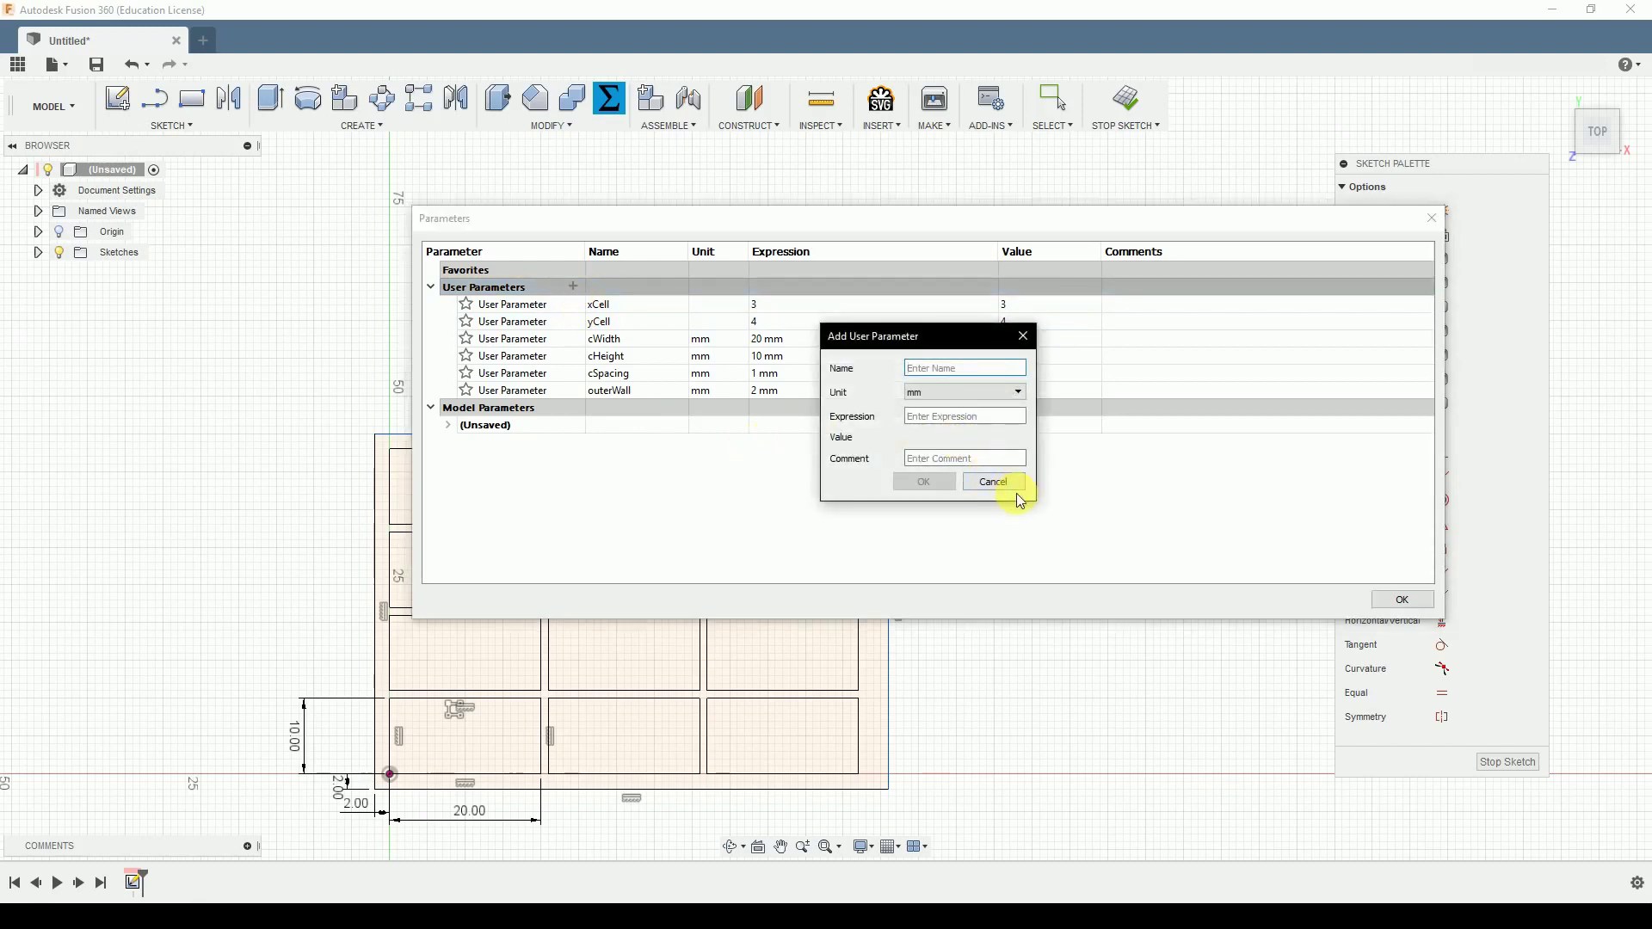
{"action": "type", "text": "floorHeight"}
{"action": "key", "text": "Tab"}
{"action": "type", "text": "1"}
{"action": "key", "text": "Return"}
Step: Add a user parameter named Height in millimetres with the expression 15, and finish editing the parameters
{"action": "left_click", "coordinate": [573, 286]}
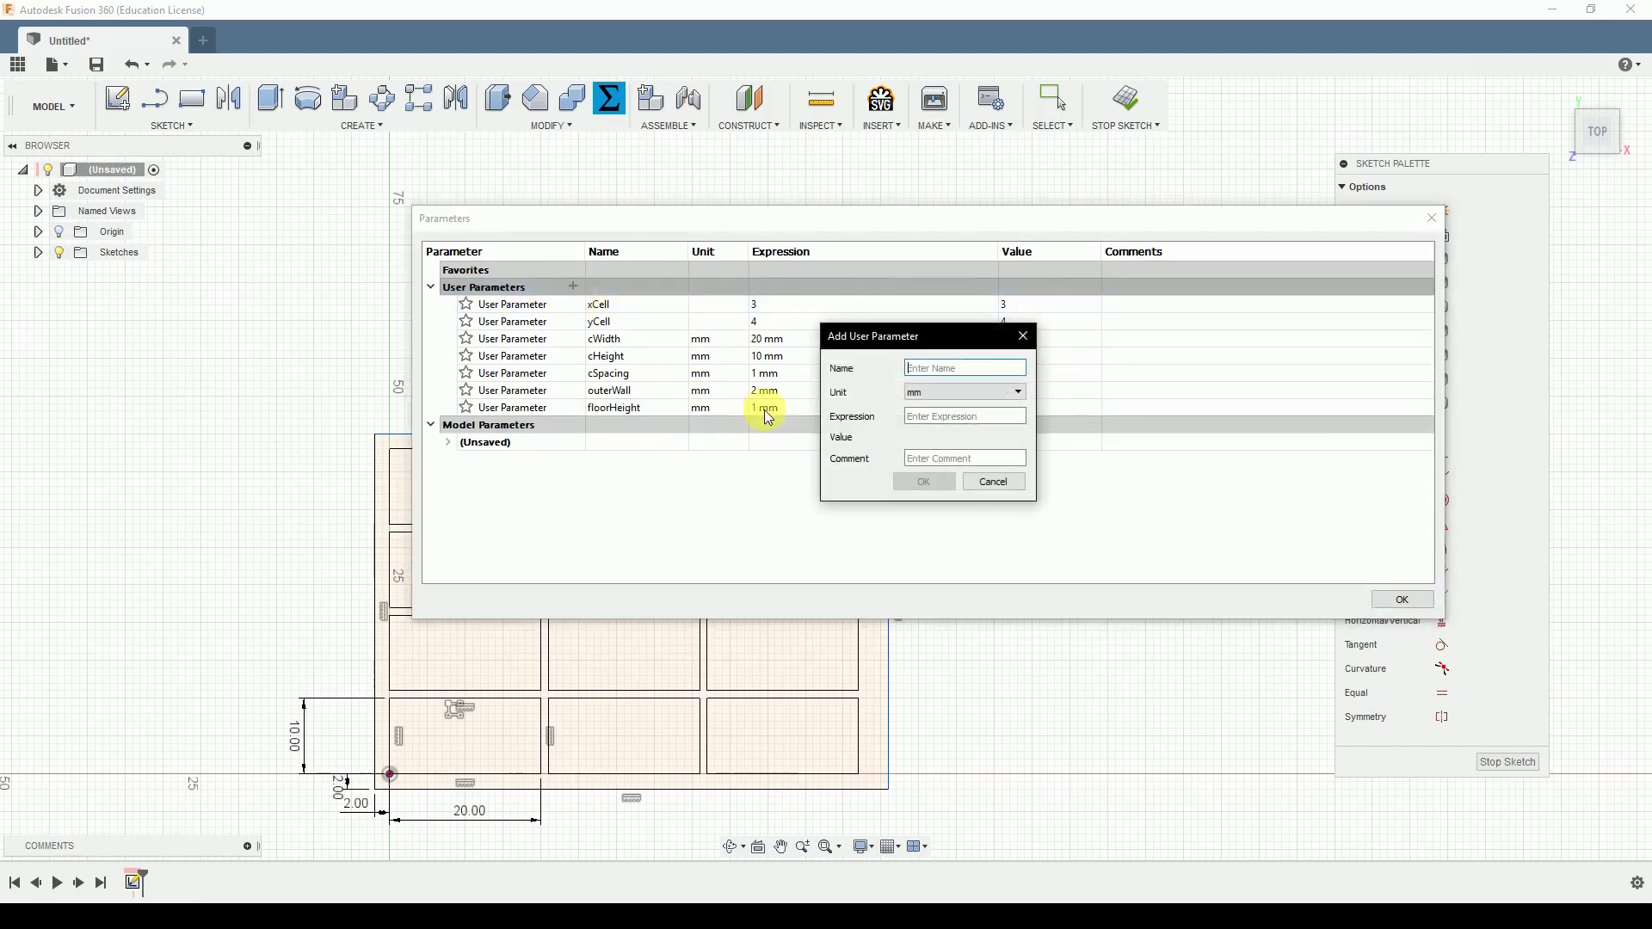
{"action": "type", "text": "Height"}
{"action": "key", "text": "Tab"}
{"action": "type", "text": "15"}
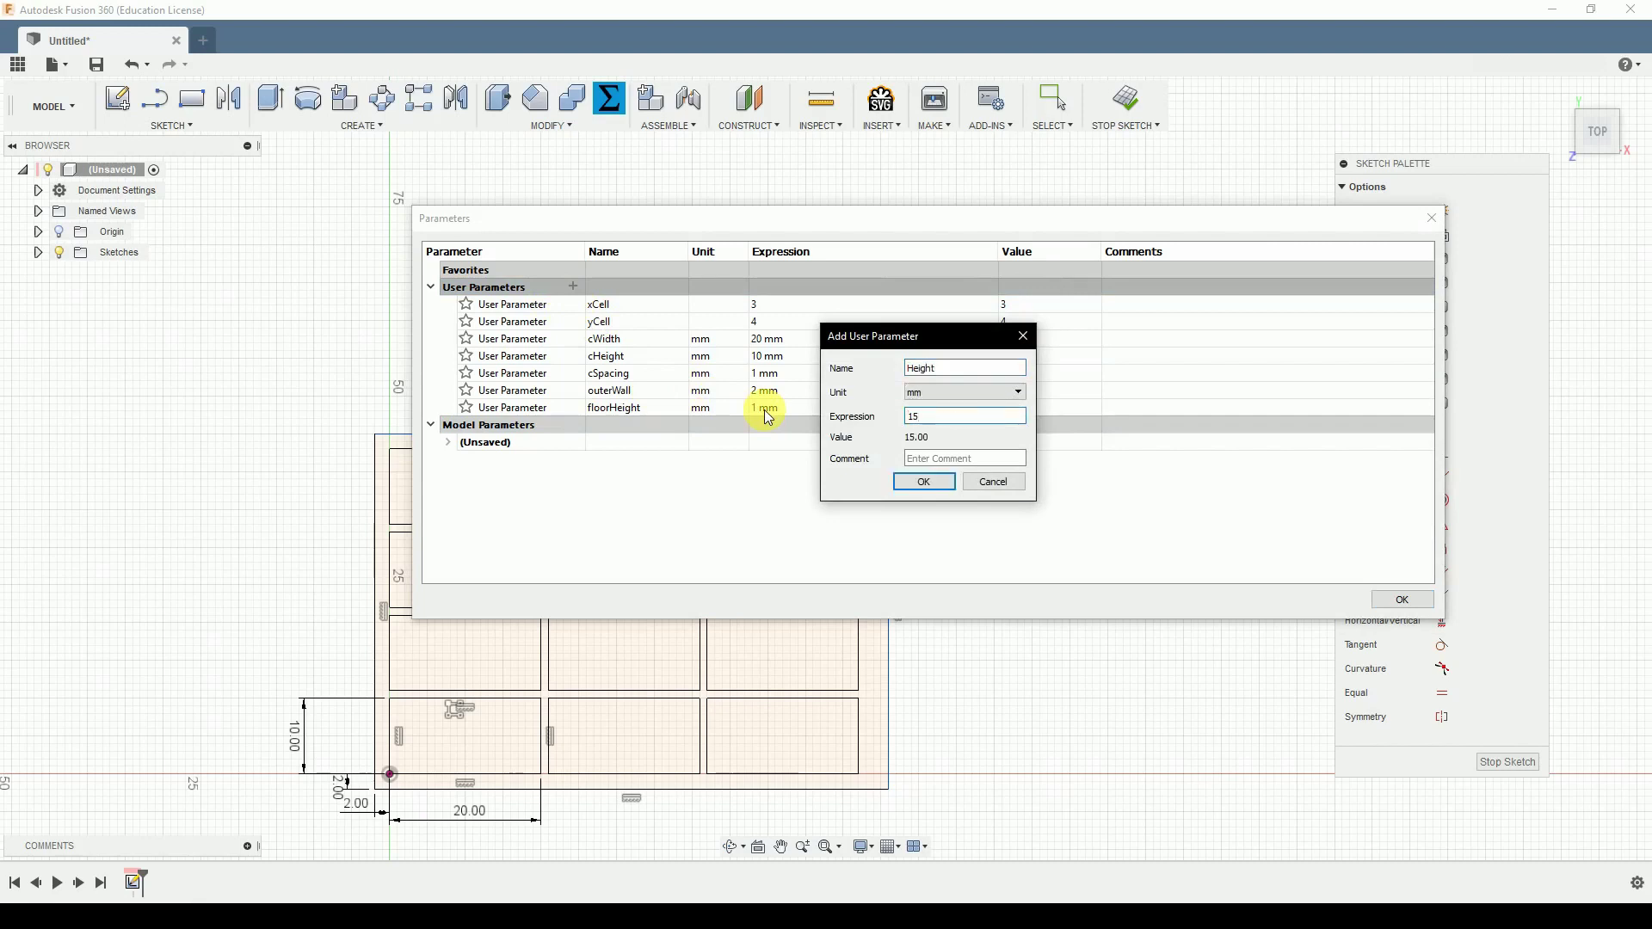
{"action": "key", "text": "Return"}
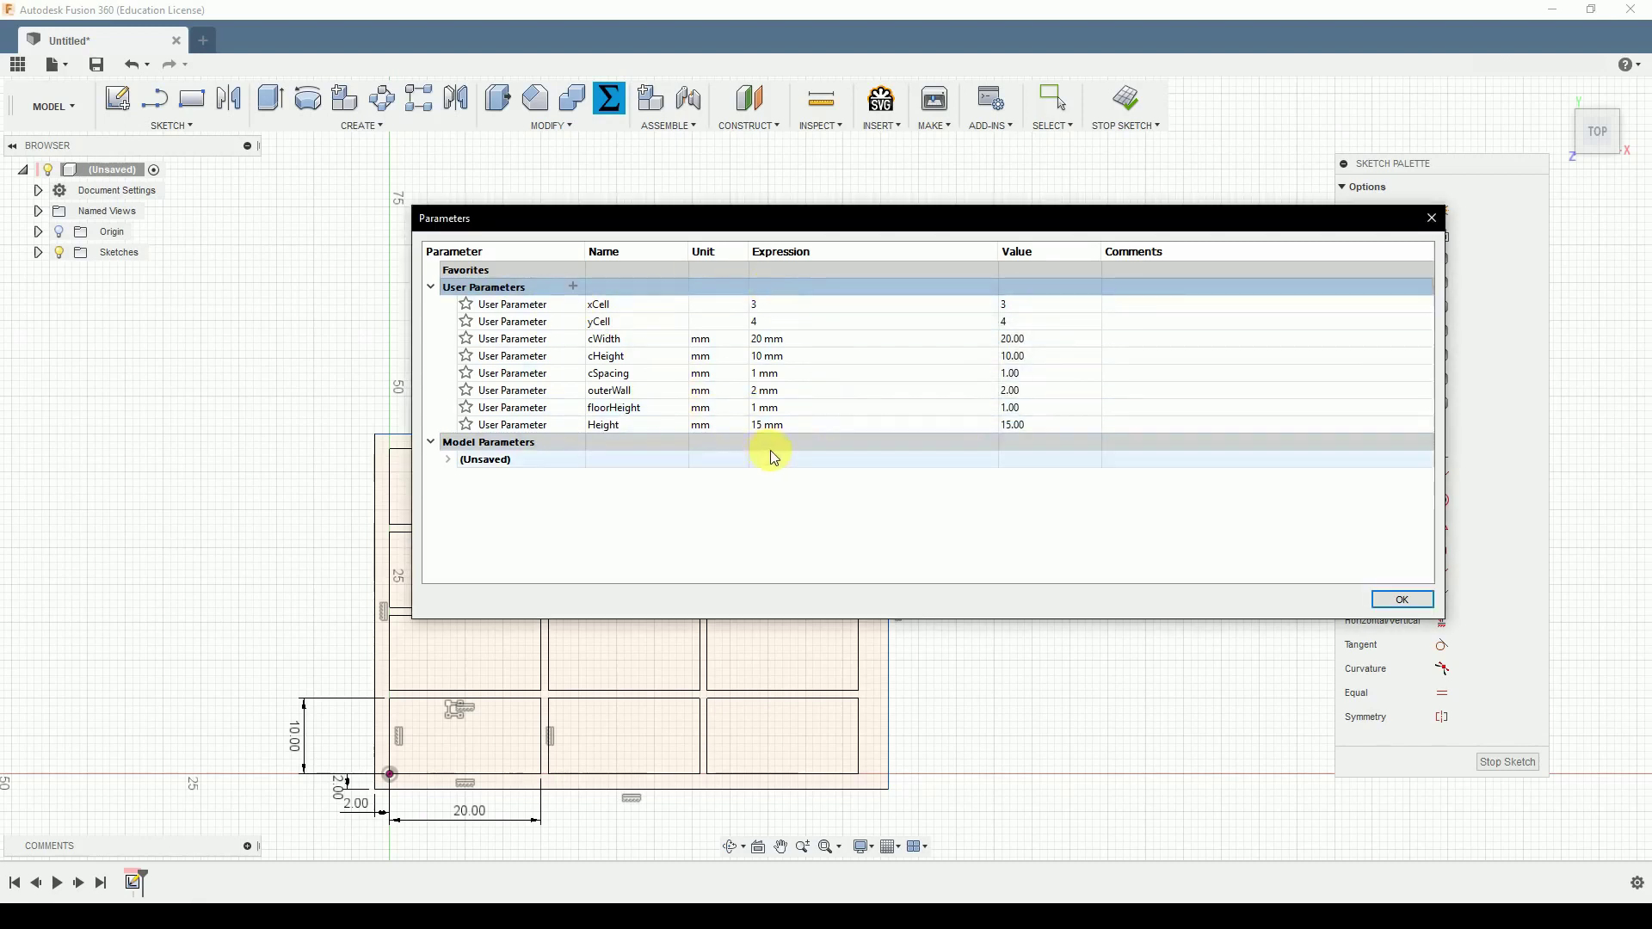
{"action": "left_click", "coordinate": [776, 430]}
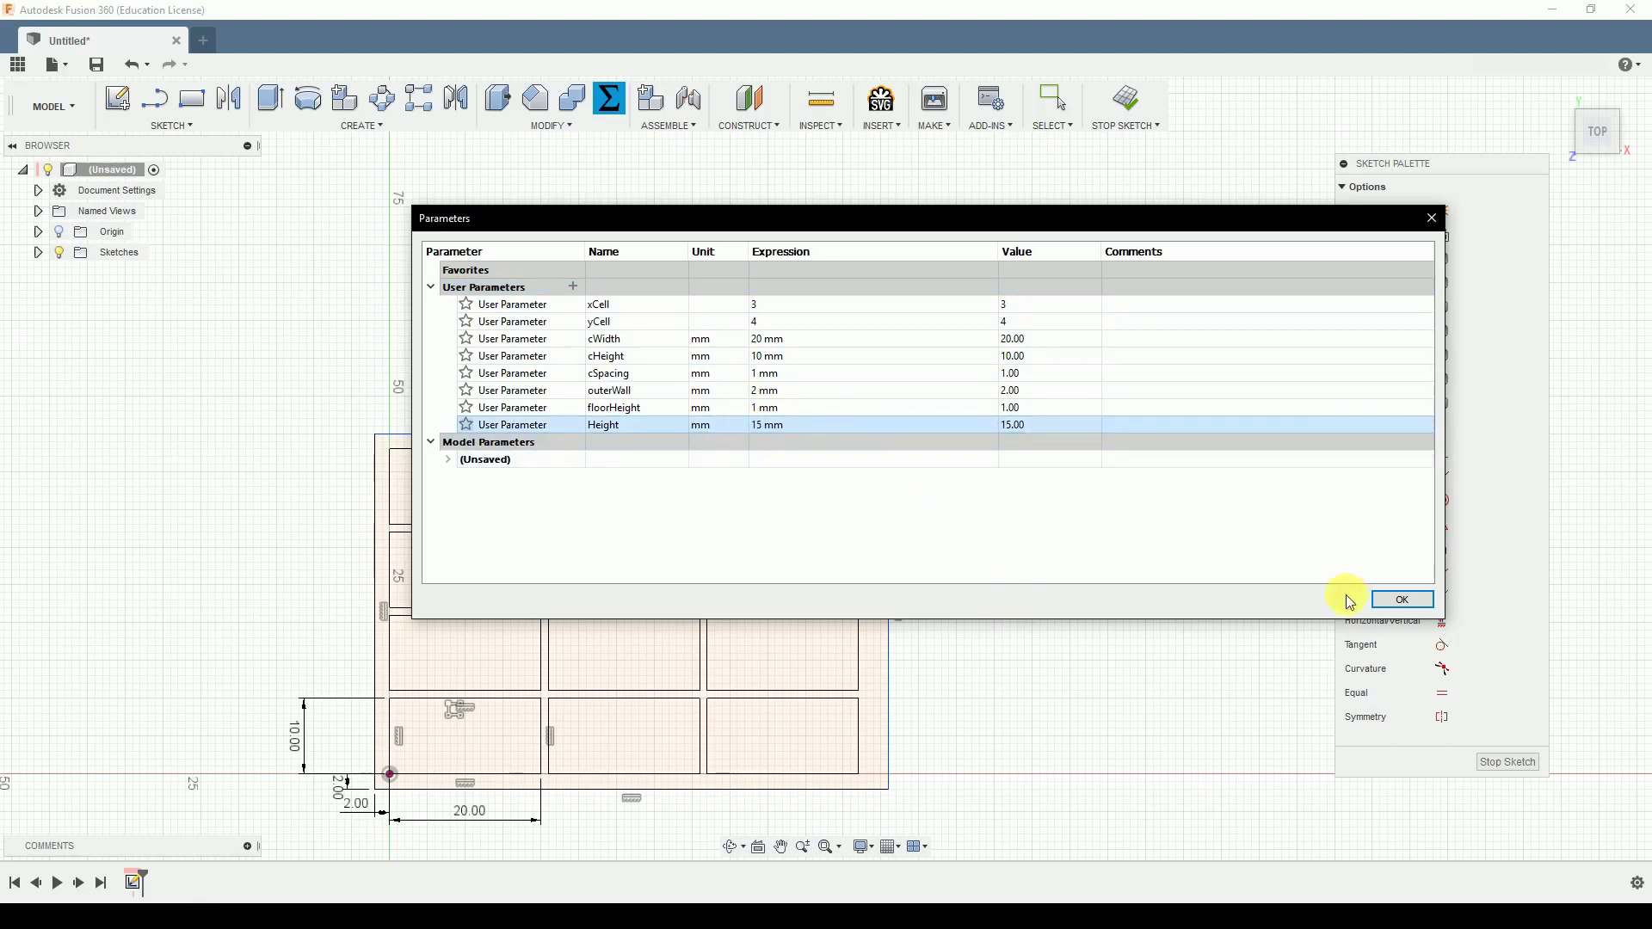
{"action": "left_click", "coordinate": [1399, 602]}
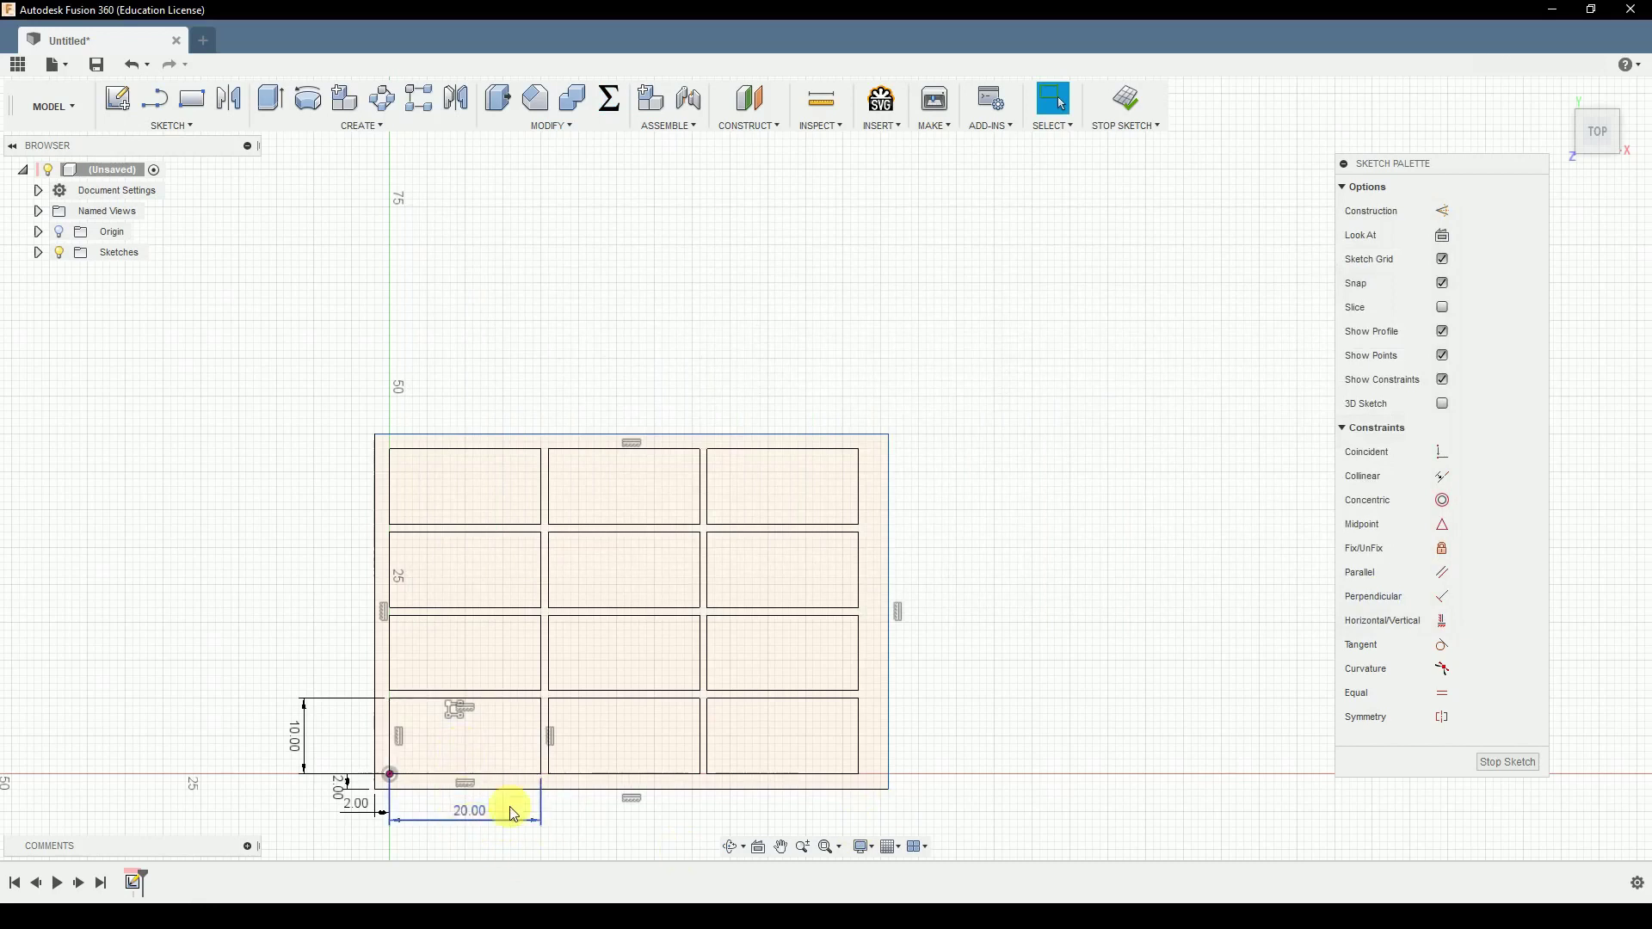
Step: Set the width dimension of the lower-left cell to the parameter cWidth
{"action": "scroll", "coordinate": [749, 472], "scroll_direction": "down", "scroll_amount": 3}
{"action": "scroll", "coordinate": [521, 738], "scroll_direction": "up", "scroll_amount": 4}
{"action": "left_click", "coordinate": [577, 697]}
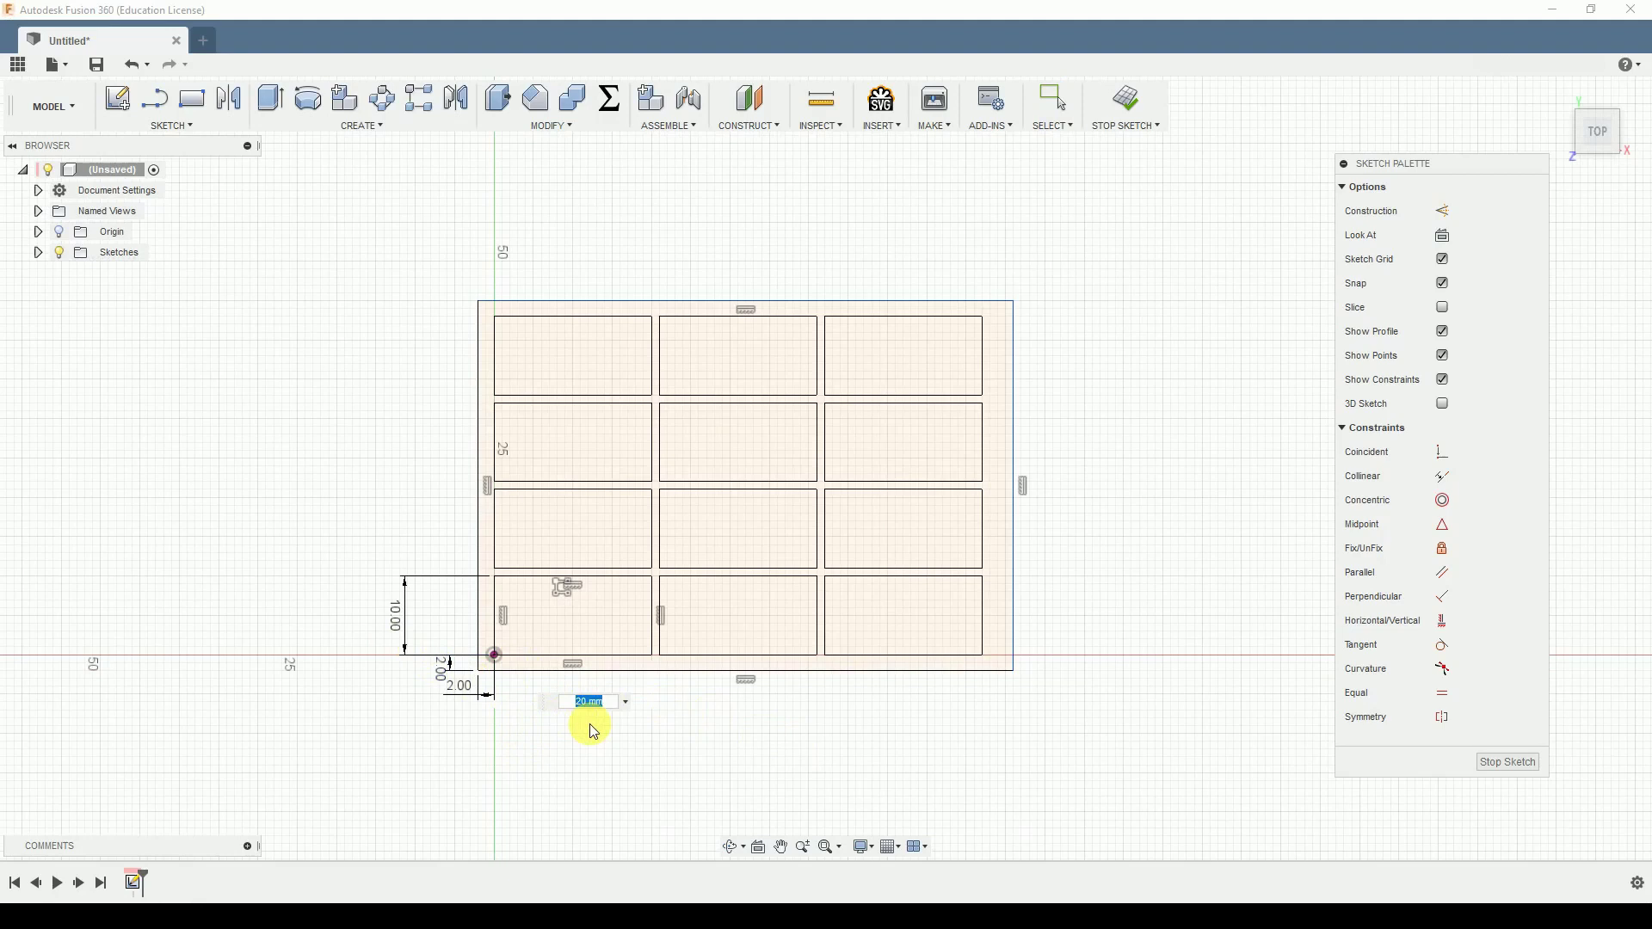
{"action": "type", "text": "c"}
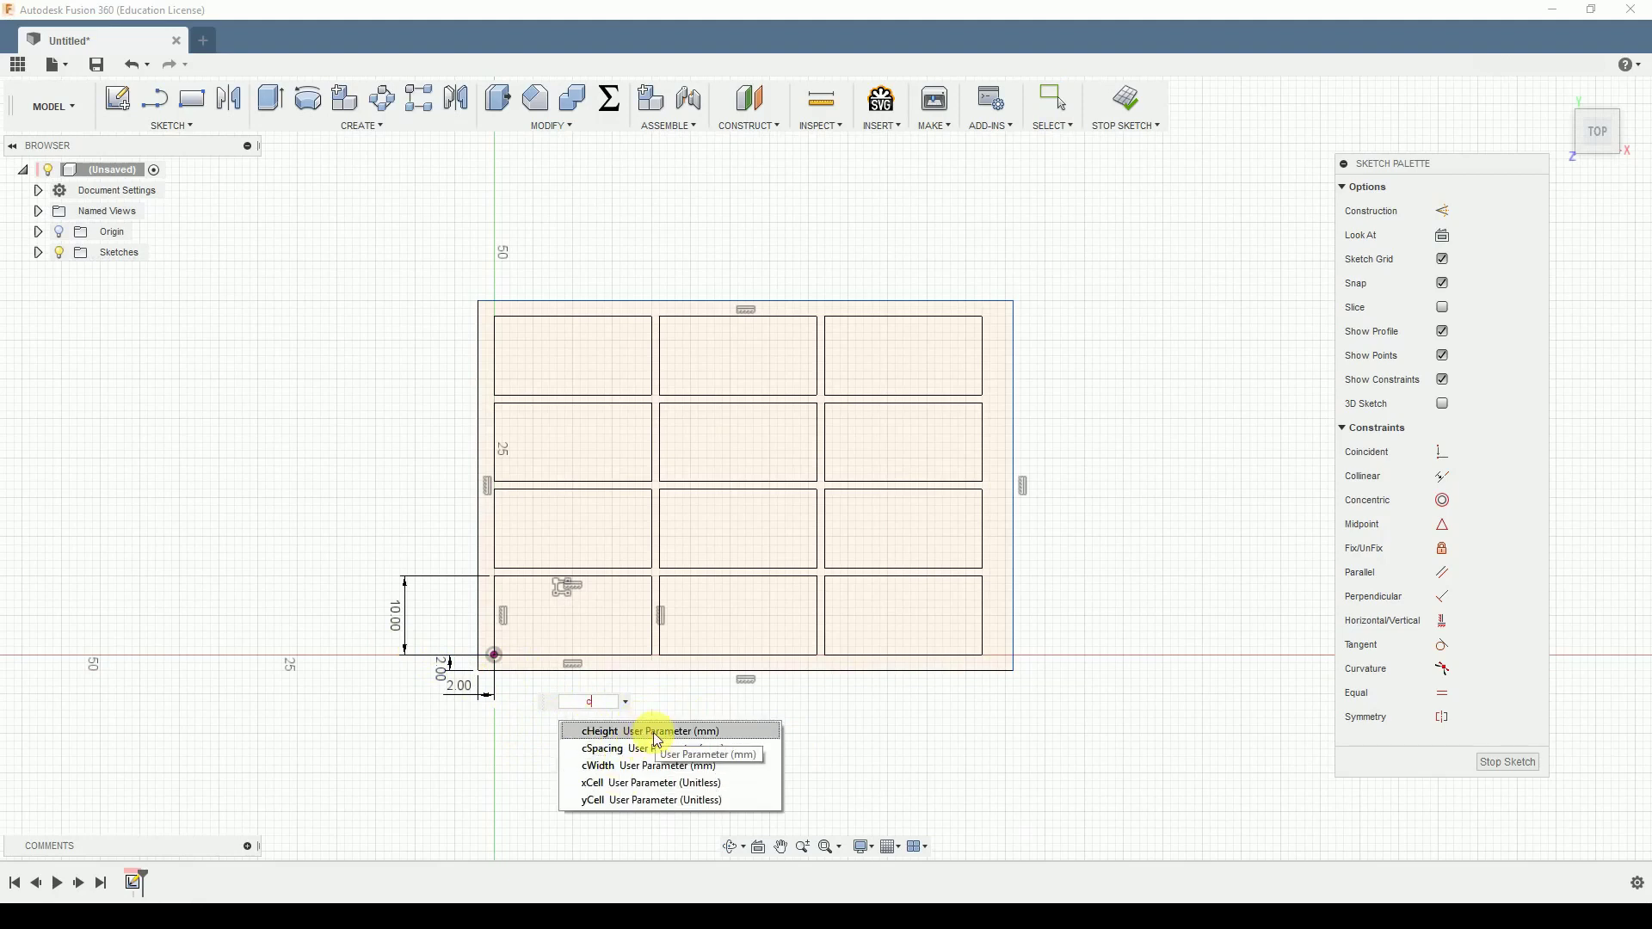
{"action": "left_click", "coordinate": [651, 766]}
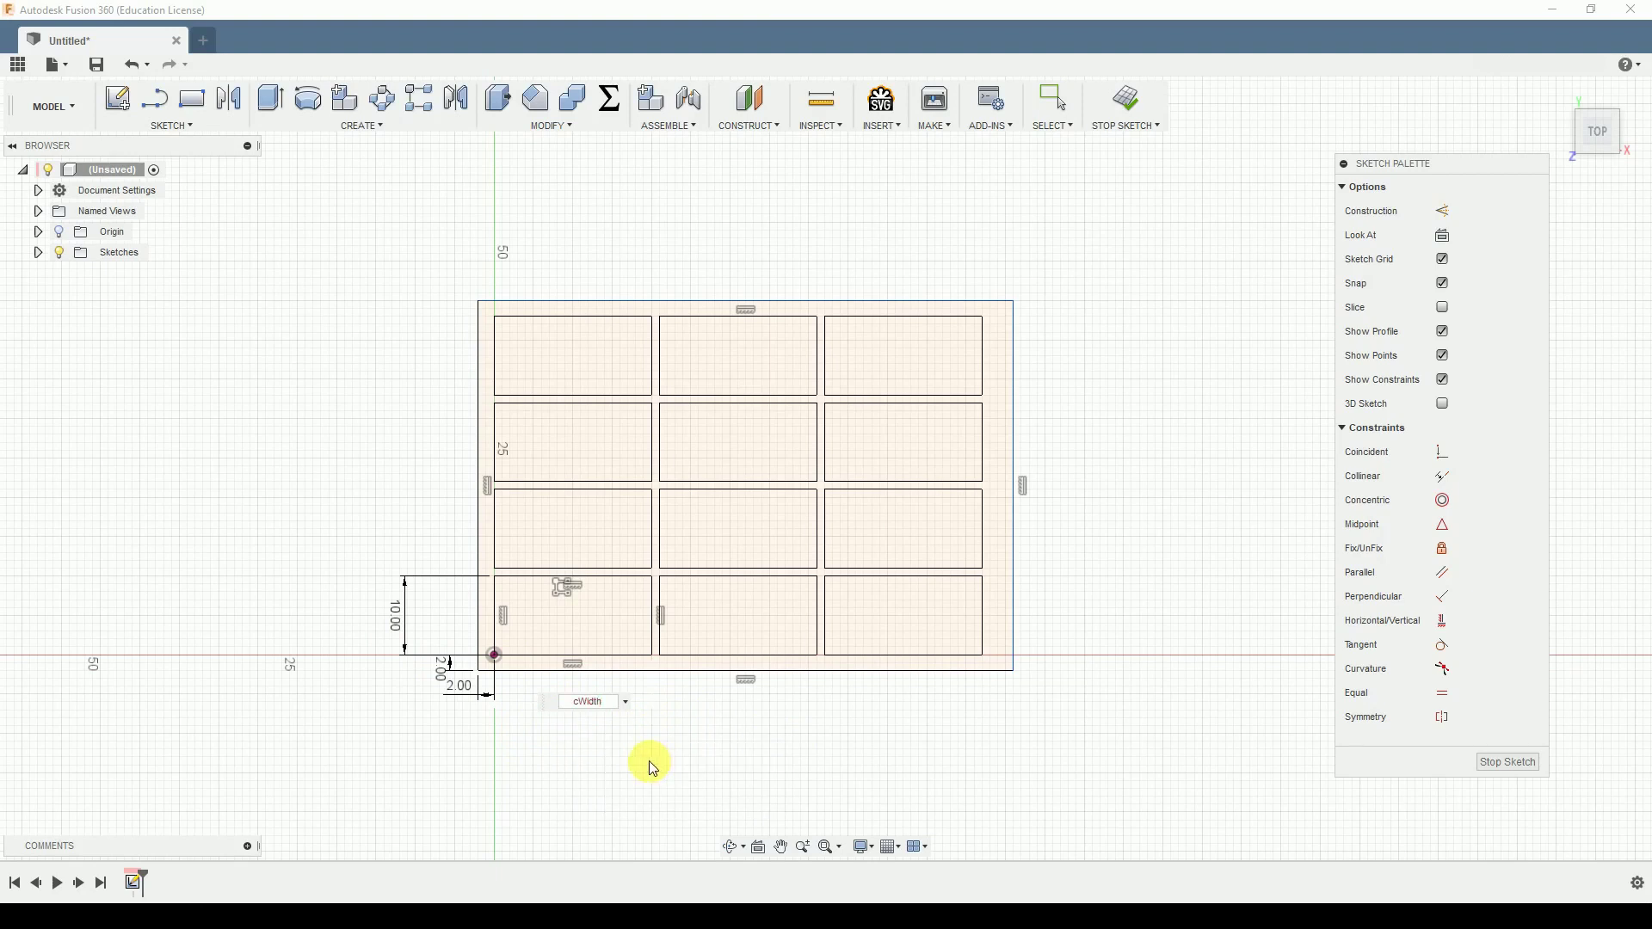
{"action": "key", "text": "Return"}
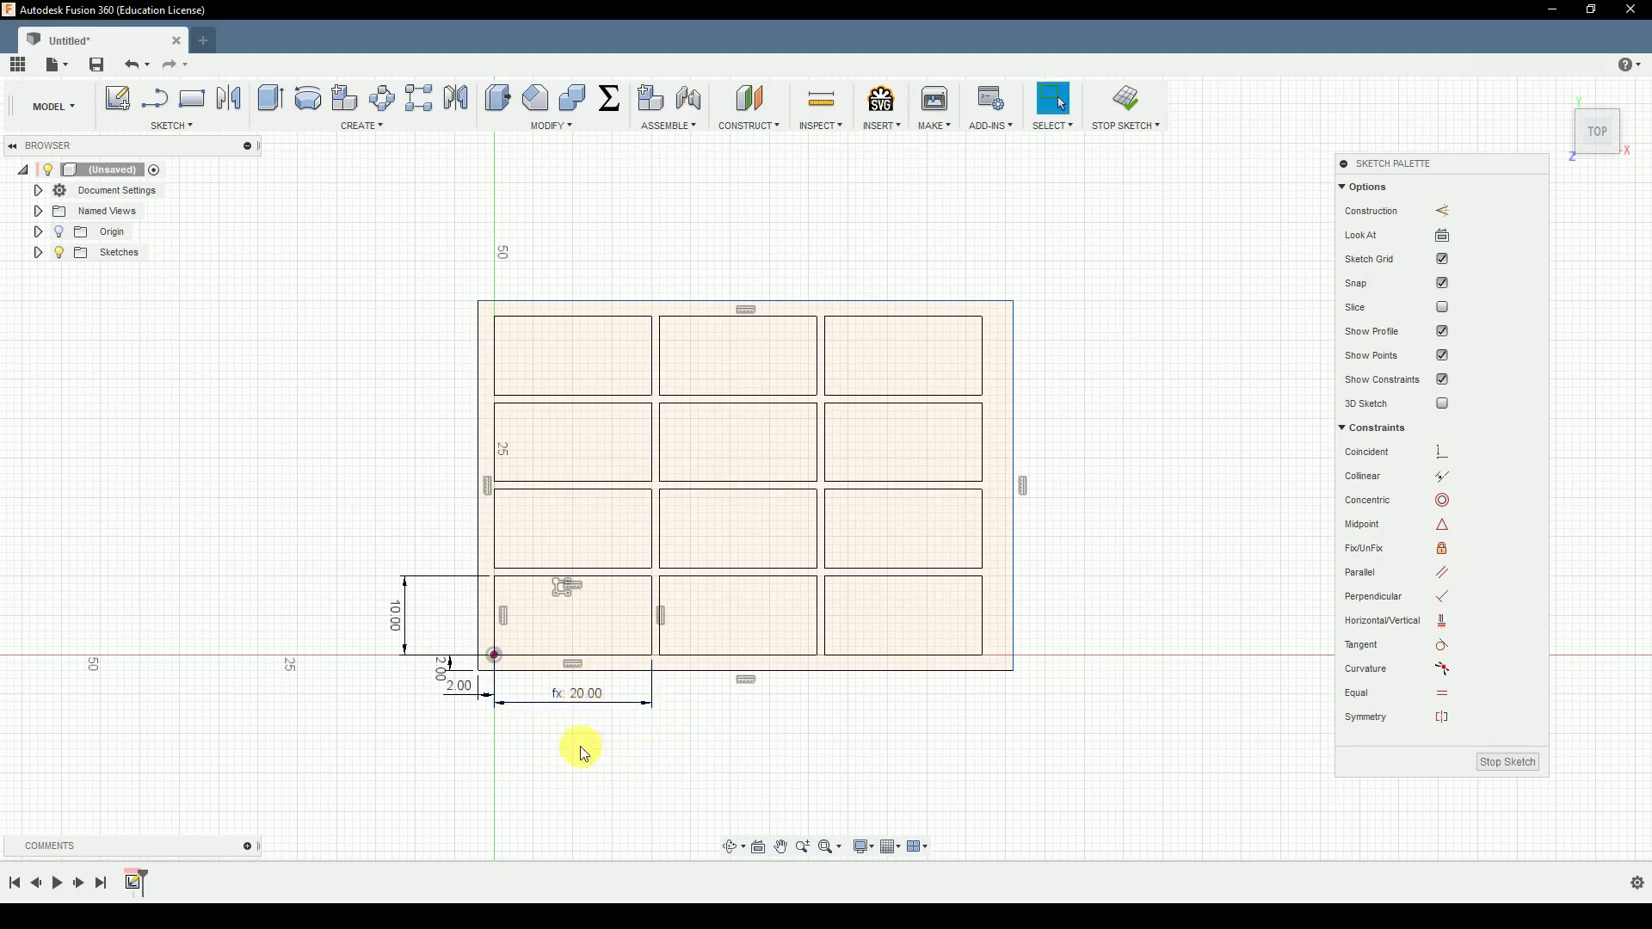
Step: Set the height dimension of the lower-left cell to the parameter cHeight
{"action": "double_click", "coordinate": [401, 622]}
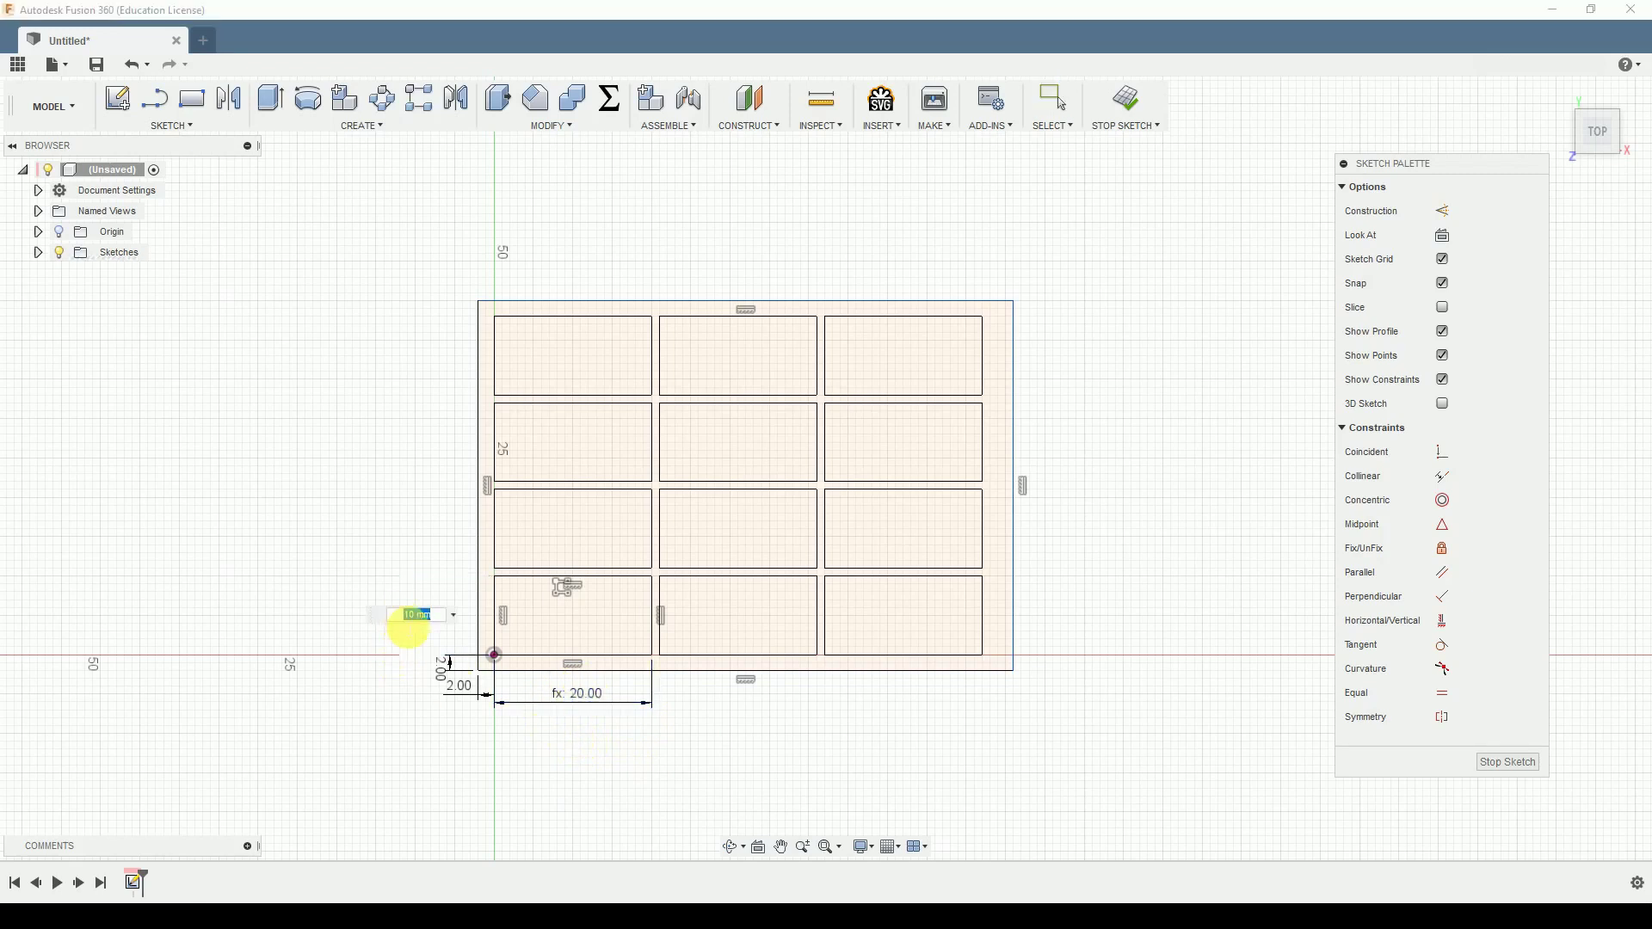
{"action": "type", "text": "cHeight"}
{"action": "key", "text": "Return"}
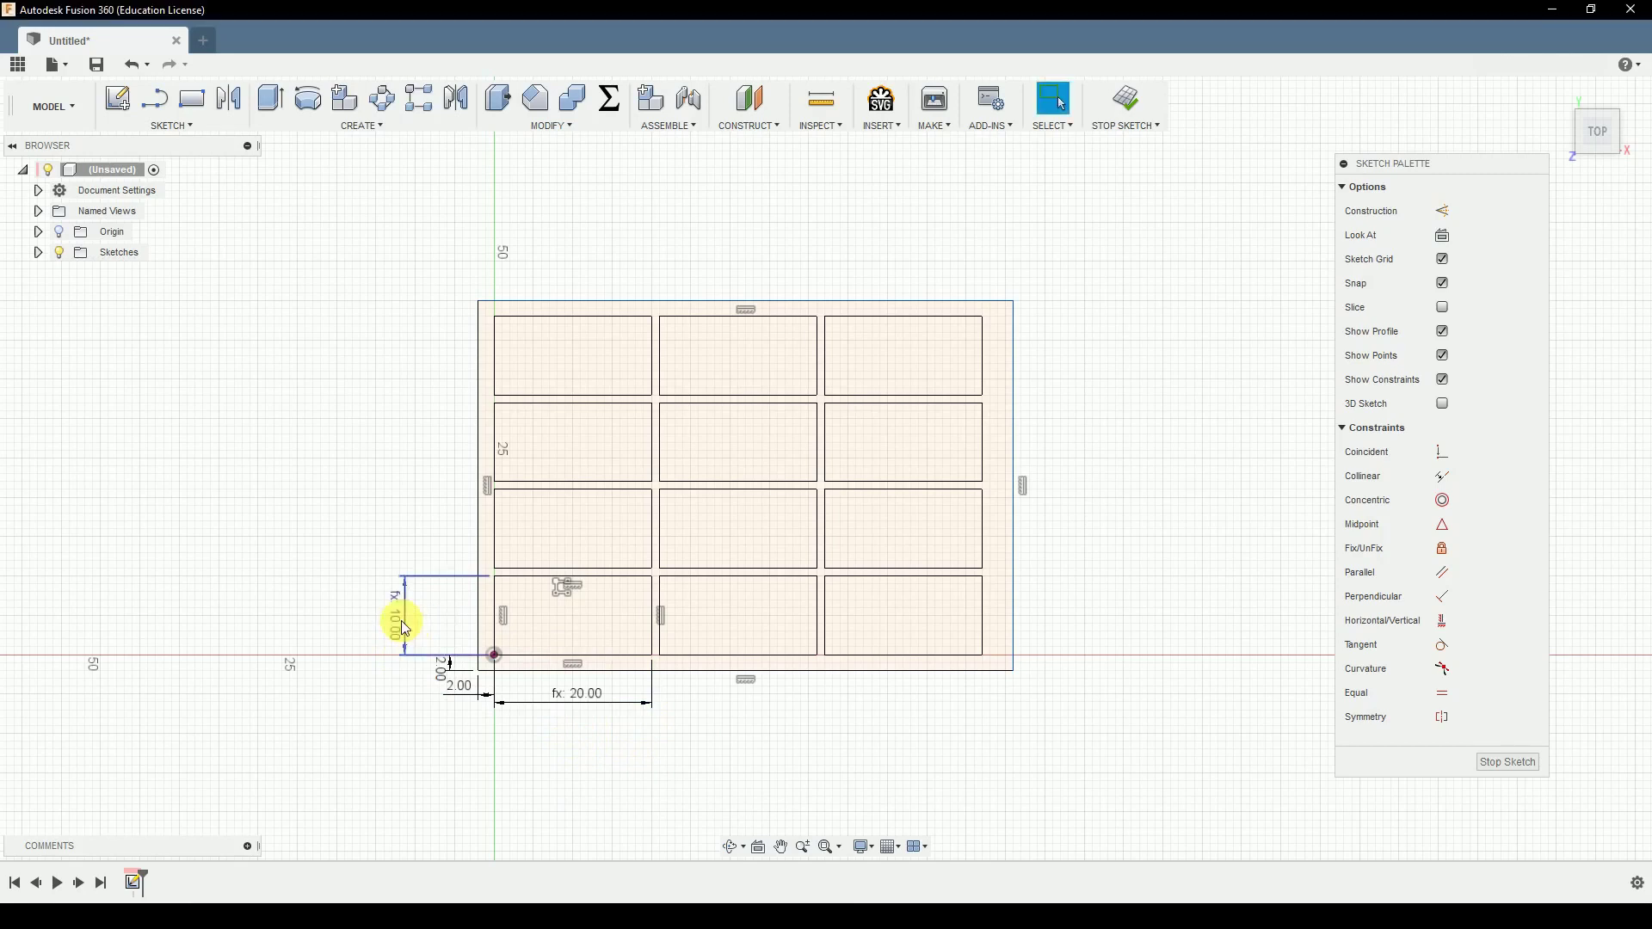
Step: Set the horizontal gap dimension between the outer rectangle's left edge and the first cell to outerWall
{"action": "double_click", "coordinate": [463, 687]}
{"action": "type", "text": "w"}
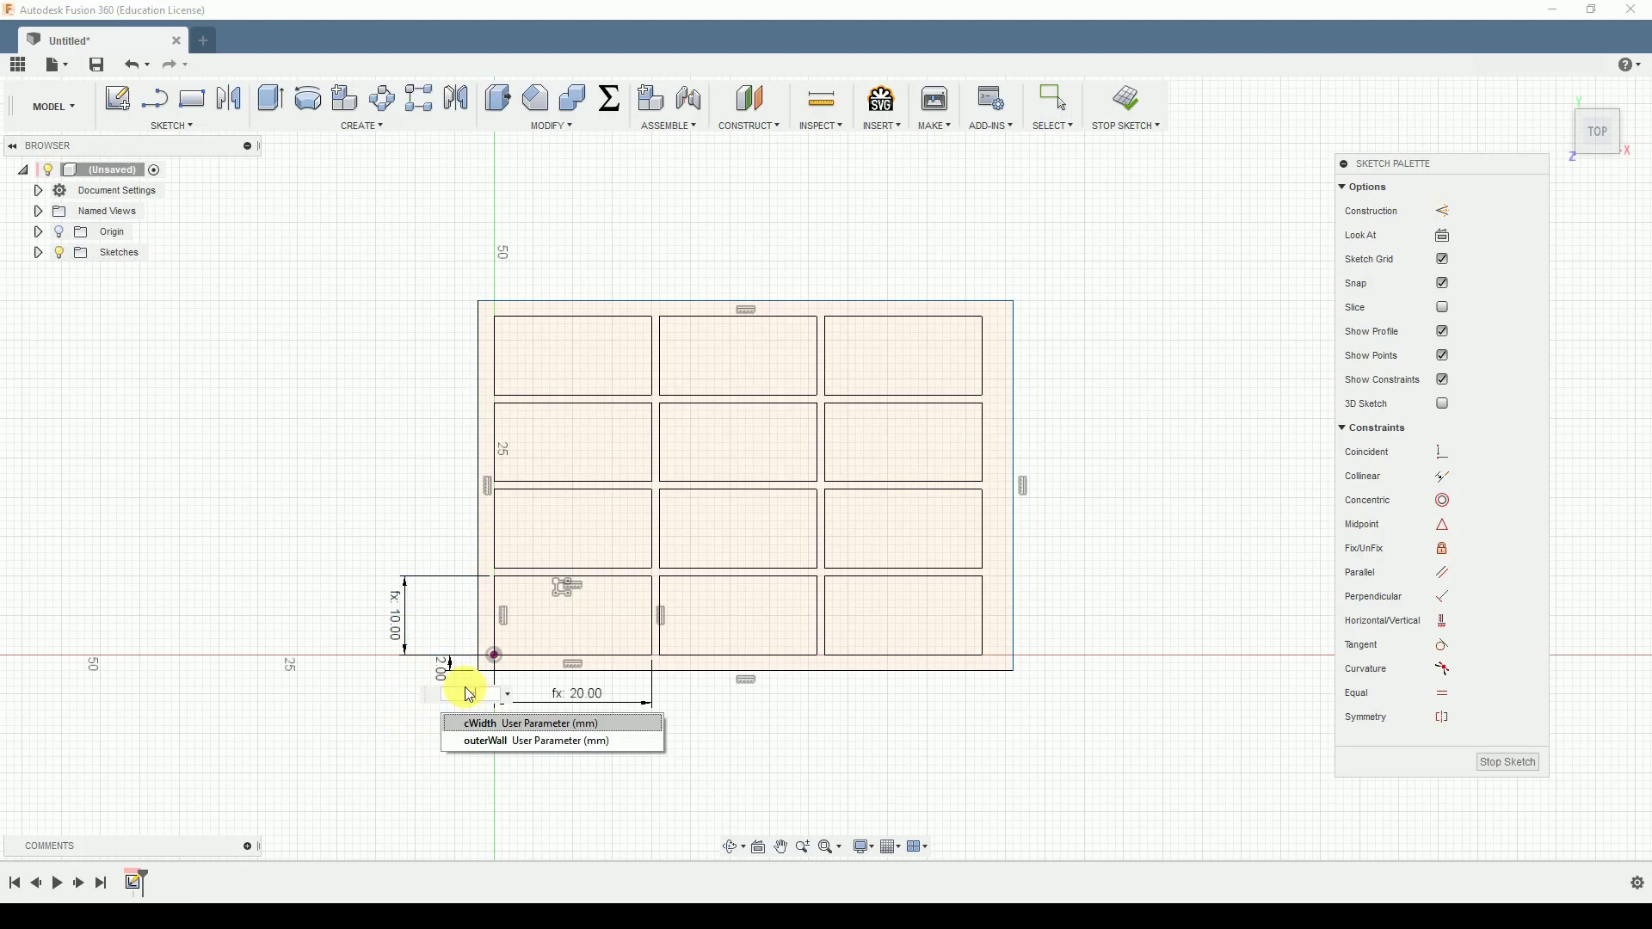
{"action": "type", "text": "o"}
{"action": "key", "text": "BackSpace"}
{"action": "key", "text": "BackSpace"}
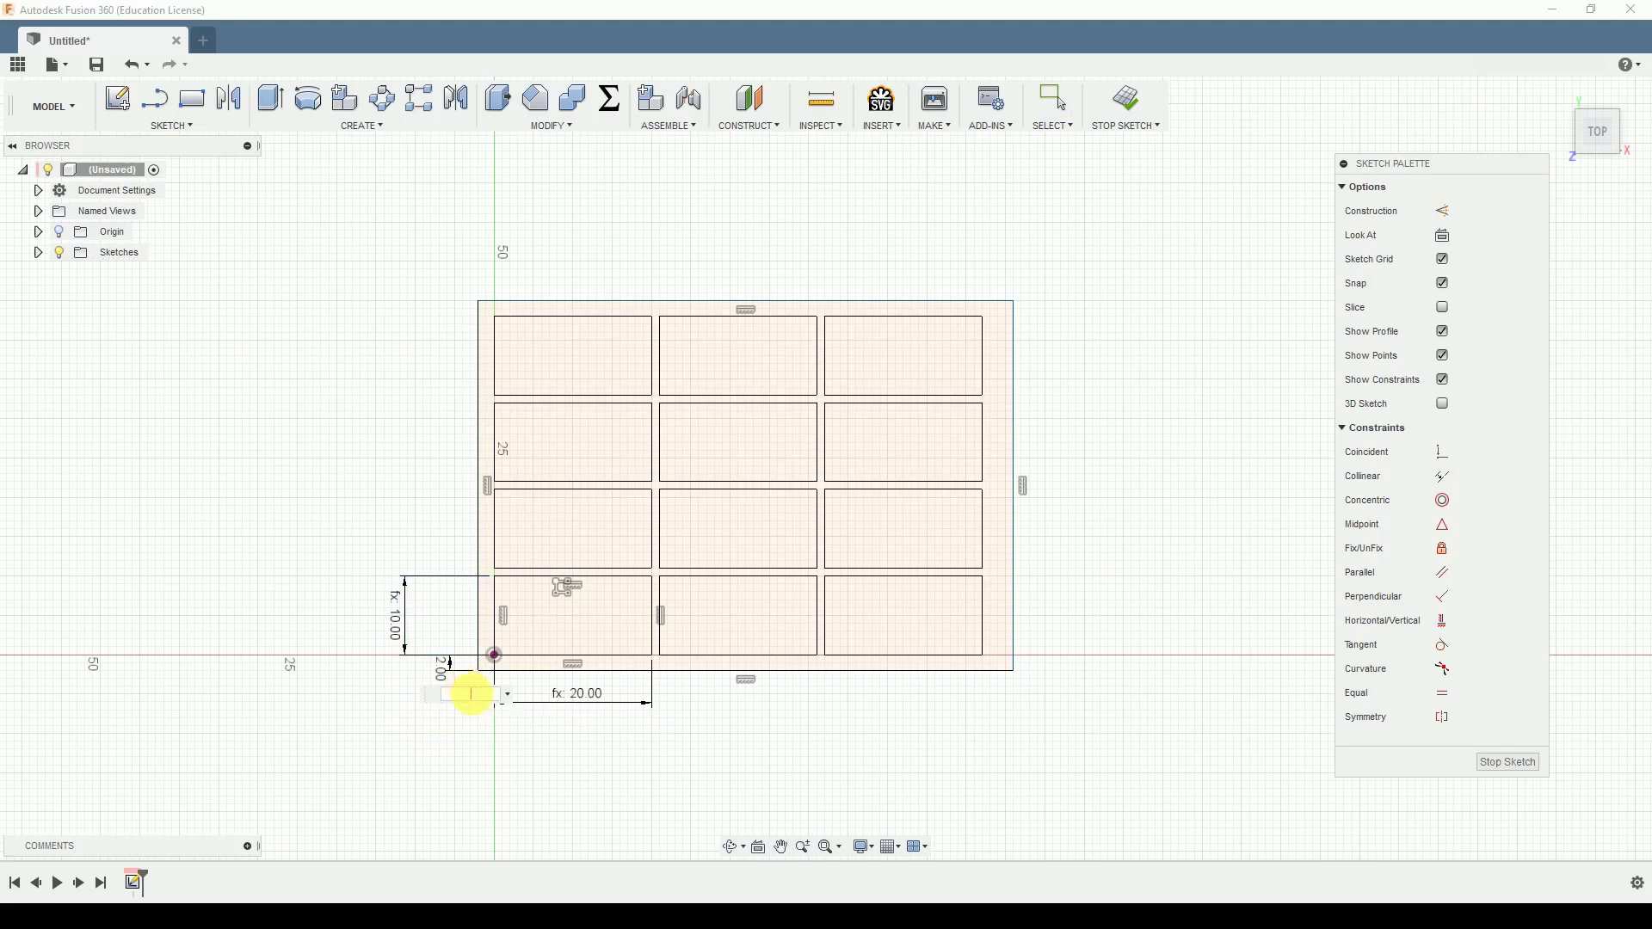
{"action": "type", "text": "o"}
{"action": "key", "text": "Return"}
{"action": "key", "text": "Return"}
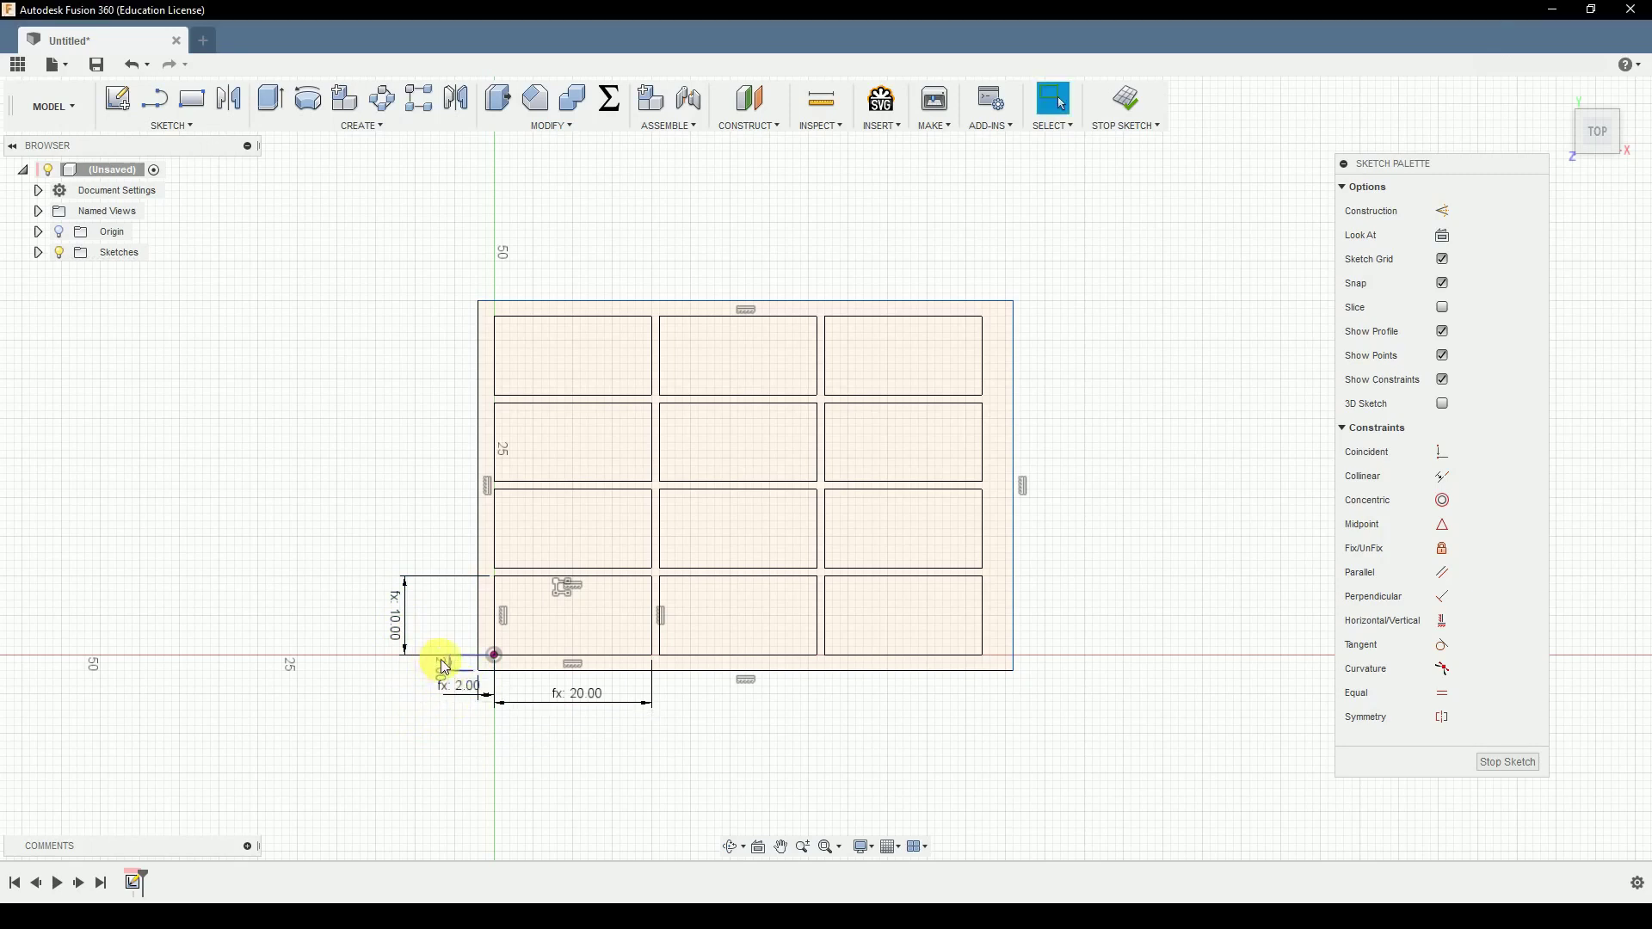
Step: Set the vertical gap dimension between the outer rectangle's bottom edge and the first cell to outerWall
{"action": "double_click", "coordinate": [445, 667]}
{"action": "type", "text": "ou"}
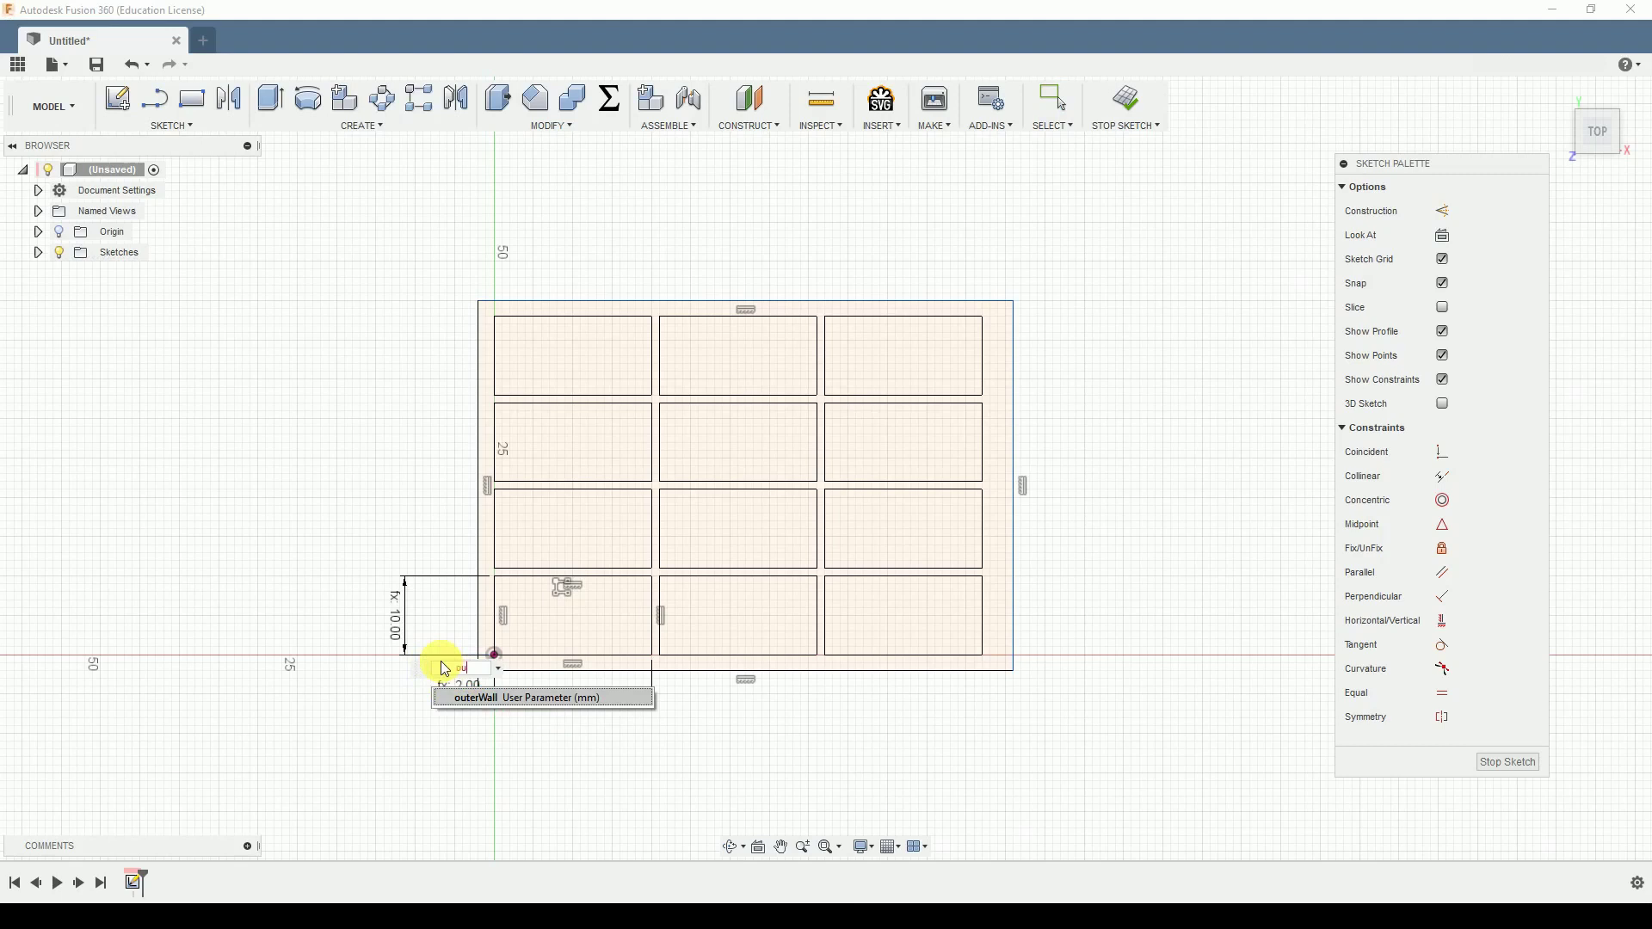
{"action": "key", "text": "Return"}
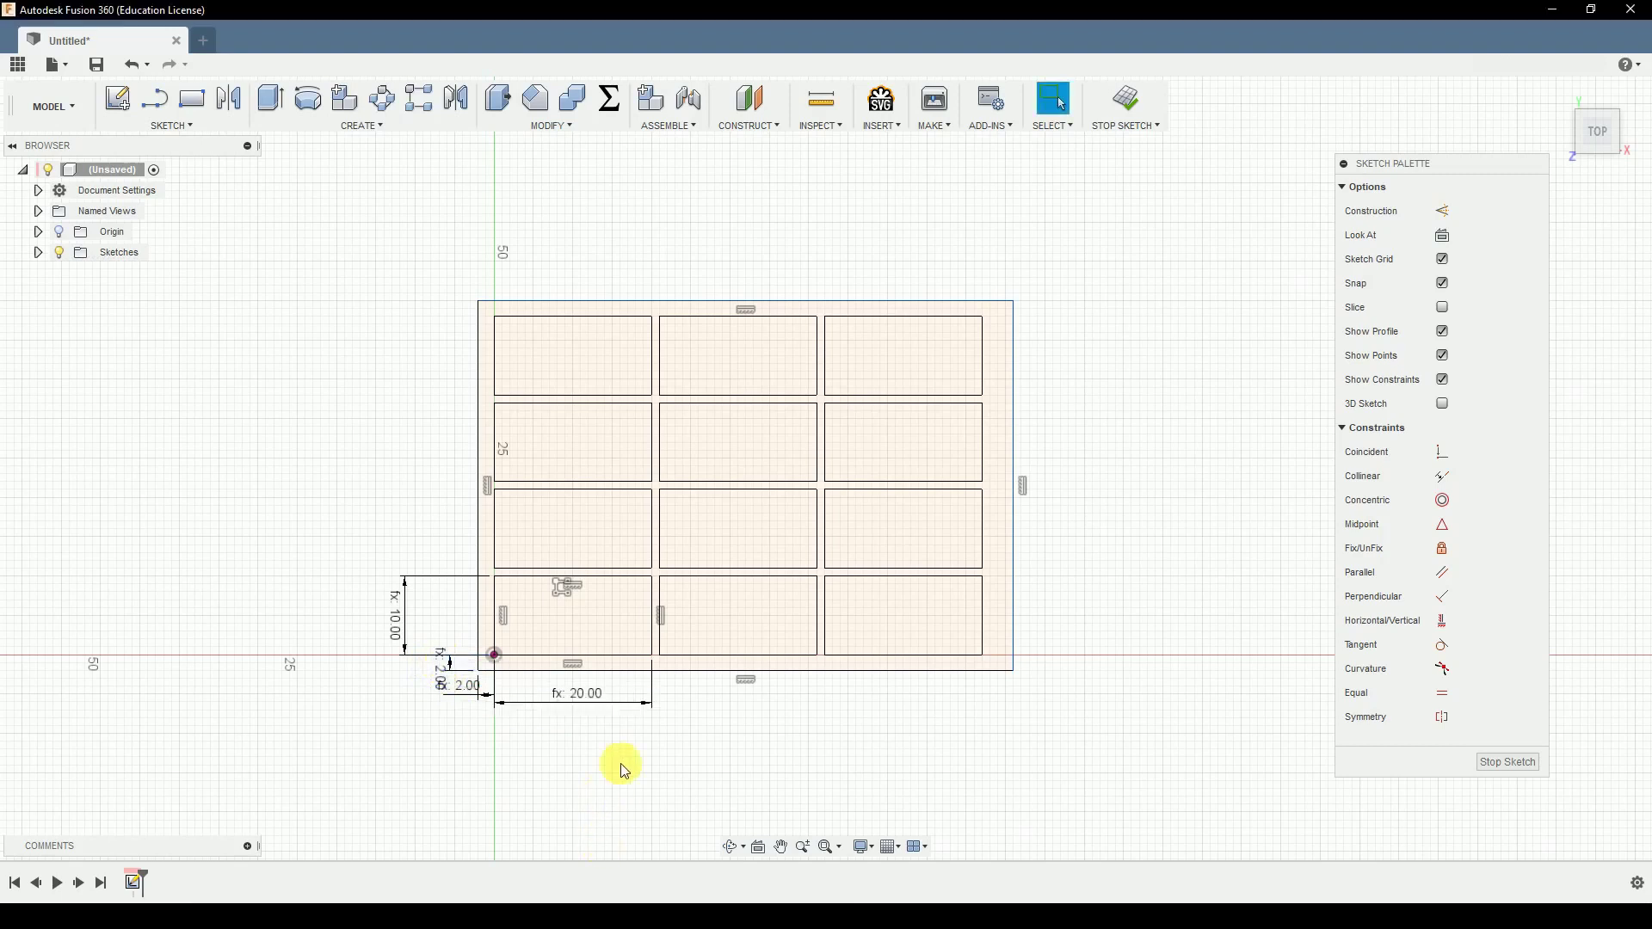
Step: Try to set the rectangular pattern's horizontal quantity to the parameter xCell
{"action": "double_click", "coordinate": [560, 591]}
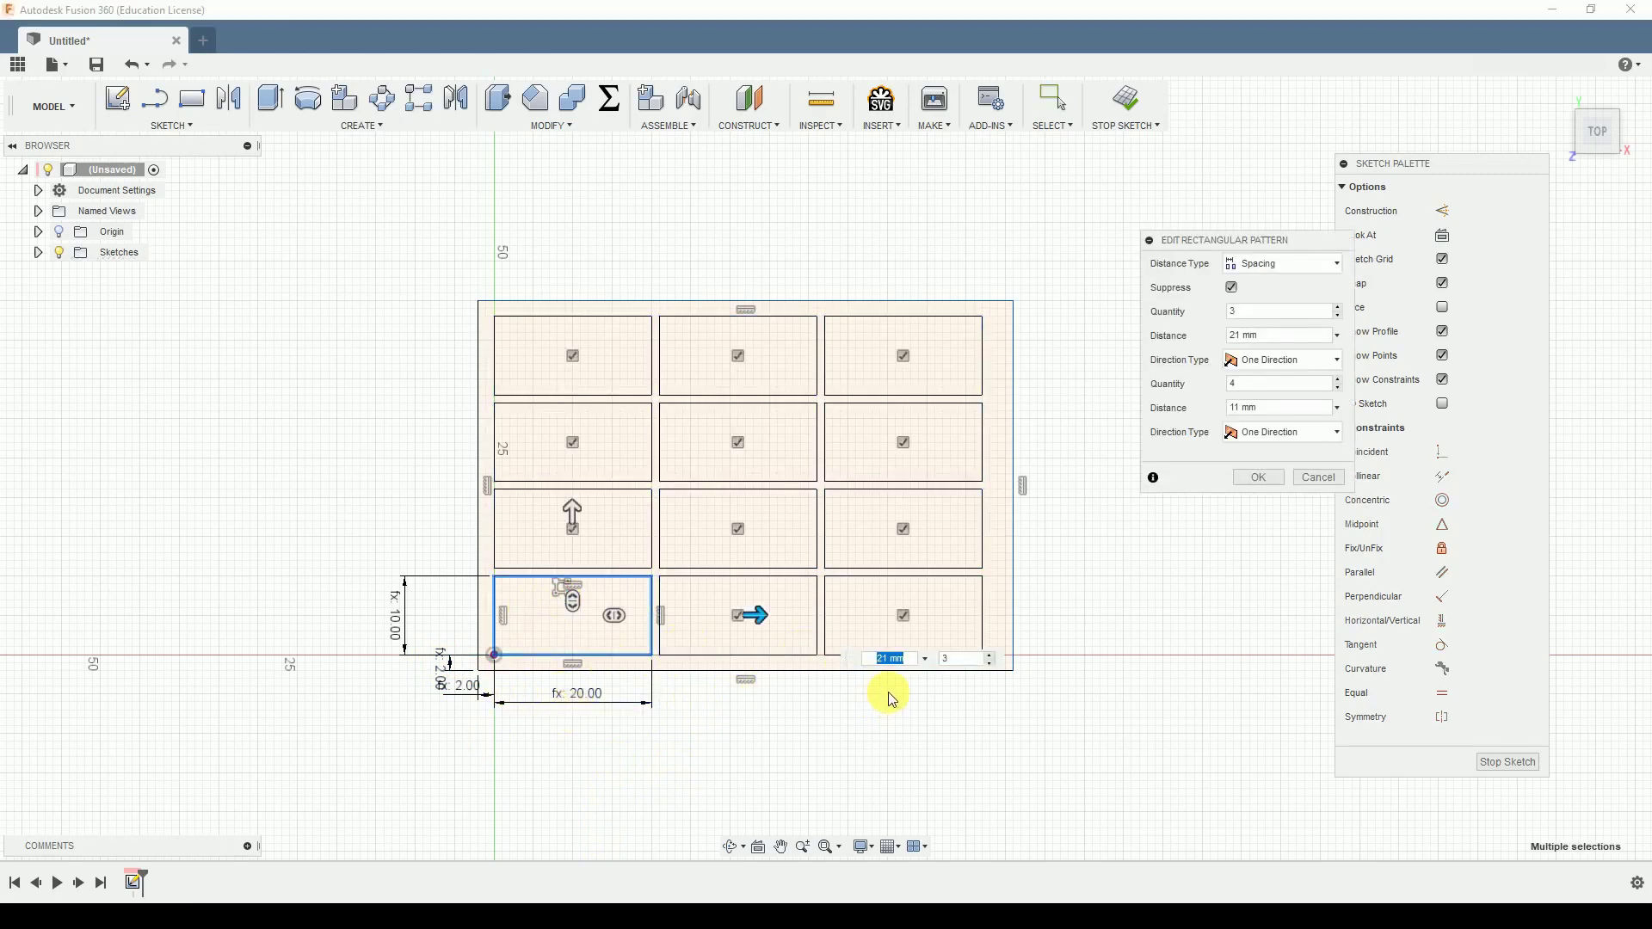
{"action": "left_click", "coordinate": [1288, 318]}
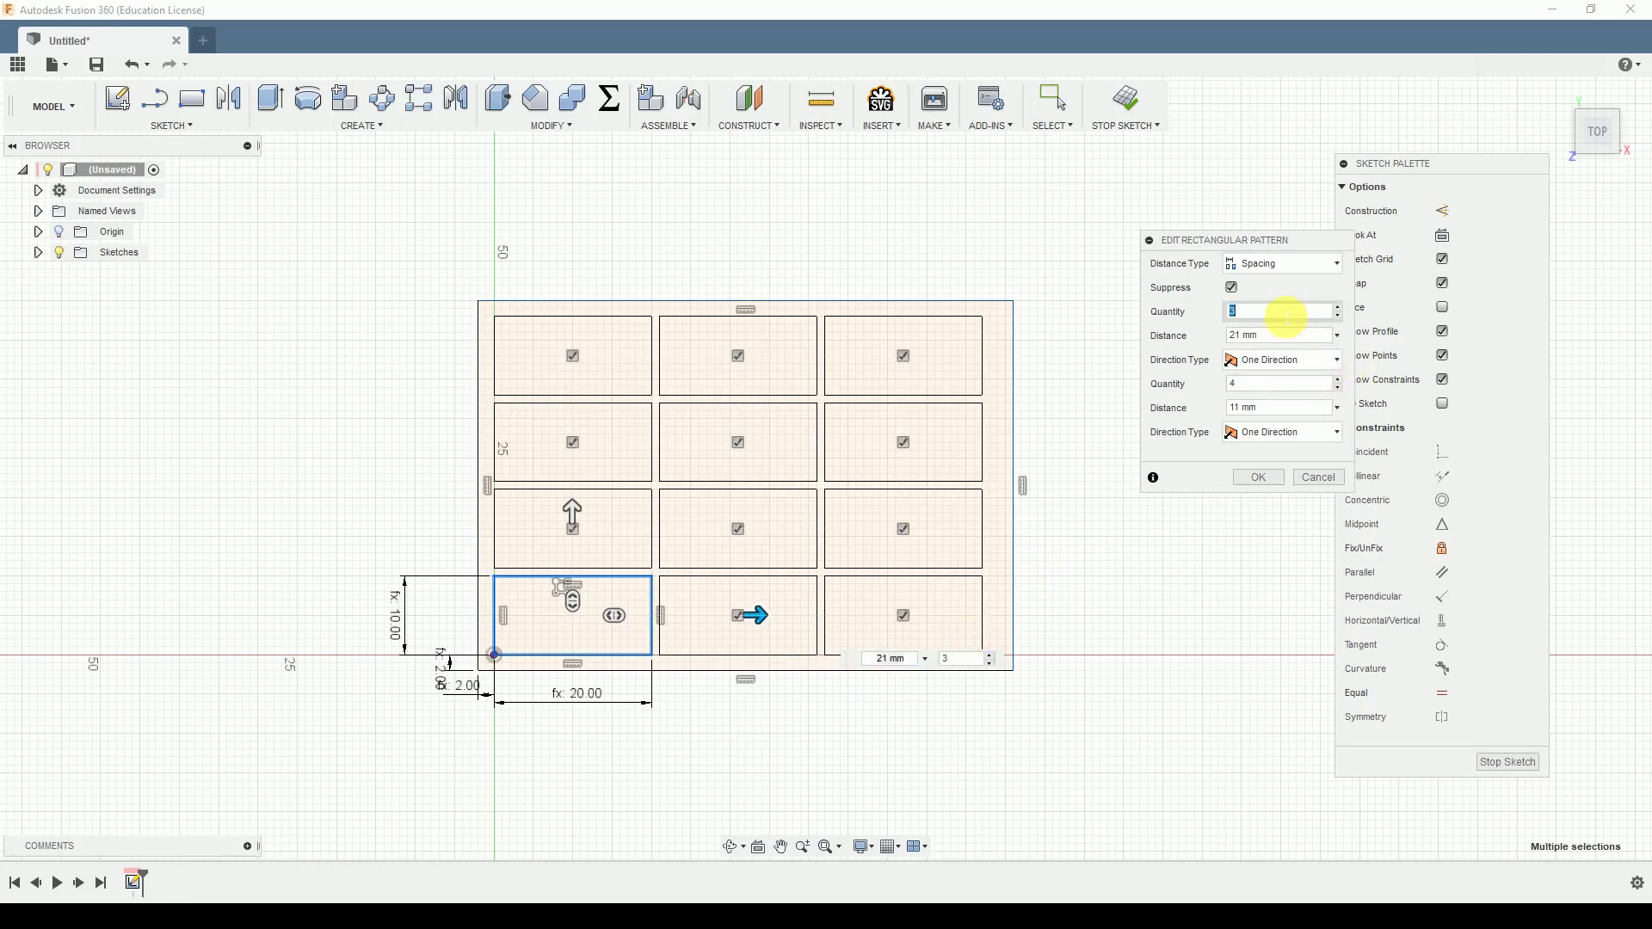
{"action": "type", "text": "c"}
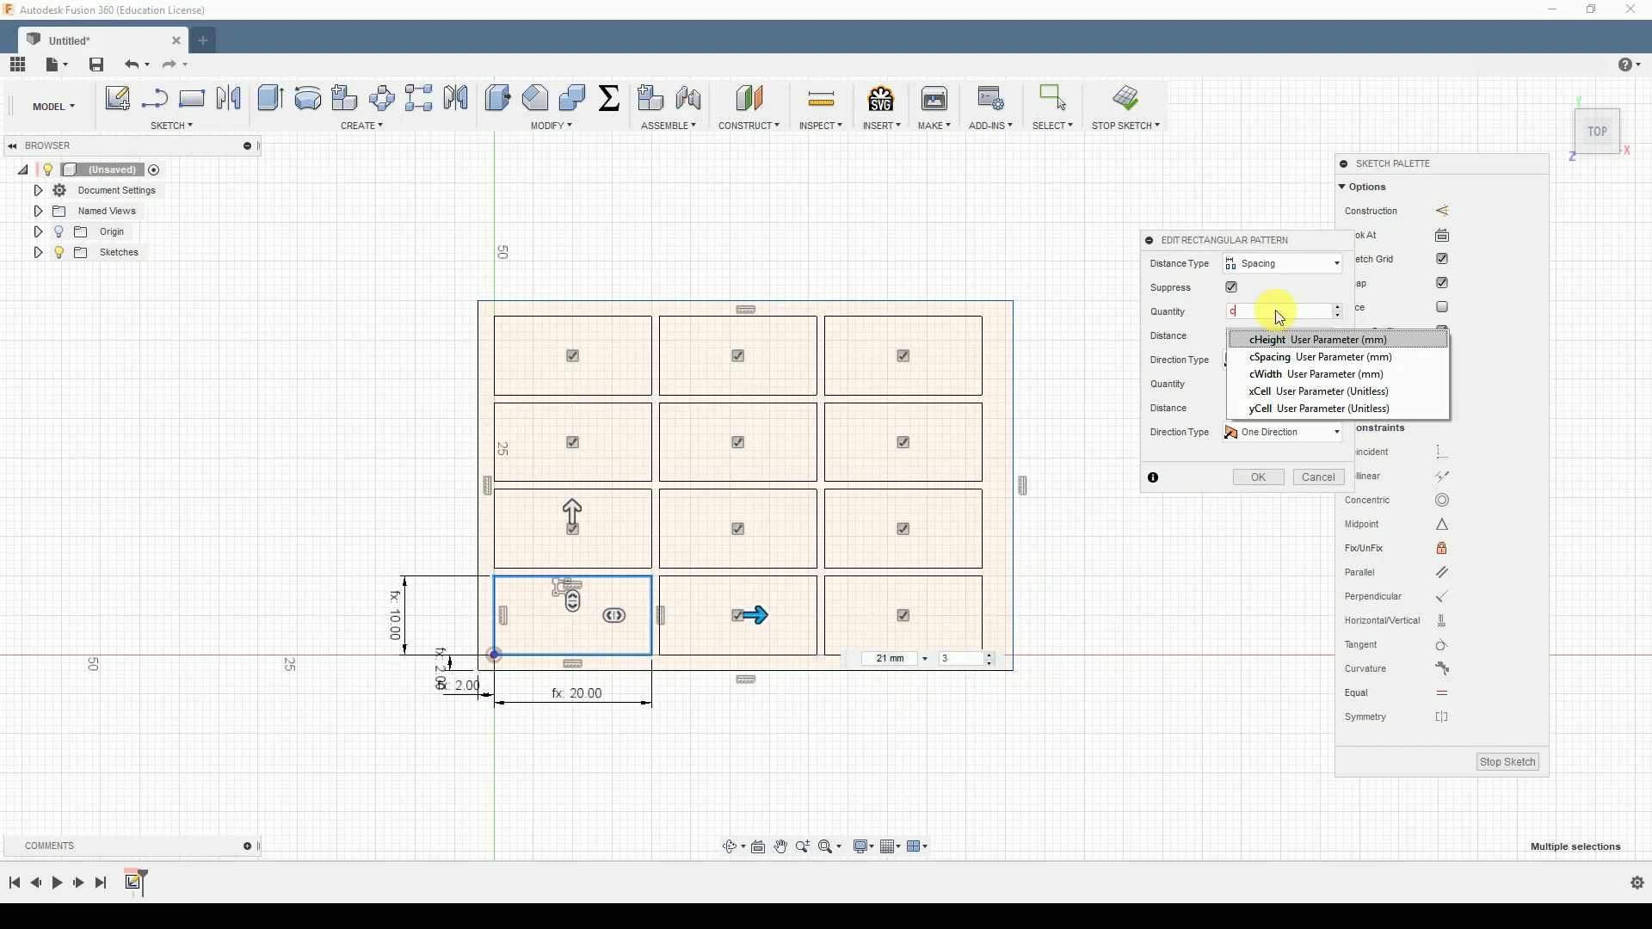
{"action": "key", "text": "BackSpace"}
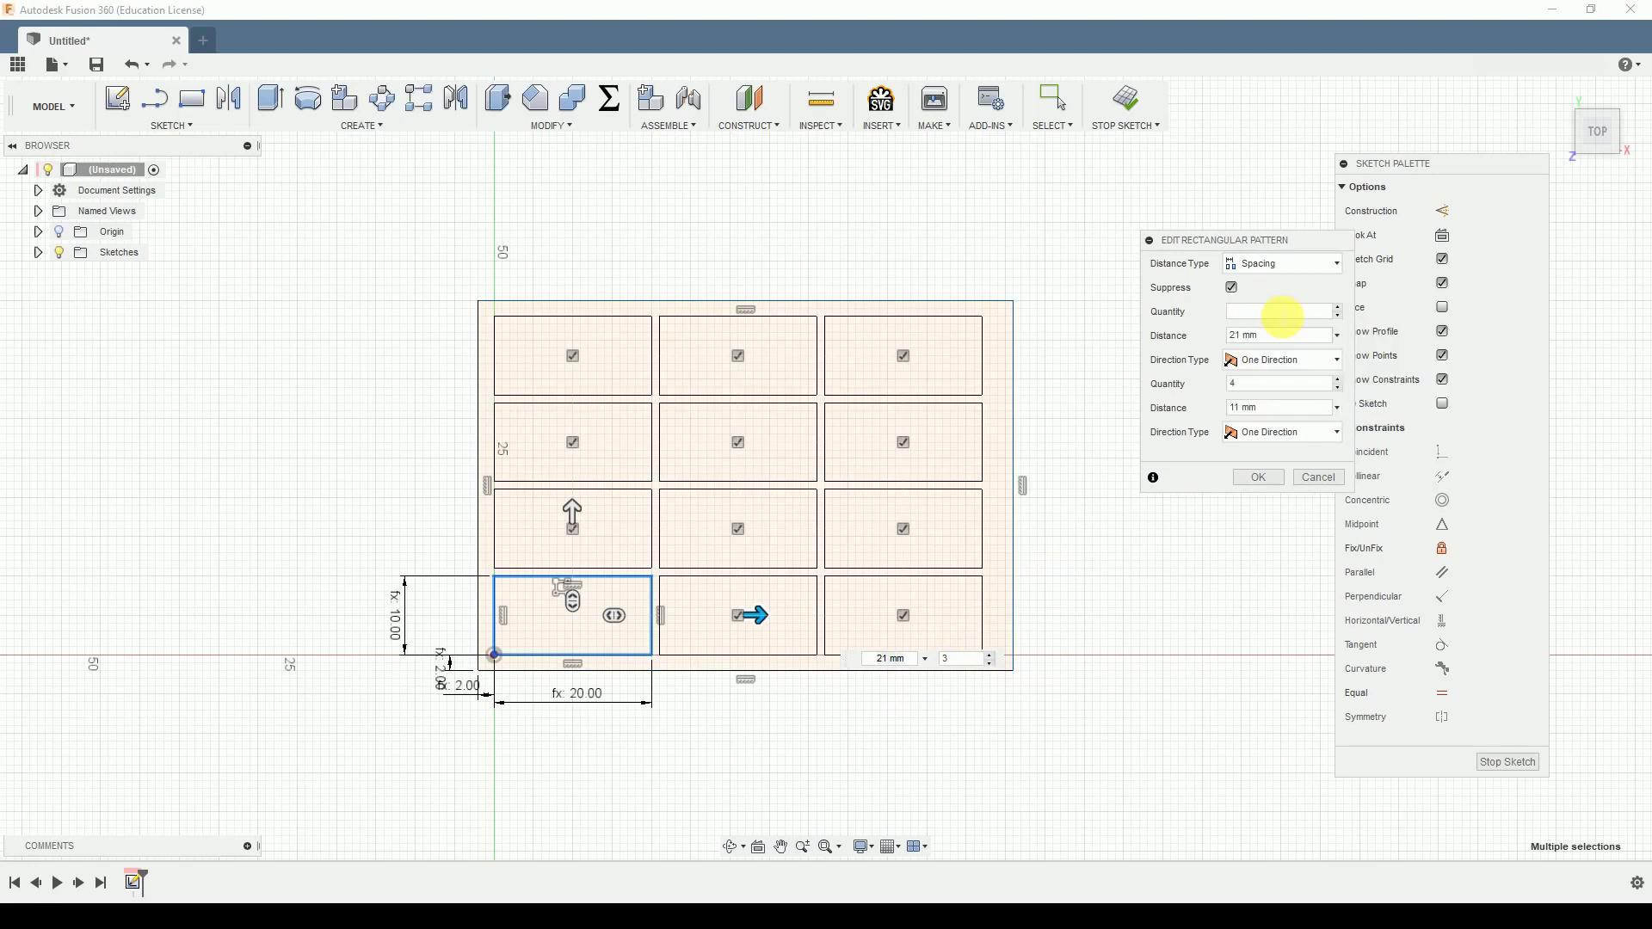
{"action": "type", "text": "xc"}
{"action": "key", "text": "Return"}
{"action": "key", "text": "Return"}
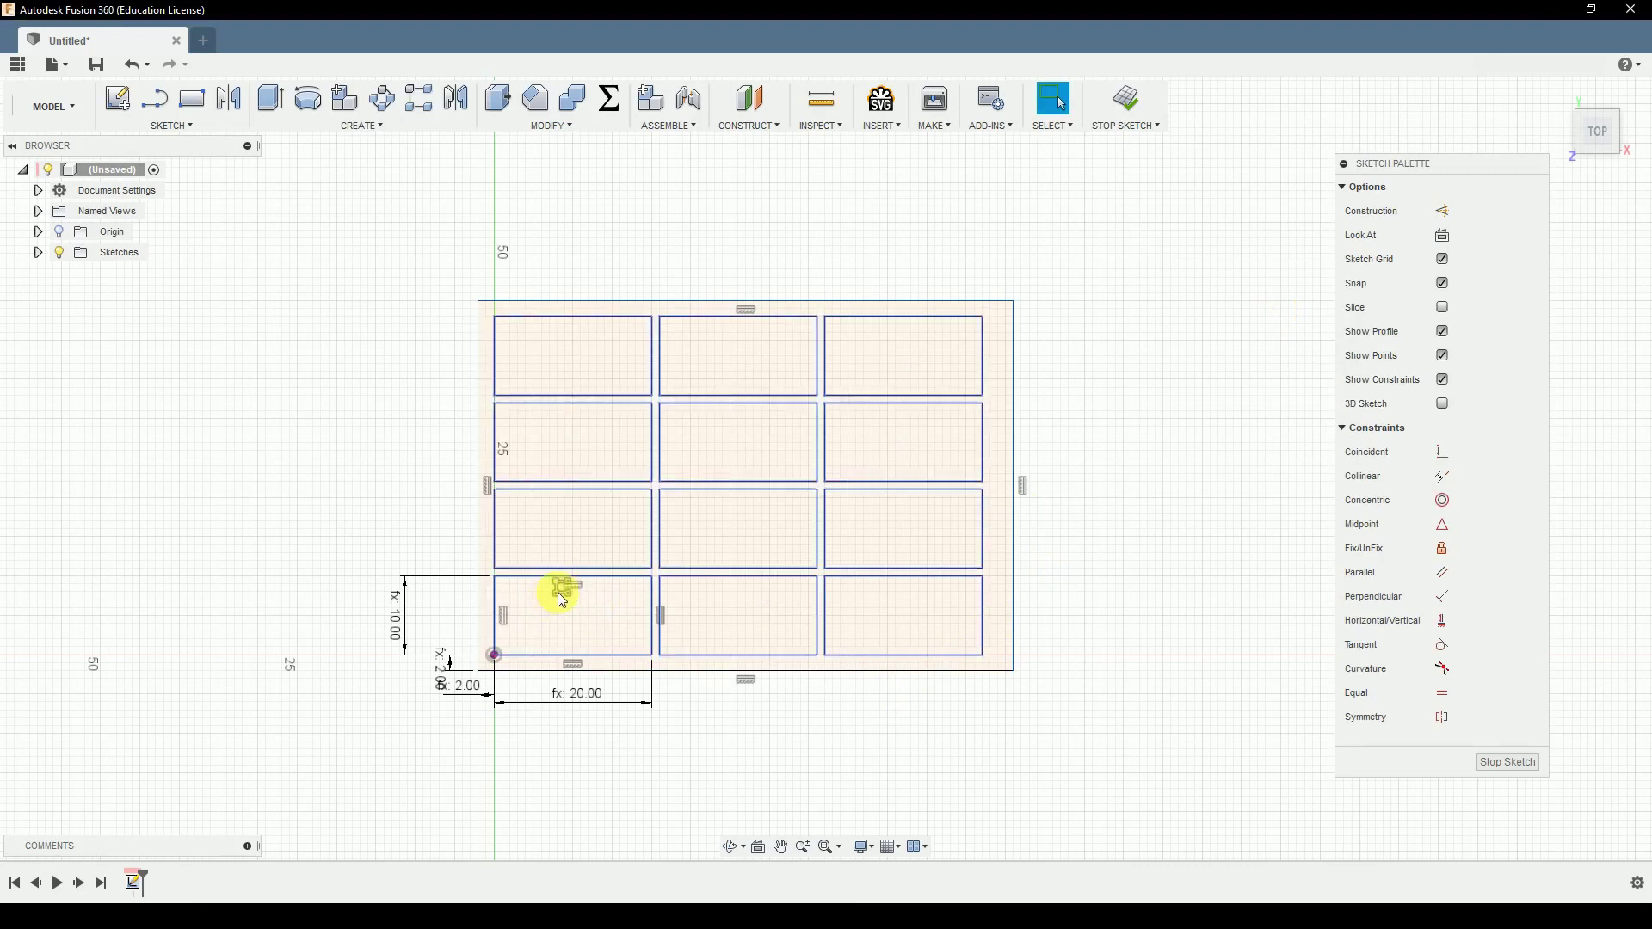
Step: Edit the rectangular pattern so its horizontal quantity is xCell and its vertical quantity is yCell
{"action": "double_click", "coordinate": [558, 593]}
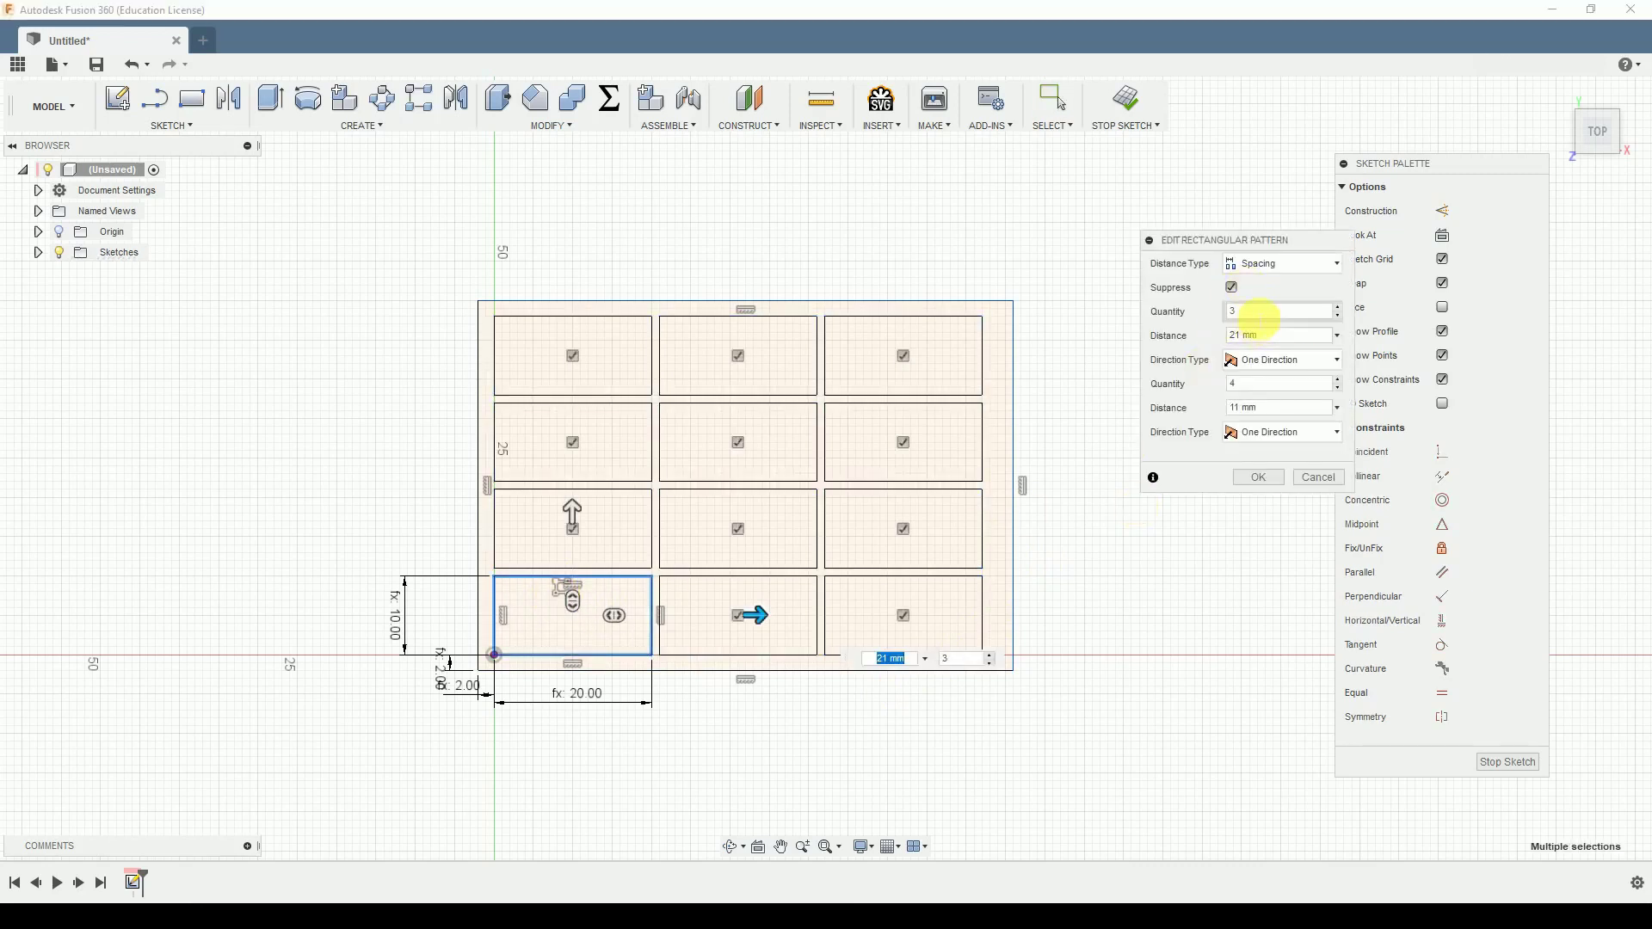
{"action": "double_click", "coordinate": [1258, 313]}
{"action": "type", "text": "x"}
{"action": "left_click", "coordinate": [1265, 340]}
{"action": "left_click", "coordinate": [1277, 385]}
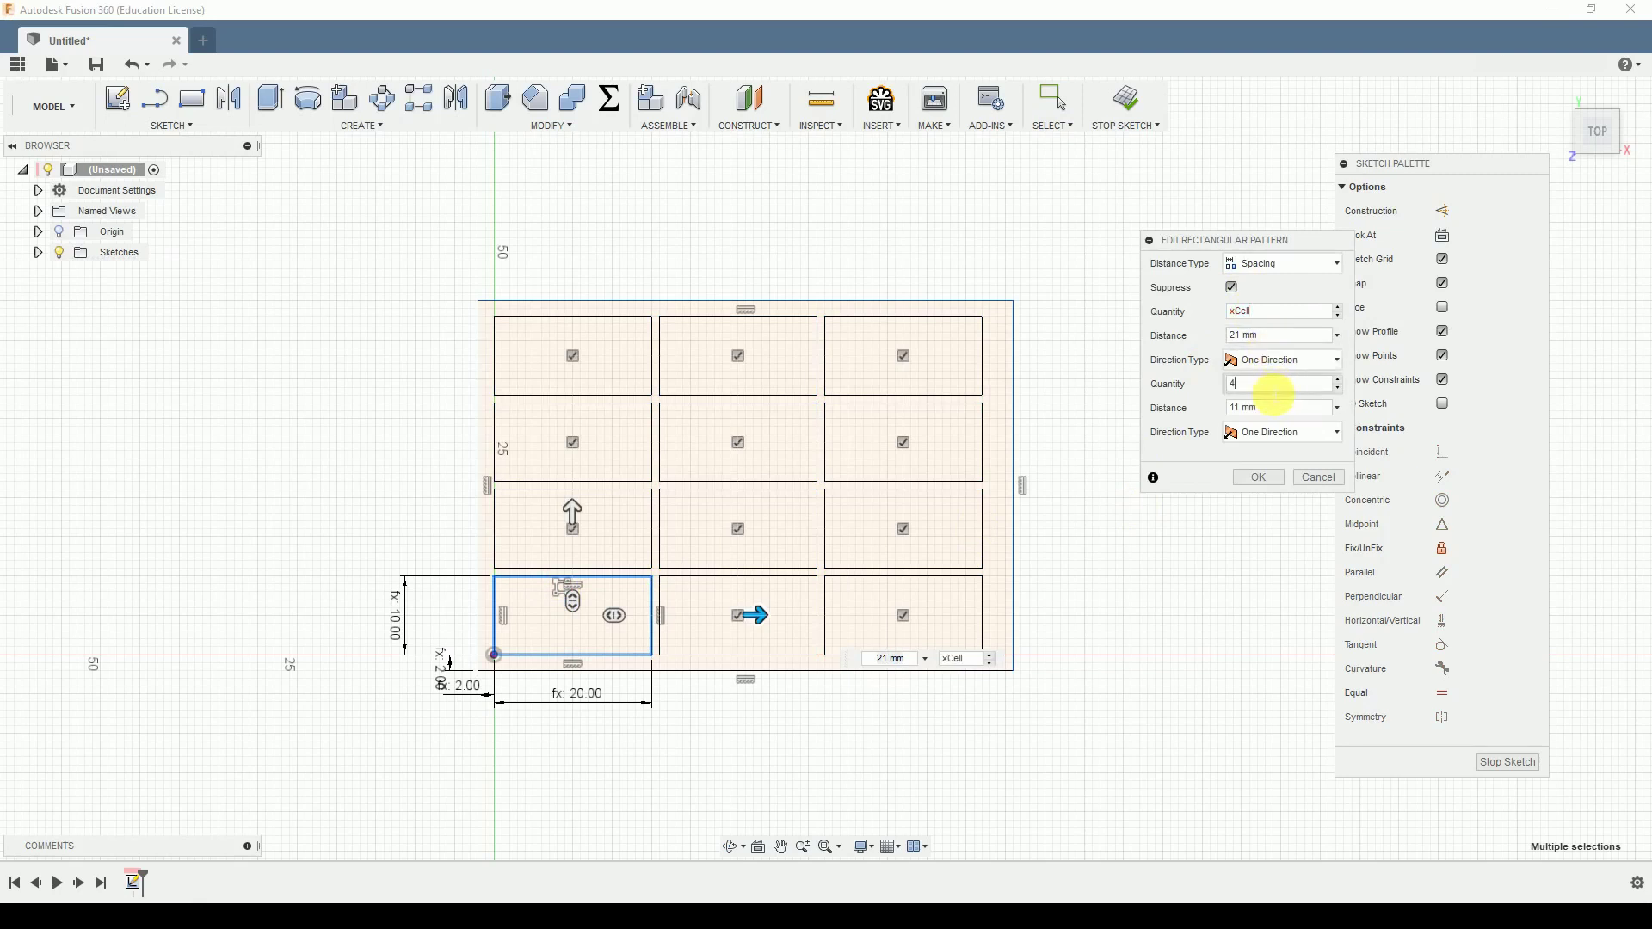
{"action": "double_click", "coordinate": [1278, 389]}
{"action": "type", "text": "y"}
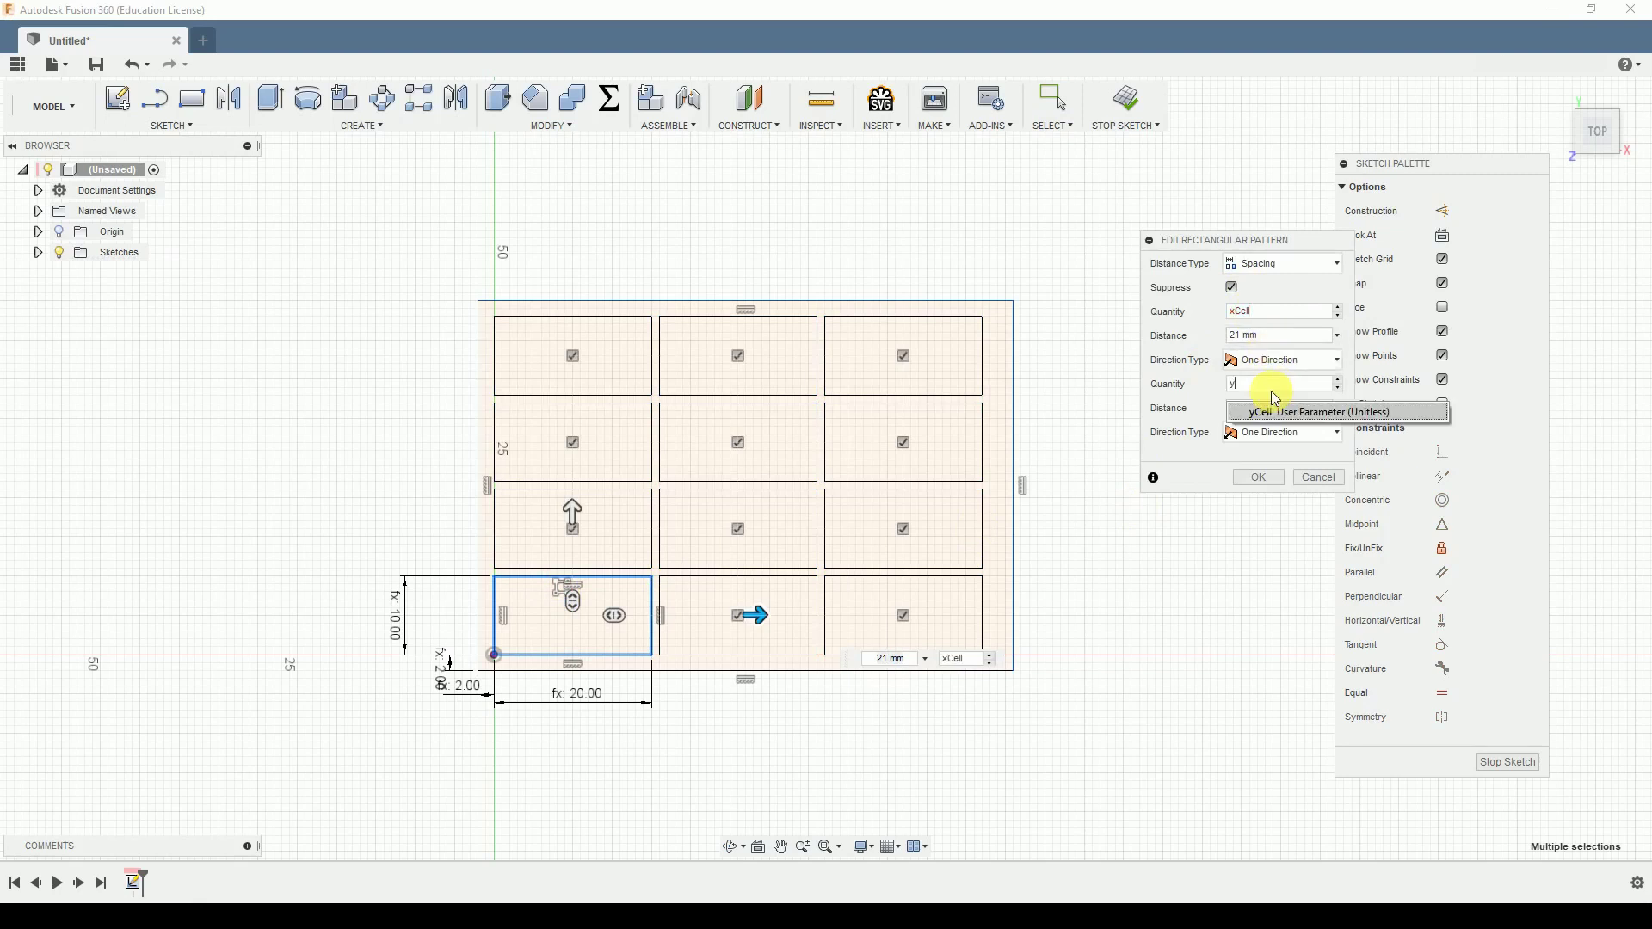
{"action": "left_click", "coordinate": [1272, 414]}
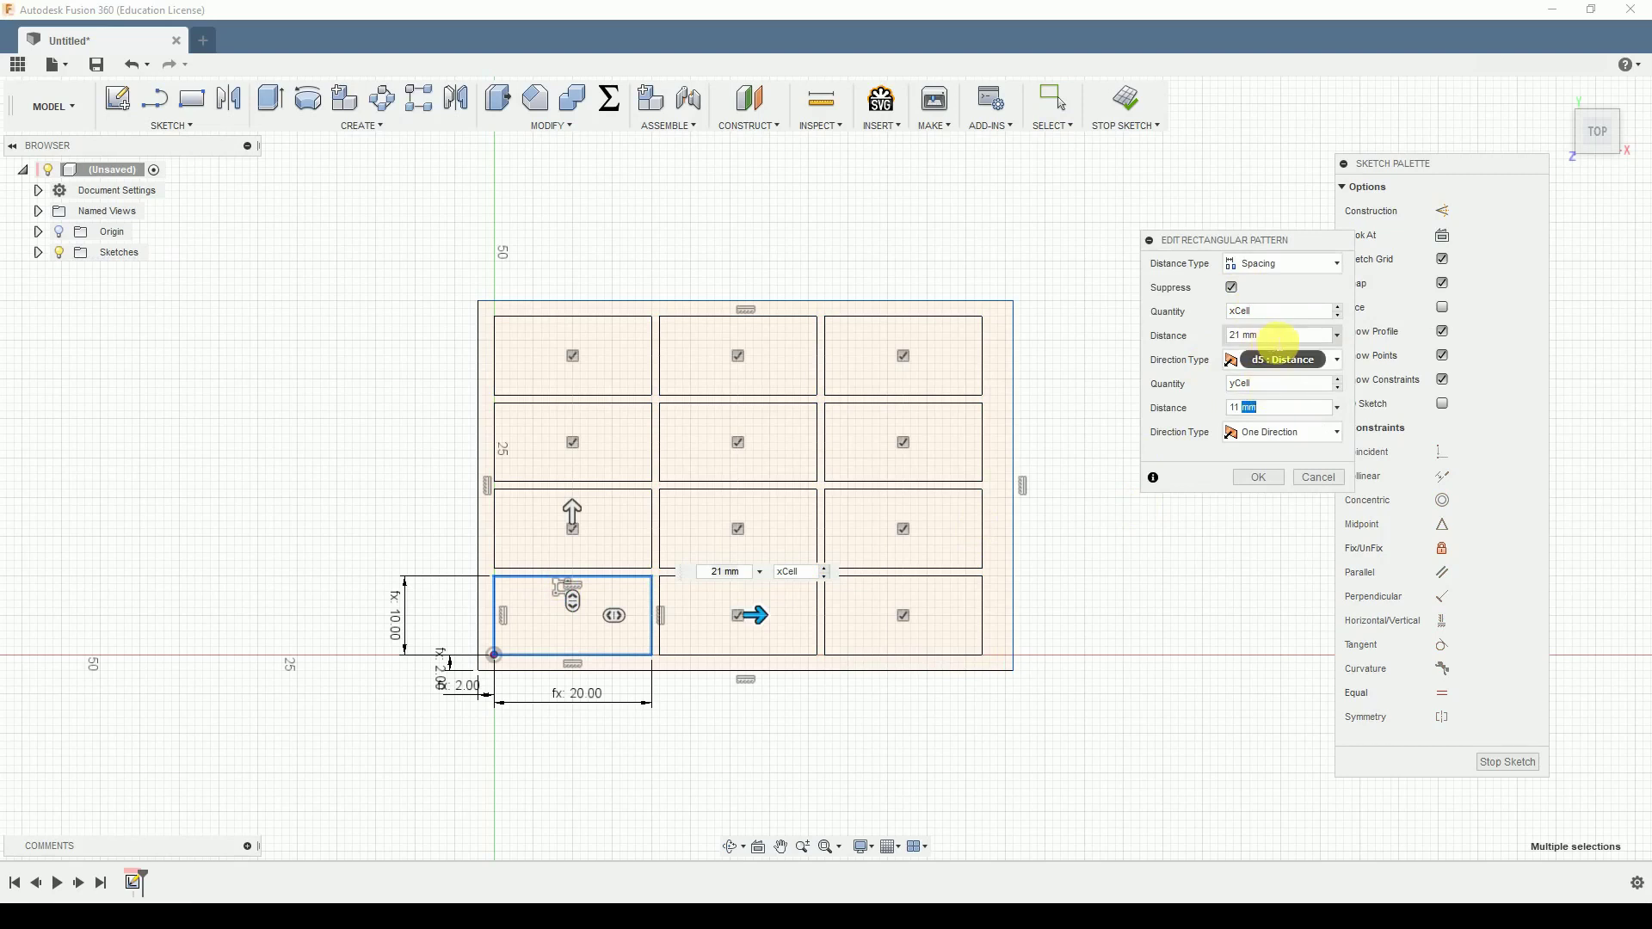
Step: Set the rectangular pattern's horizontal distance to the expression cWidth+cSpacing
{"action": "left_click", "coordinate": [1280, 337]}
{"action": "triple_click", "coordinate": [1279, 338]}
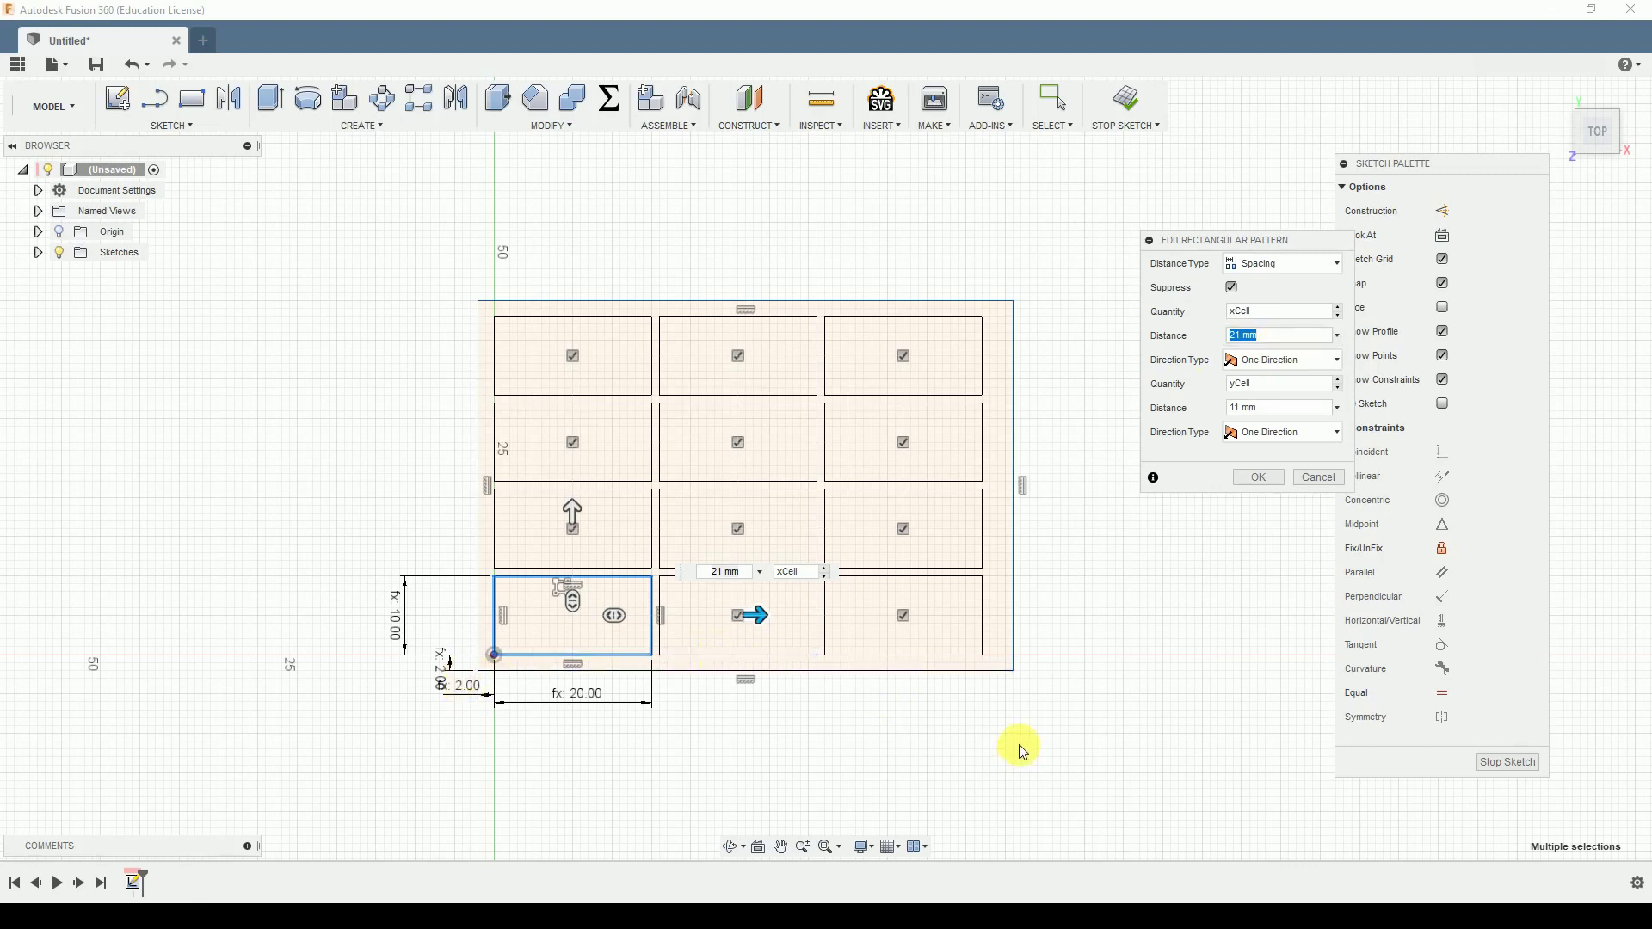
{"action": "type", "text": "c"}
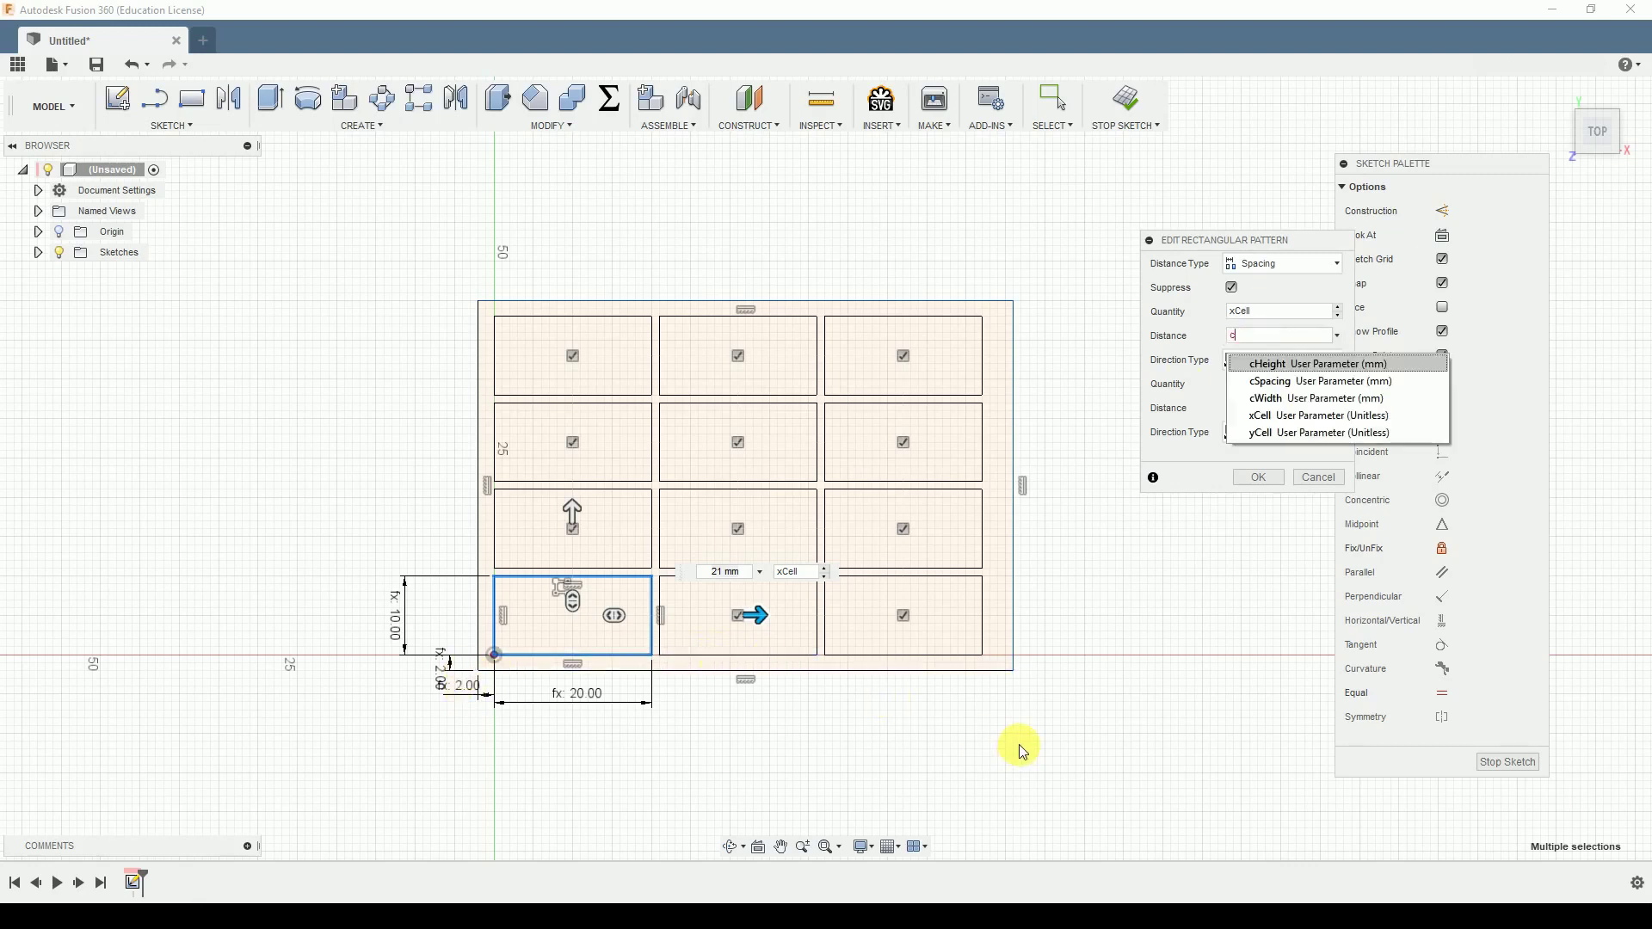
{"action": "type", "text": "w"}
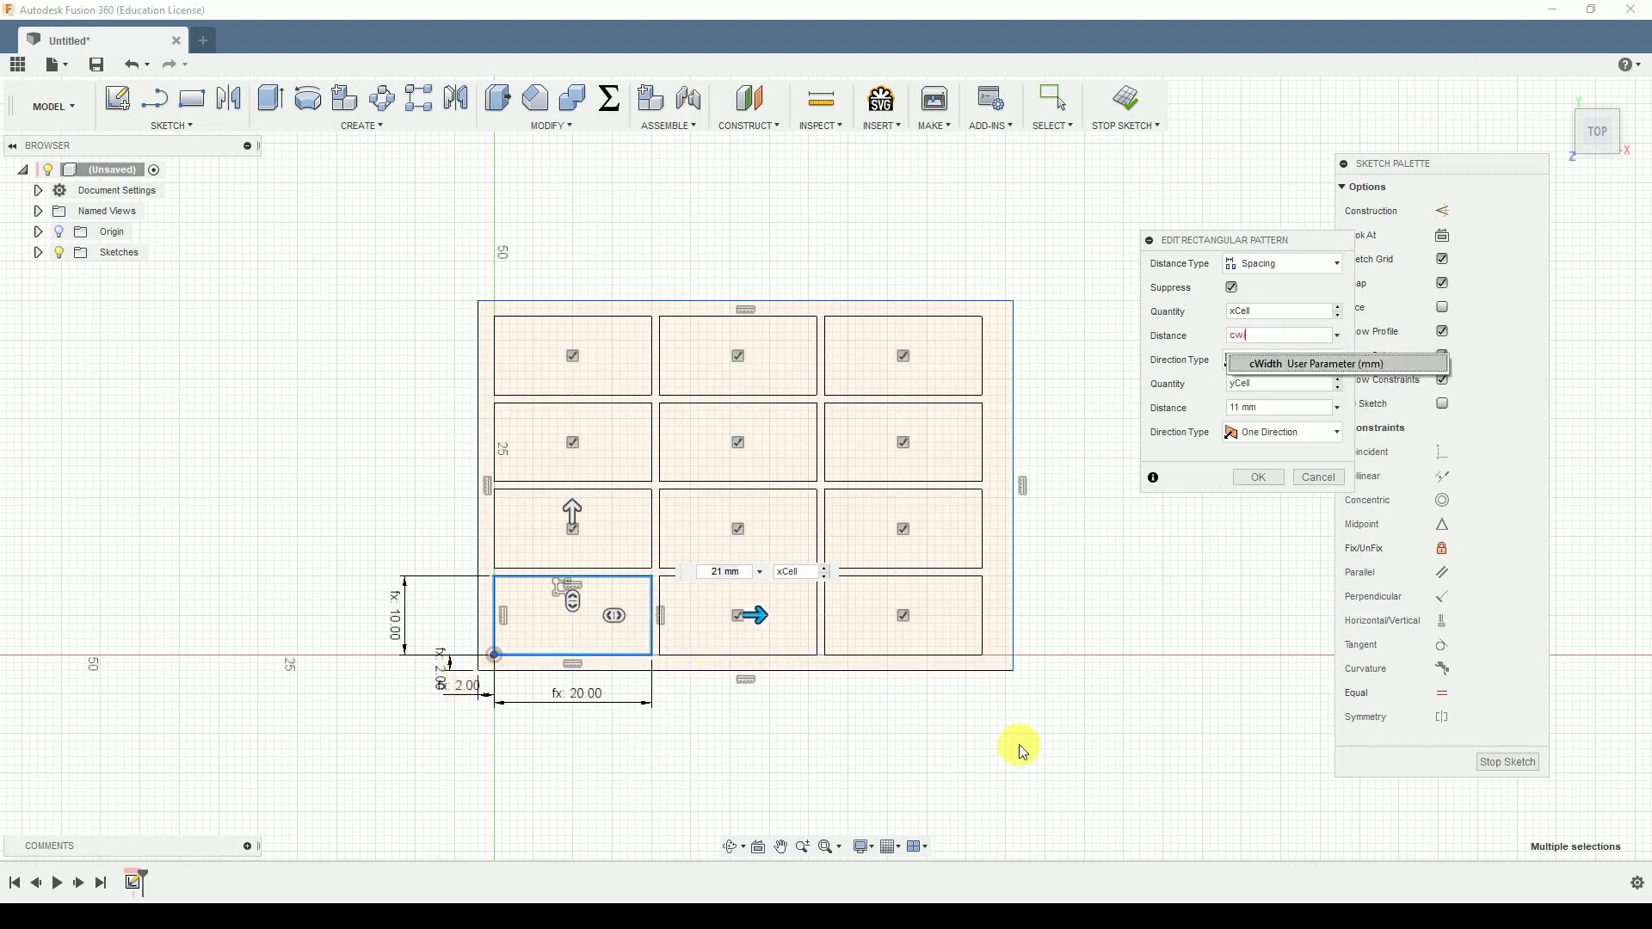
{"action": "left_click", "coordinate": [1284, 363]}
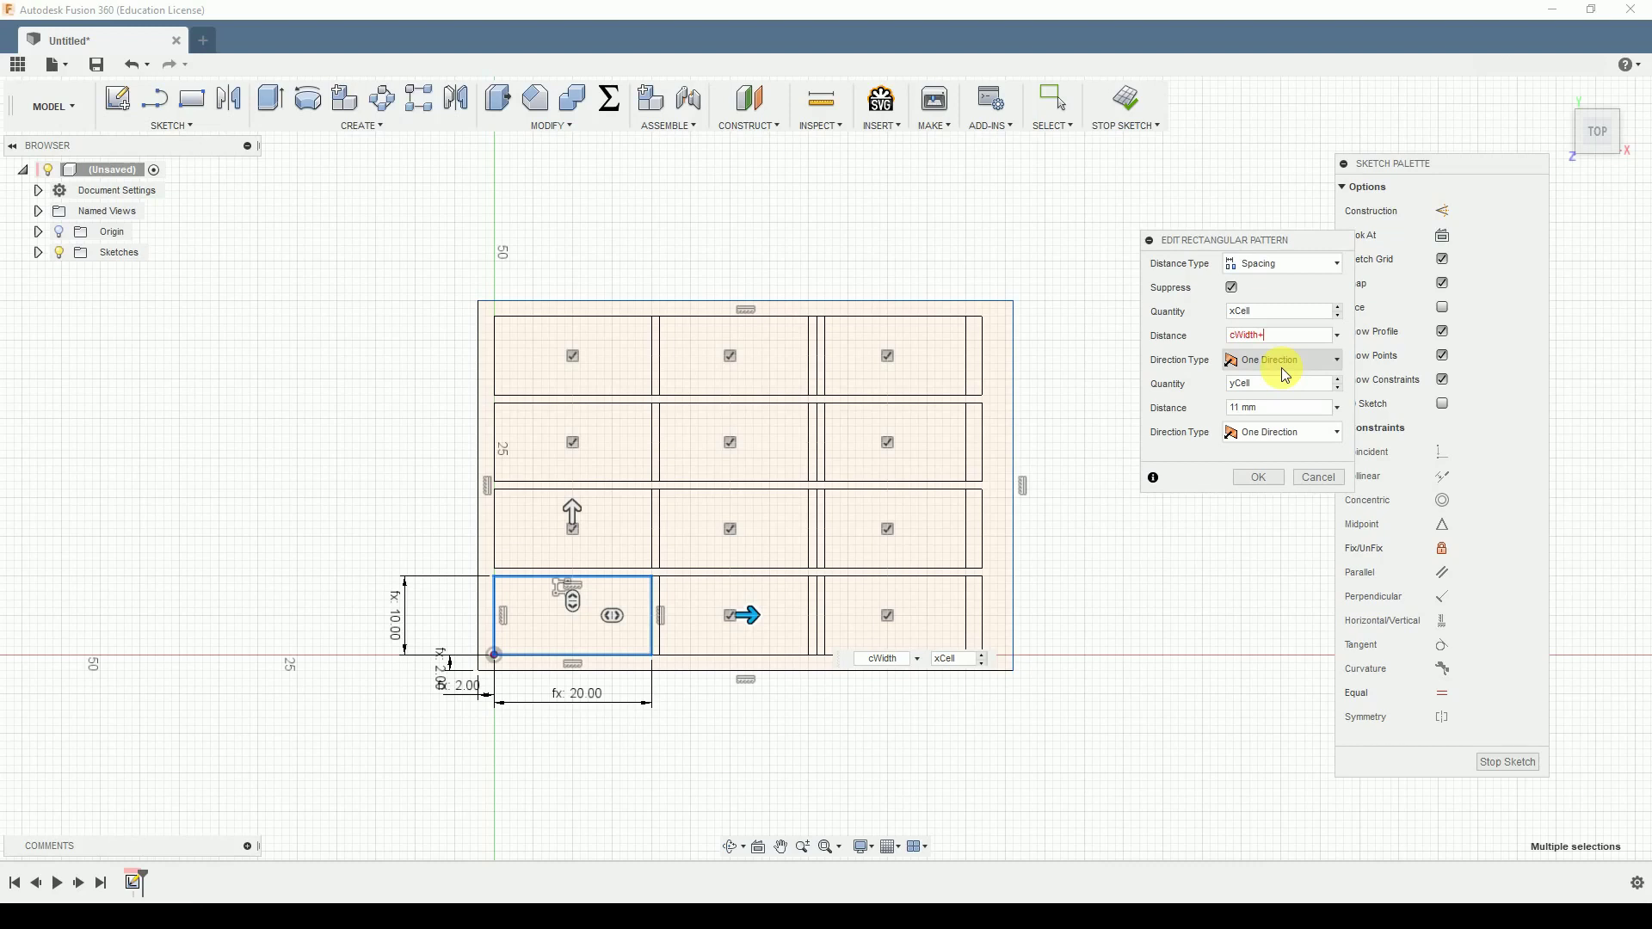
{"action": "type", "text": "+w"}
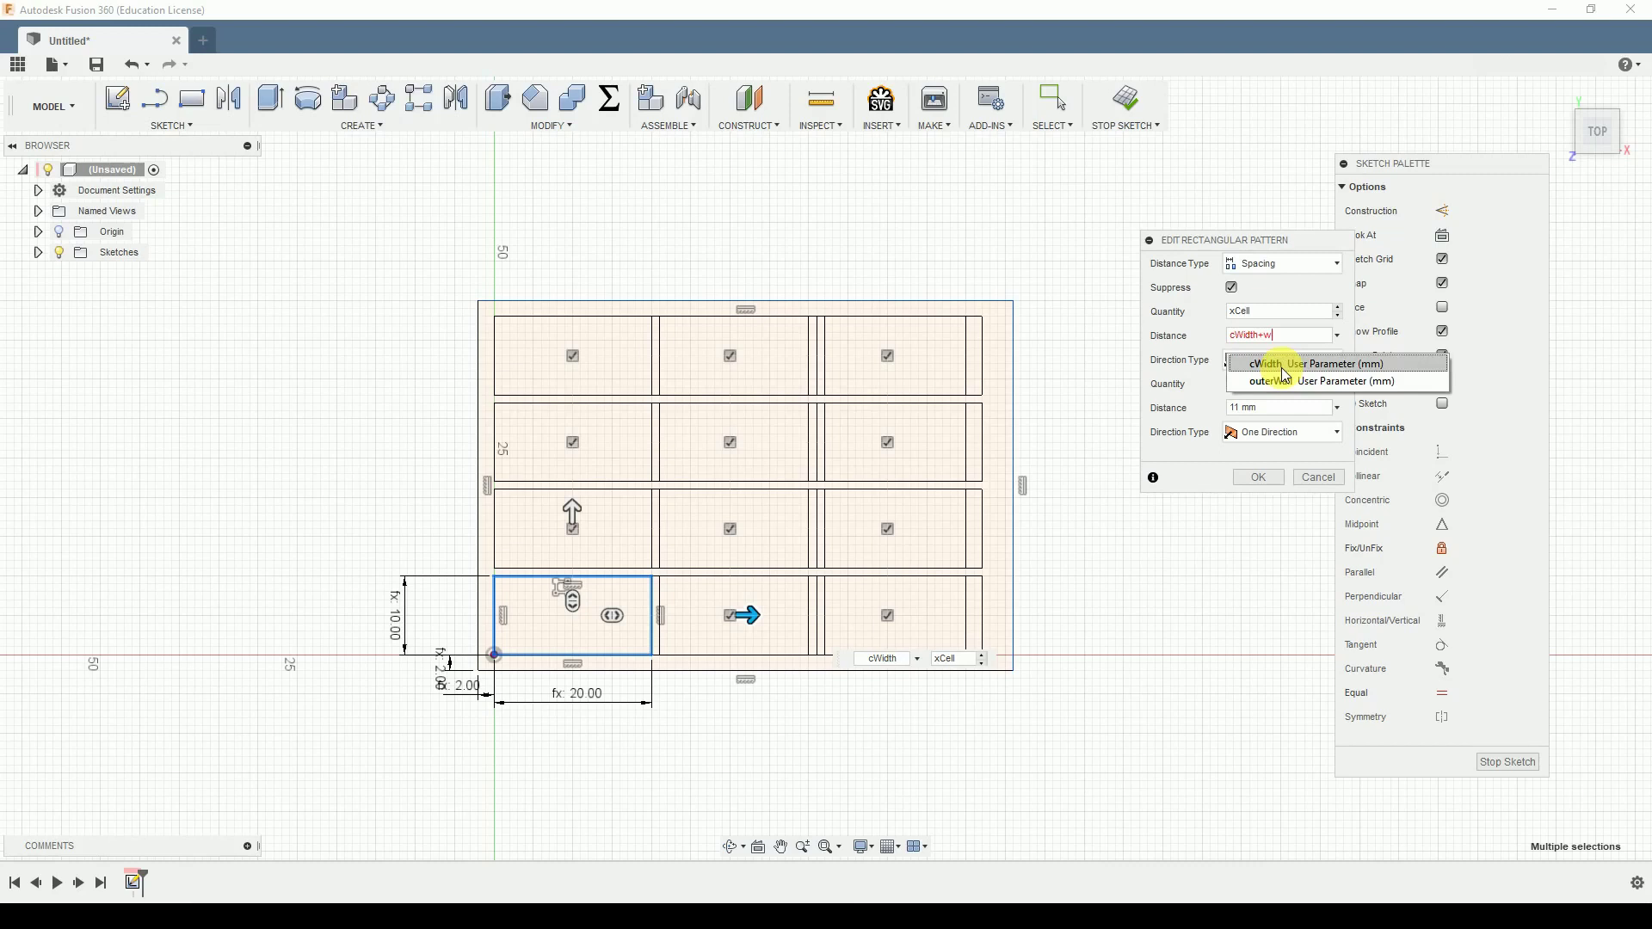
{"action": "key", "text": "BackSpace"}
{"action": "type", "text": "s"}
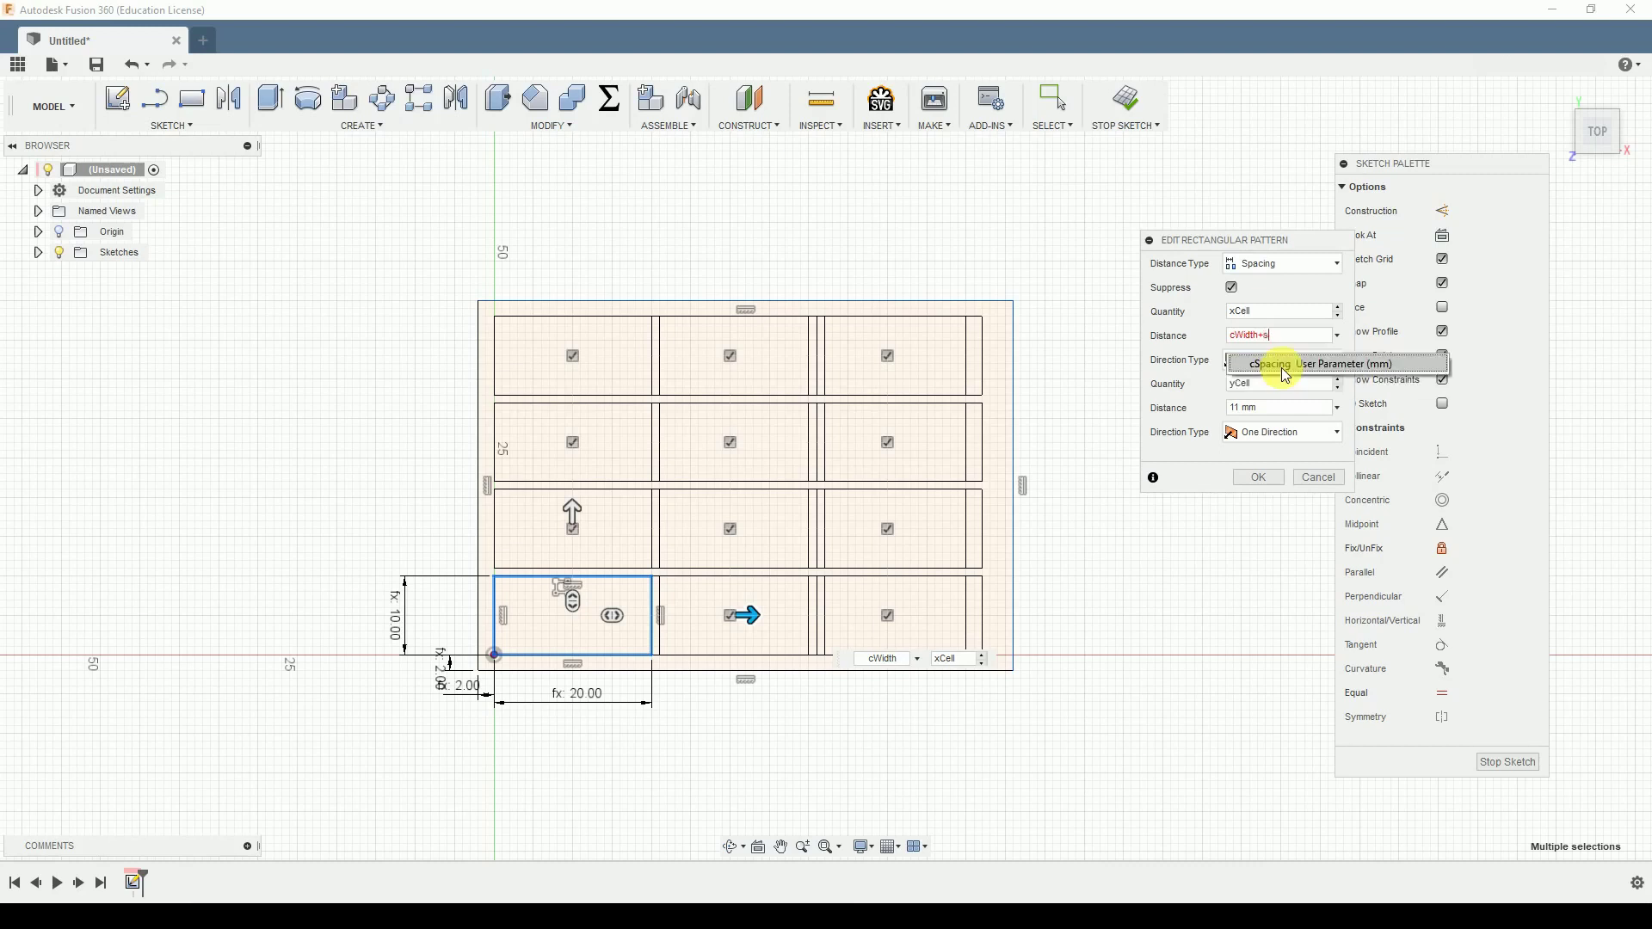
{"action": "left_click", "coordinate": [1286, 375]}
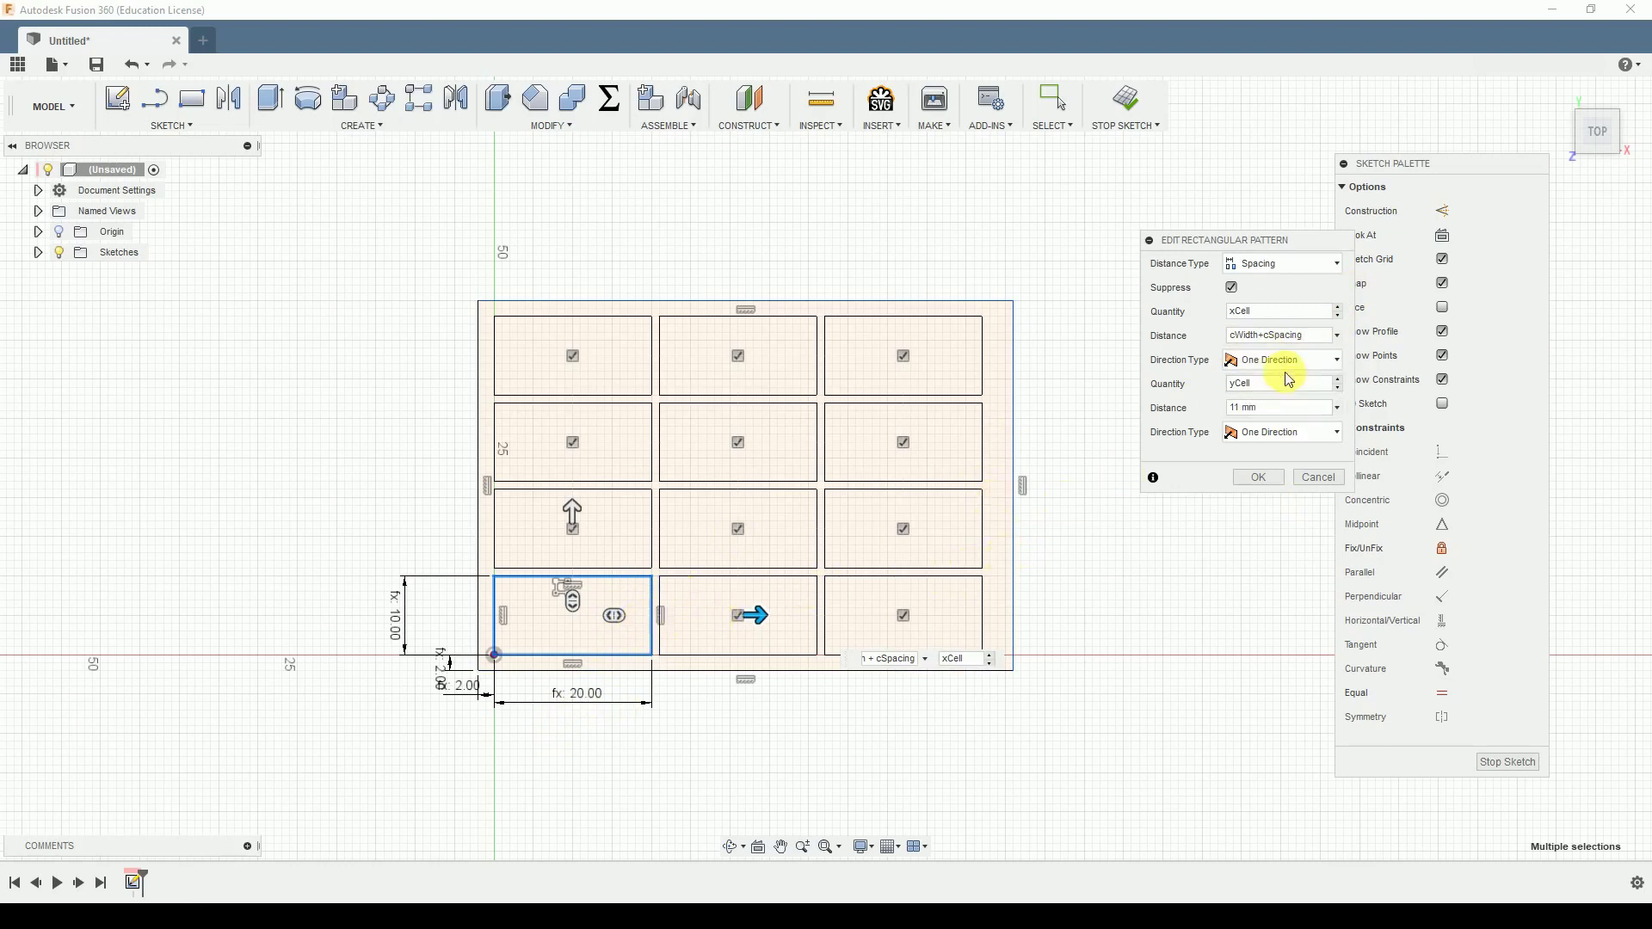
Step: Set the rectangular pattern's vertical distance to cHeight+cSpacing and apply the pattern edit
{"action": "double_click", "coordinate": [1289, 409]}
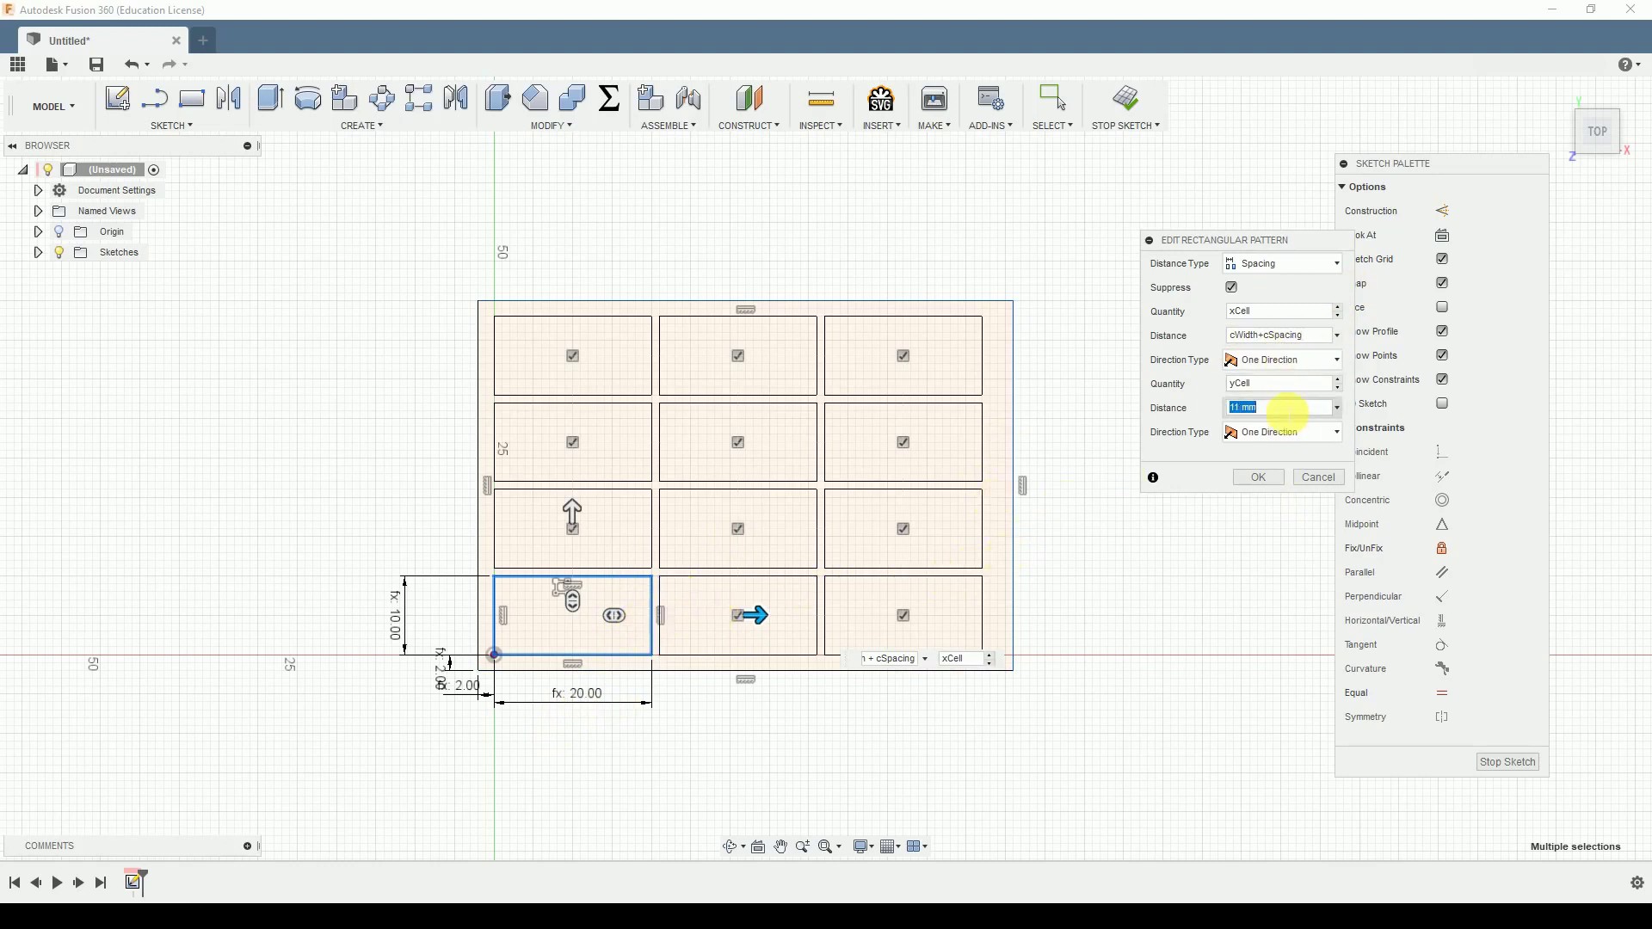
{"action": "type", "text": "ch"}
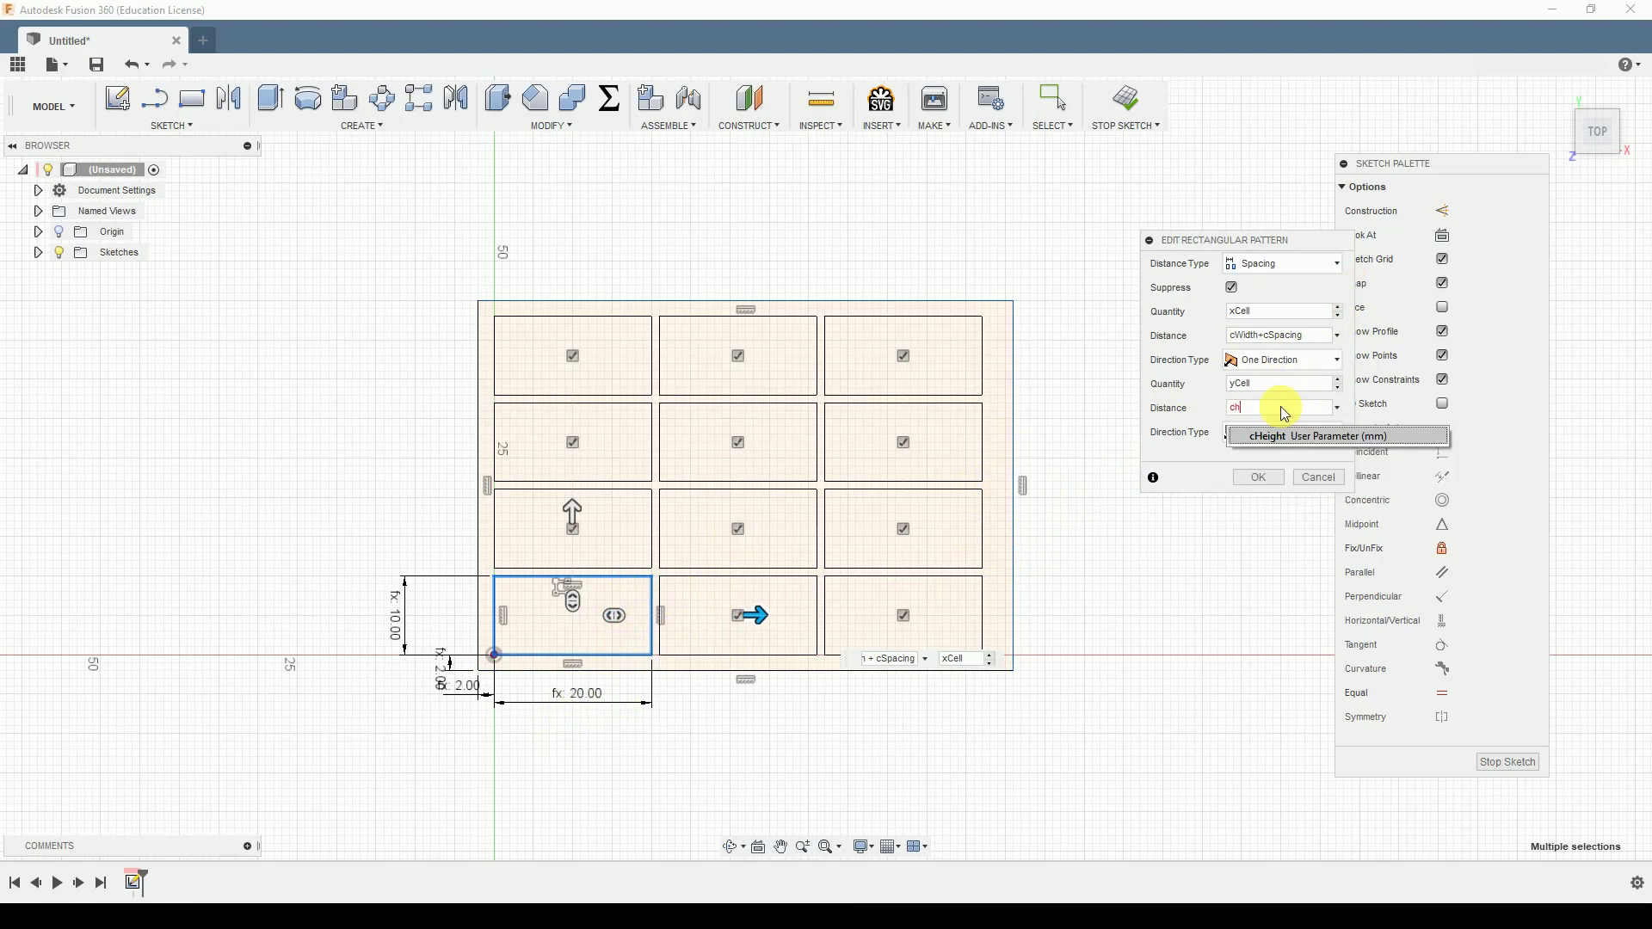
{"action": "key", "text": "Return"}
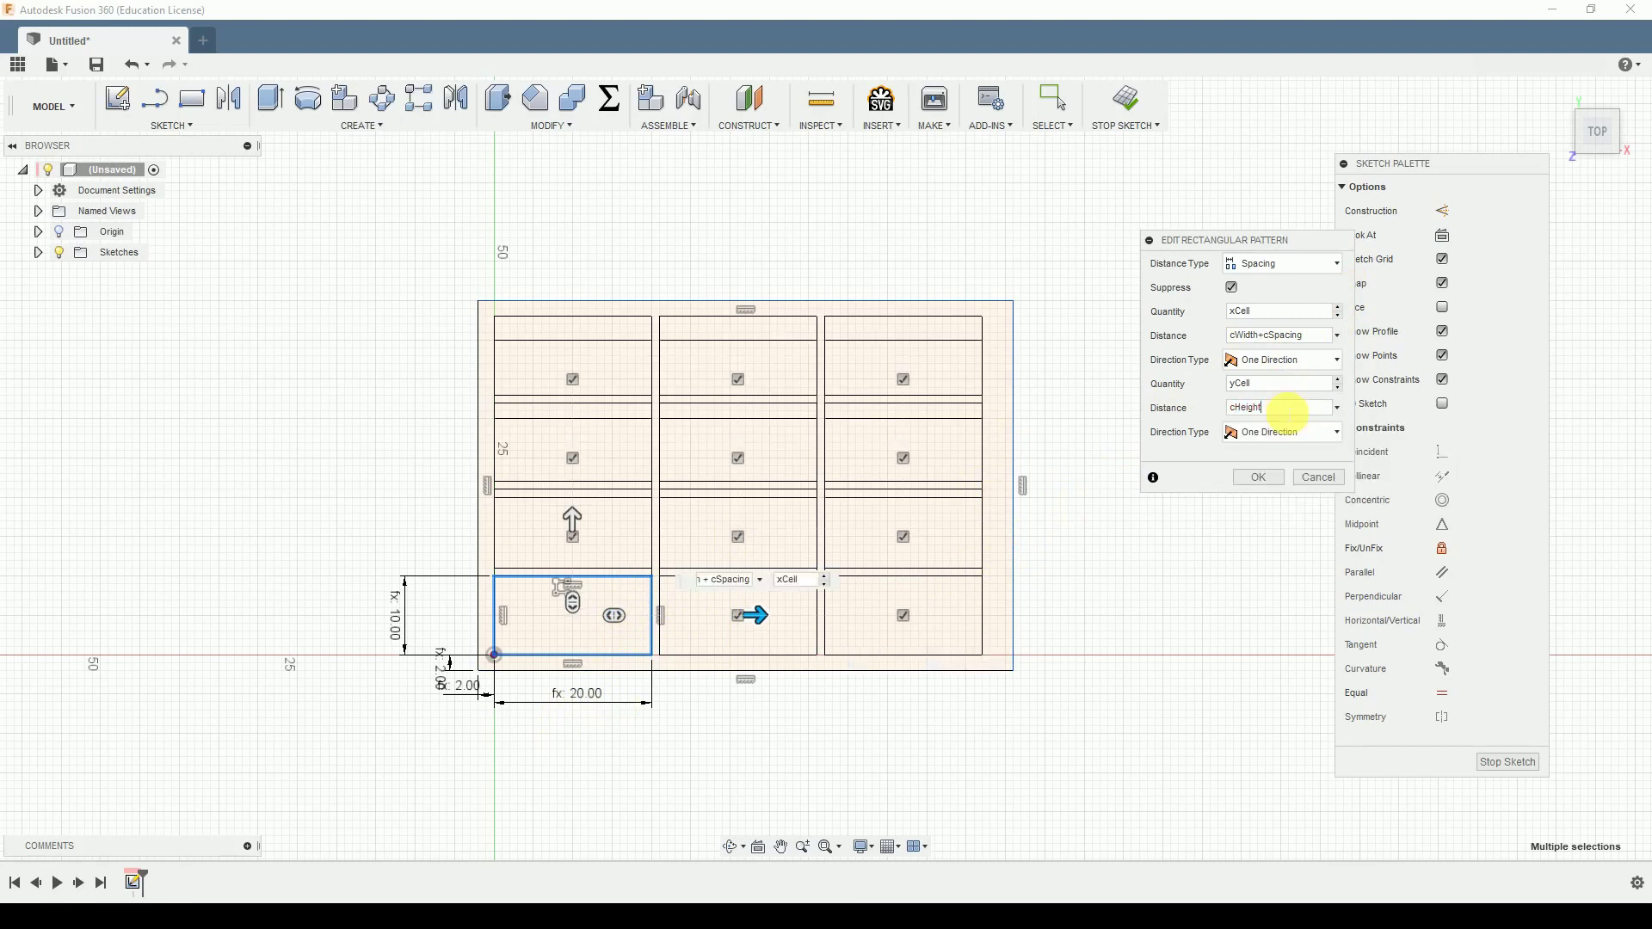
{"action": "type", "text": "+c"}
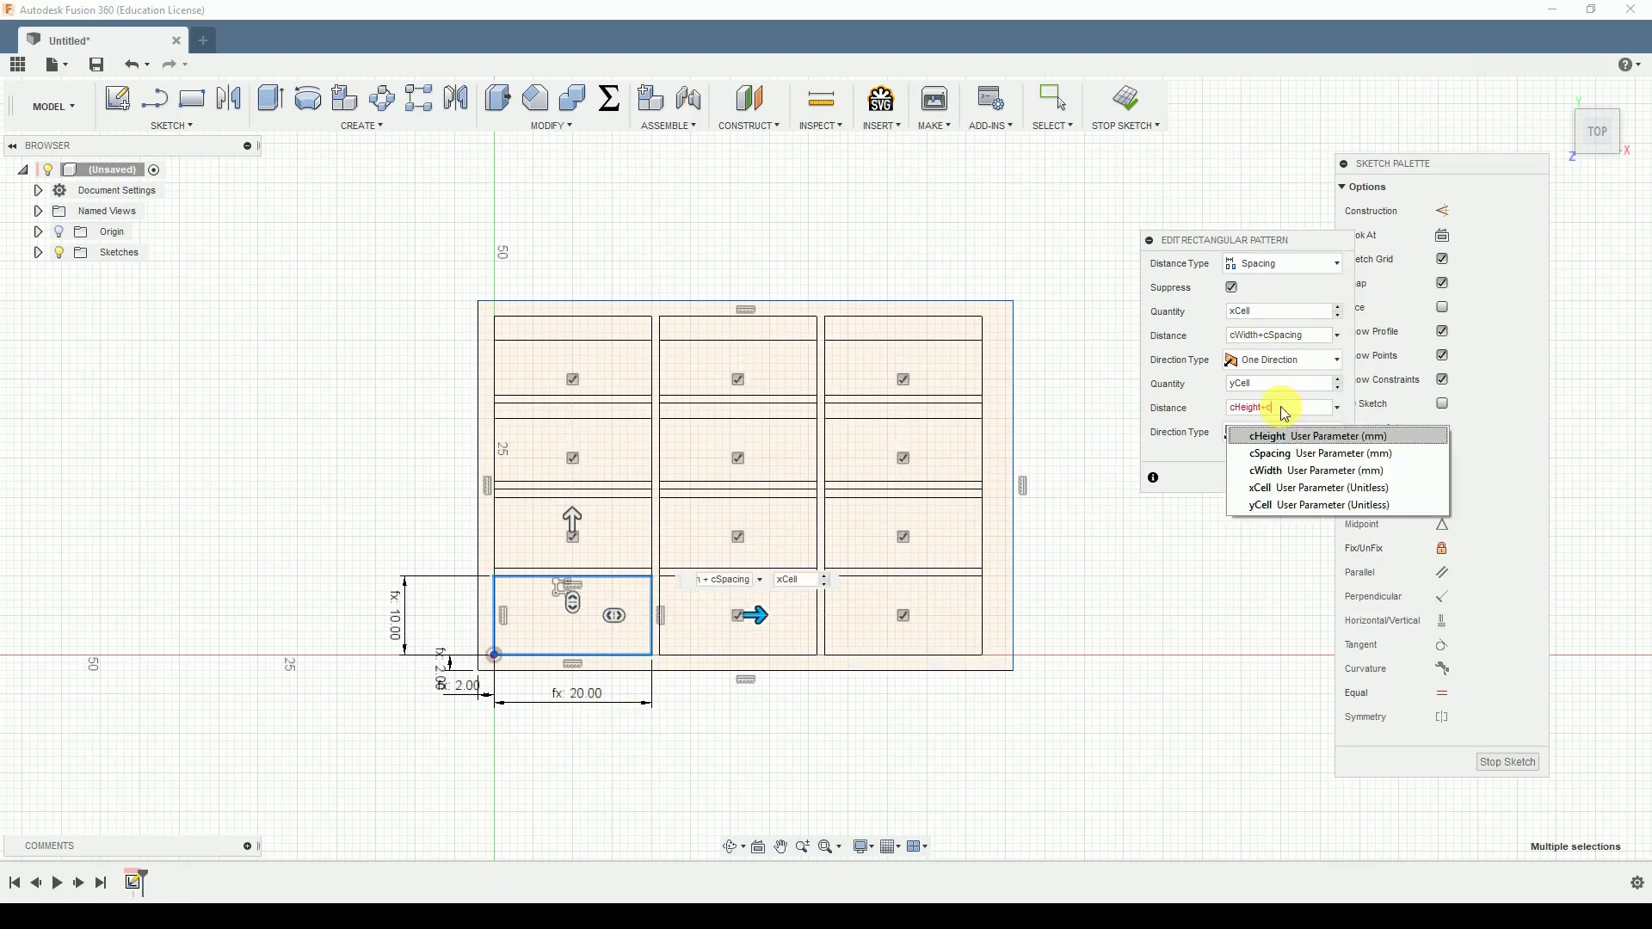
{"action": "type", "text": "s"}
{"action": "key", "text": "Return"}
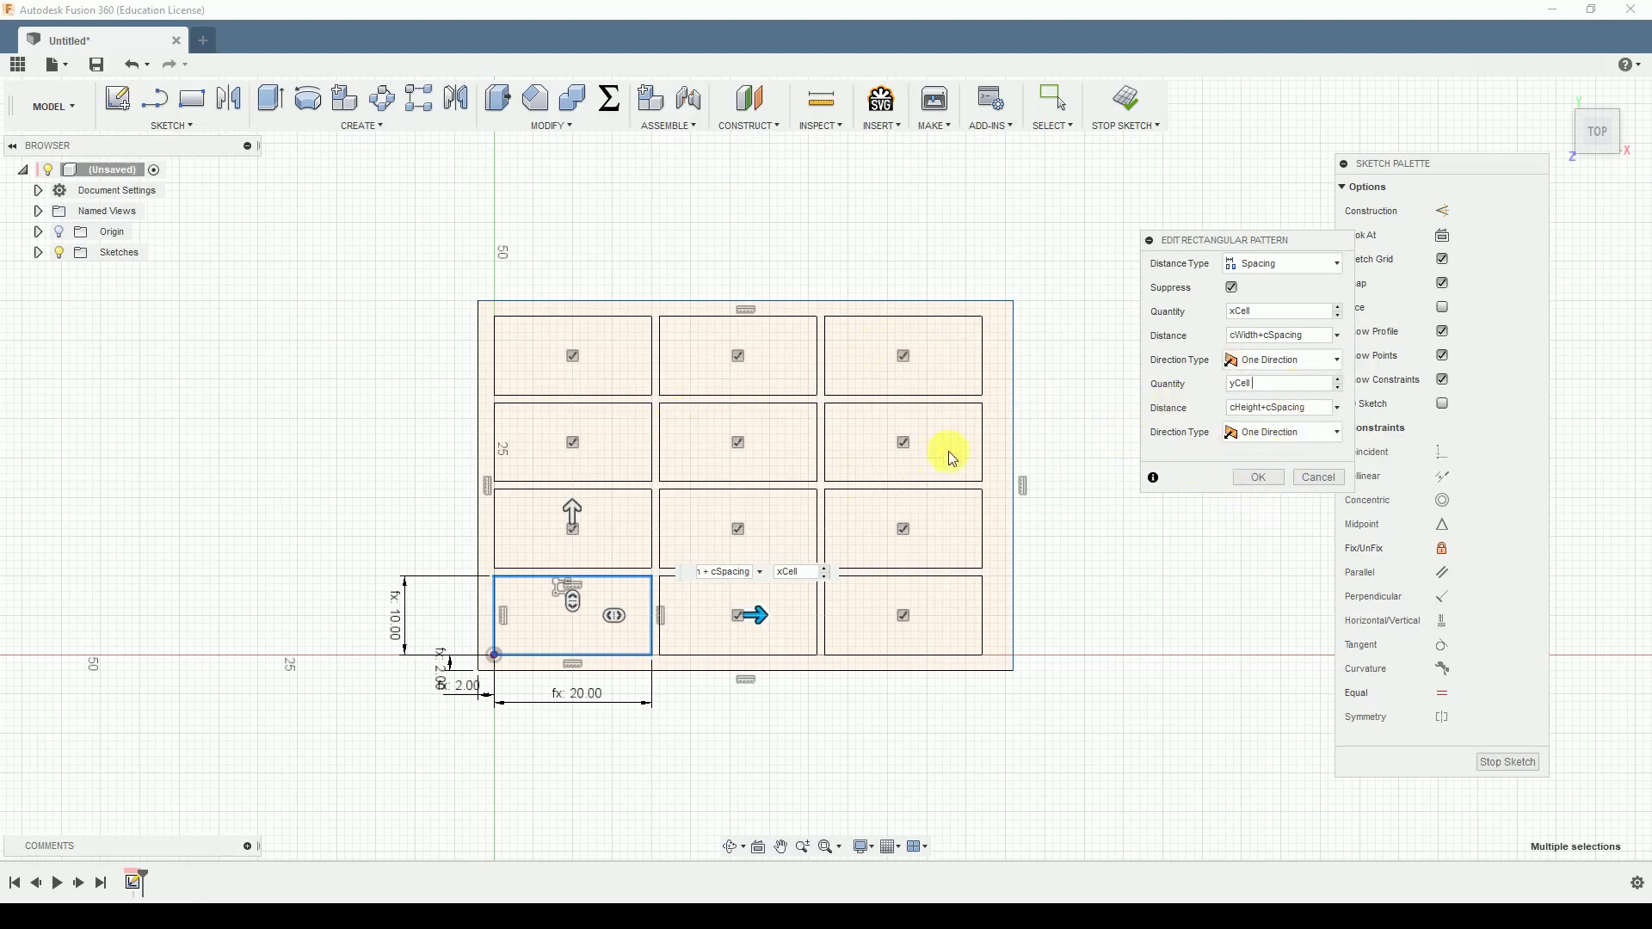
{"action": "left_click", "coordinate": [1256, 478]}
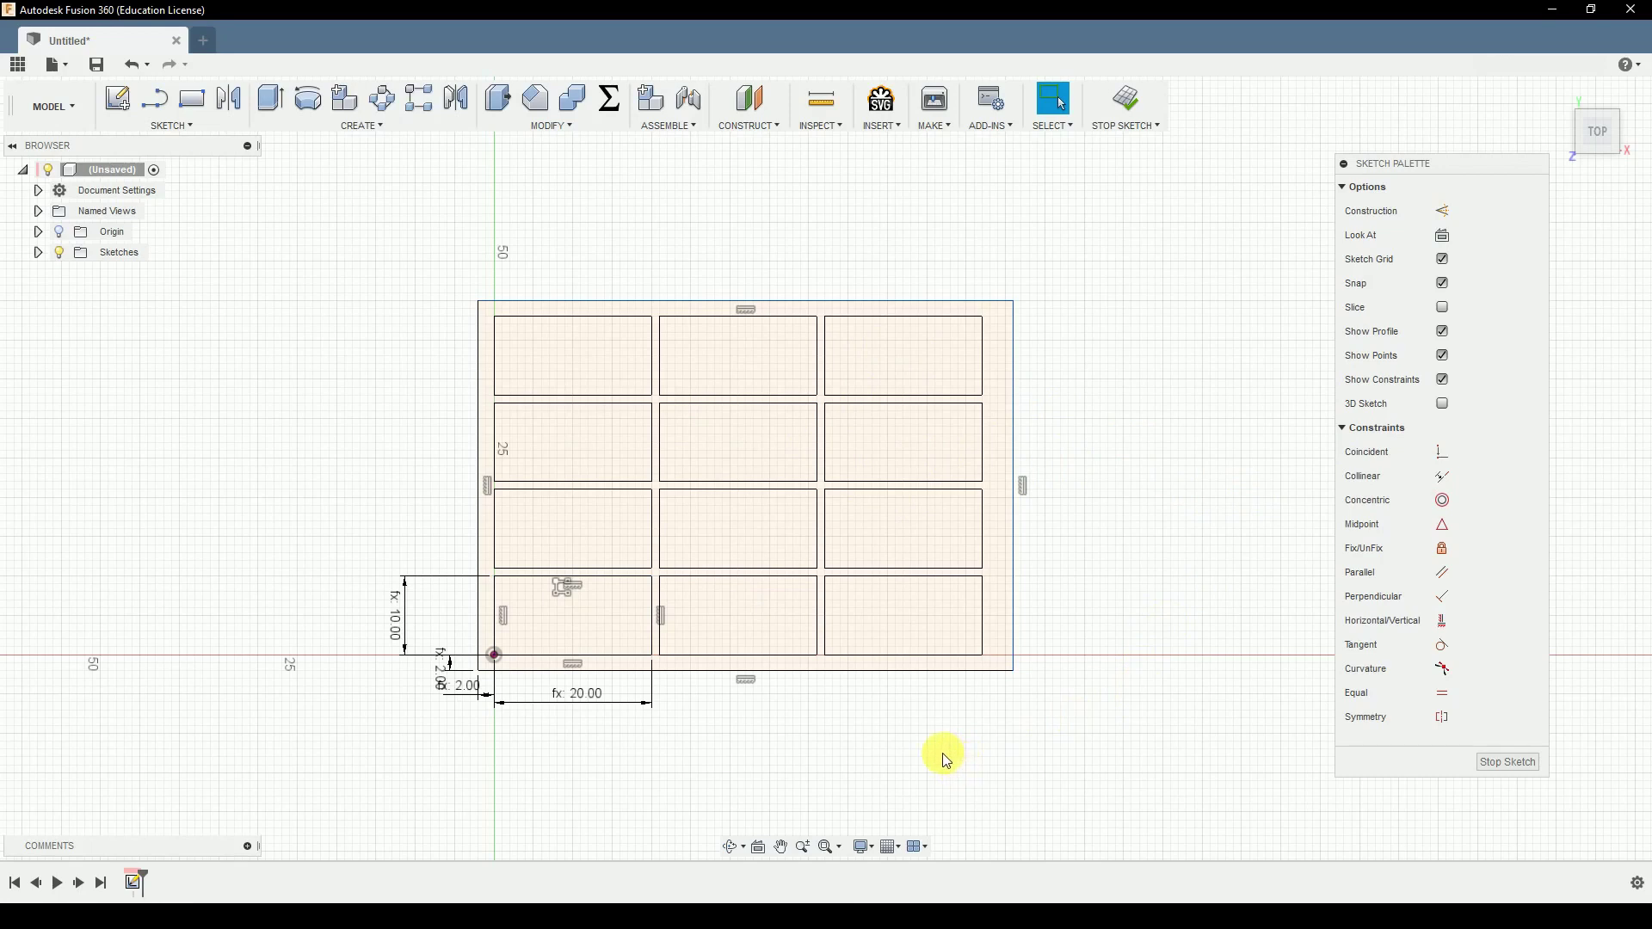
Step: Dimension the outer rectangle's bottom edge below the cells and enter 2*outerWall+xCell*cWidth as its expression
{"action": "key", "text": "d"}
{"action": "left_click", "coordinate": [852, 671]}
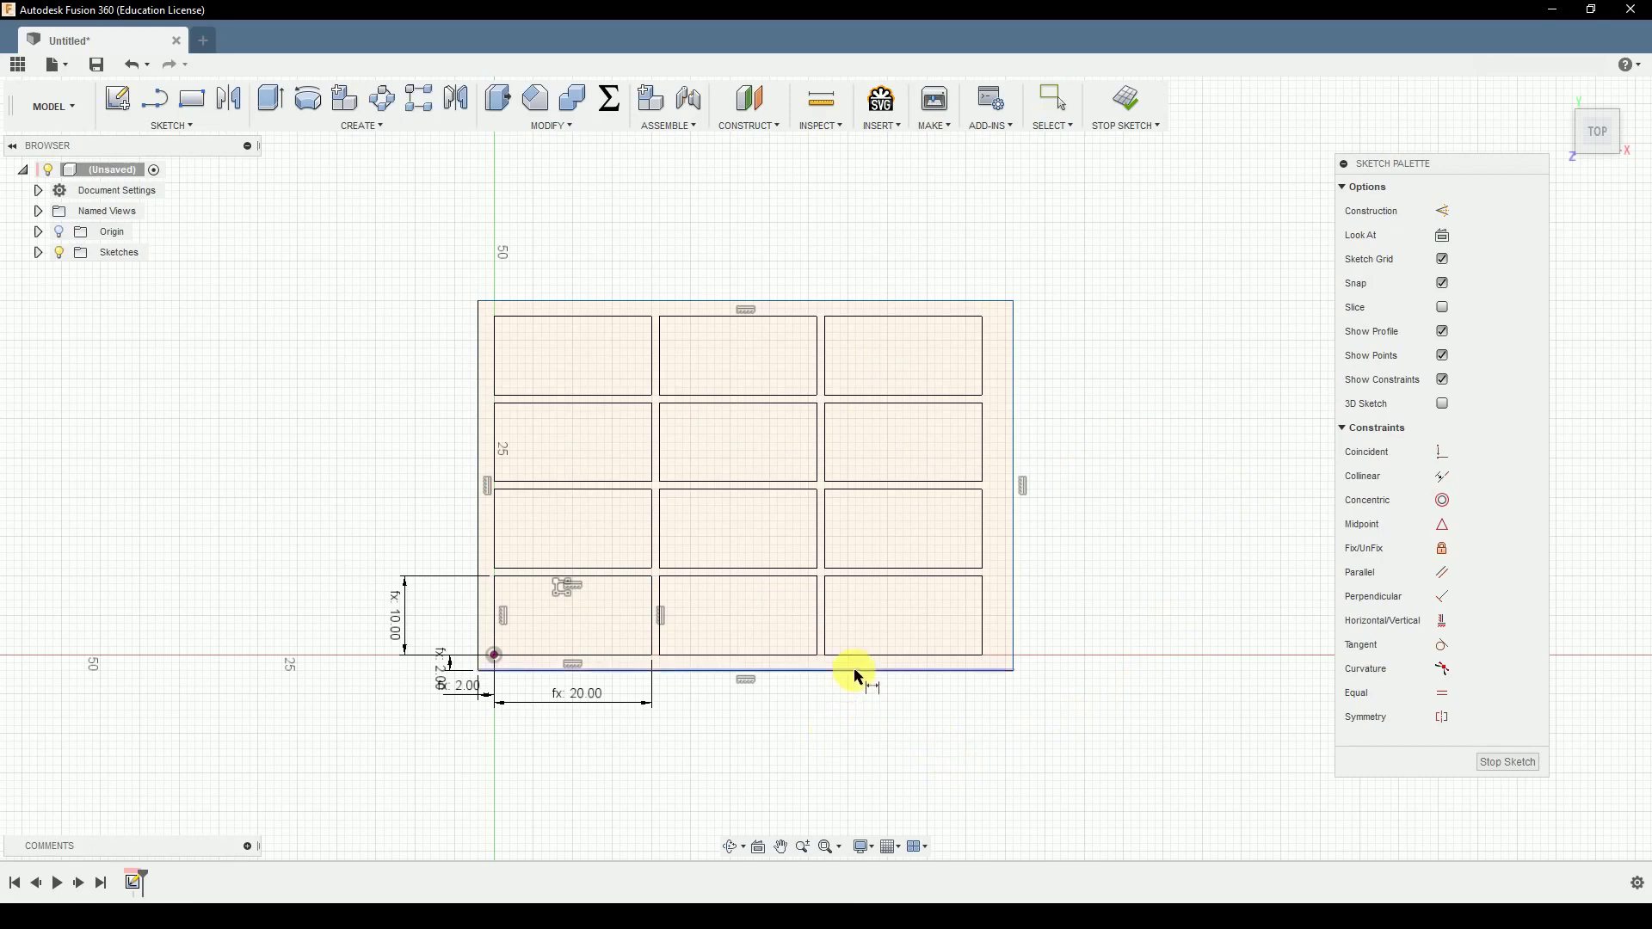
{"action": "left_click", "coordinate": [771, 776]}
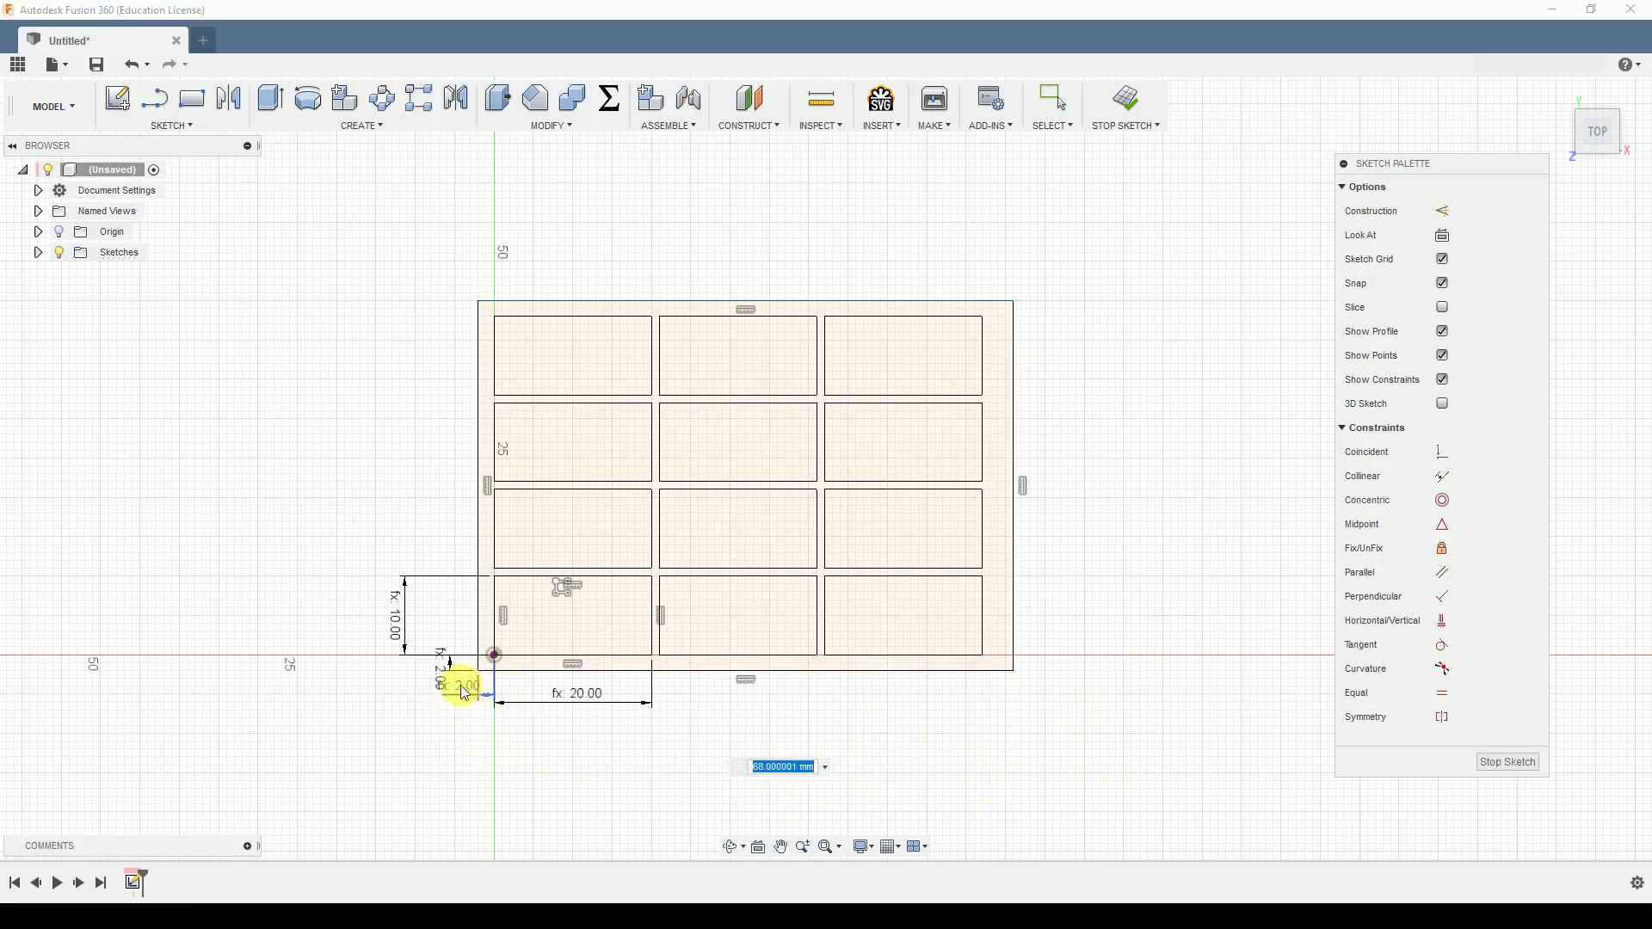
{"action": "type", "text": "2"}
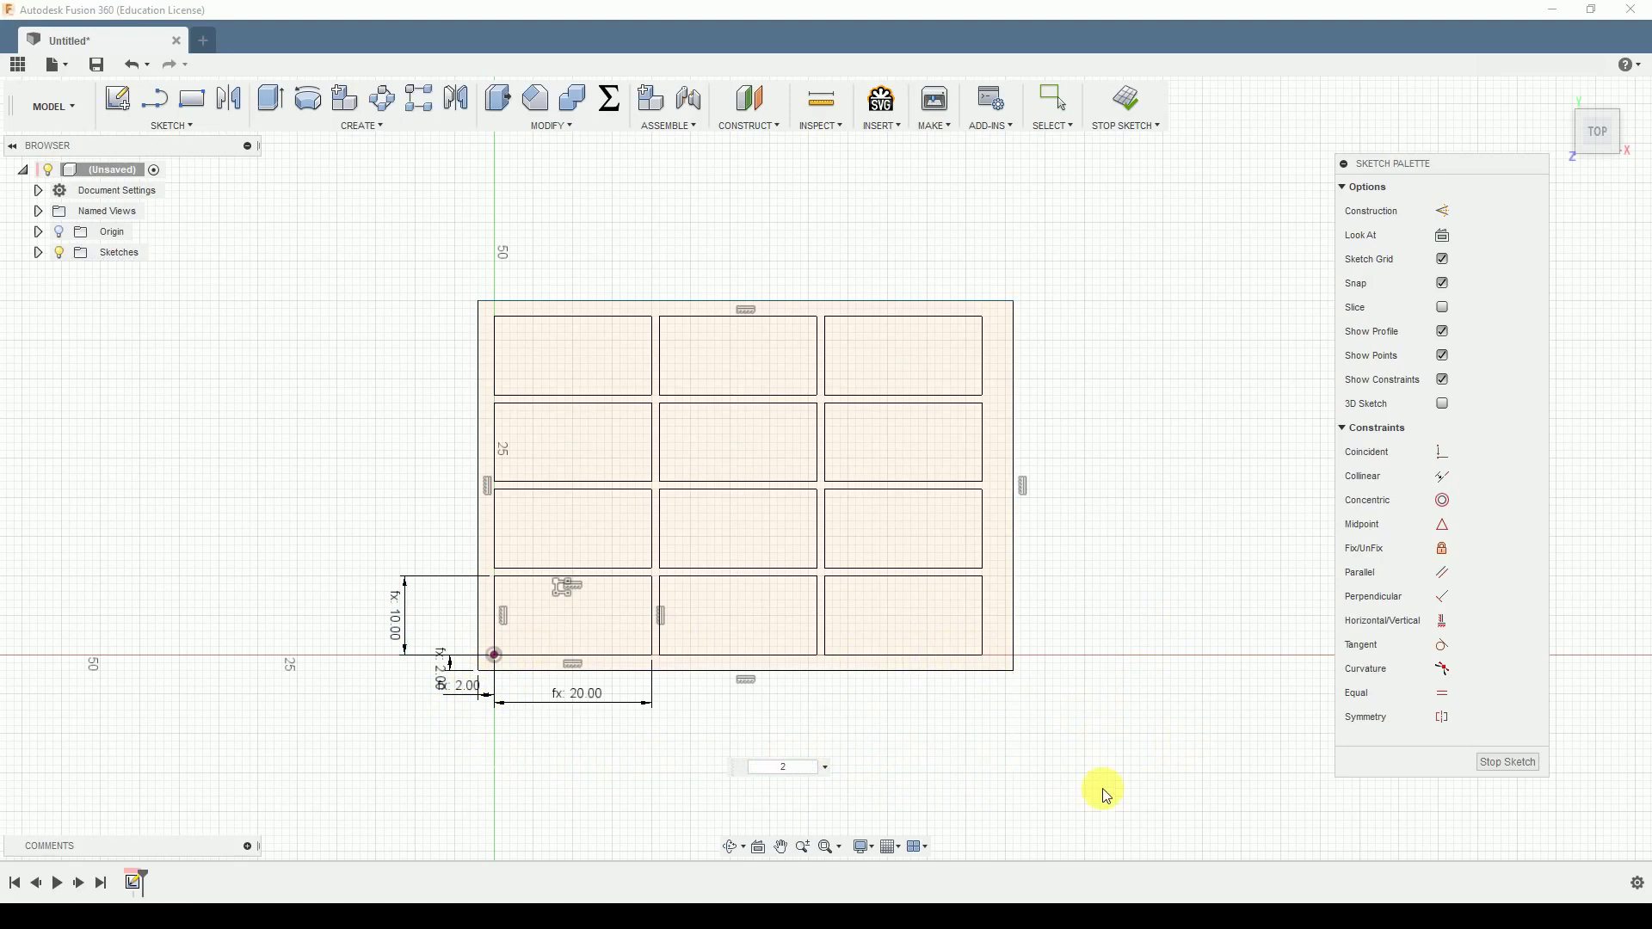
{"action": "type", "text": "*outerWall+x"}
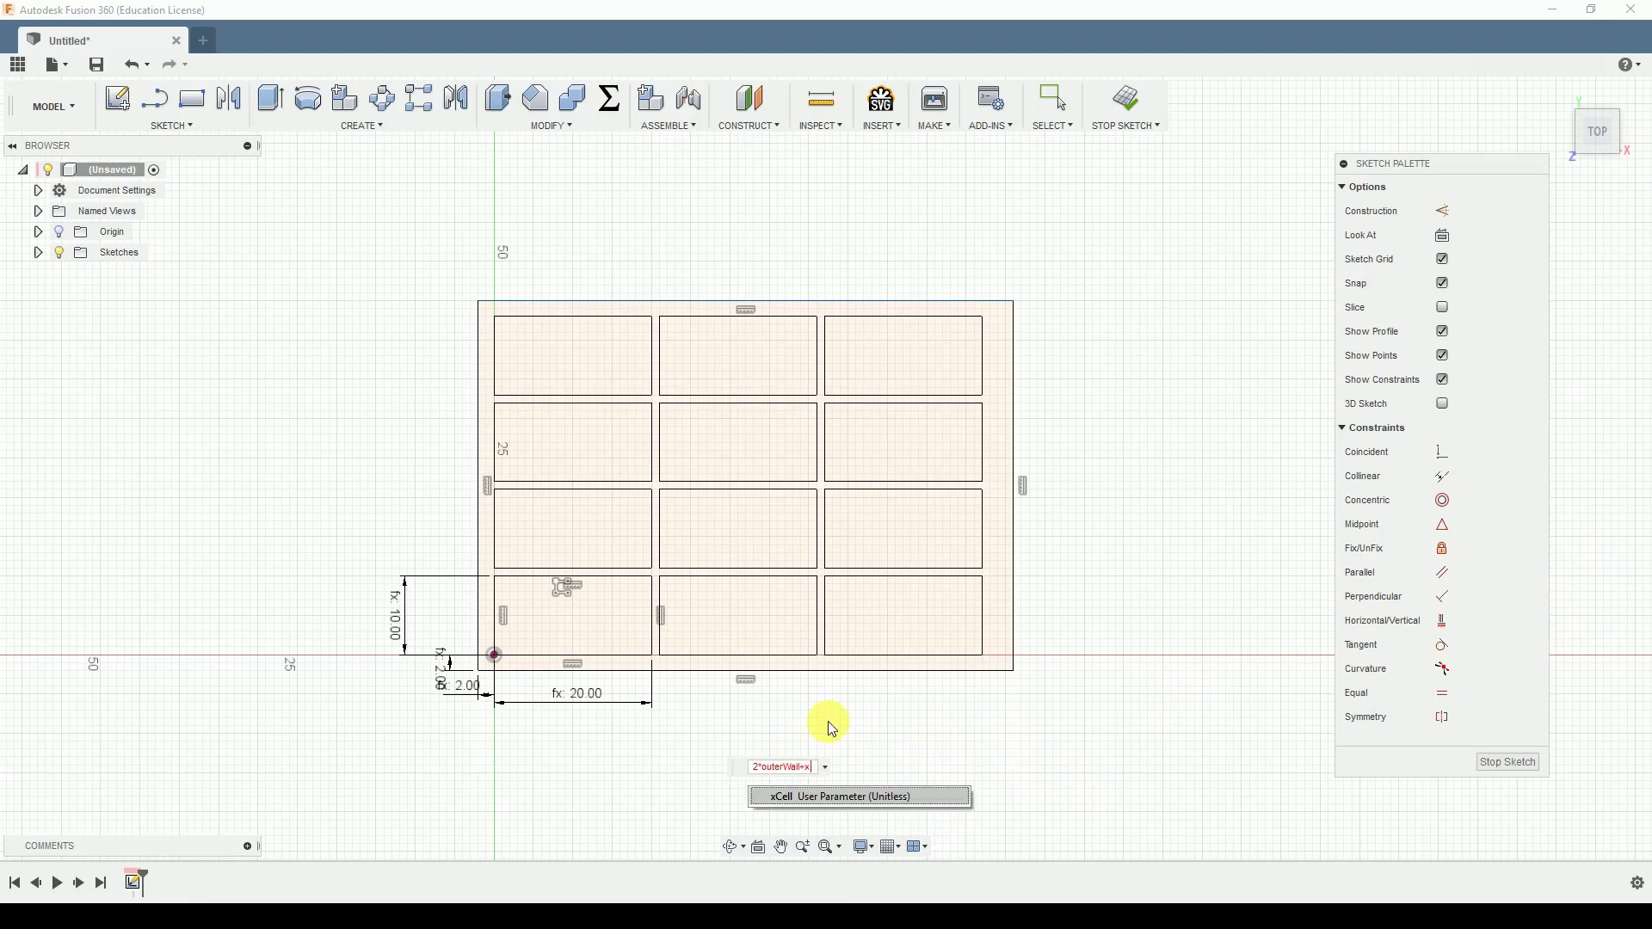
{"action": "key", "text": "Return"}
{"action": "type", "text": "*c"}
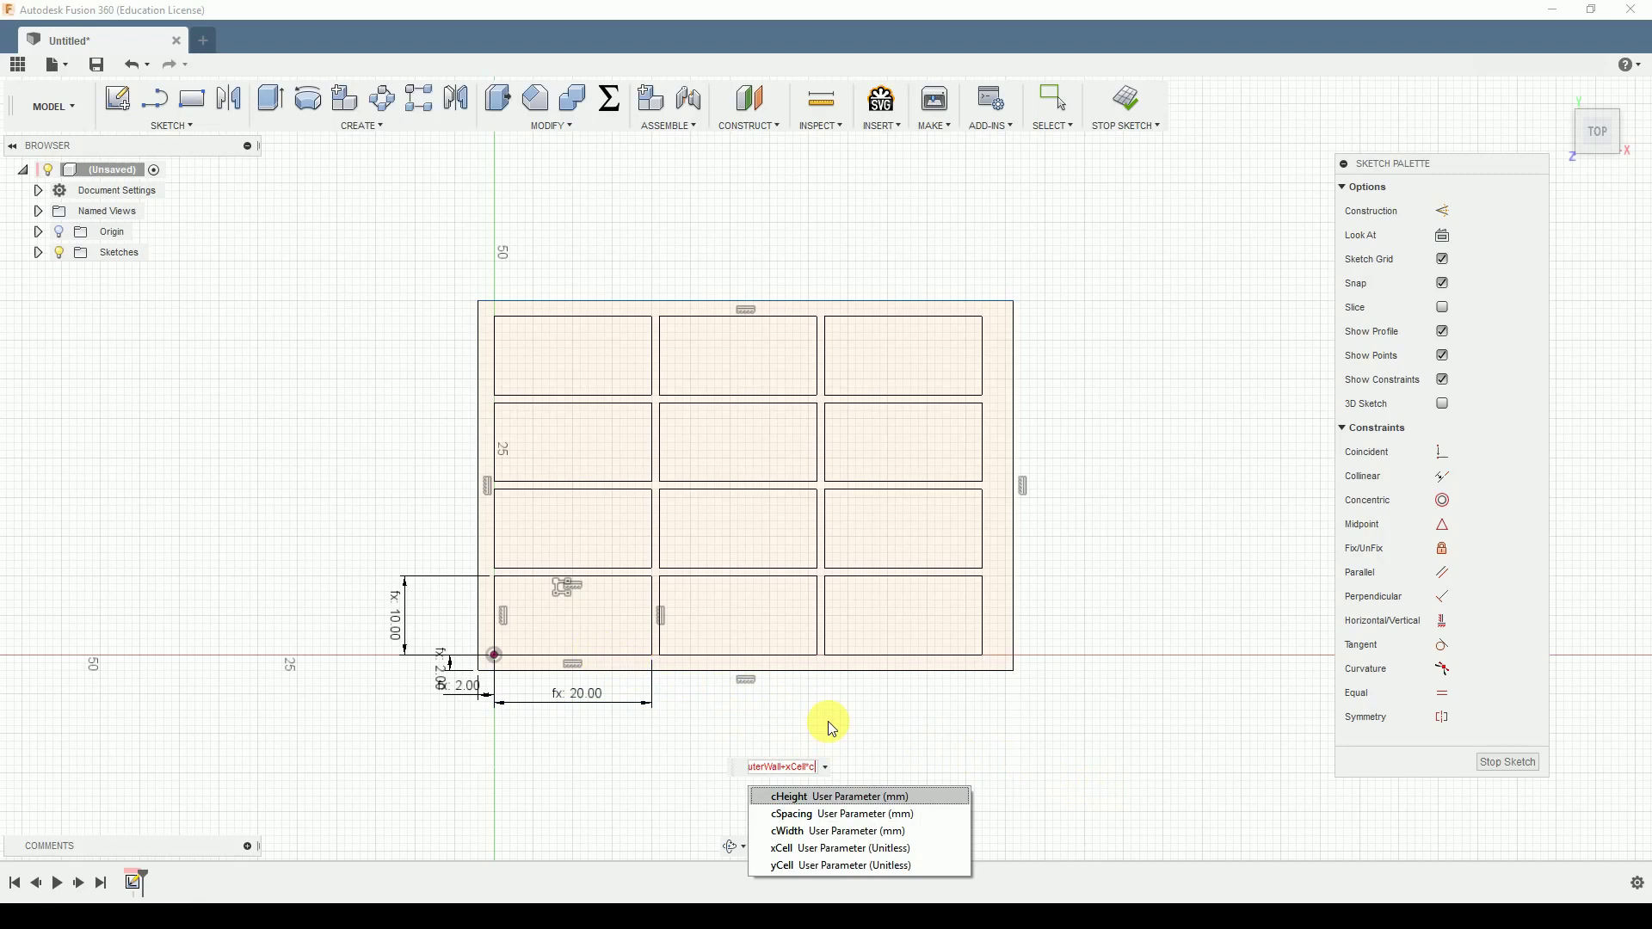
{"action": "type", "text": "w"}
{"action": "key", "text": "Return"}
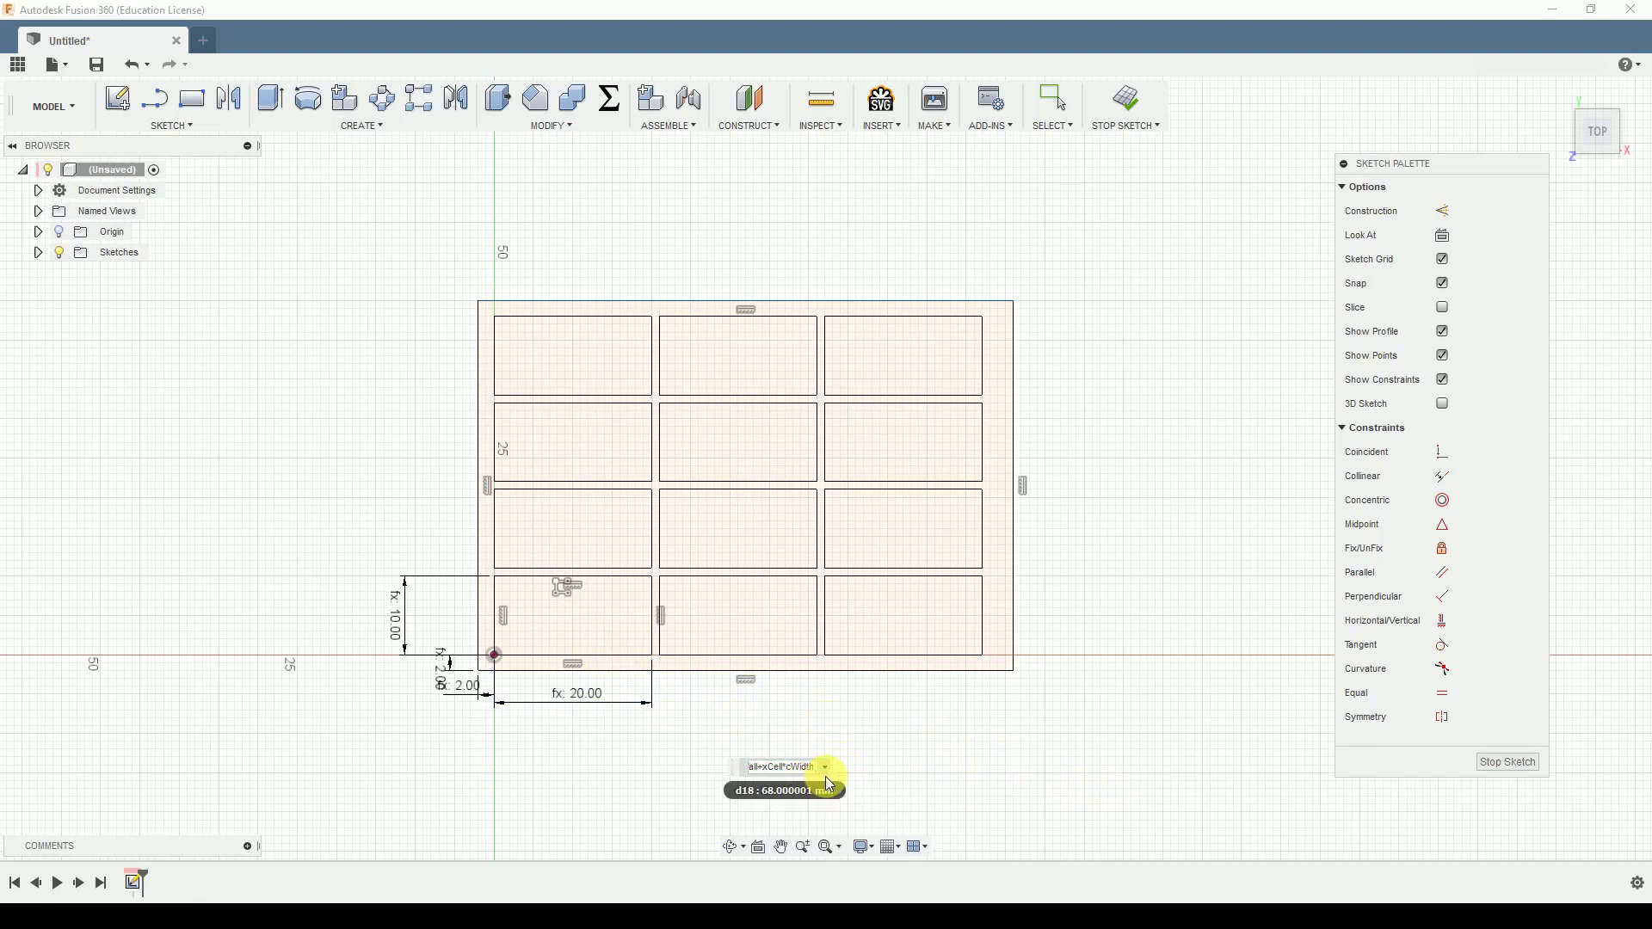
Step: Review the terms already entered in the outer rectangle's width expression, from its beginning to its end
{"action": "left_click_drag", "start_coordinate": [735, 767], "coordinate": [700, 753]}
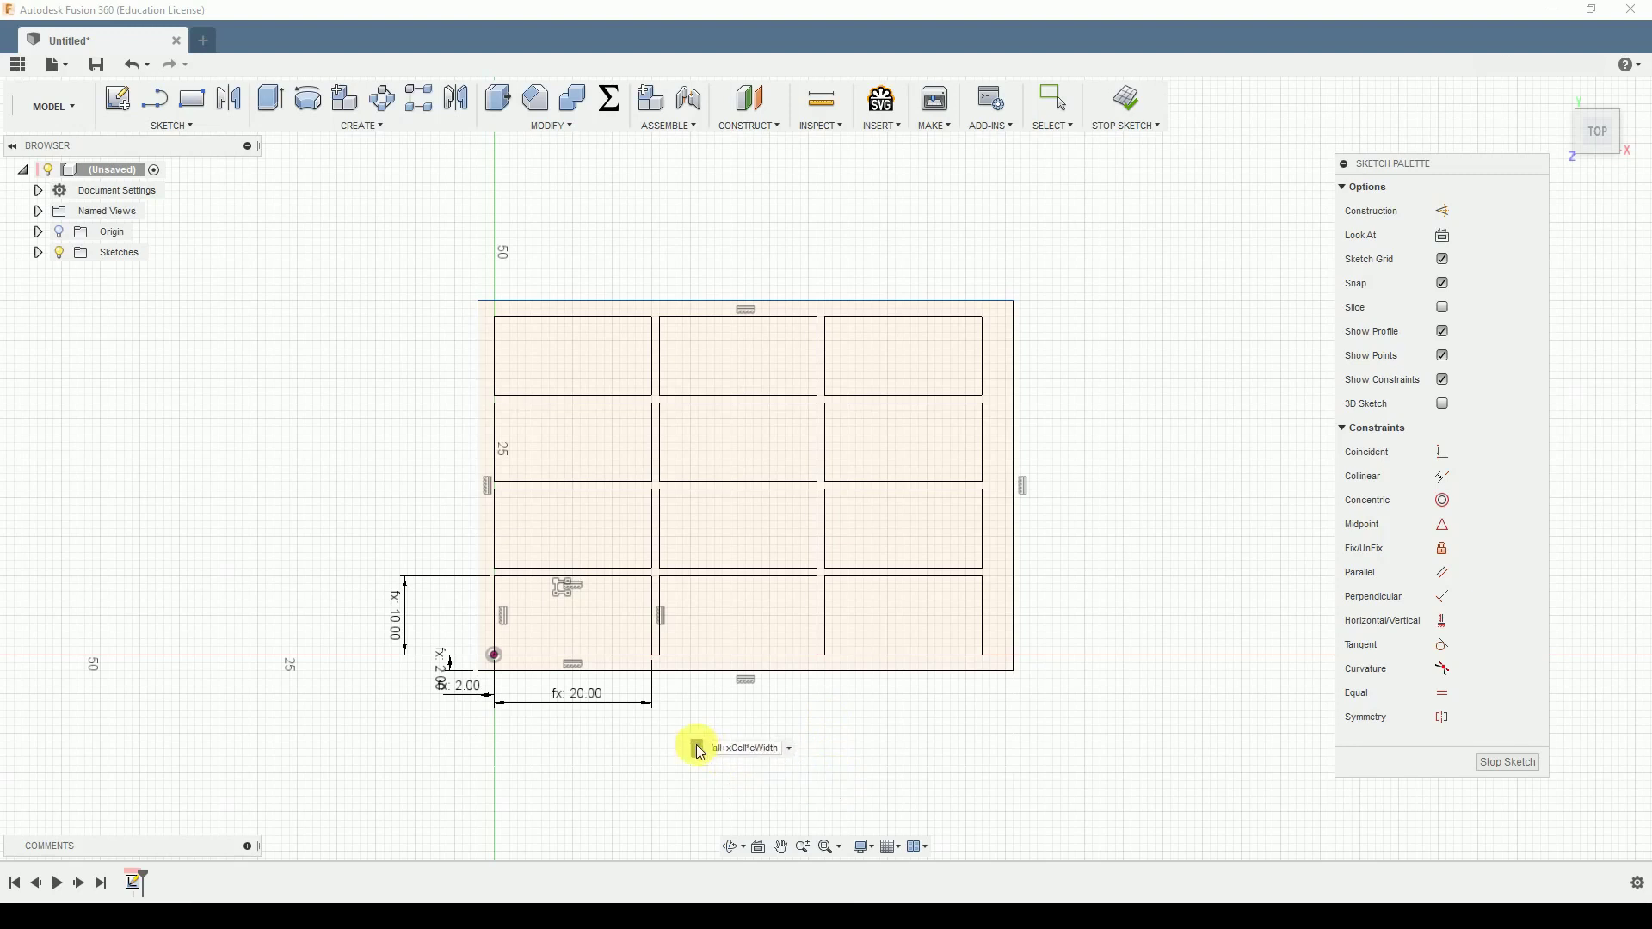
{"action": "left_click", "coordinate": [787, 749]}
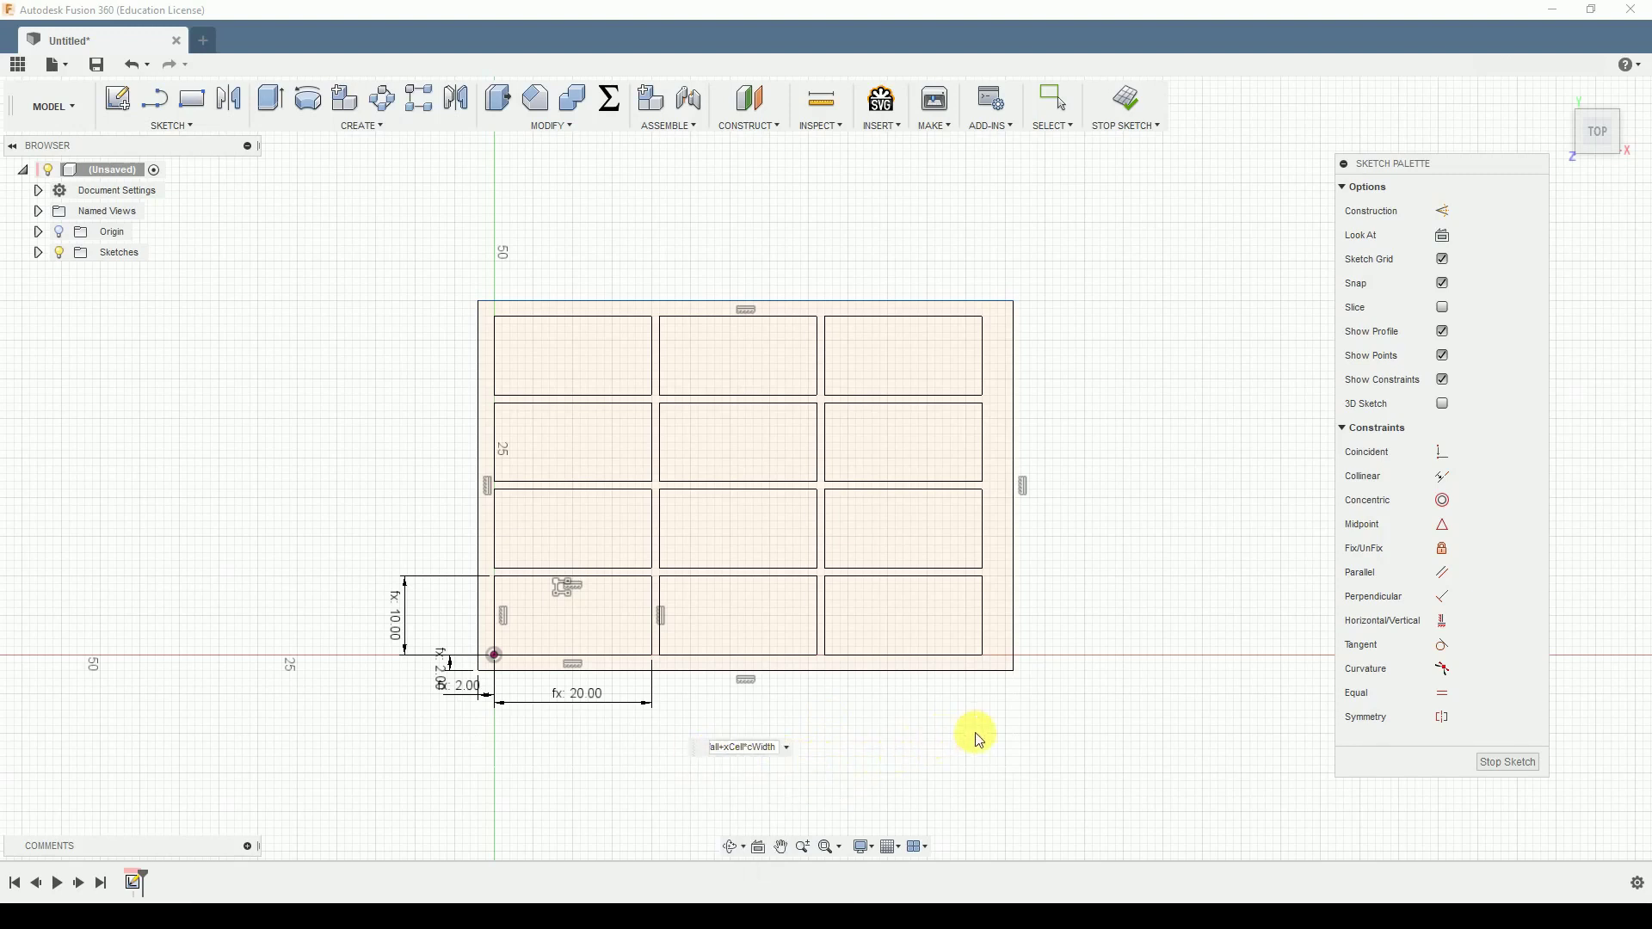
{"action": "left_click", "coordinate": [759, 748]}
{"action": "key", "text": "Left"}
{"action": "key", "text": "Home"}
{"action": "key", "text": "Right"}
{"action": "key", "text": "Right"}
{"action": "key", "text": "Right"}
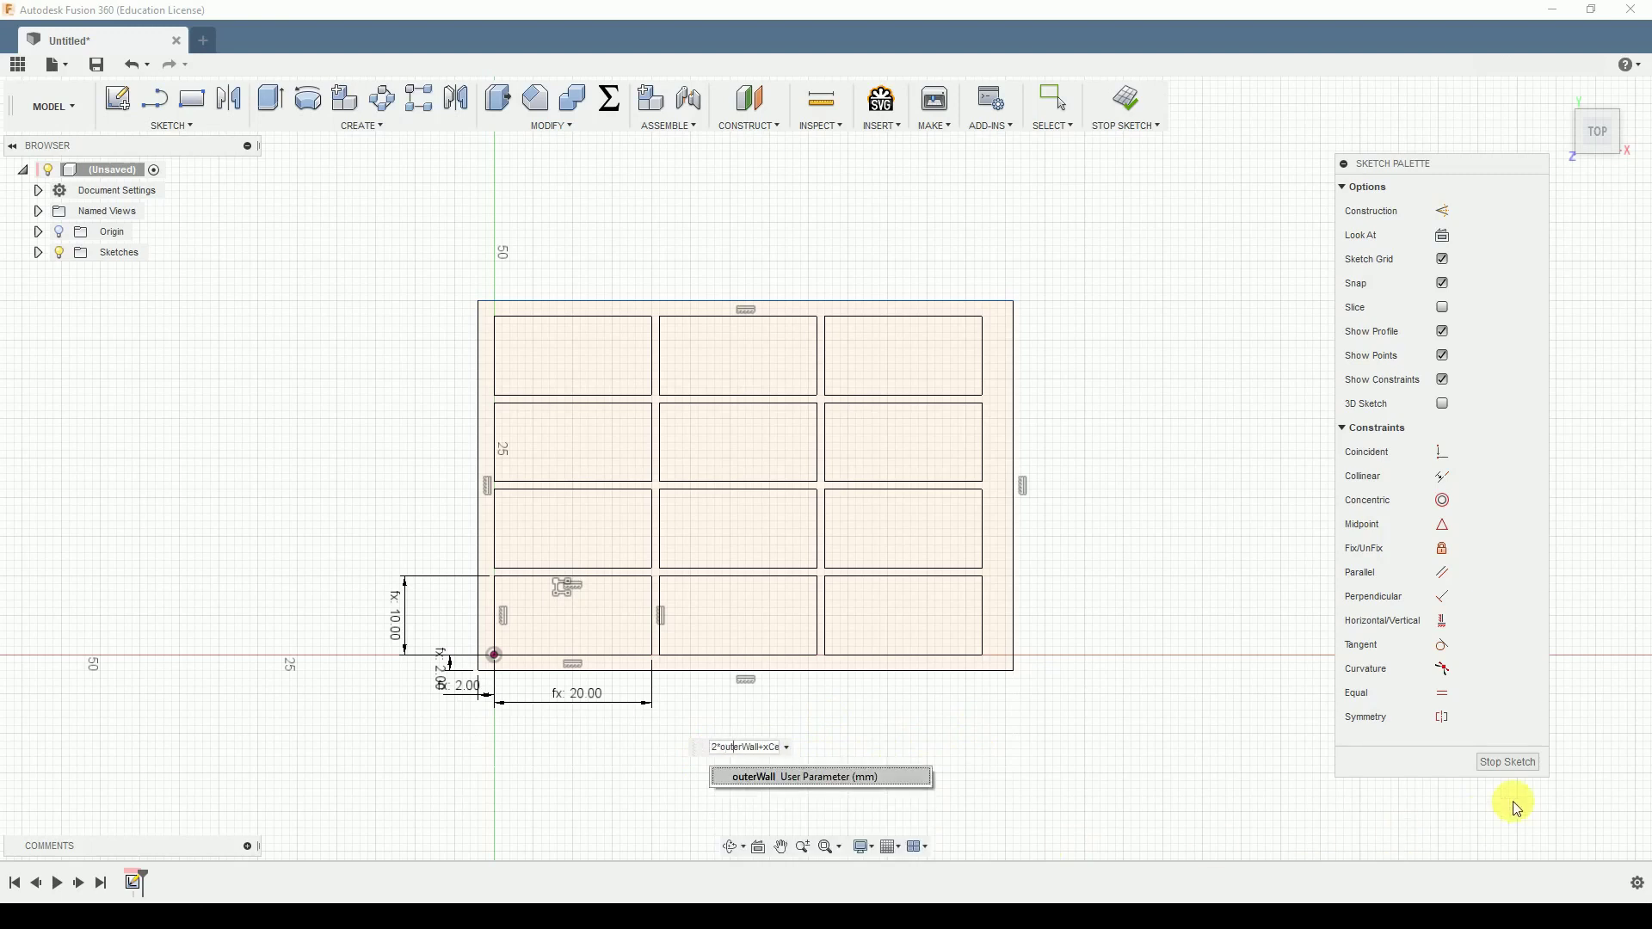
{"action": "key", "text": "Right"}
{"action": "key", "text": "Right"}
{"action": "key", "text": "Left"}
{"action": "key", "text": "Left"}
{"action": "key", "text": "Left"}
{"action": "key", "text": "Left"}
{"action": "key", "text": "Left"}
{"action": "key", "text": "Left"}
{"action": "key", "text": "Right"}
{"action": "key", "text": "Right"}
{"action": "key", "text": "Right"}
{"action": "key", "text": "Right"}
{"action": "key", "text": "Right"}
{"action": "key", "text": "Right"}
{"action": "type", "text": "*cWidth"}
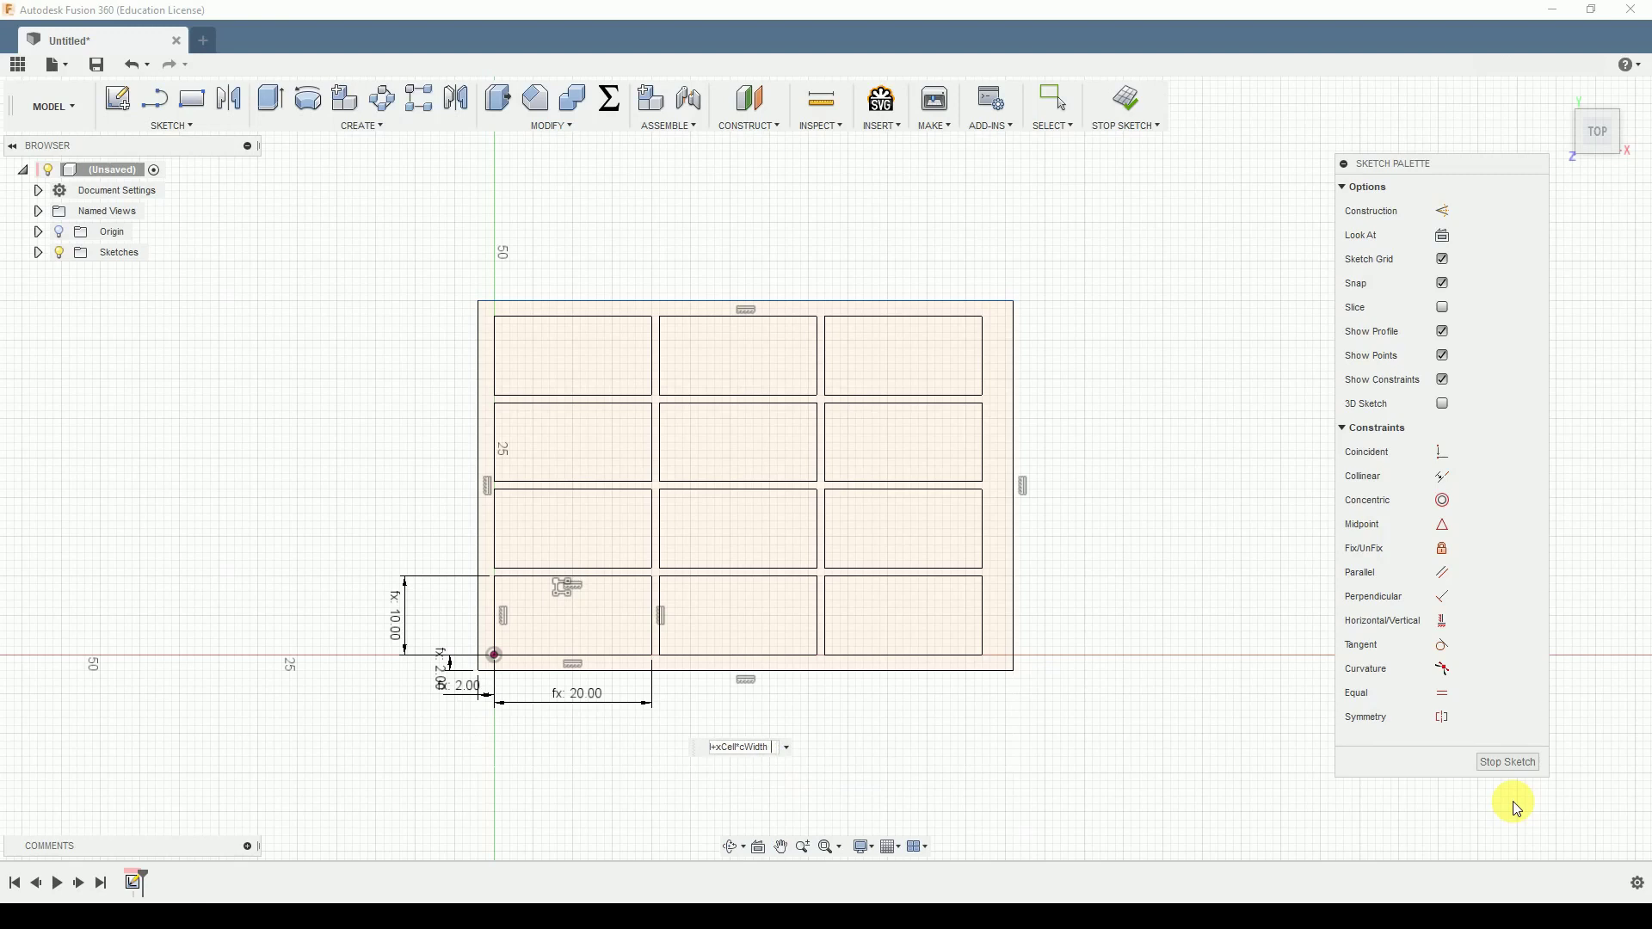
Step: Append +(xCell-1)*cSpacing to the outer rectangle's width expression and apply the dimension
{"action": "key", "text": "BackSpace"}
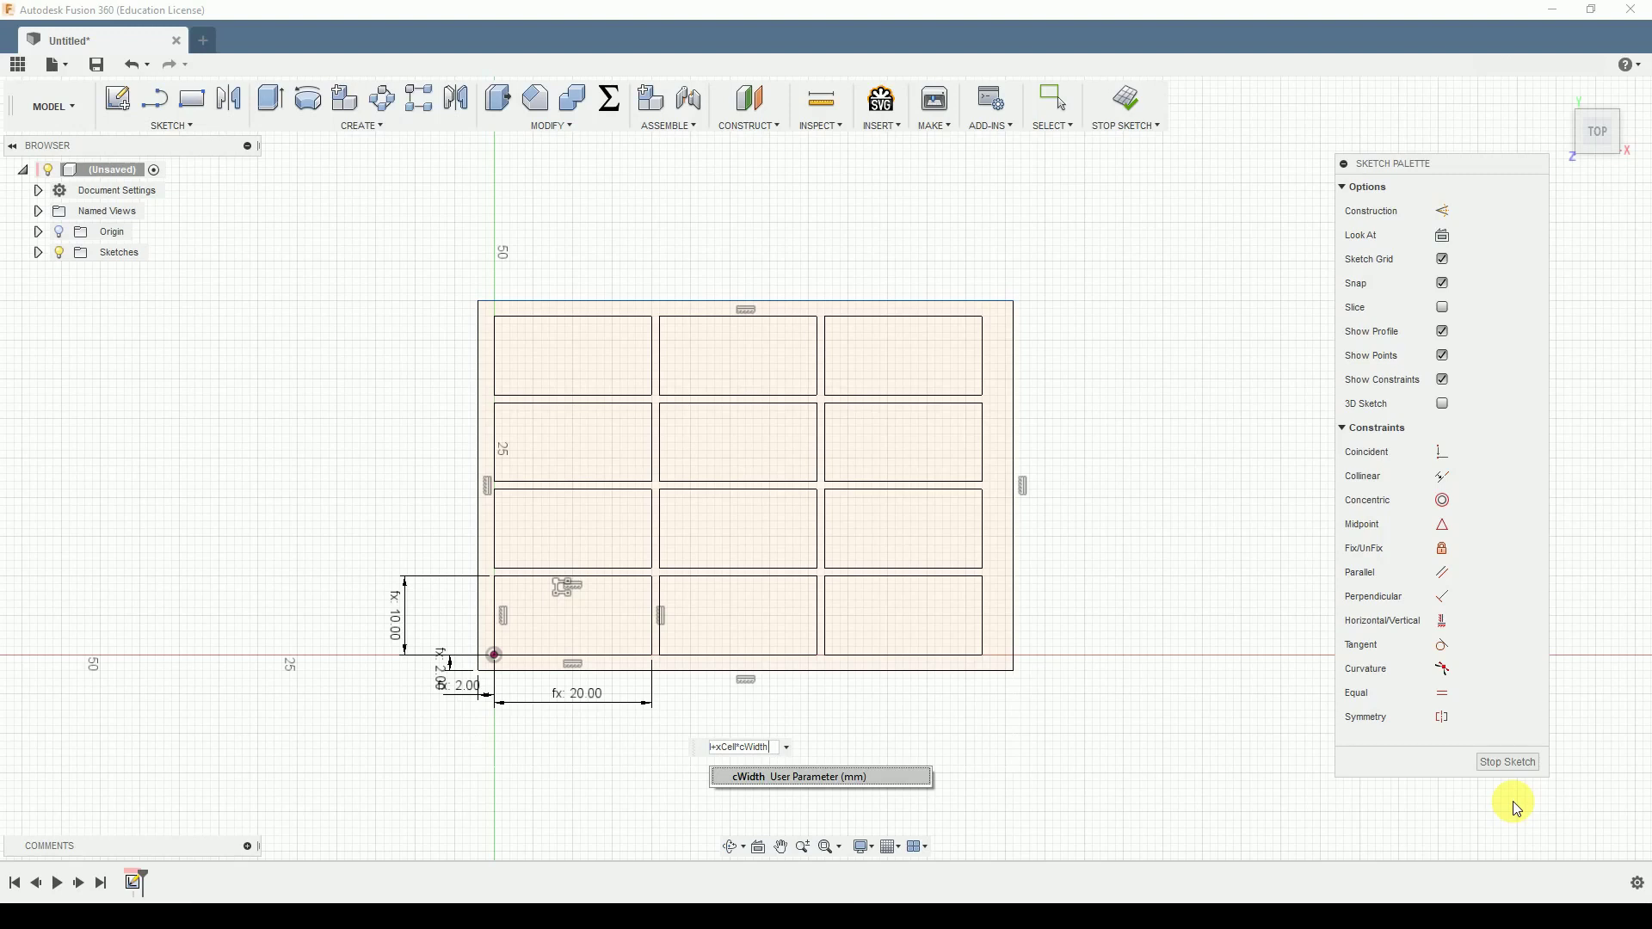
{"action": "type", "text": "+"}
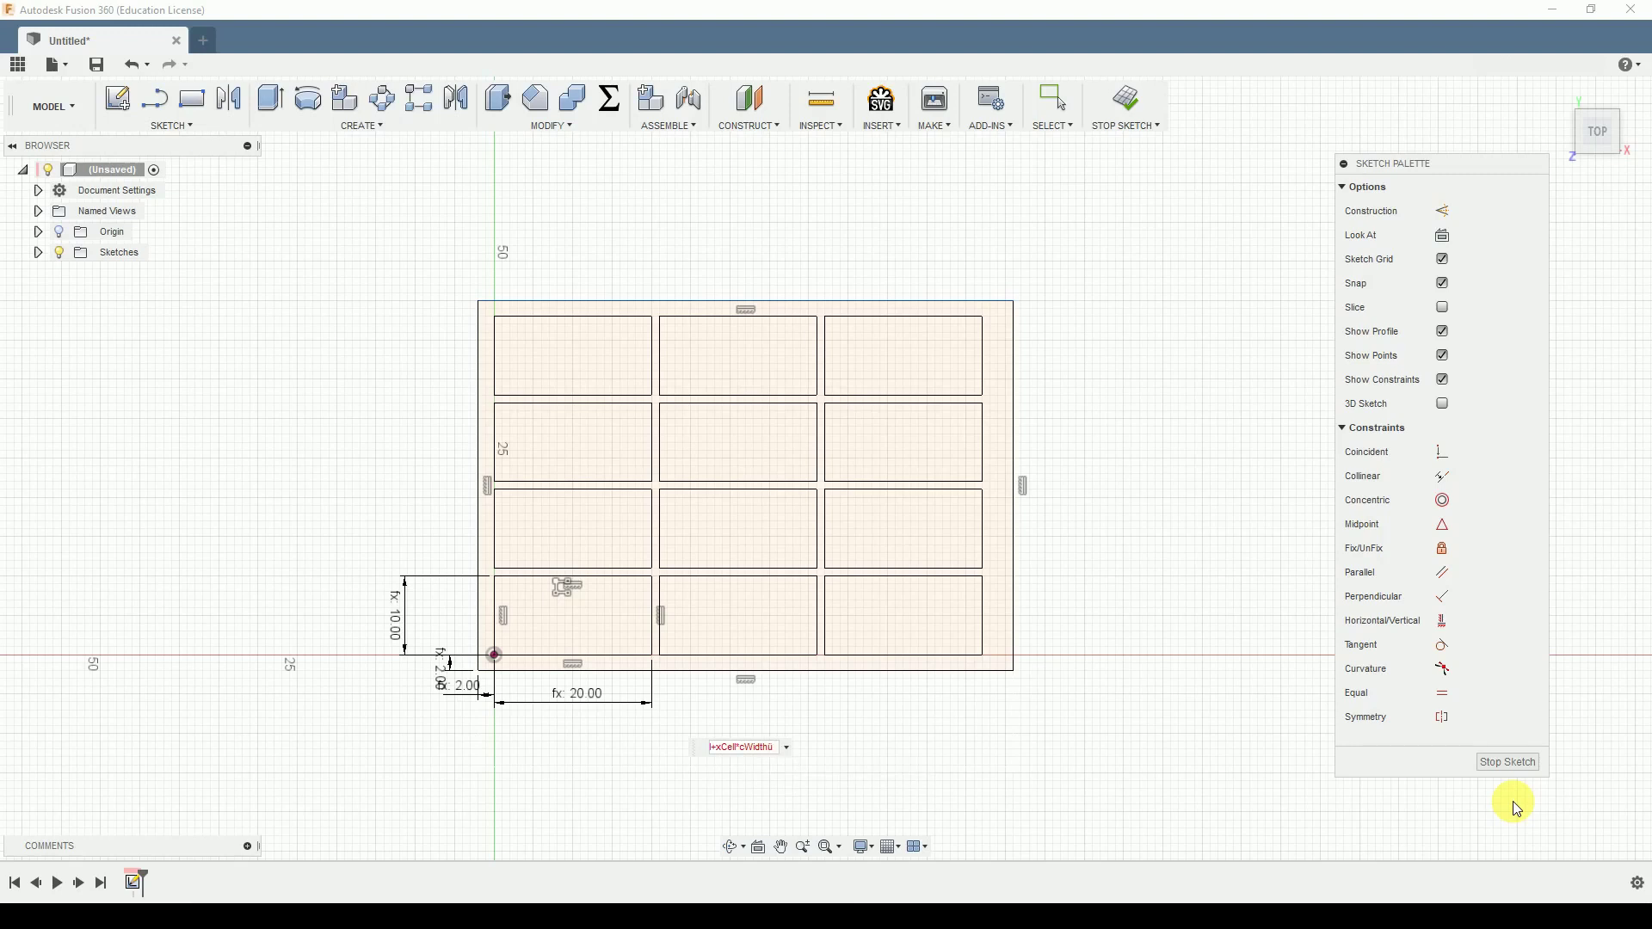
{"action": "key", "text": "BackSpace"}
{"action": "type", "text": "+c"}
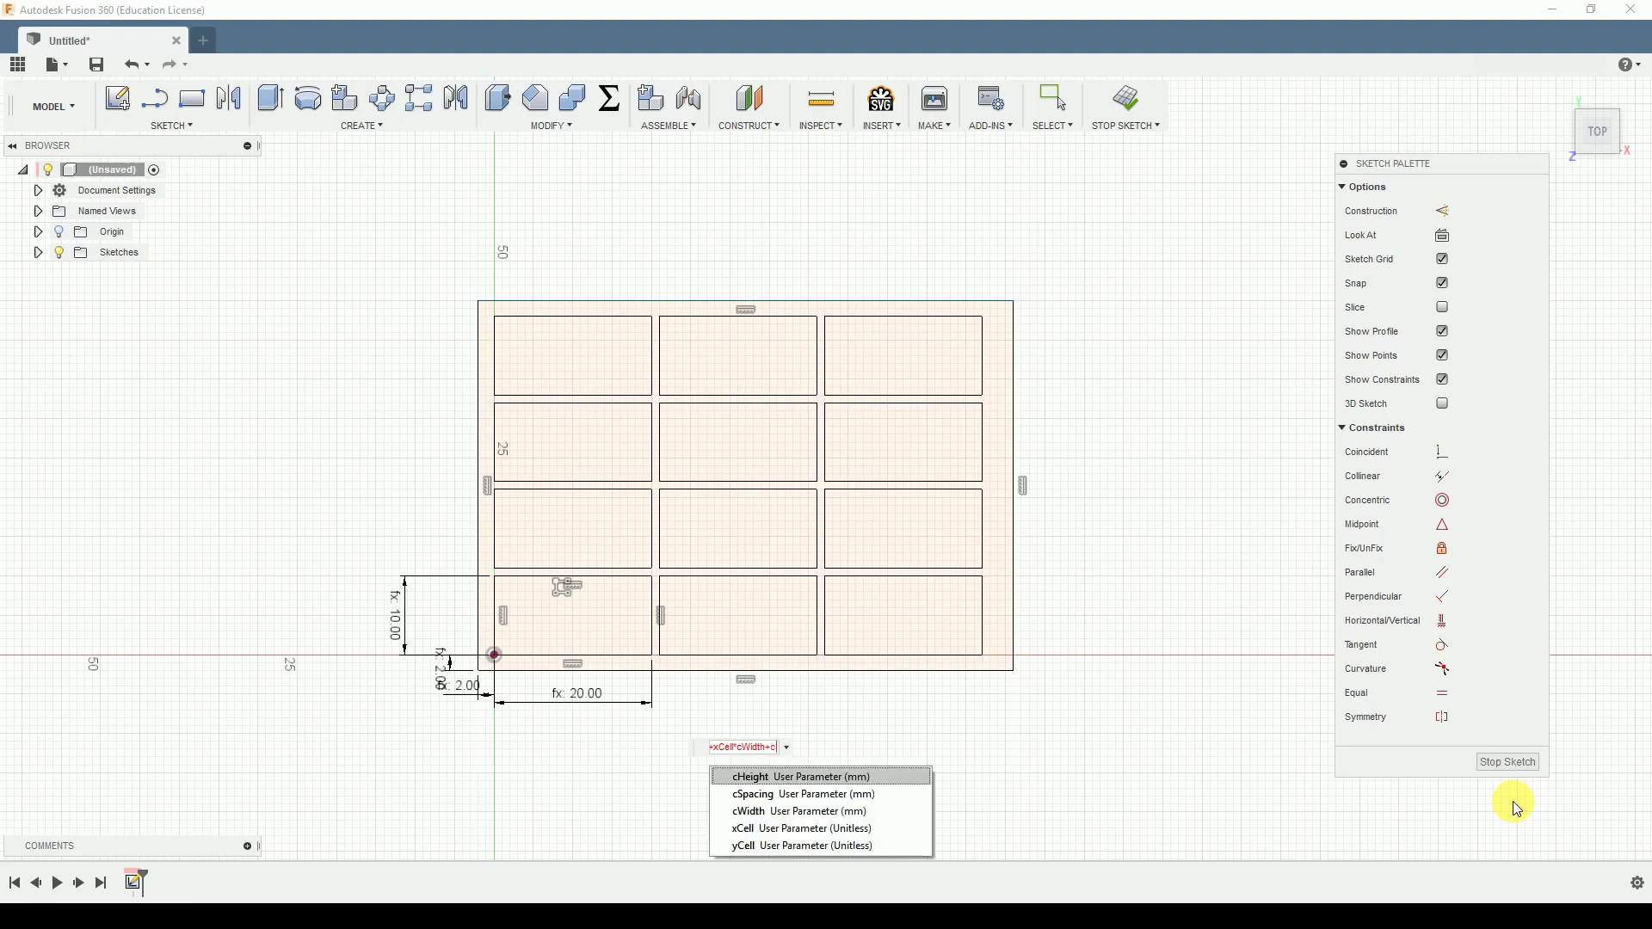
{"action": "key", "text": "BackSpace"}
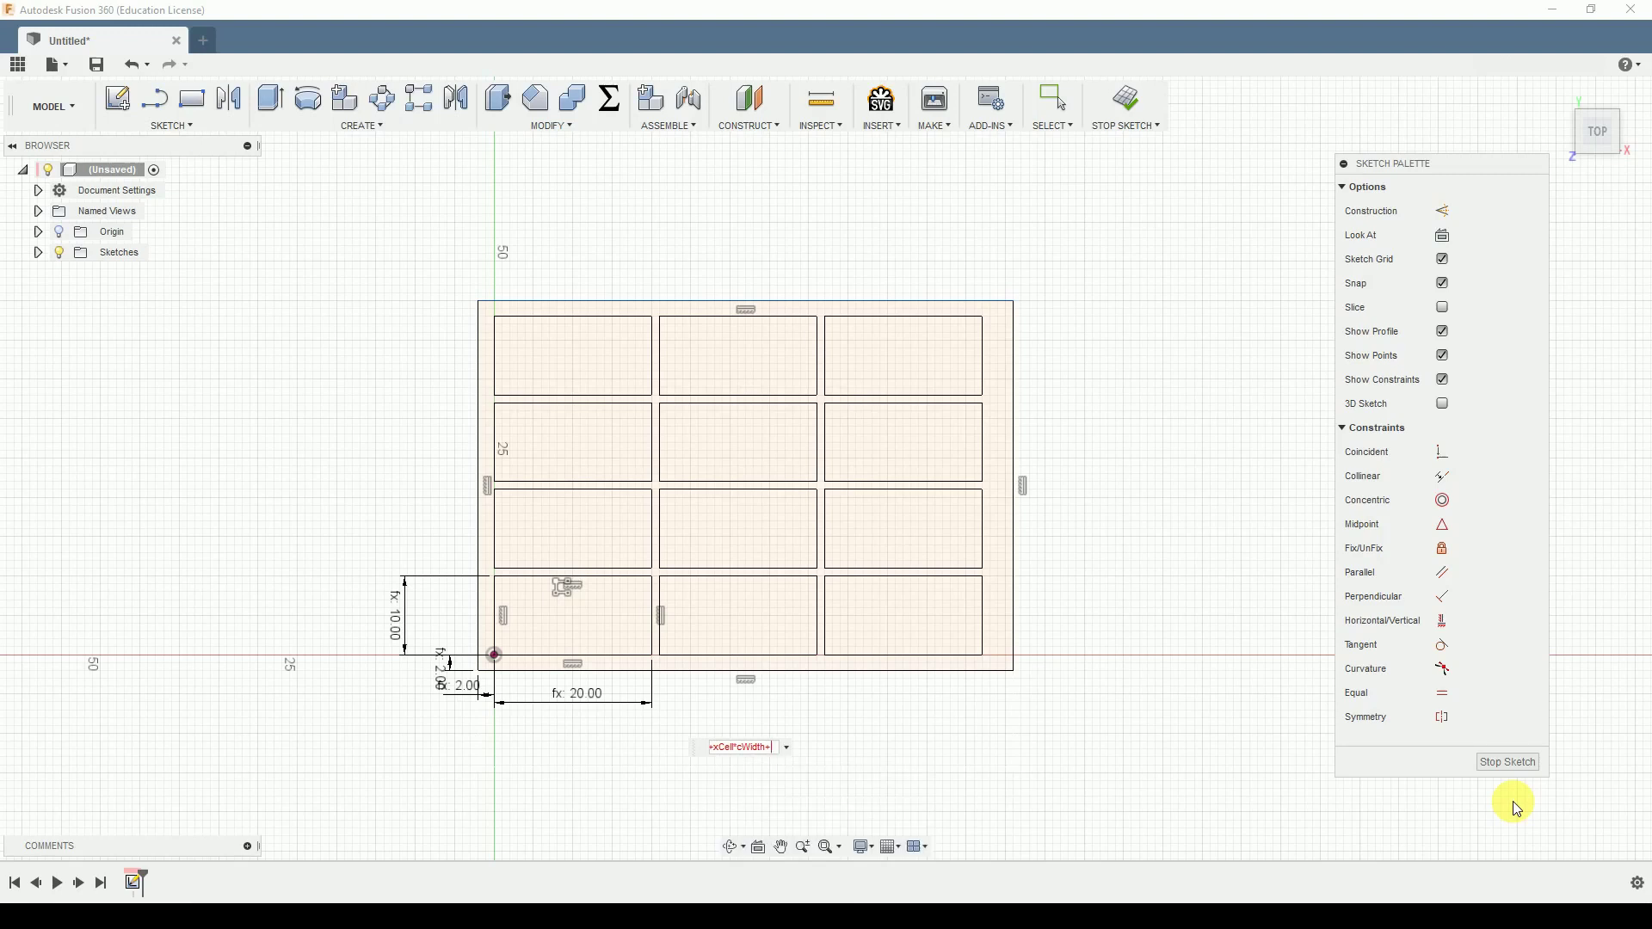
{"action": "type", "text": "("}
{"action": "type", "text": "x"}
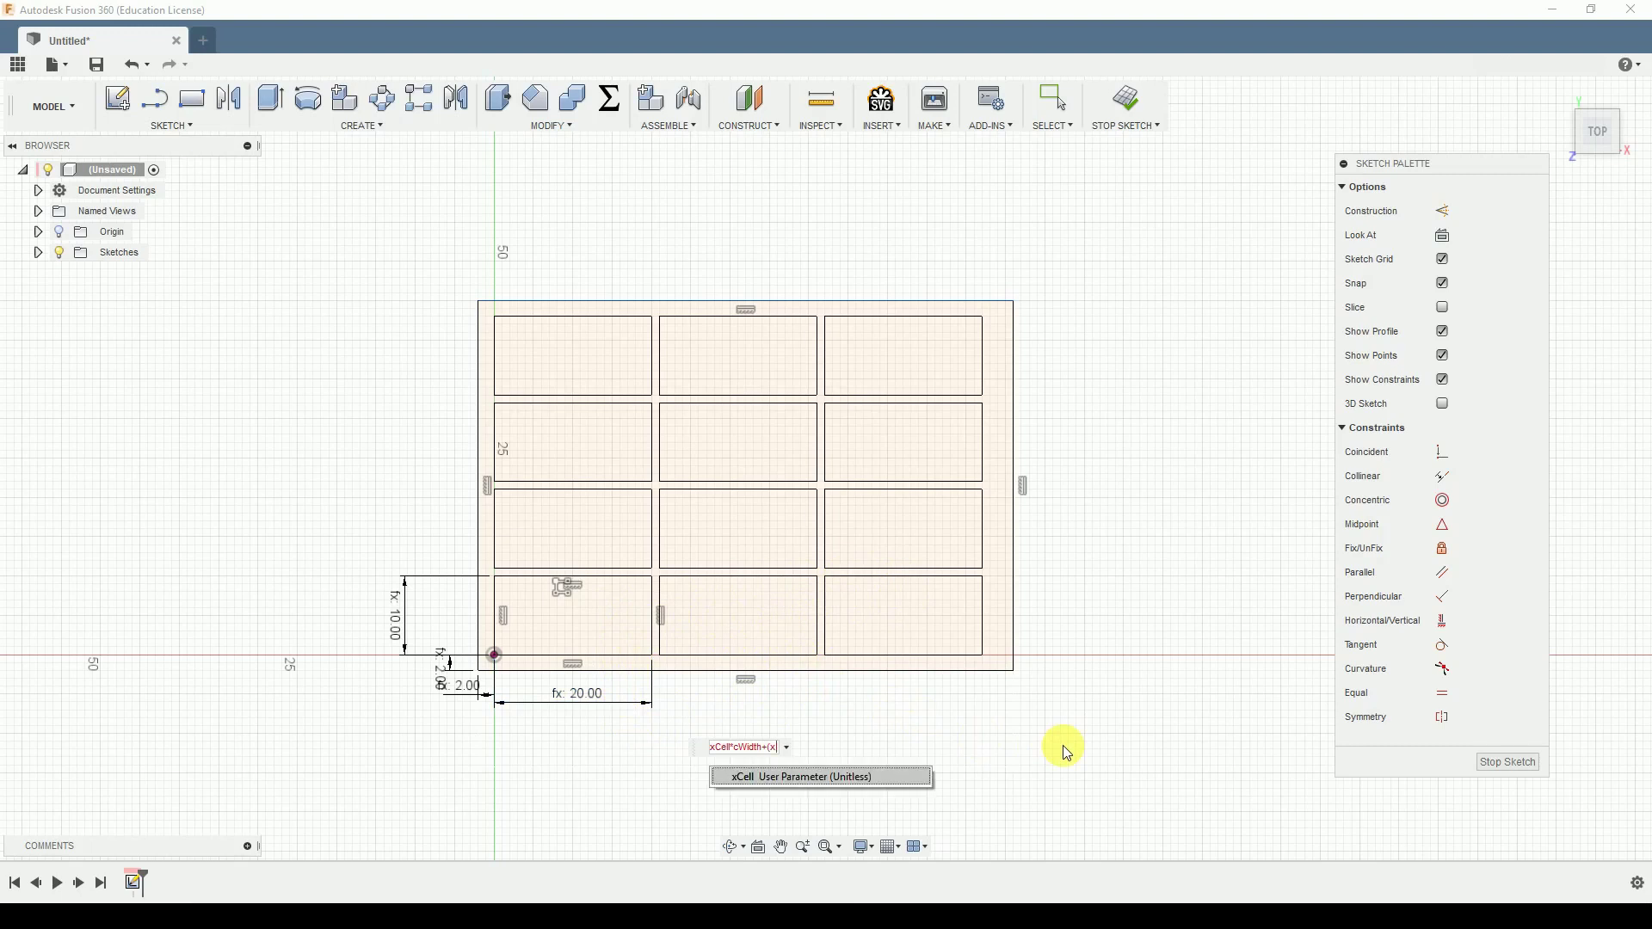
{"action": "type", "text": "c"}
{"action": "key", "text": "Return"}
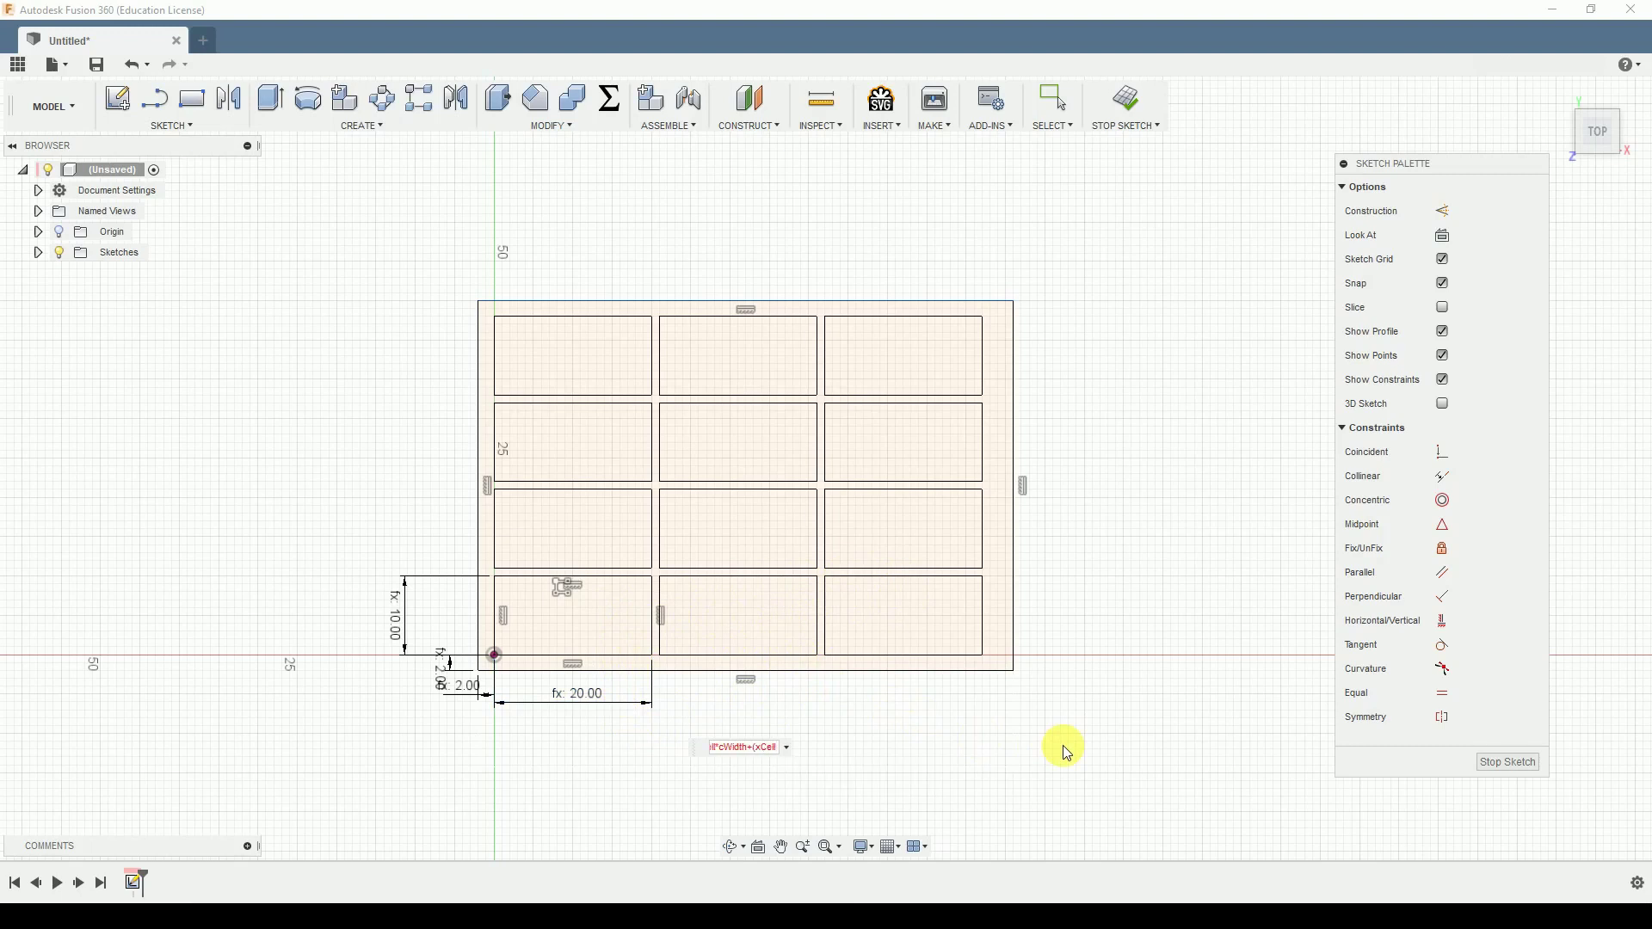
{"action": "type", "text": "-1)*s"}
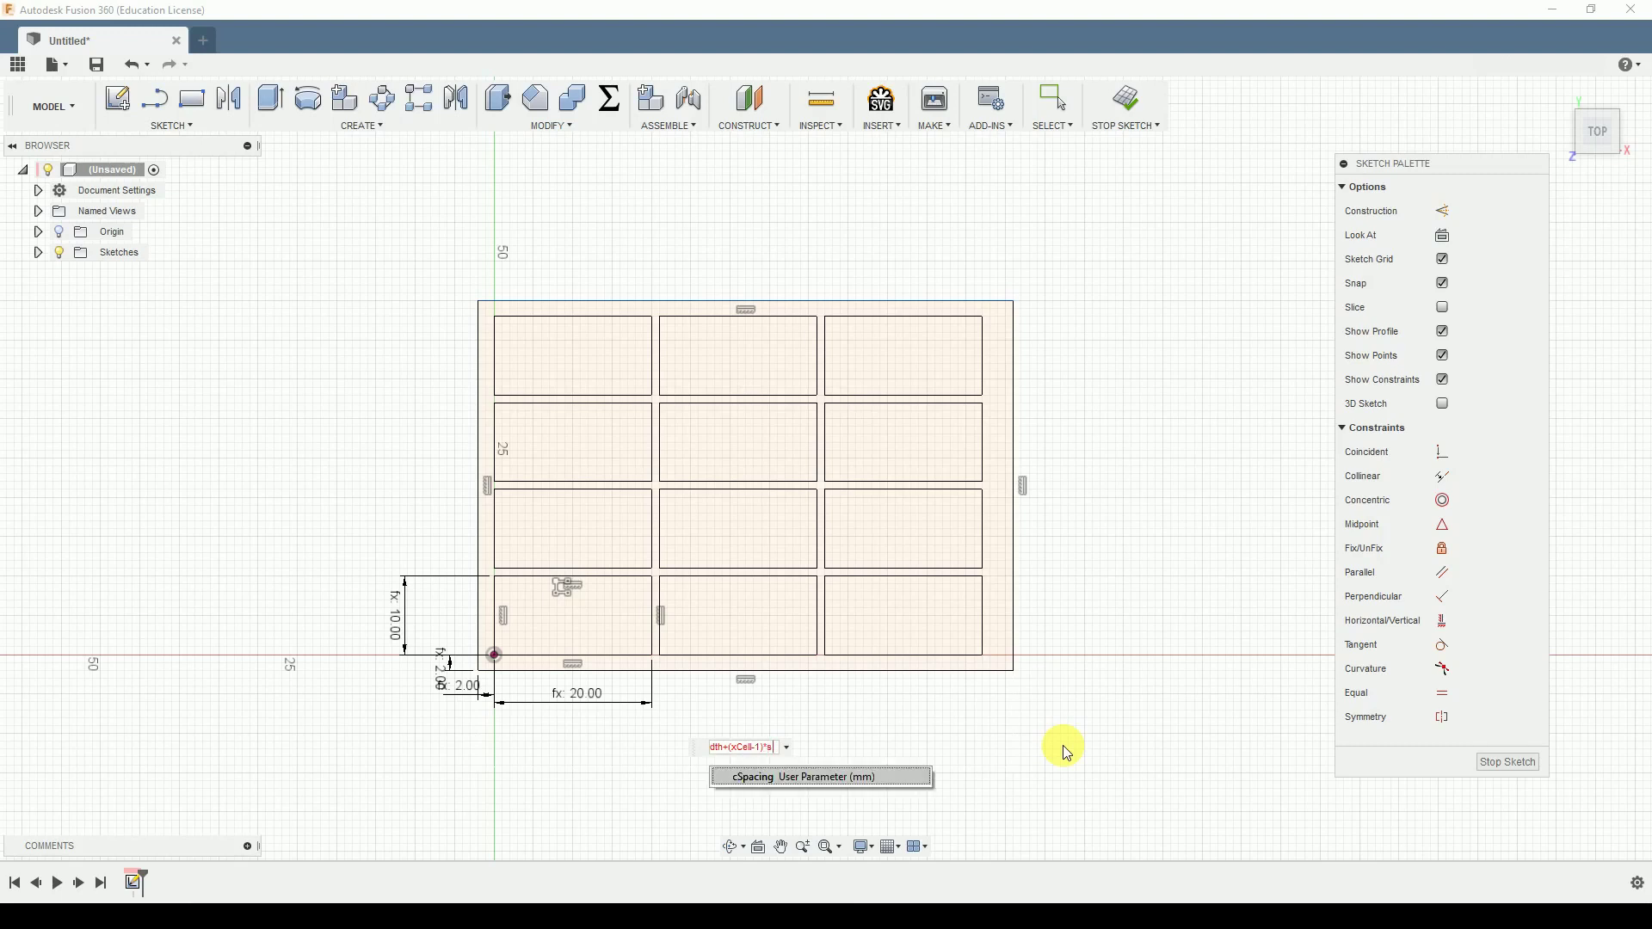
{"action": "key", "text": "Return"}
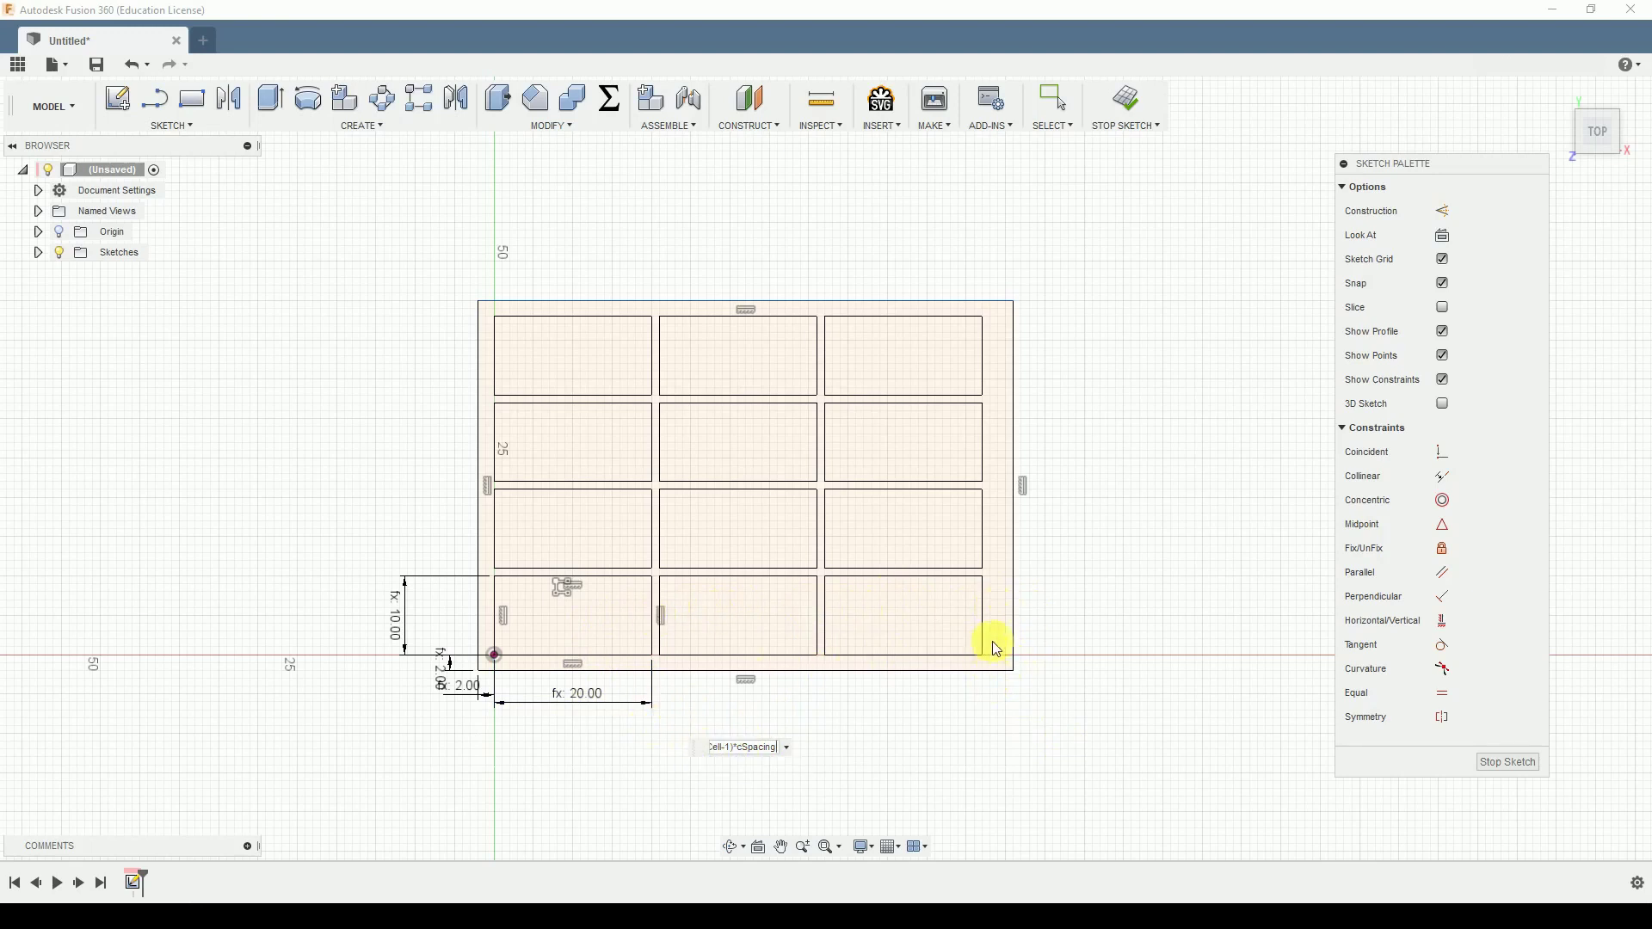
{"action": "key", "text": "Return"}
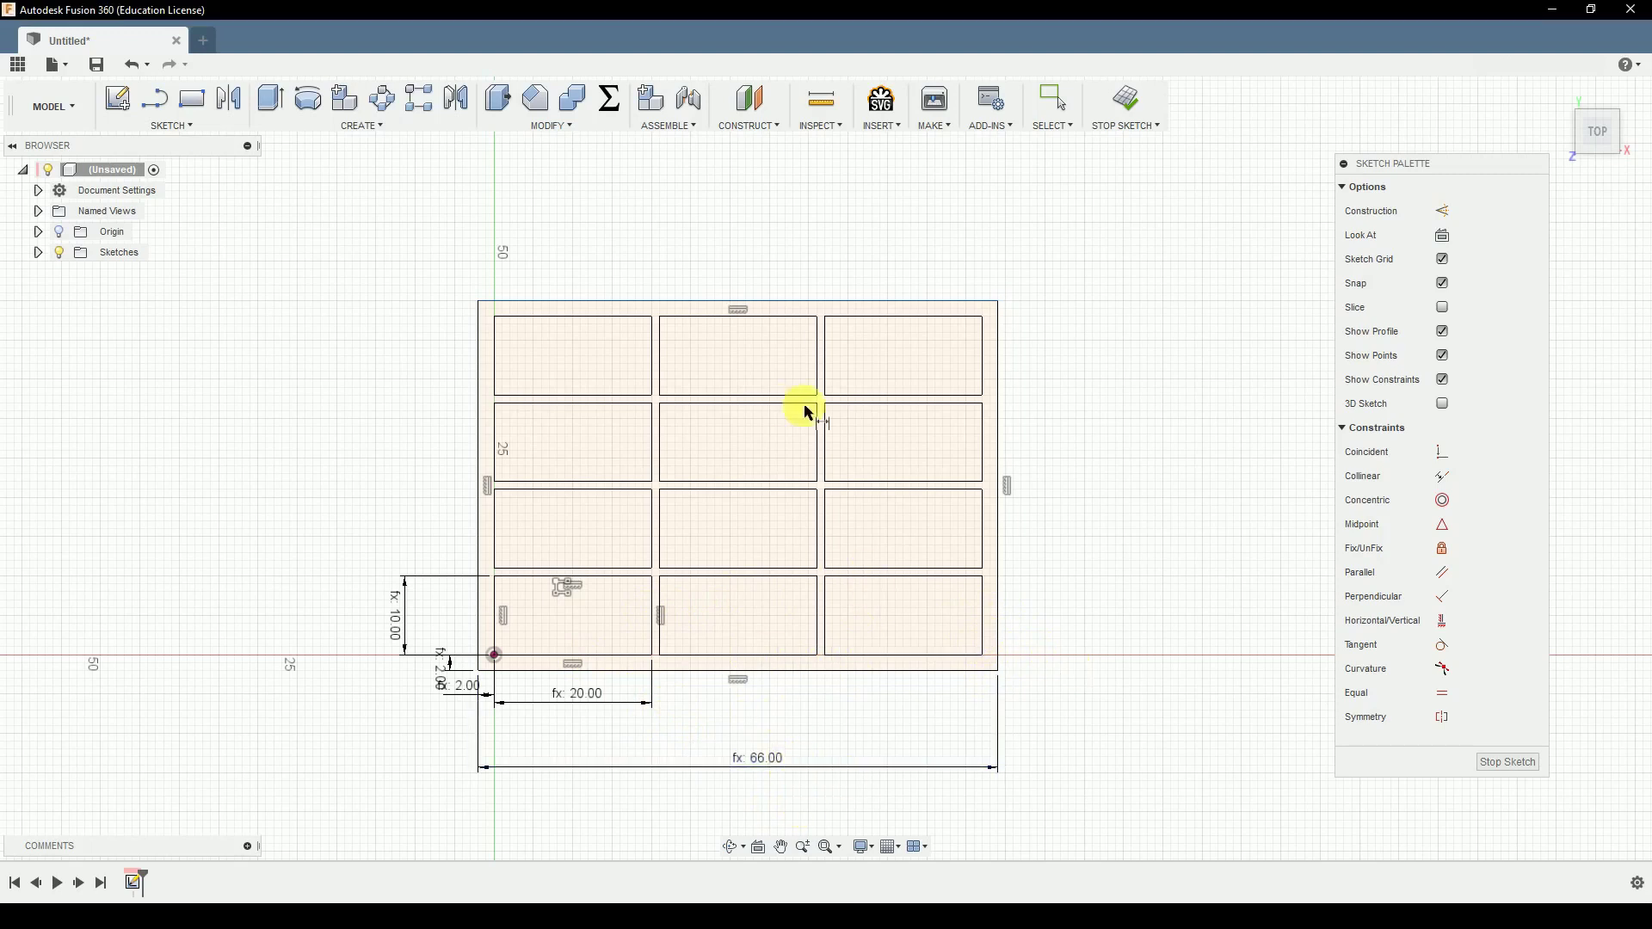
Step: Dimension the outer rectangle's overall height between its bottom and top edges, placing the dimension beside its left edge
{"action": "left_click", "coordinate": [857, 669]}
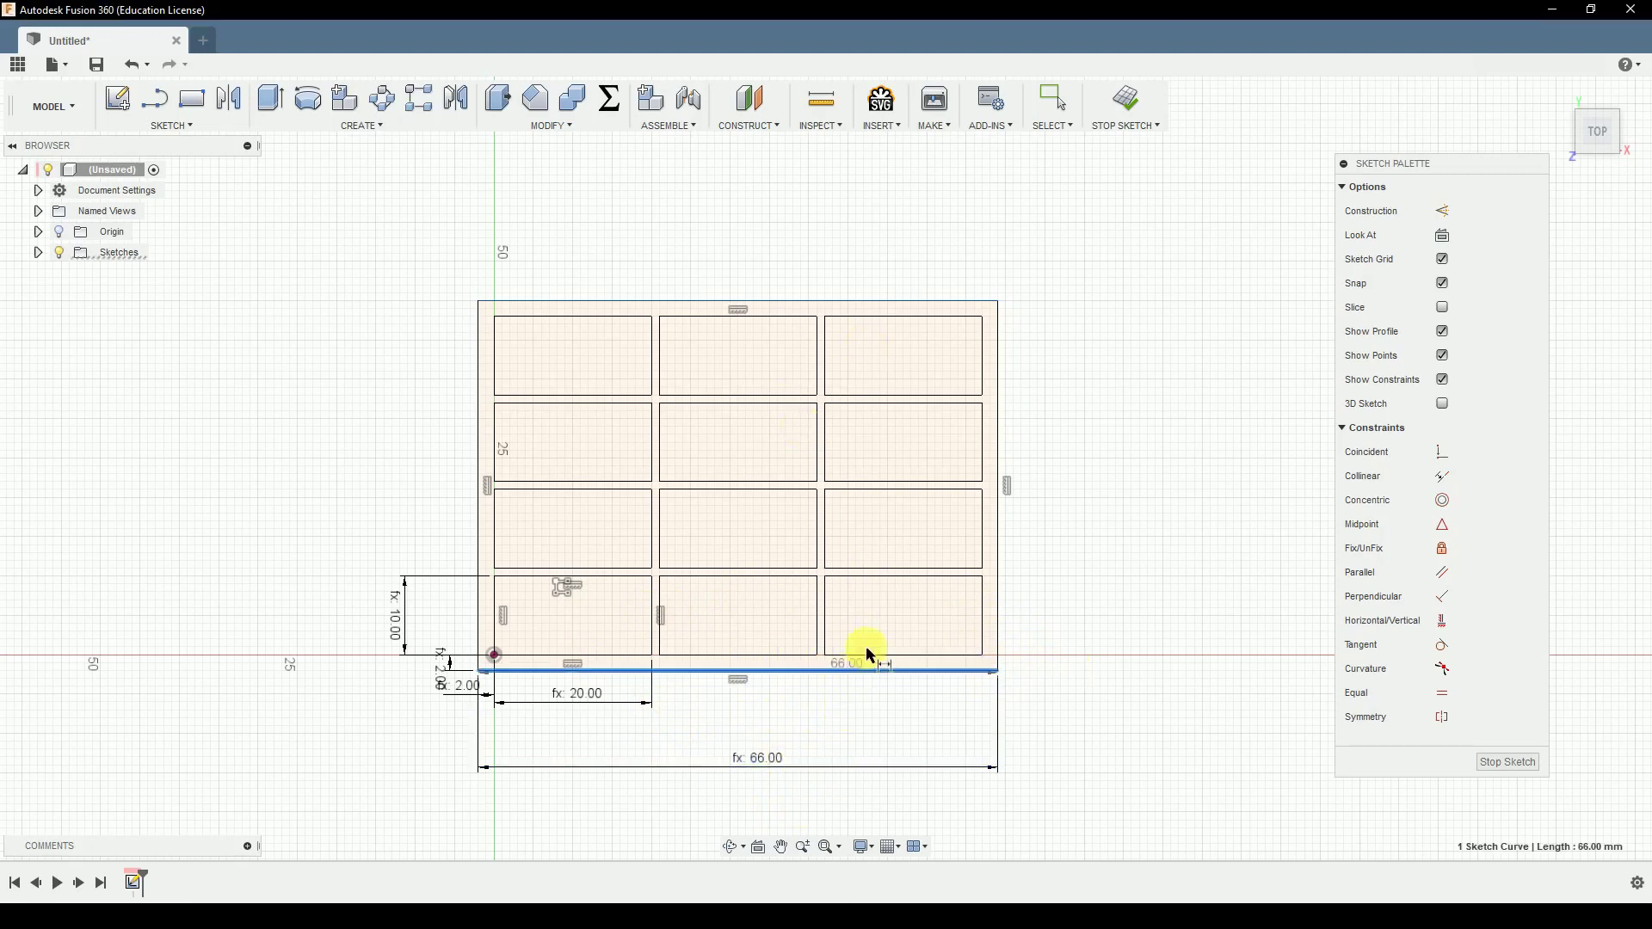
{"action": "left_click", "coordinate": [952, 308]}
{"action": "left_click", "coordinate": [353, 509]}
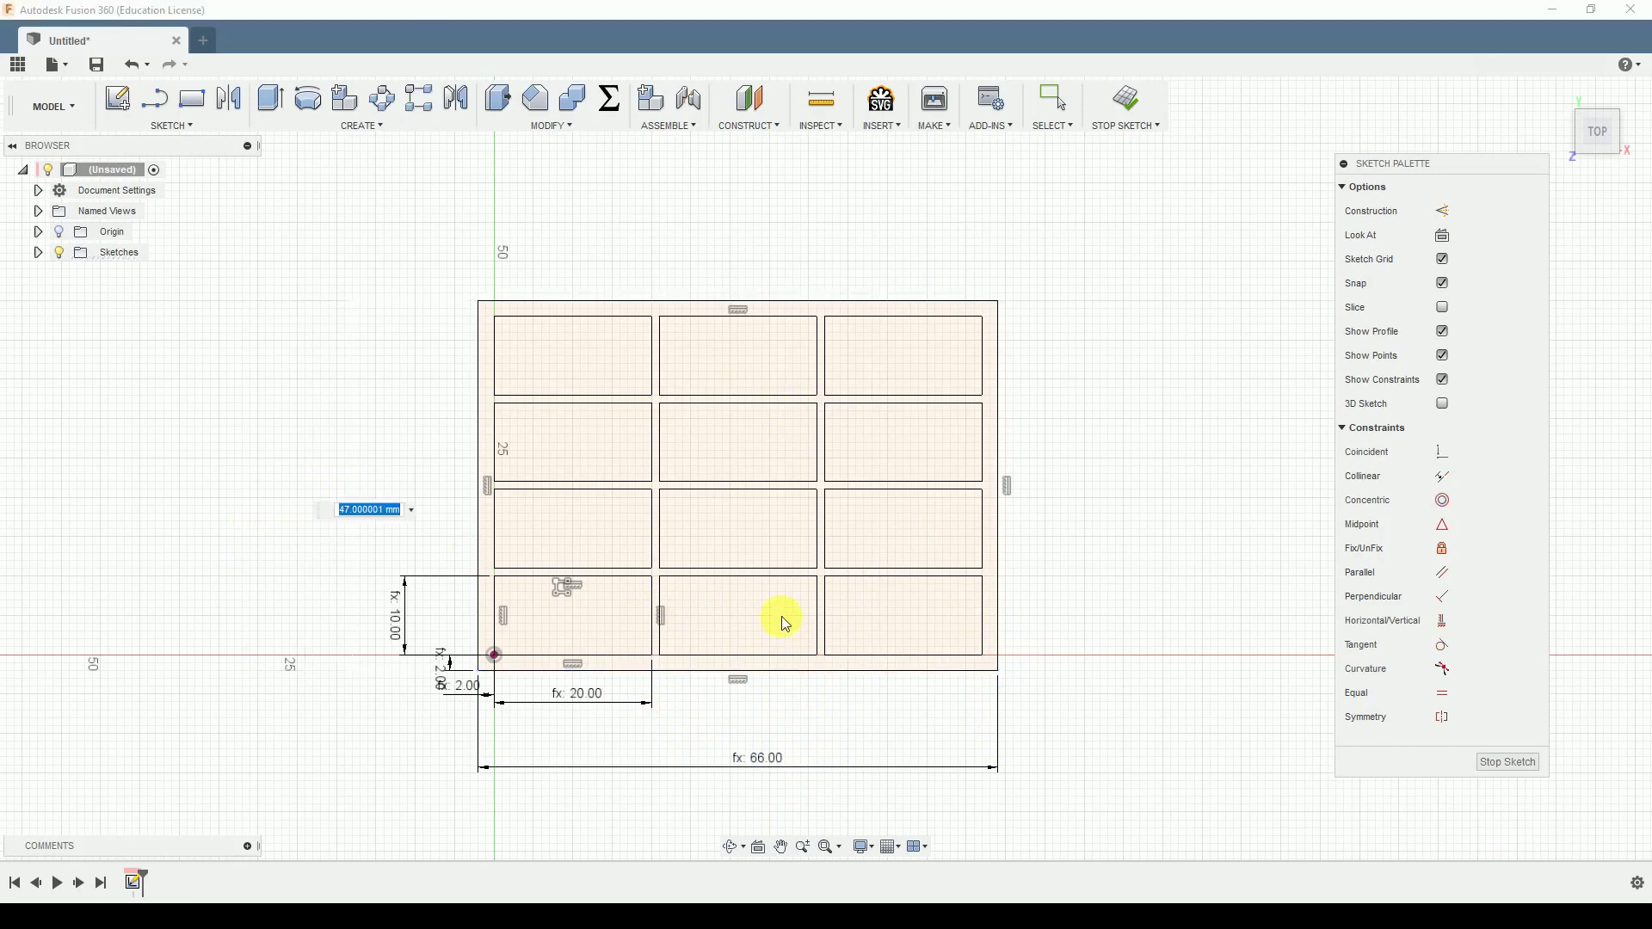
{"action": "key", "text": "Return"}
Step: Copy the outer rectangle's width expression into its height dimension and replace xCell with yCell in the cSpacing term
{"action": "double_click", "coordinate": [774, 760]}
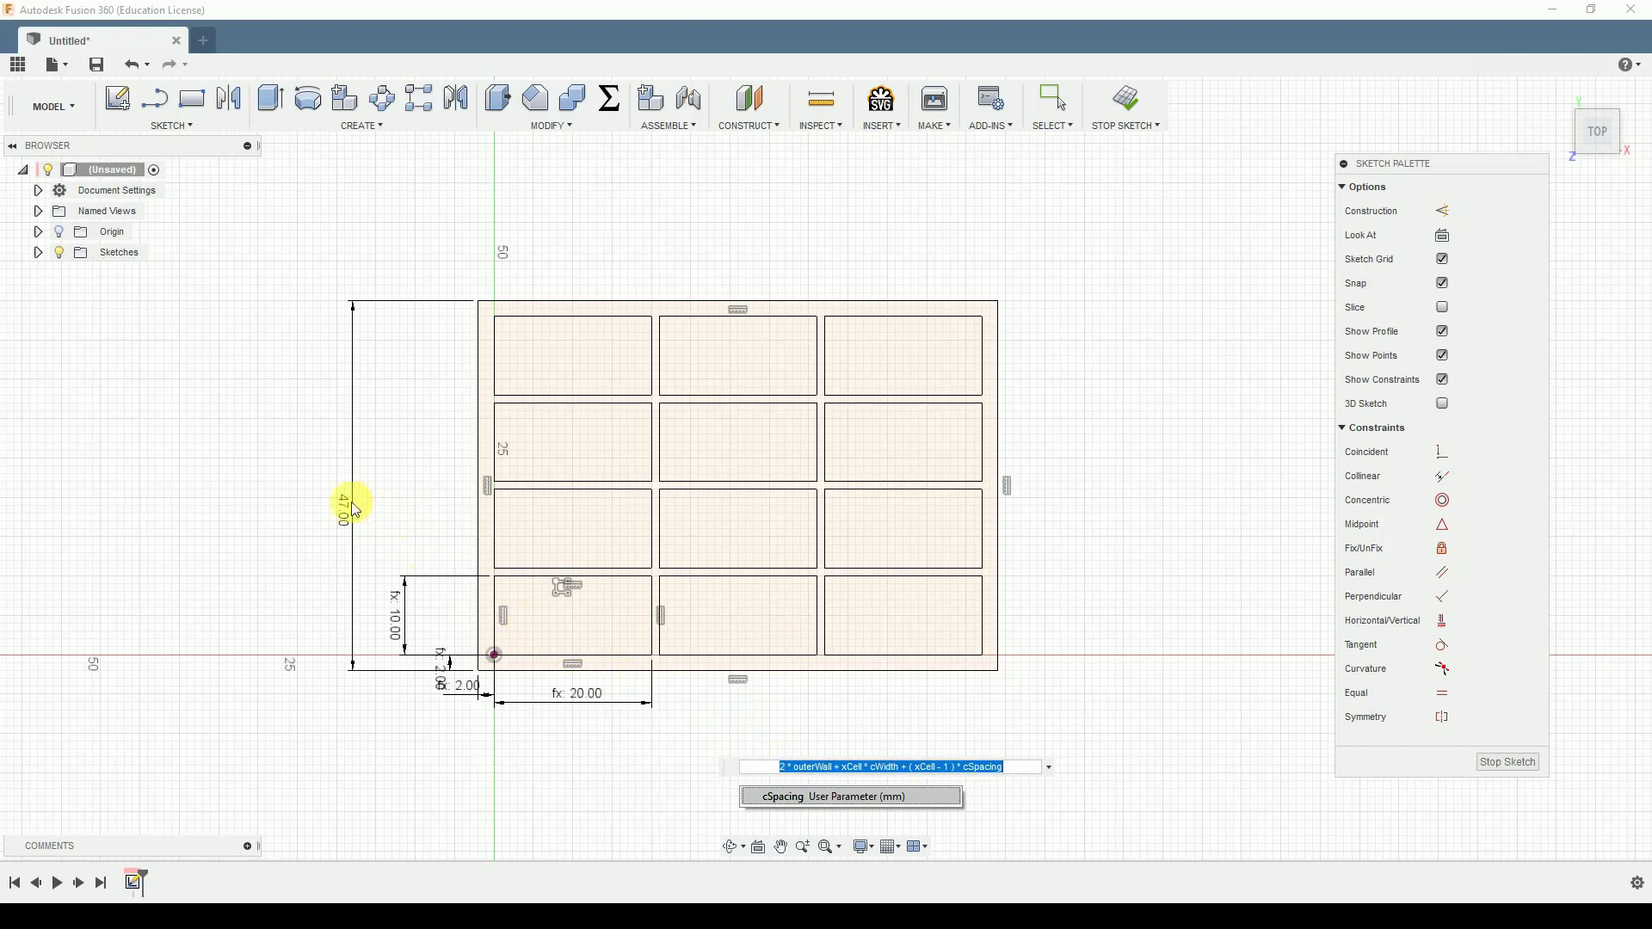
{"action": "key", "text": "Return"}
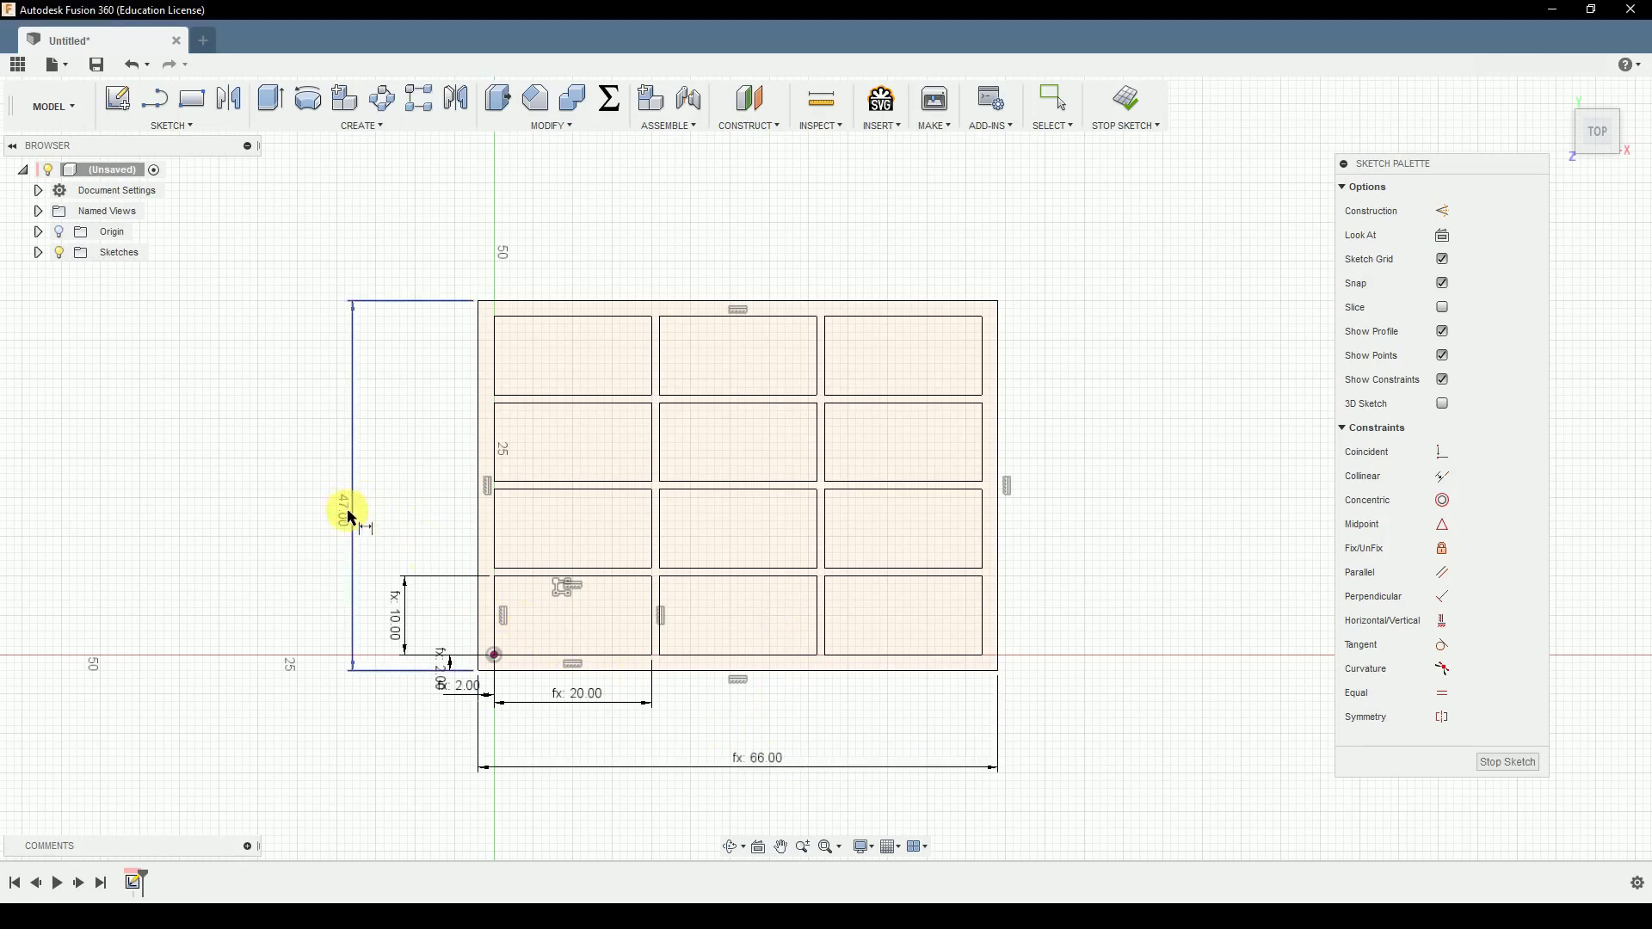
{"action": "double_click", "coordinate": [347, 514]}
{"action": "key", "text": "ctrl+v"}
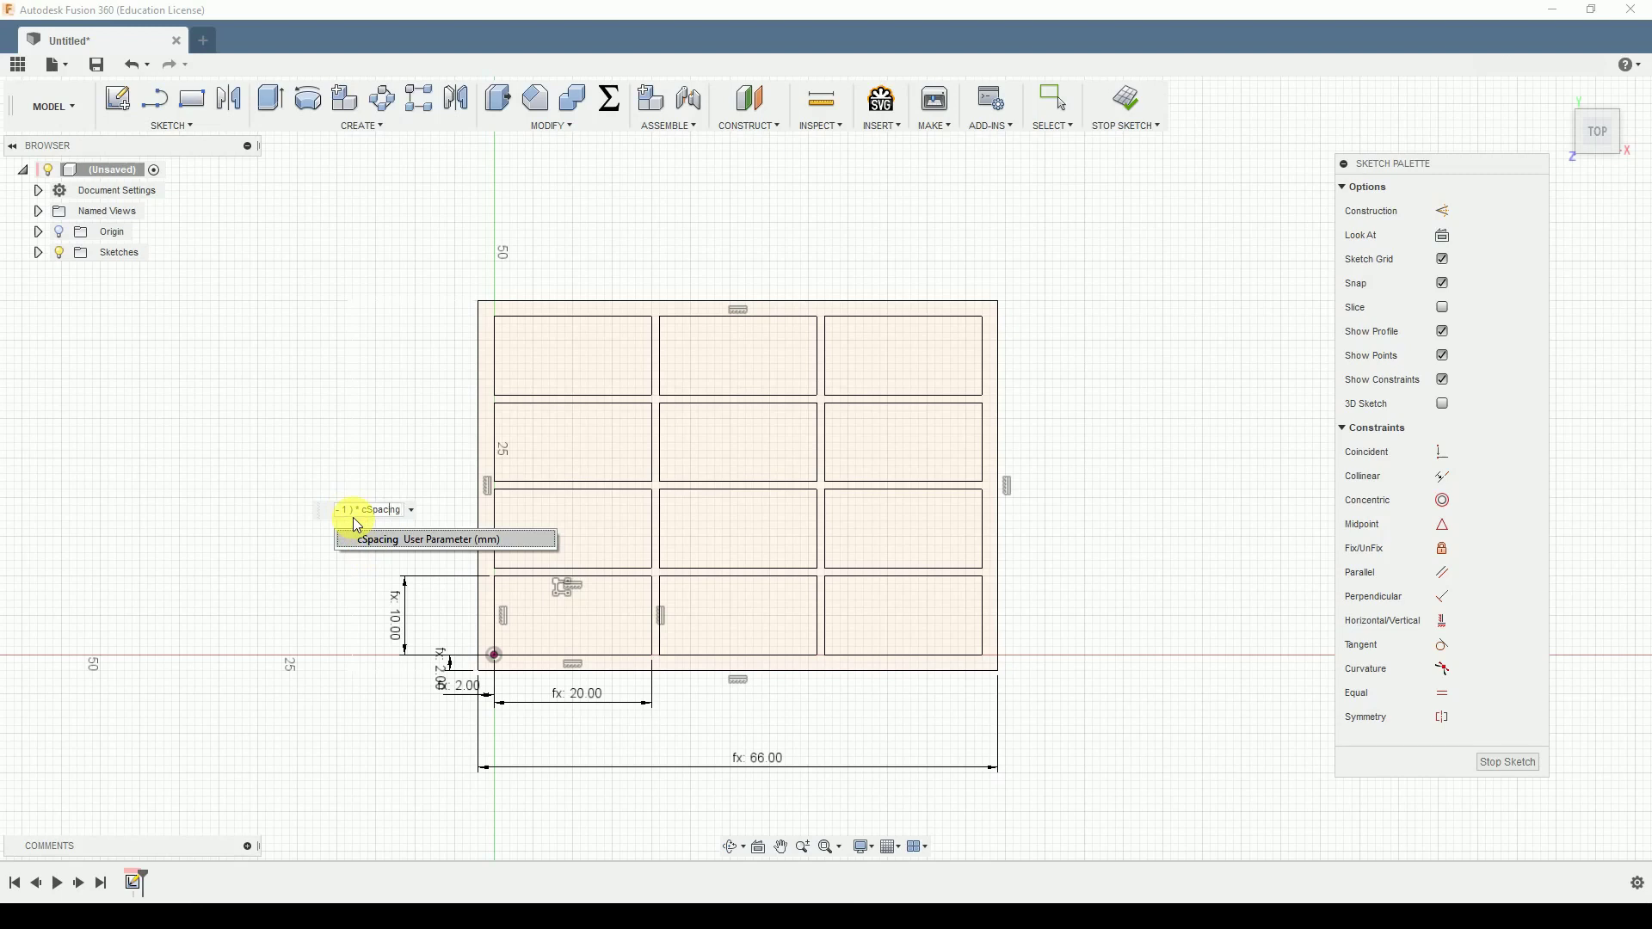
{"action": "key", "text": "Left"}
{"action": "key", "text": "Left"}
{"action": "key", "text": "Left"}
{"action": "key", "text": "Left"}
{"action": "key", "text": "Left"}
{"action": "key", "text": "Left"}
{"action": "key", "text": "Left"}
{"action": "key", "text": "Left"}
{"action": "key", "text": "Left"}
{"action": "key", "text": "Left"}
{"action": "key", "text": "Left"}
{"action": "key", "text": "Left"}
{"action": "key", "text": "Left"}
{"action": "key", "text": "Left"}
{"action": "key", "text": "Left"}
{"action": "key", "text": "Left"}
{"action": "key", "text": "Left"}
{"action": "key", "text": "Left"}
{"action": "key", "text": "Left"}
{"action": "key", "text": "Left"}
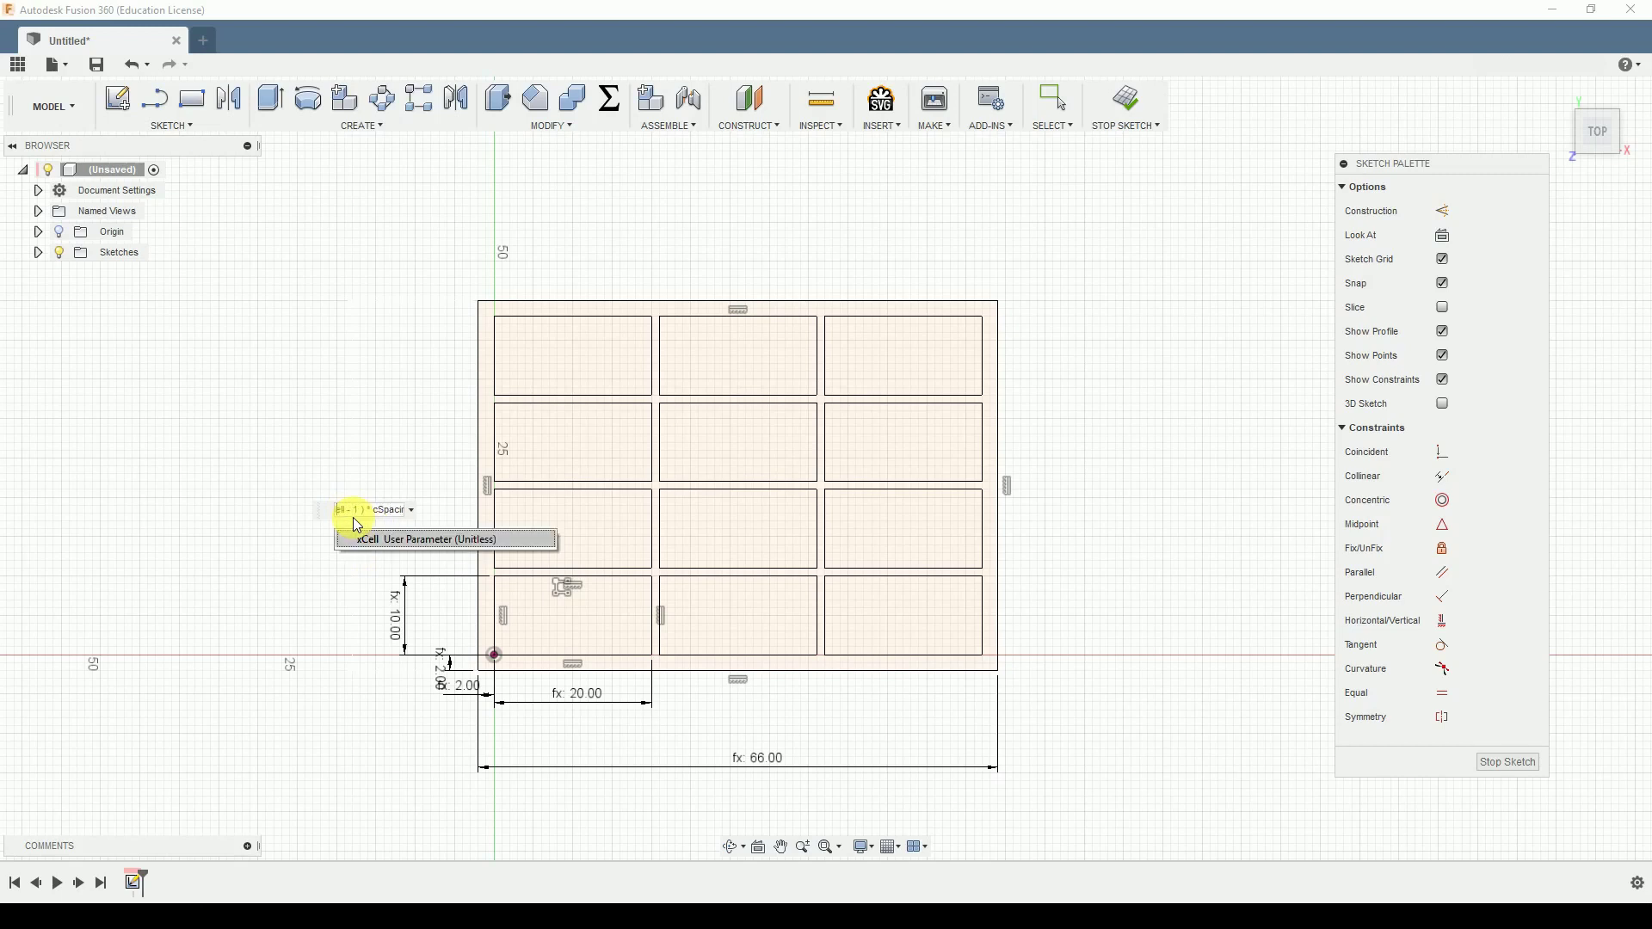
{"action": "key", "text": "Right"}
{"action": "key", "text": "BackSpace"}
{"action": "type", "text": "y"}
Step: Replace cWidth with cHeight in the outer rectangle's height expression
{"action": "key", "text": "Left"}
{"action": "key", "text": "Left"}
{"action": "key", "text": "Left"}
{"action": "key", "text": "Left"}
{"action": "key", "text": "Left"}
{"action": "key", "text": "Left"}
{"action": "key", "text": "Left"}
{"action": "key", "text": "Left"}
{"action": "key", "text": "Left"}
{"action": "key", "text": "Left"}
{"action": "key", "text": "Left"}
{"action": "key", "text": "Left"}
{"action": "key", "text": "Left"}
{"action": "key", "text": "Left"}
{"action": "key", "text": "Left"}
{"action": "key", "text": "Left"}
{"action": "key", "text": "Left"}
{"action": "key", "text": "Left"}
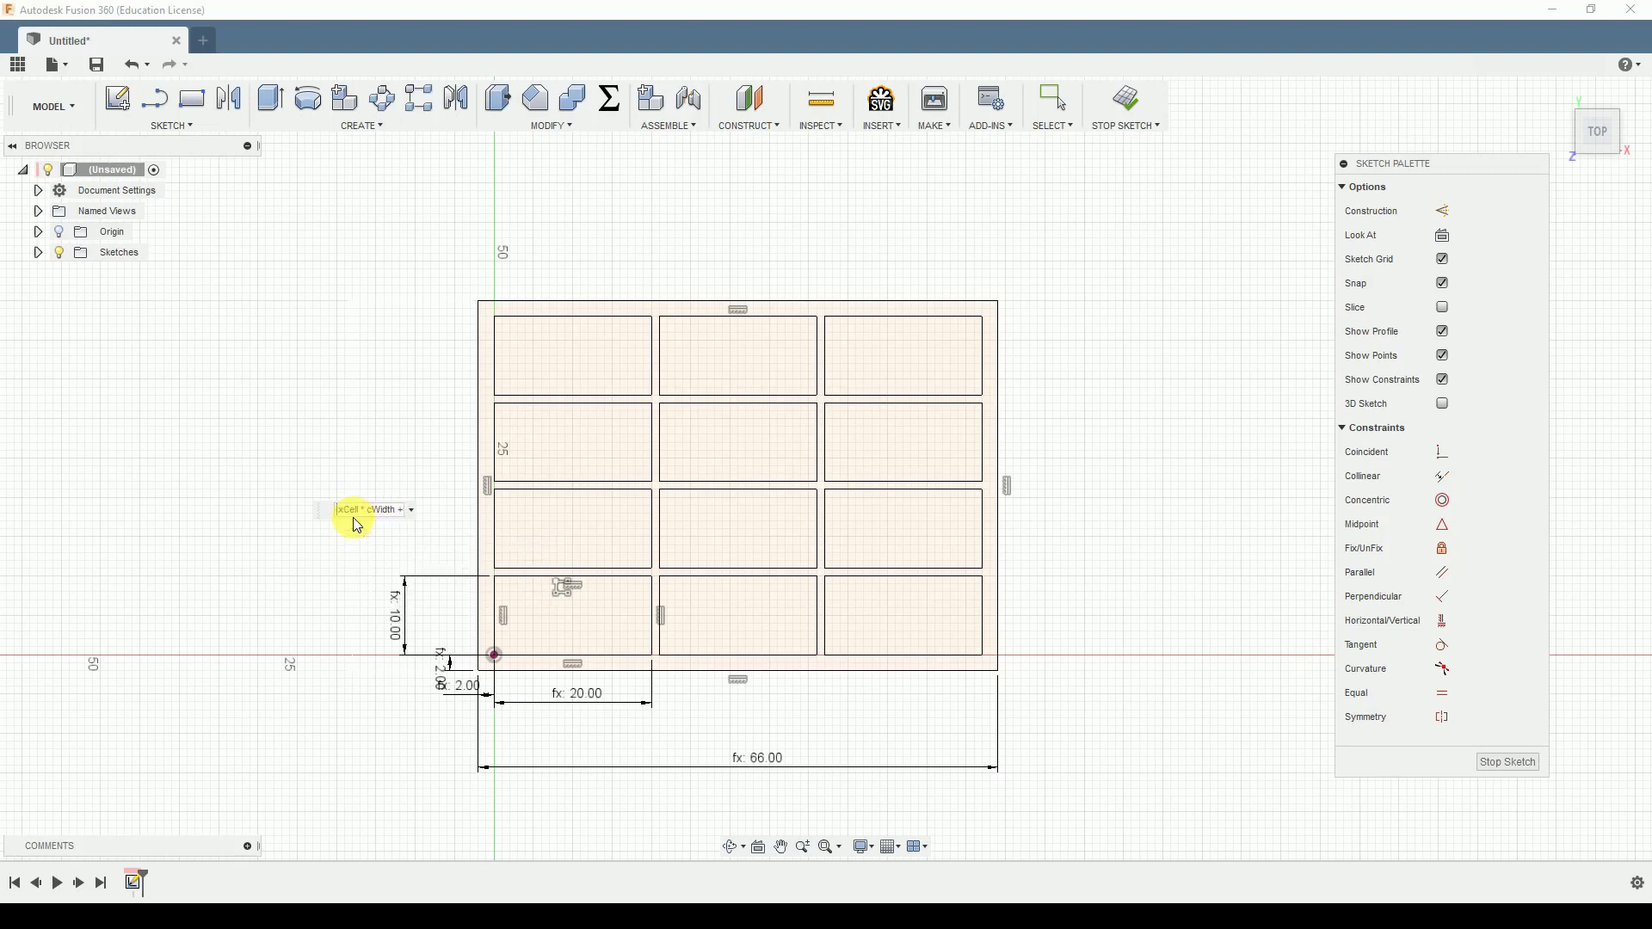
{"action": "key", "text": "Right"}
{"action": "key", "text": "Right"}
{"action": "key", "text": "Right"}
{"action": "key", "text": "Right"}
{"action": "key", "text": "Right"}
{"action": "key", "text": "Right"}
{"action": "key", "text": "Right"}
{"action": "key", "text": "Right"}
{"action": "key", "text": "Right"}
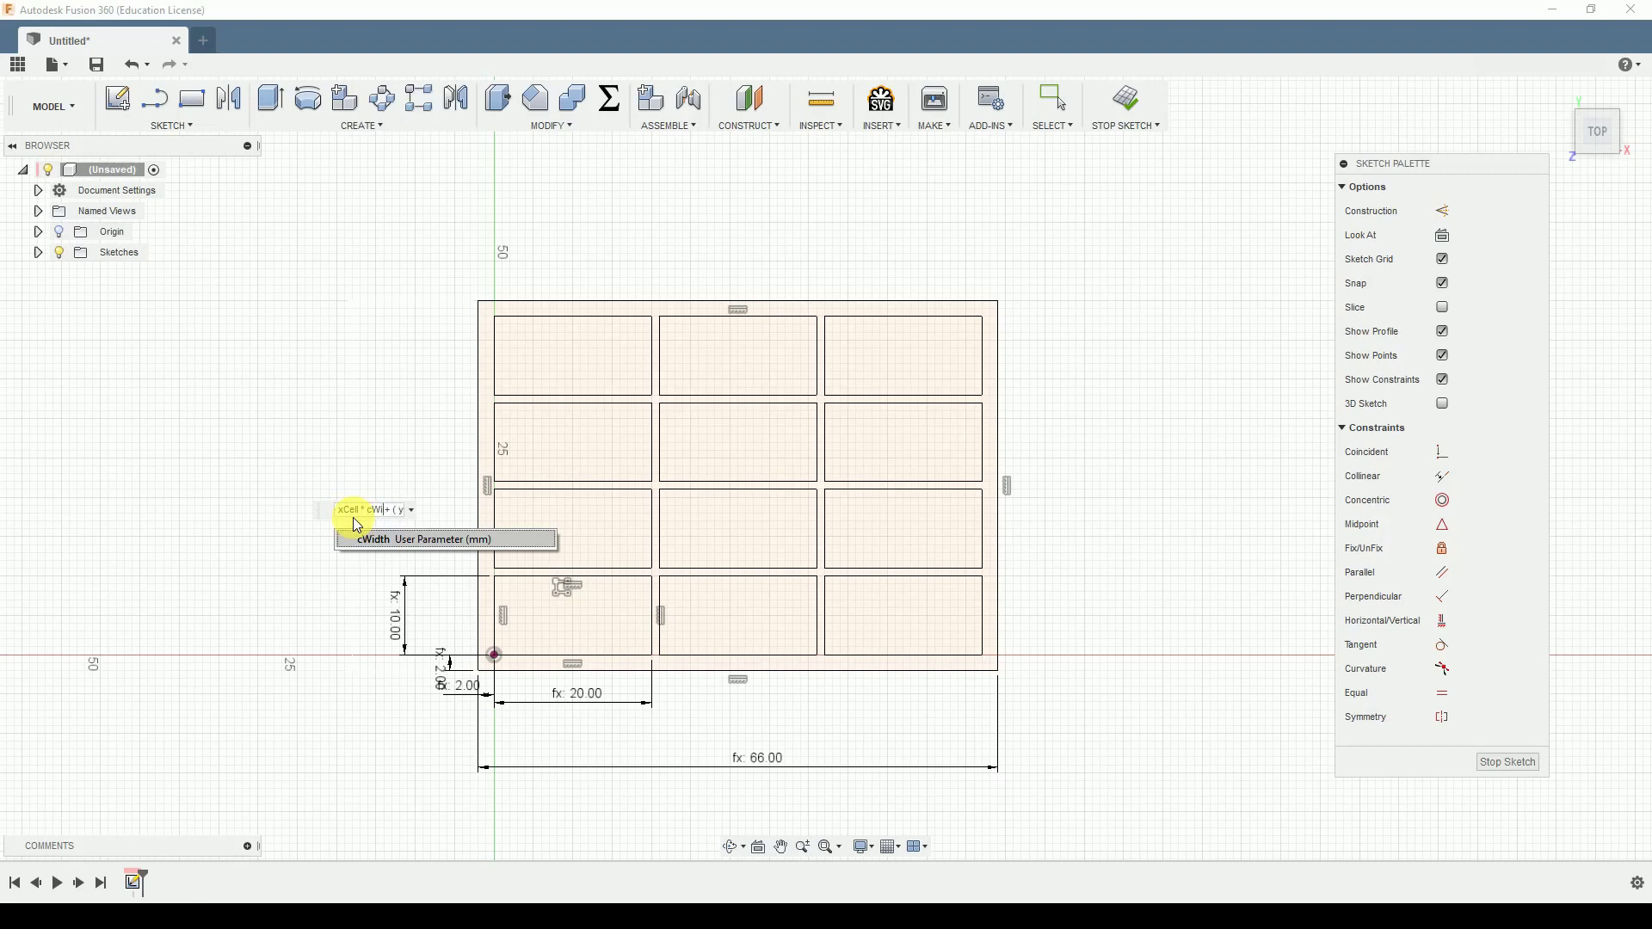
{"action": "key", "text": "BackSpace"}
{"action": "key", "text": "BackSpace"}
{"action": "key", "text": "BackSpace"}
{"action": "key", "text": "BackSpace"}
{"action": "key", "text": "BackSpace"}
{"action": "type", "text": "Height"}
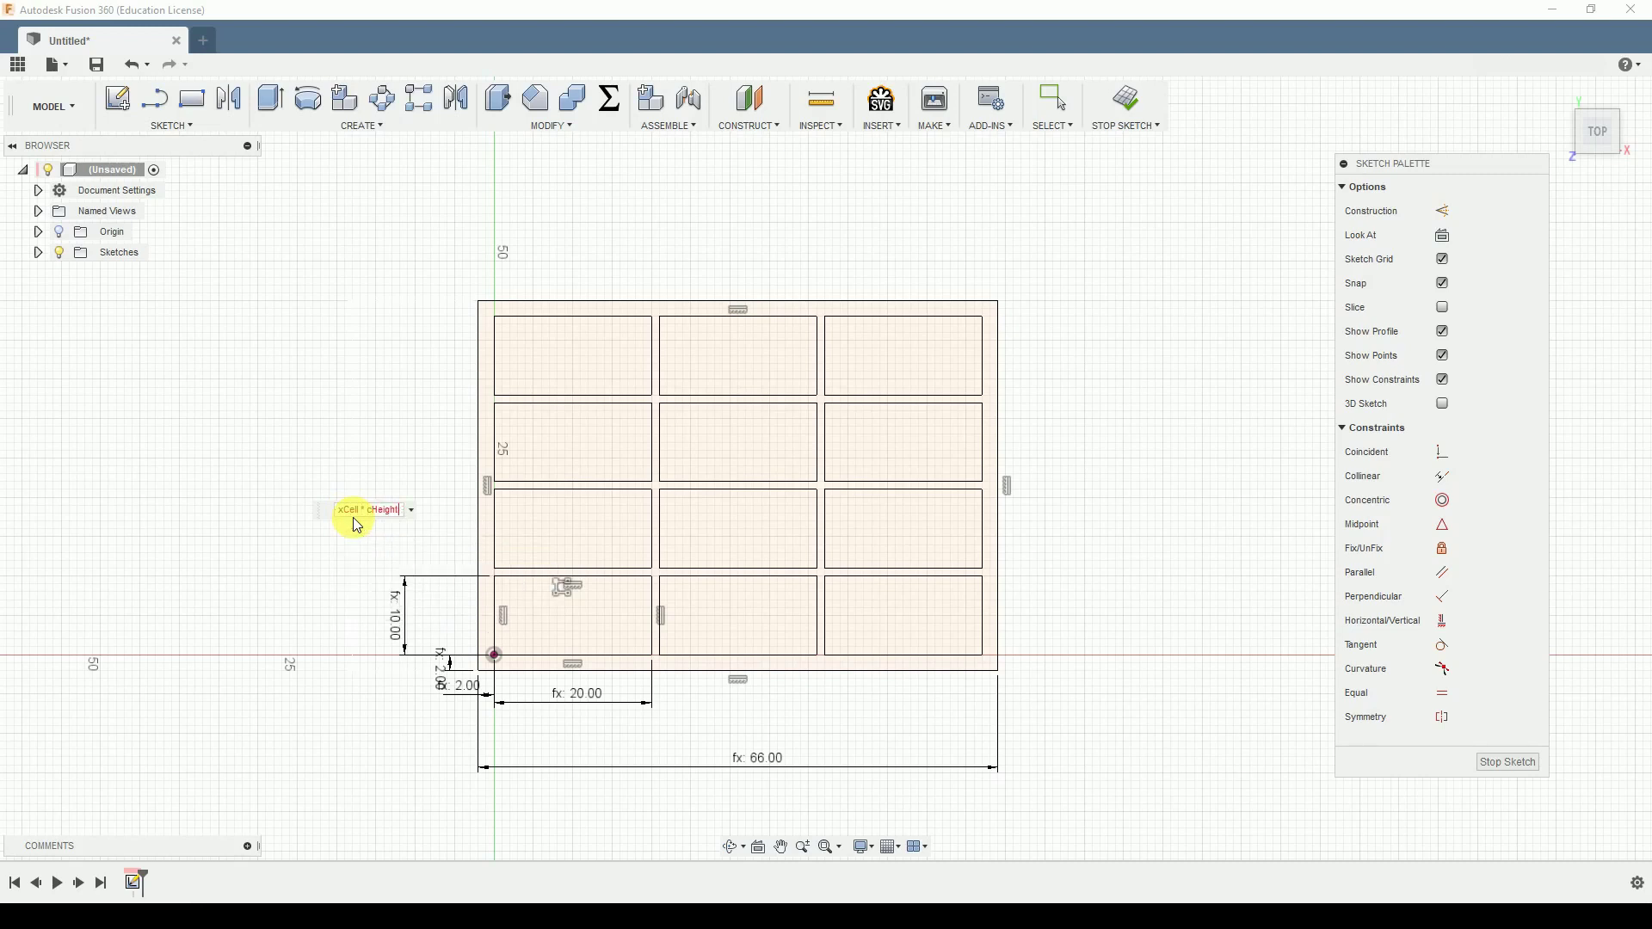
Step: Replace the remaining xCell with yCell in the height expression, apply it, and compare it with the width expression
{"action": "key", "text": "Left"}
{"action": "key", "text": "Left"}
{"action": "key", "text": "Left"}
{"action": "key", "text": "Left"}
{"action": "key", "text": "Left"}
{"action": "key", "text": "Left"}
{"action": "key", "text": "Left"}
{"action": "key", "text": "Left"}
{"action": "key", "text": "Left"}
{"action": "key", "text": "Left"}
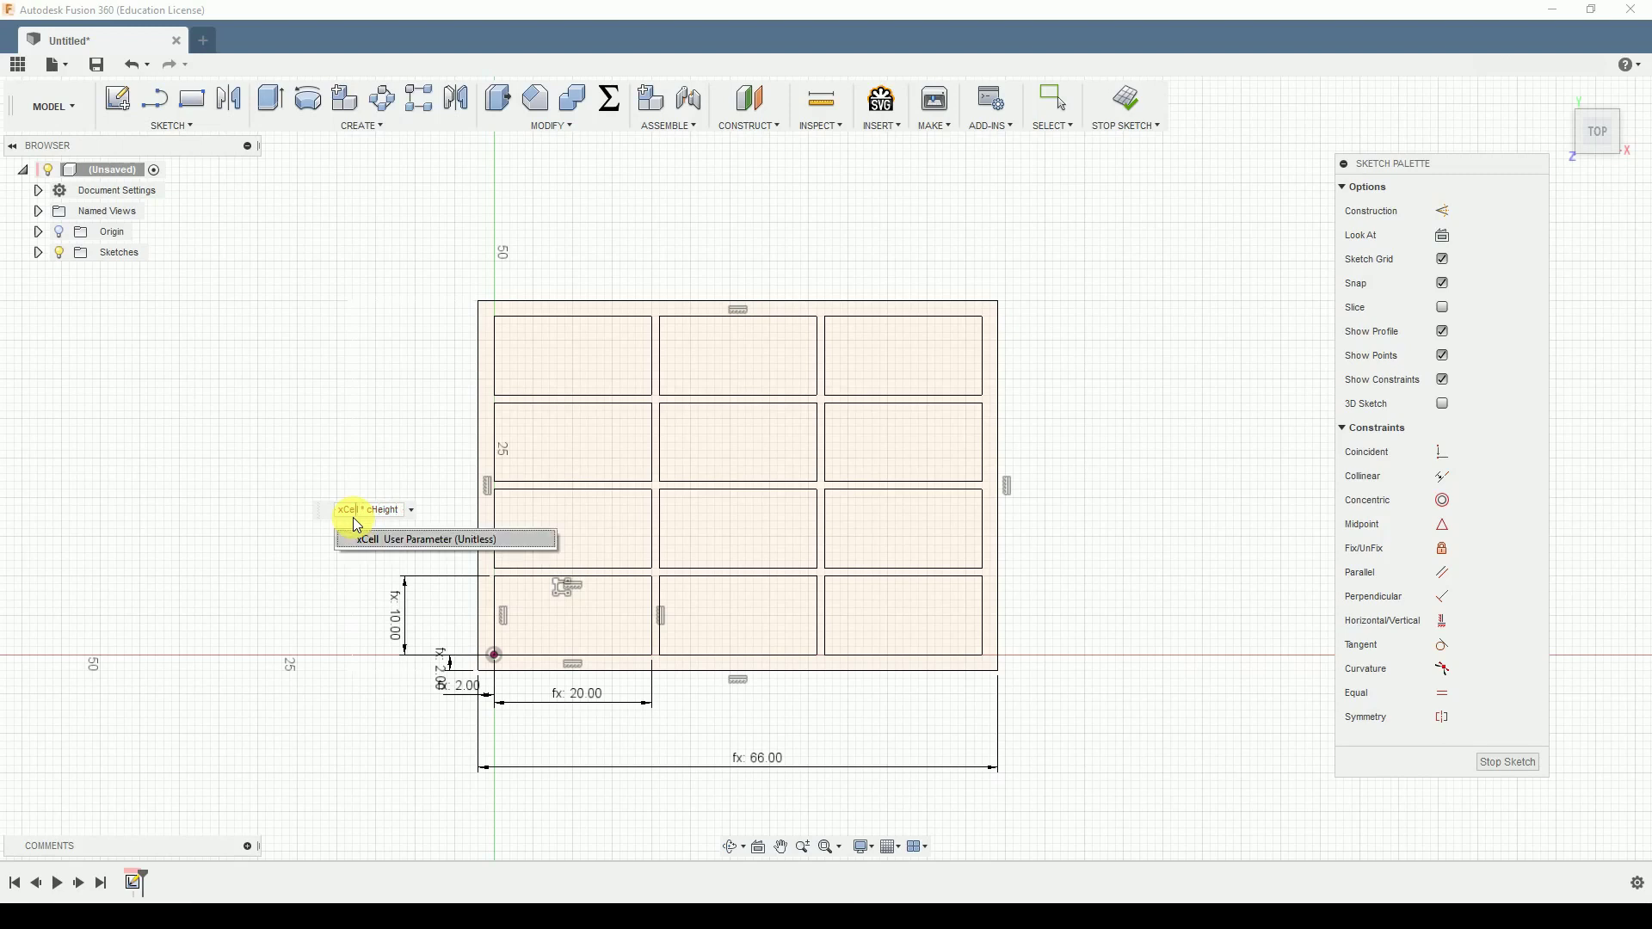
{"action": "key", "text": "Left"}
{"action": "key", "text": "Left"}
{"action": "key", "text": "Left"}
{"action": "key", "text": "Left"}
{"action": "key", "text": "BackSpace"}
{"action": "type", "text": "y"}
{"action": "key", "text": "Left"}
{"action": "key", "text": "Left"}
{"action": "key", "text": "Left"}
{"action": "key", "text": "Left"}
{"action": "key", "text": "Left"}
{"action": "key", "text": "Left"}
{"action": "key", "text": "Left"}
{"action": "key", "text": "Left"}
{"action": "key", "text": "Left"}
{"action": "key", "text": "Left"}
{"action": "key", "text": "Left"}
{"action": "key", "text": "Left"}
{"action": "key", "text": "Left"}
{"action": "key", "text": "Left"}
{"action": "key", "text": "Left"}
{"action": "key", "text": "Left"}
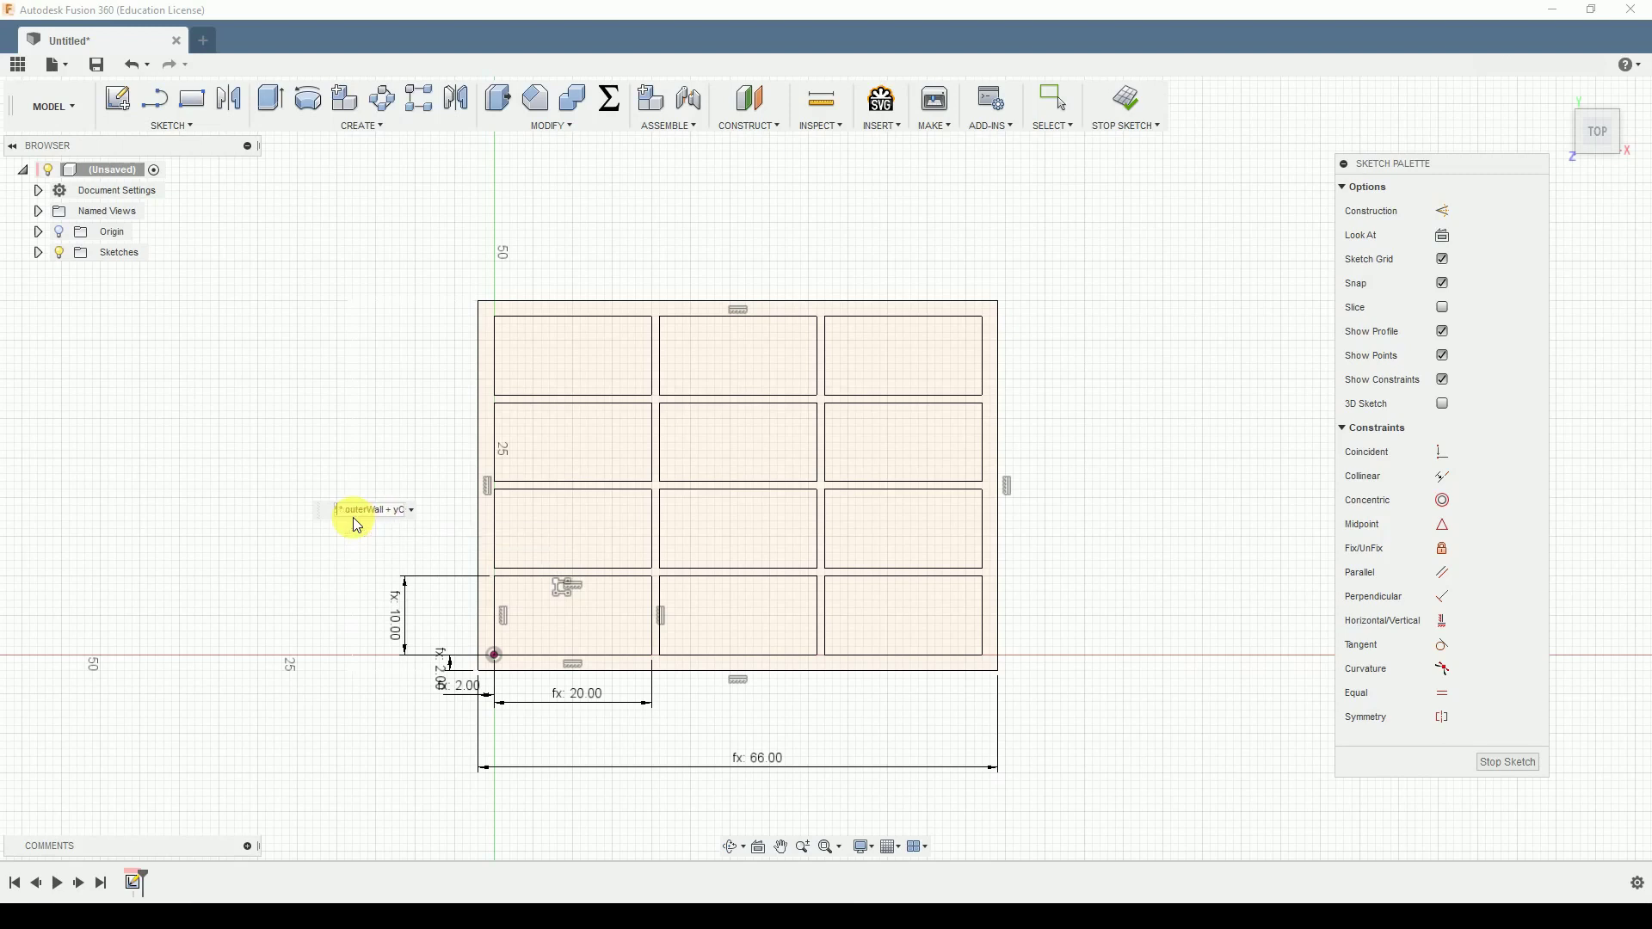
{"action": "key", "text": "Return"}
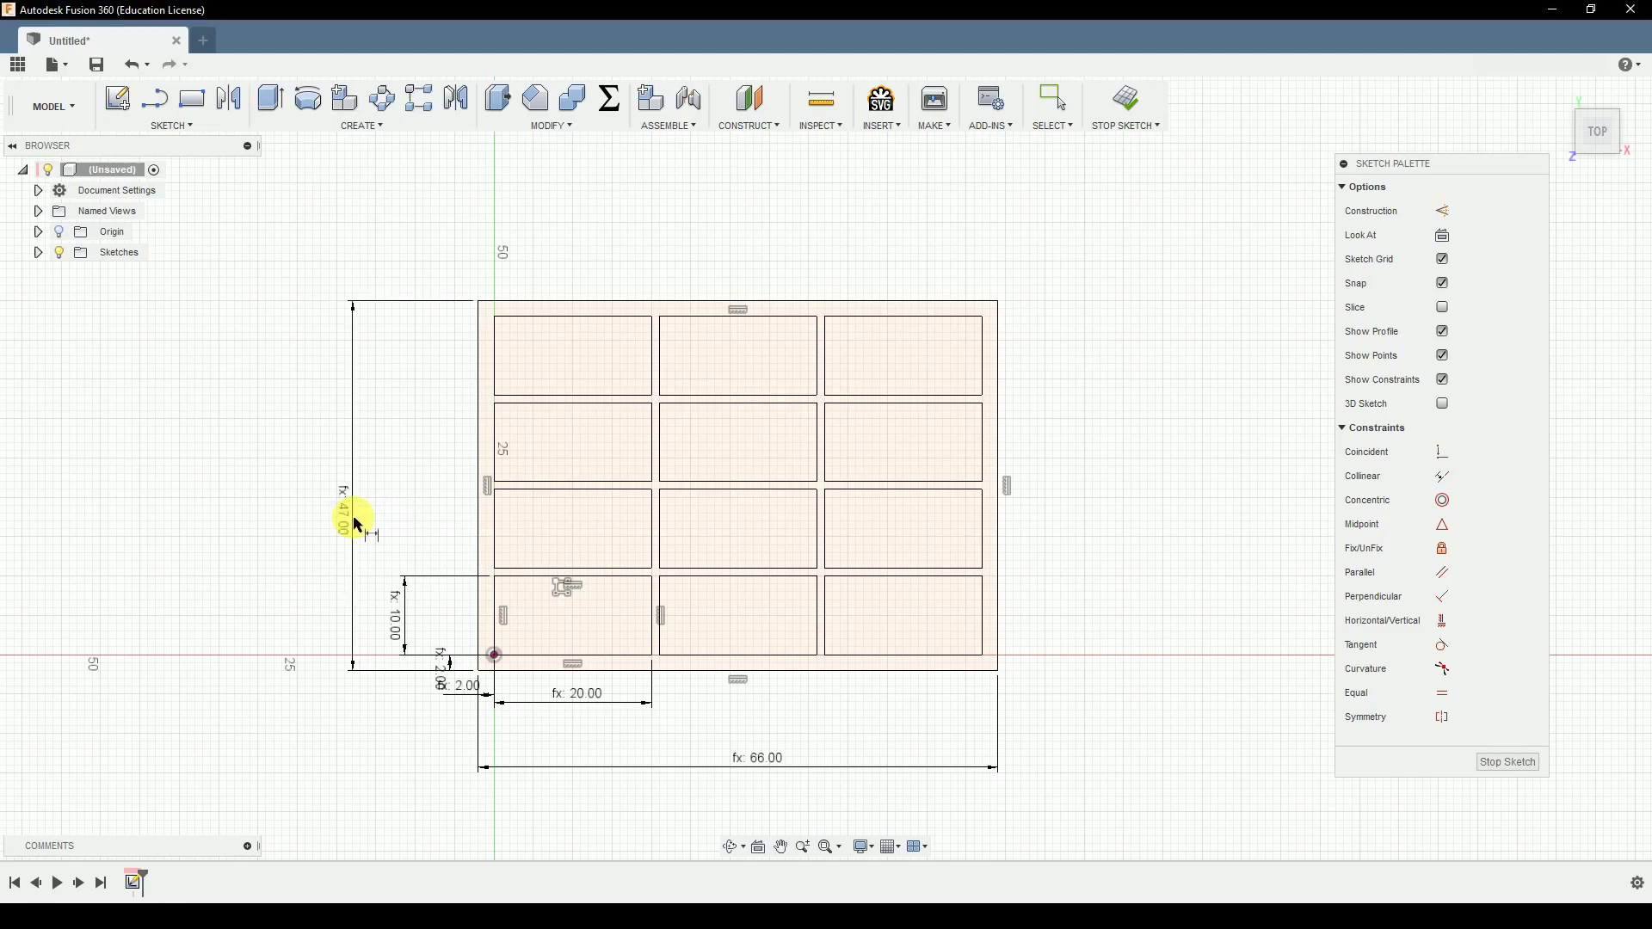
{"action": "double_click", "coordinate": [350, 517]}
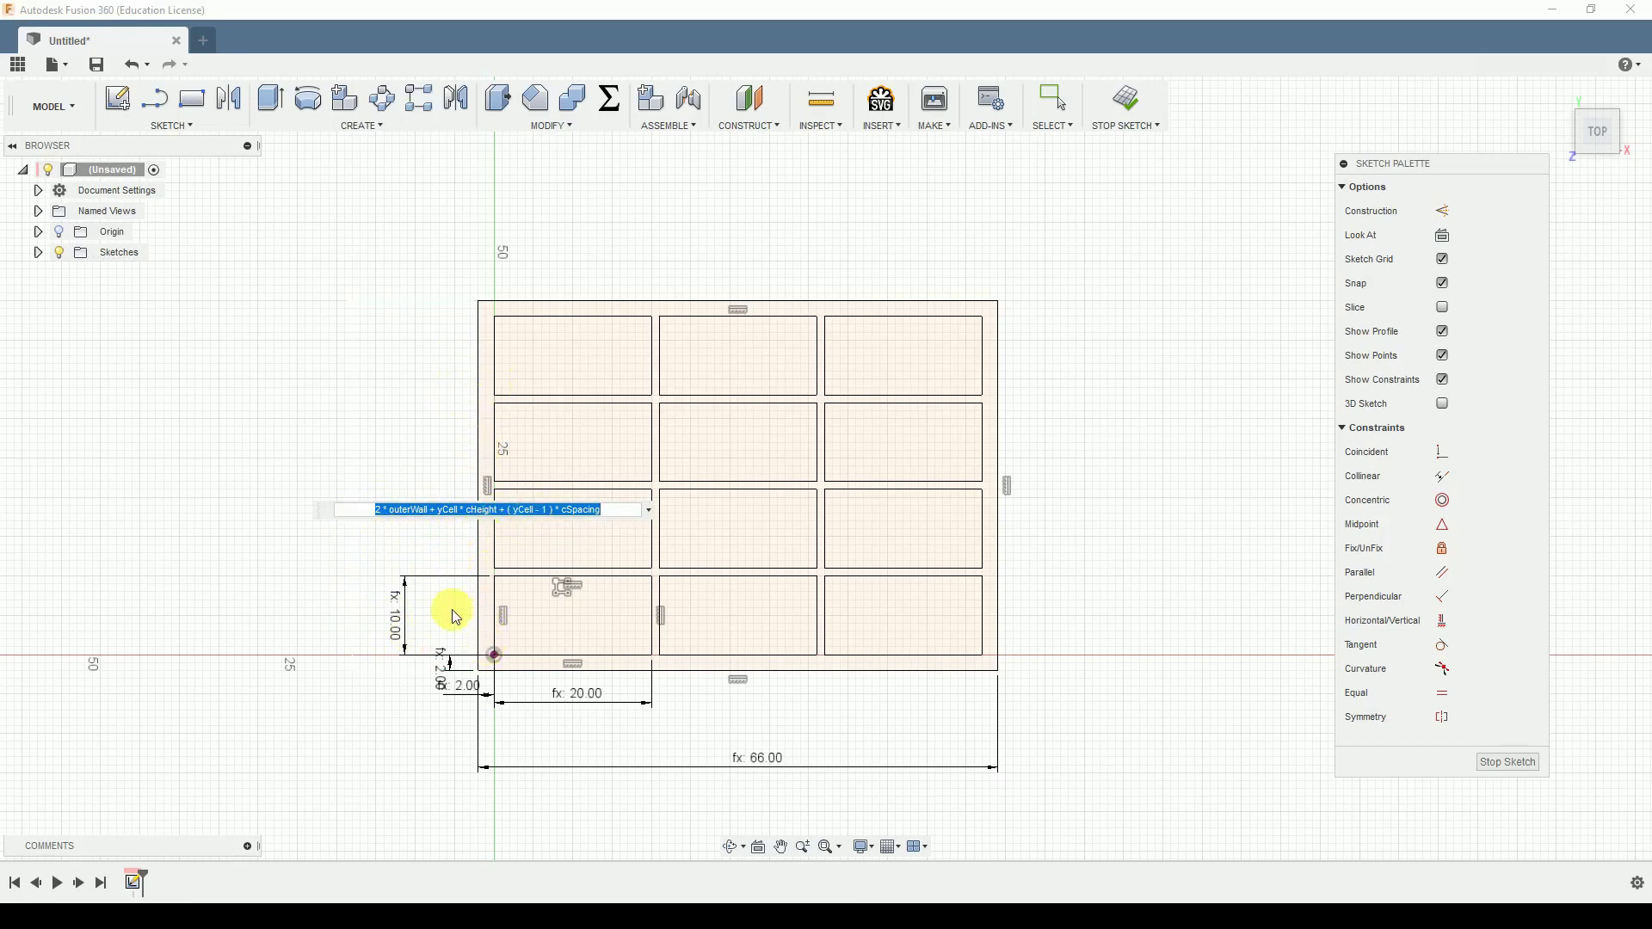
{"action": "key", "text": "Escape"}
{"action": "double_click", "coordinate": [778, 757]}
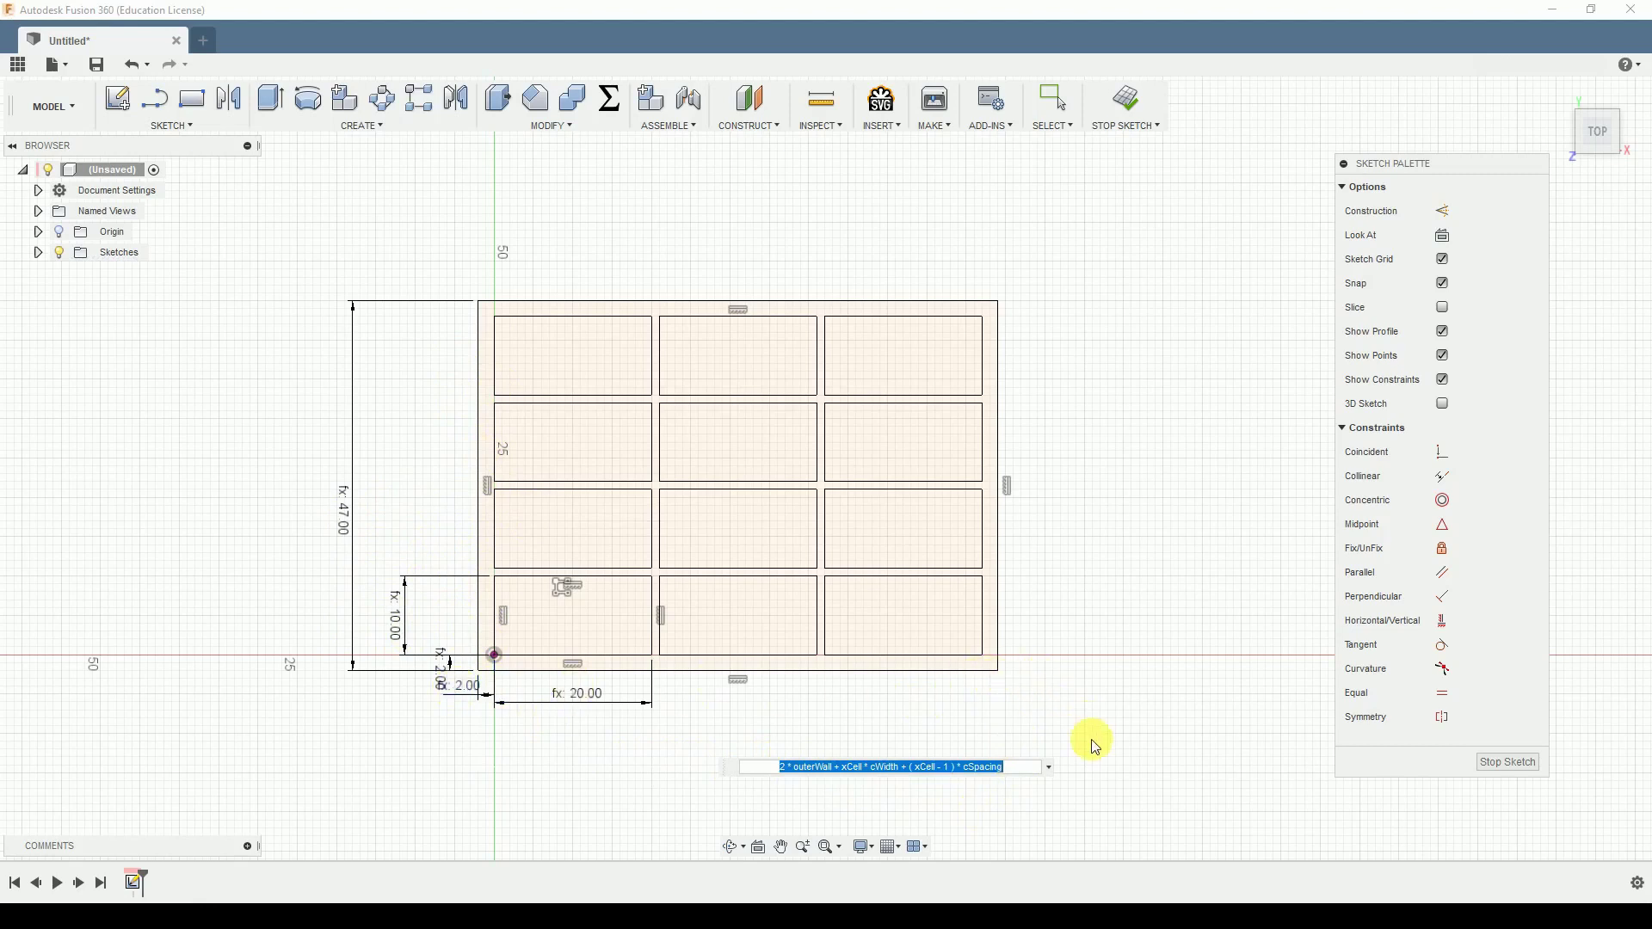
{"action": "key", "text": "Return"}
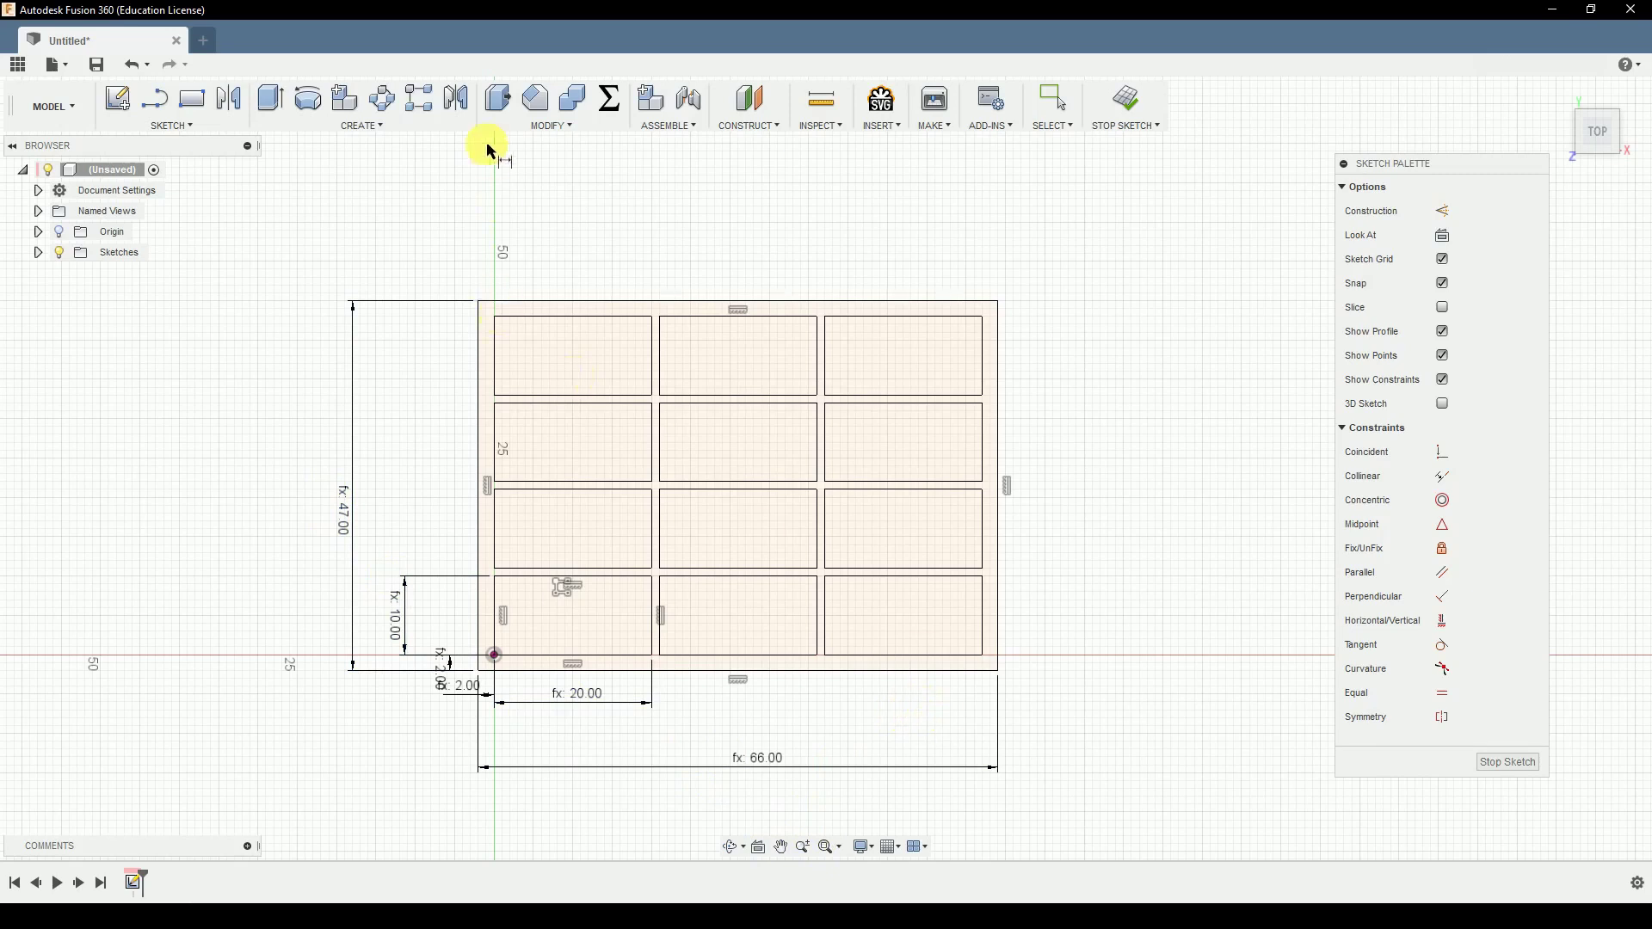
Step: Set the user parameter xCell to 4
{"action": "left_click", "coordinate": [610, 114]}
{"action": "left_click_drag", "start_coordinate": [688, 211], "coordinate": [862, 143]}
{"action": "left_click_drag", "start_coordinate": [554, 543], "coordinate": [773, 540]}
{"action": "left_click", "coordinate": [1081, 225]}
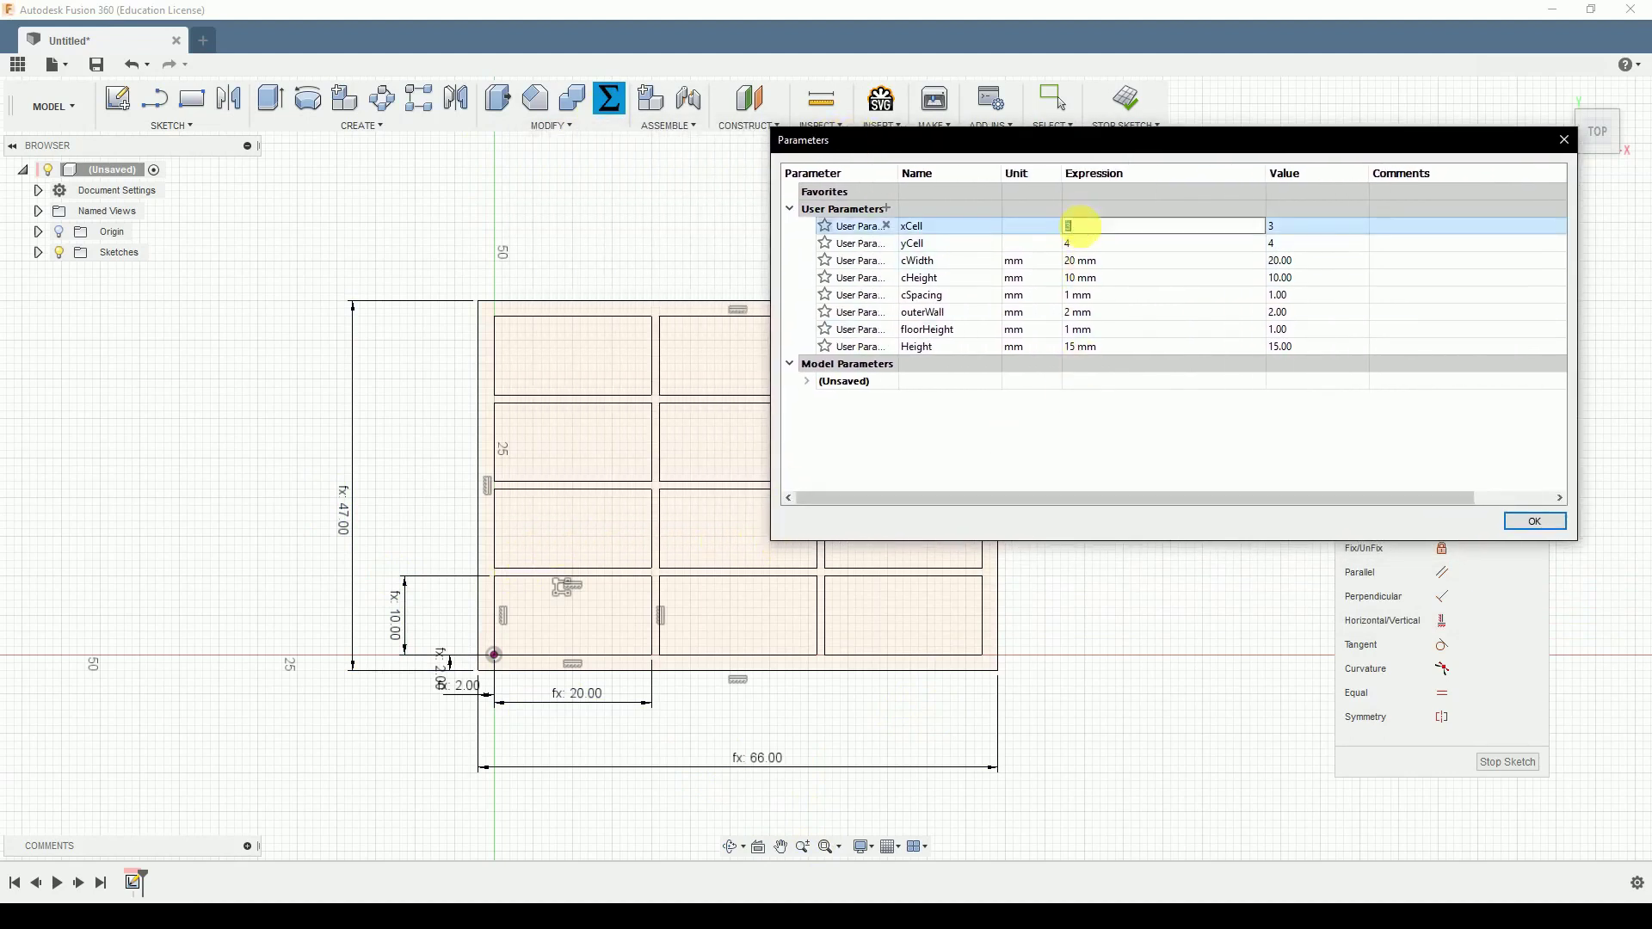
{"action": "type", "text": "4"}
{"action": "left_click", "coordinate": [1092, 245]}
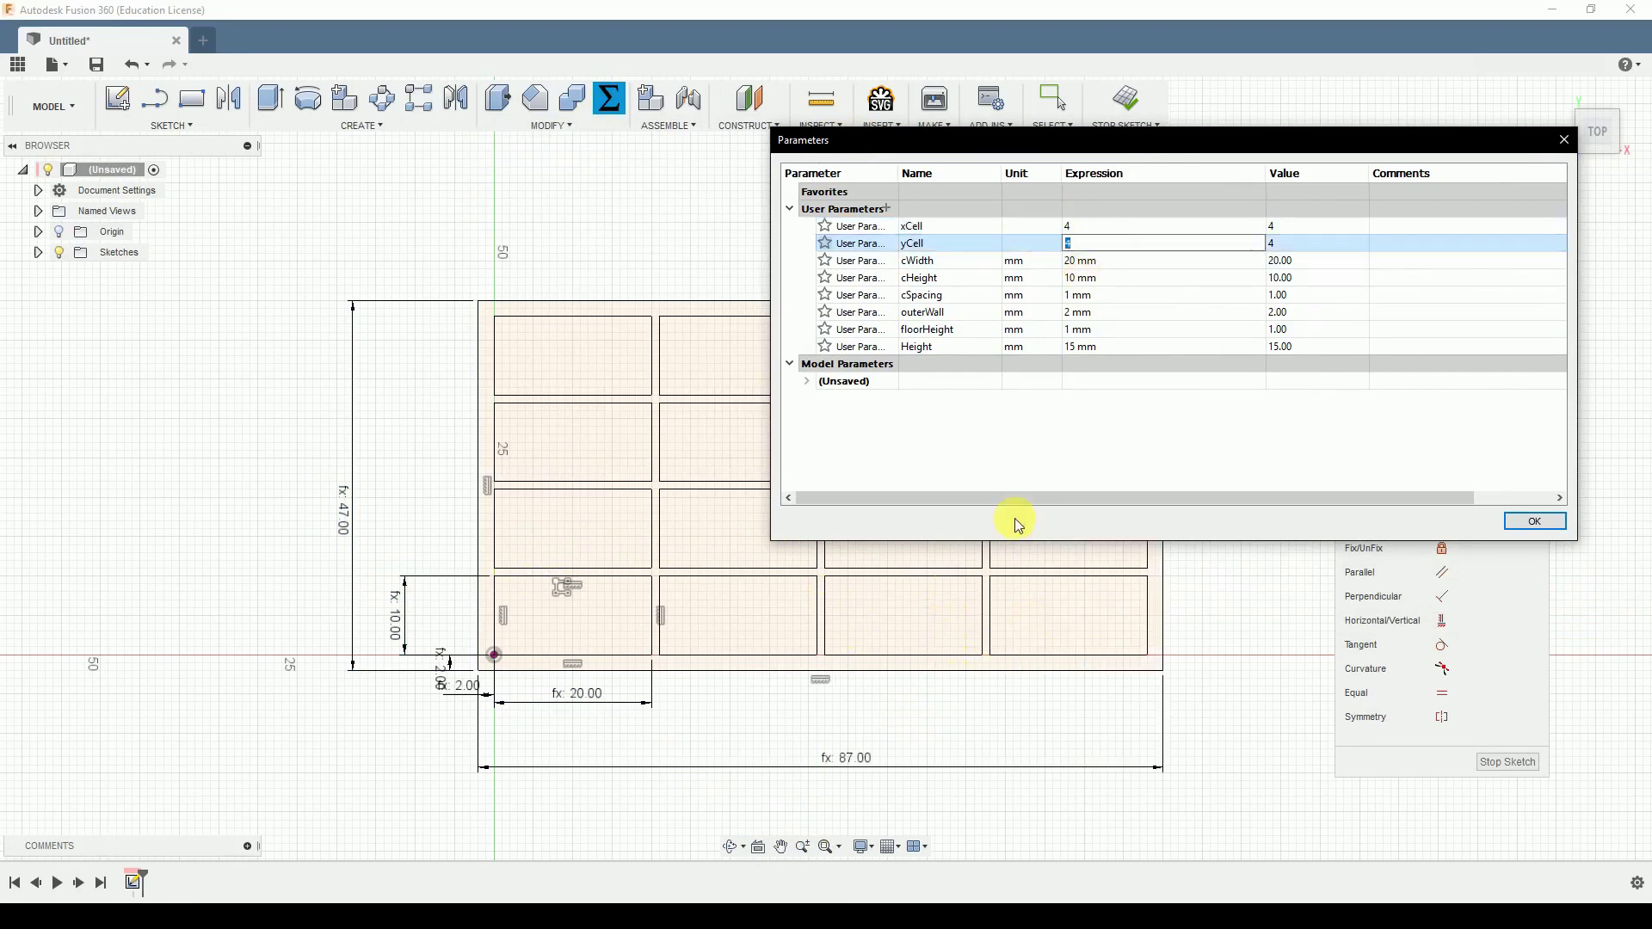
Step: Set the user parameter cHeight to 20 mm and close the parameters
{"action": "left_click", "coordinate": [1110, 277]}
{"action": "left_click", "coordinate": [1121, 278]}
{"action": "type", "text": "20"}
{"action": "key", "text": "Return"}
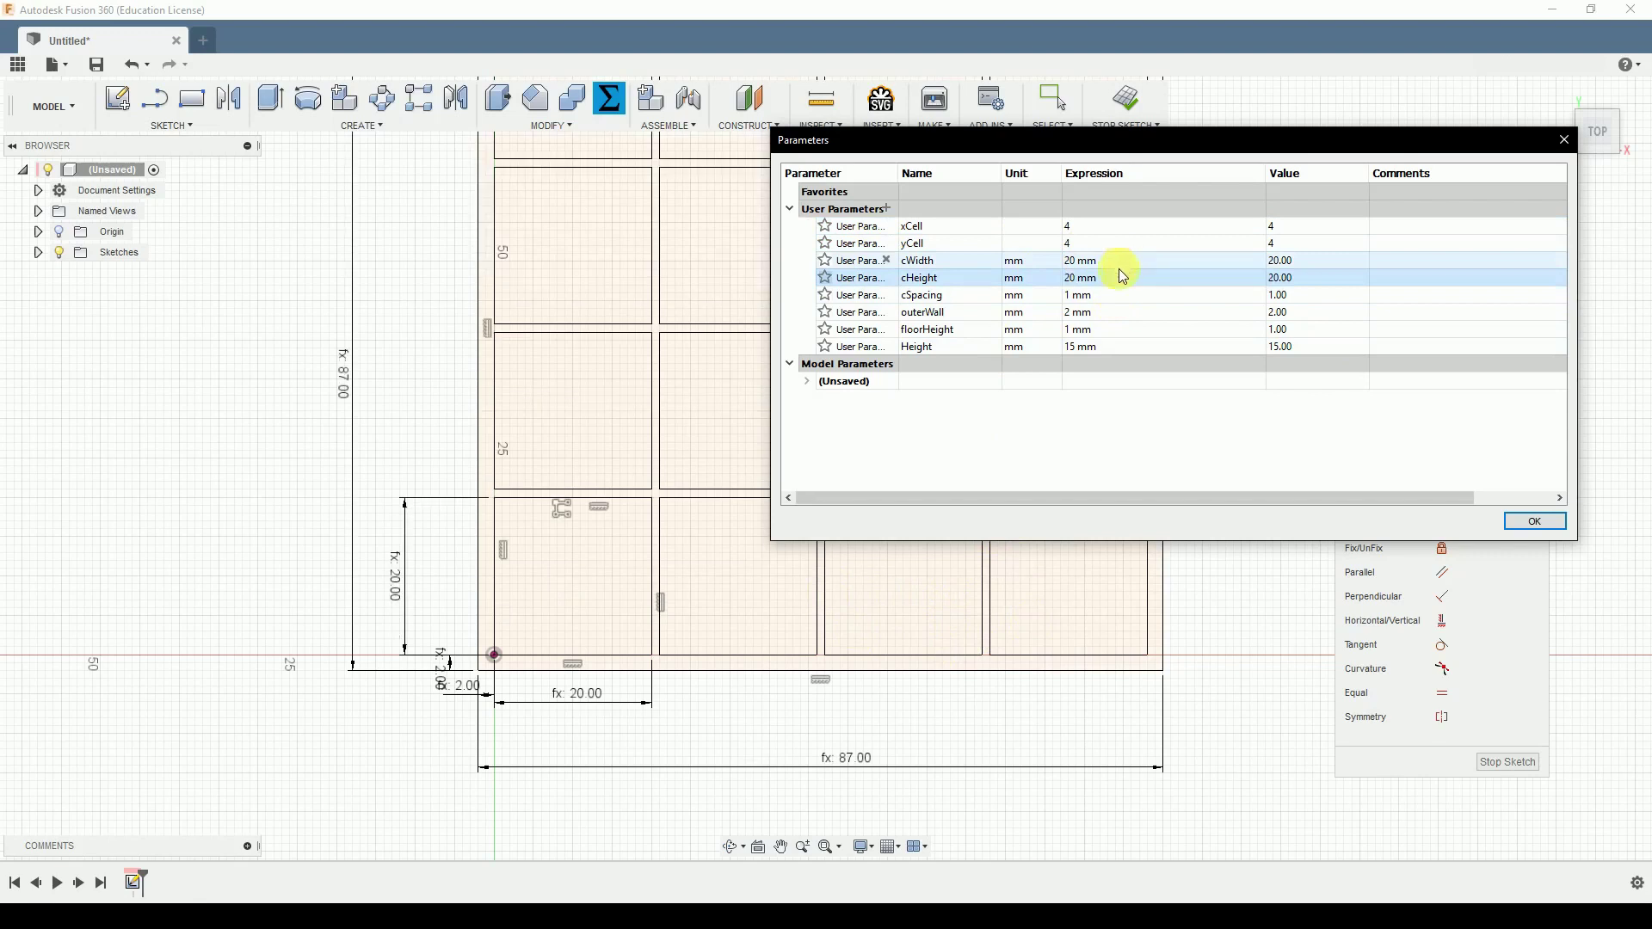
{"action": "scroll", "coordinate": [682, 324], "scroll_direction": "down", "scroll_amount": 2}
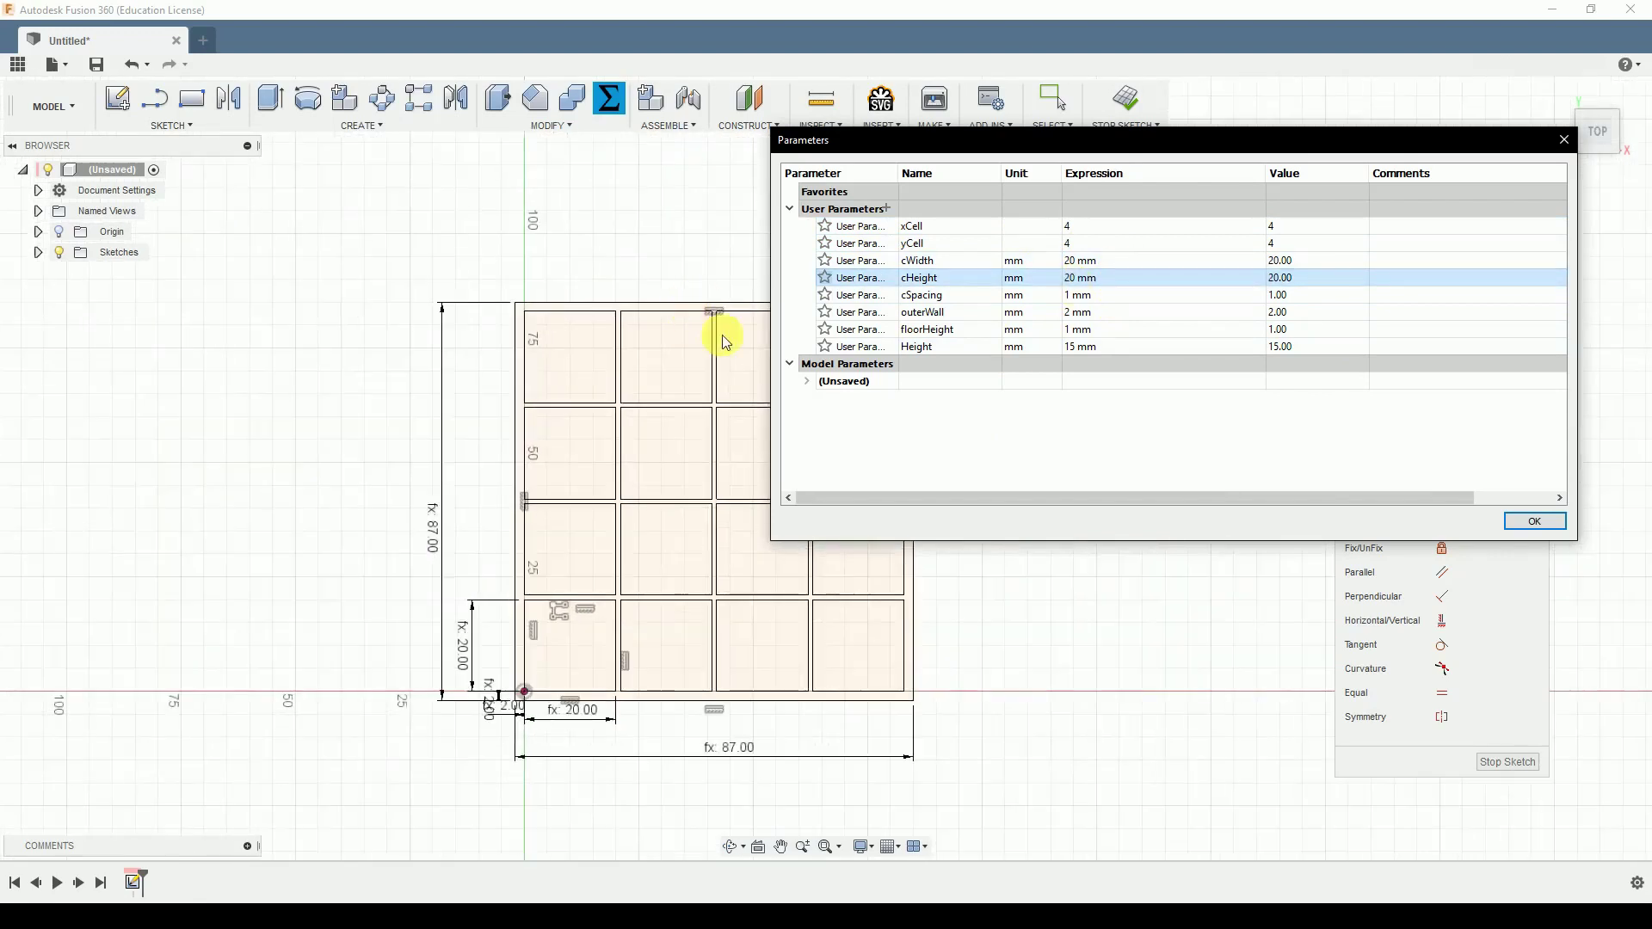
{"action": "left_click", "coordinate": [1532, 521]}
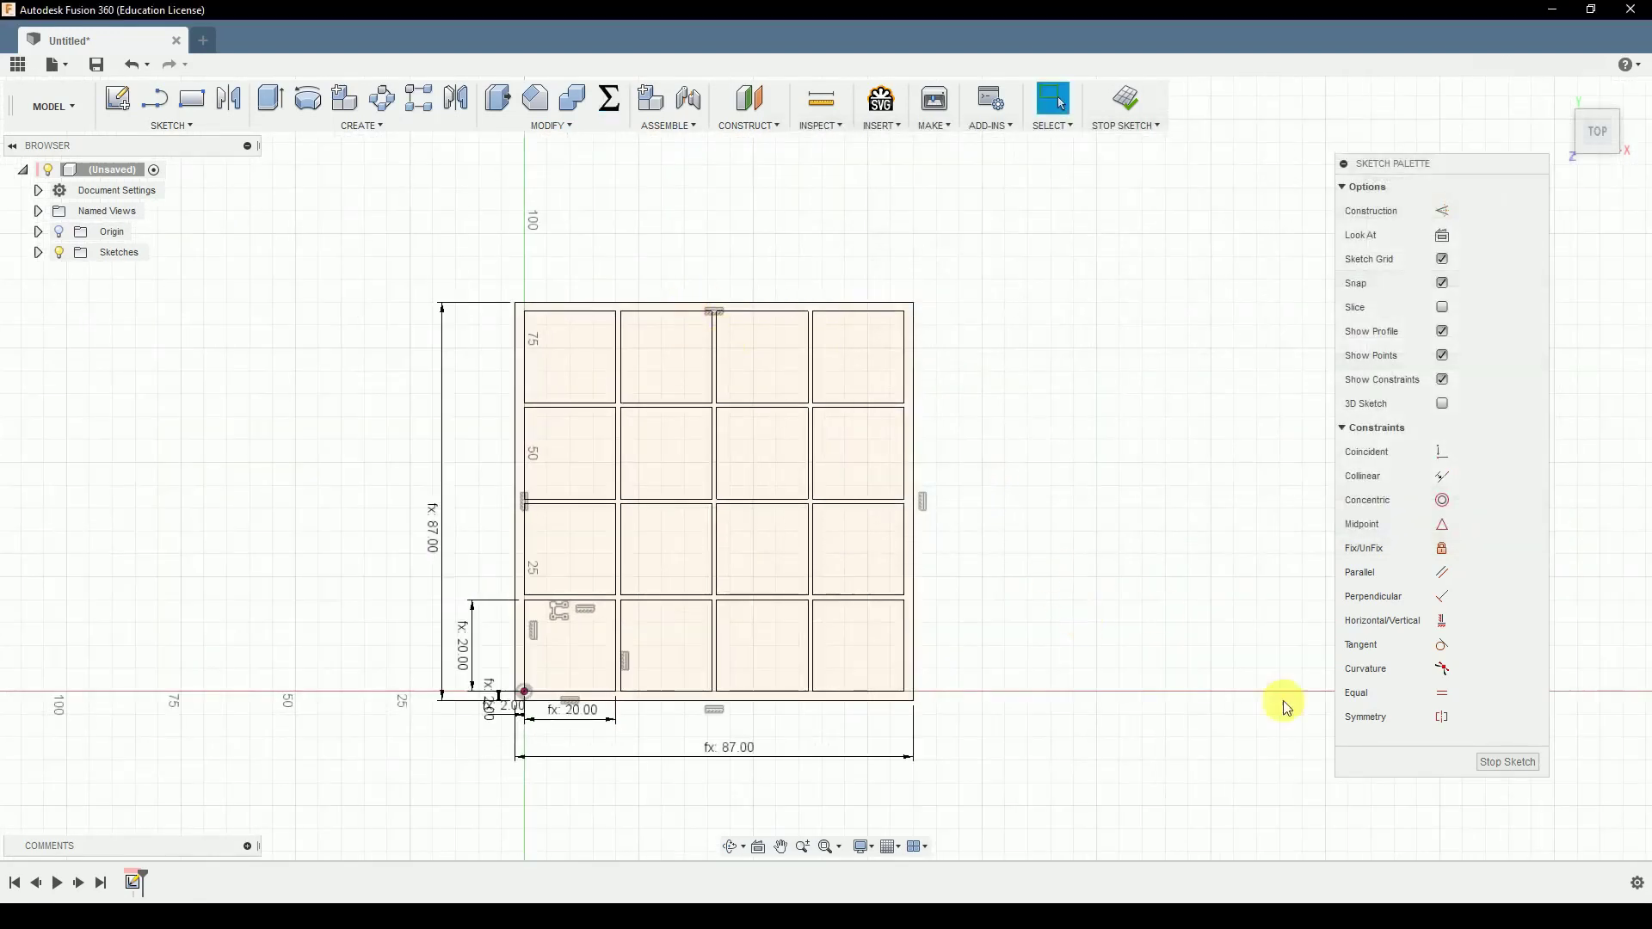
Step: Finish the sketch and extrude the wall grid profile as a new body, with the parameter Height as its distance
{"action": "left_click", "coordinate": [1510, 763]}
{"action": "middle_click_drag", "start_coordinate": [900, 759], "coordinate": [870, 678], "text": "shift"}
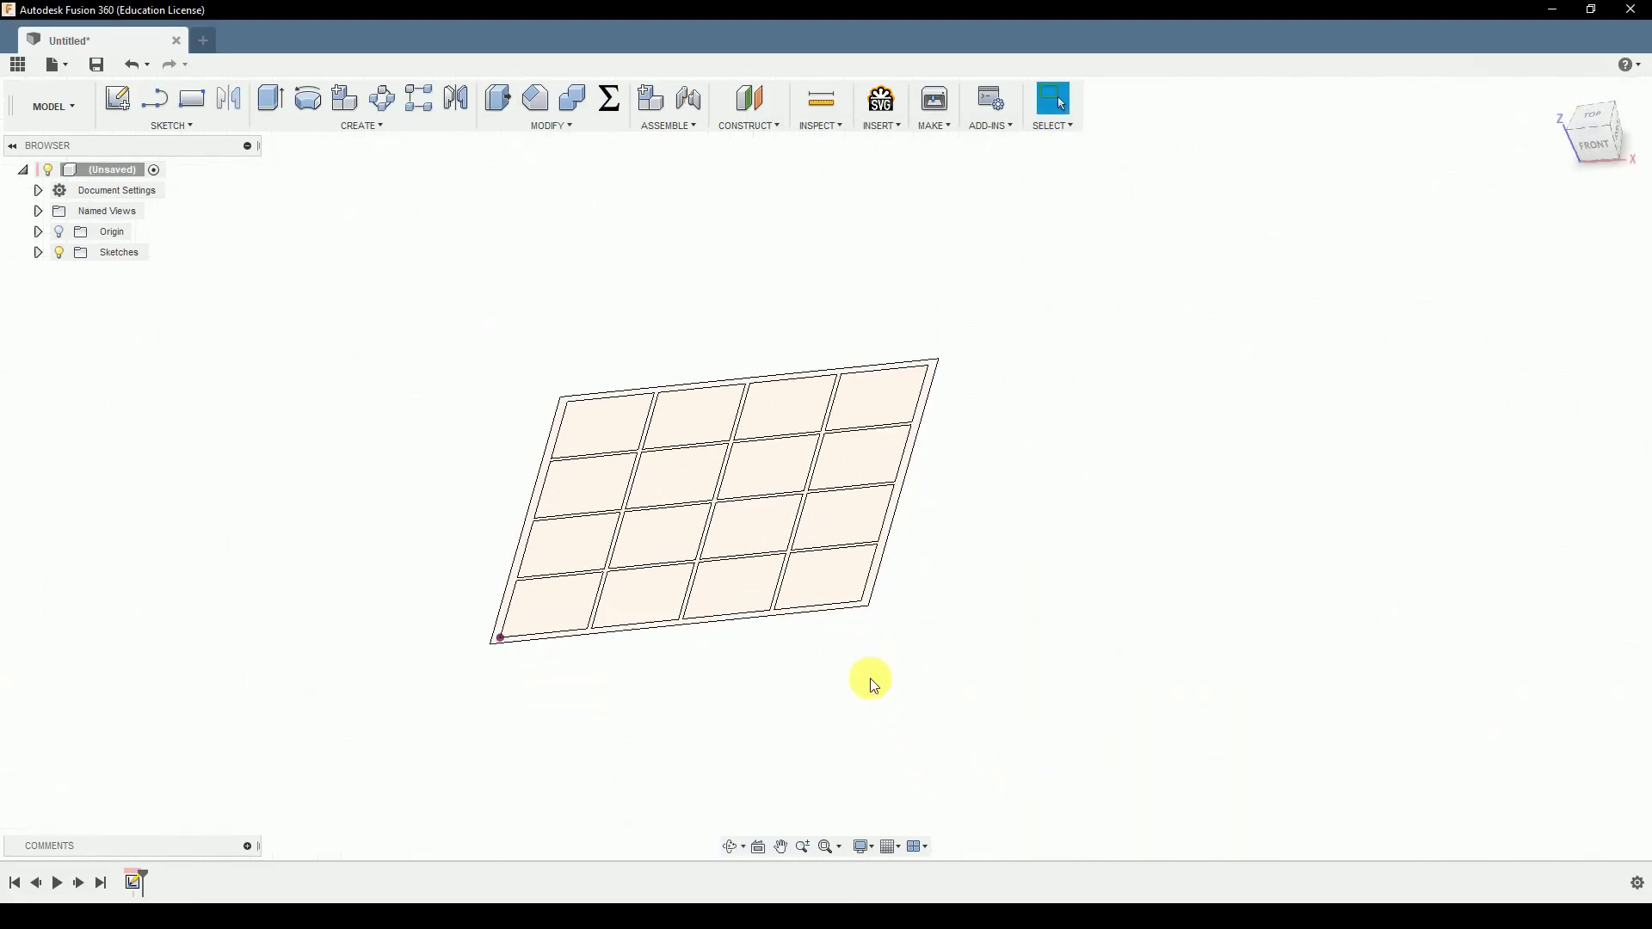
{"action": "left_click", "coordinate": [270, 98]}
{"action": "scroll", "coordinate": [474, 626], "scroll_direction": "up", "scroll_amount": 4}
{"action": "scroll", "coordinate": [568, 654], "scroll_direction": "up", "scroll_amount": 3}
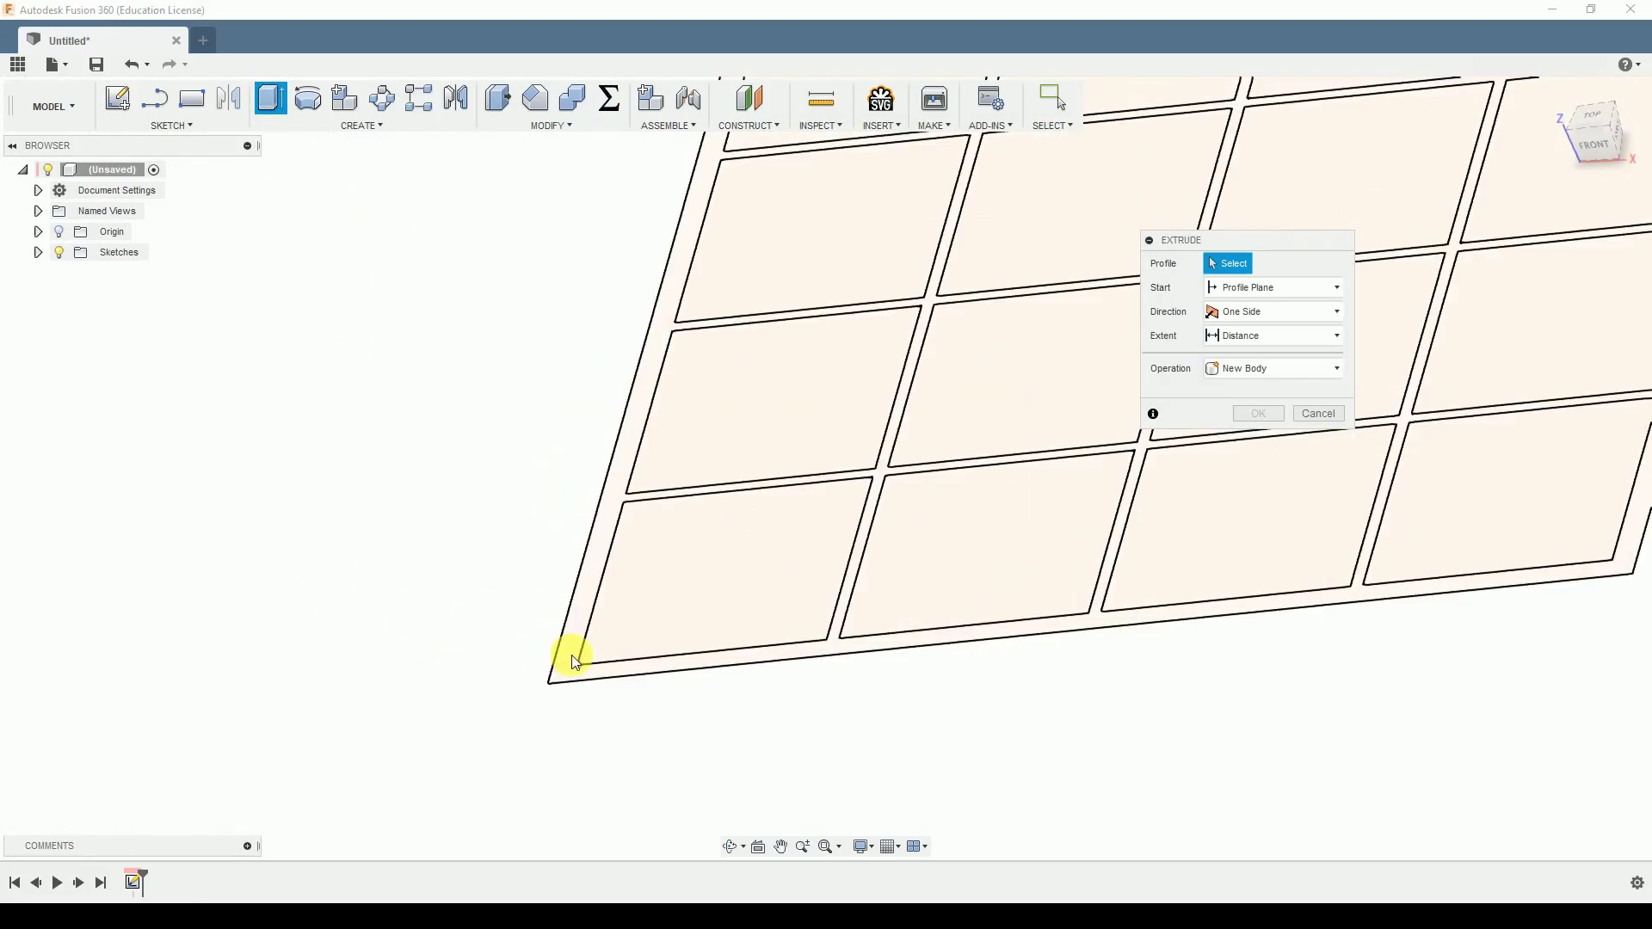
{"action": "left_click", "coordinate": [575, 661]}
{"action": "scroll", "coordinate": [706, 800], "scroll_direction": "down", "scroll_amount": 5}
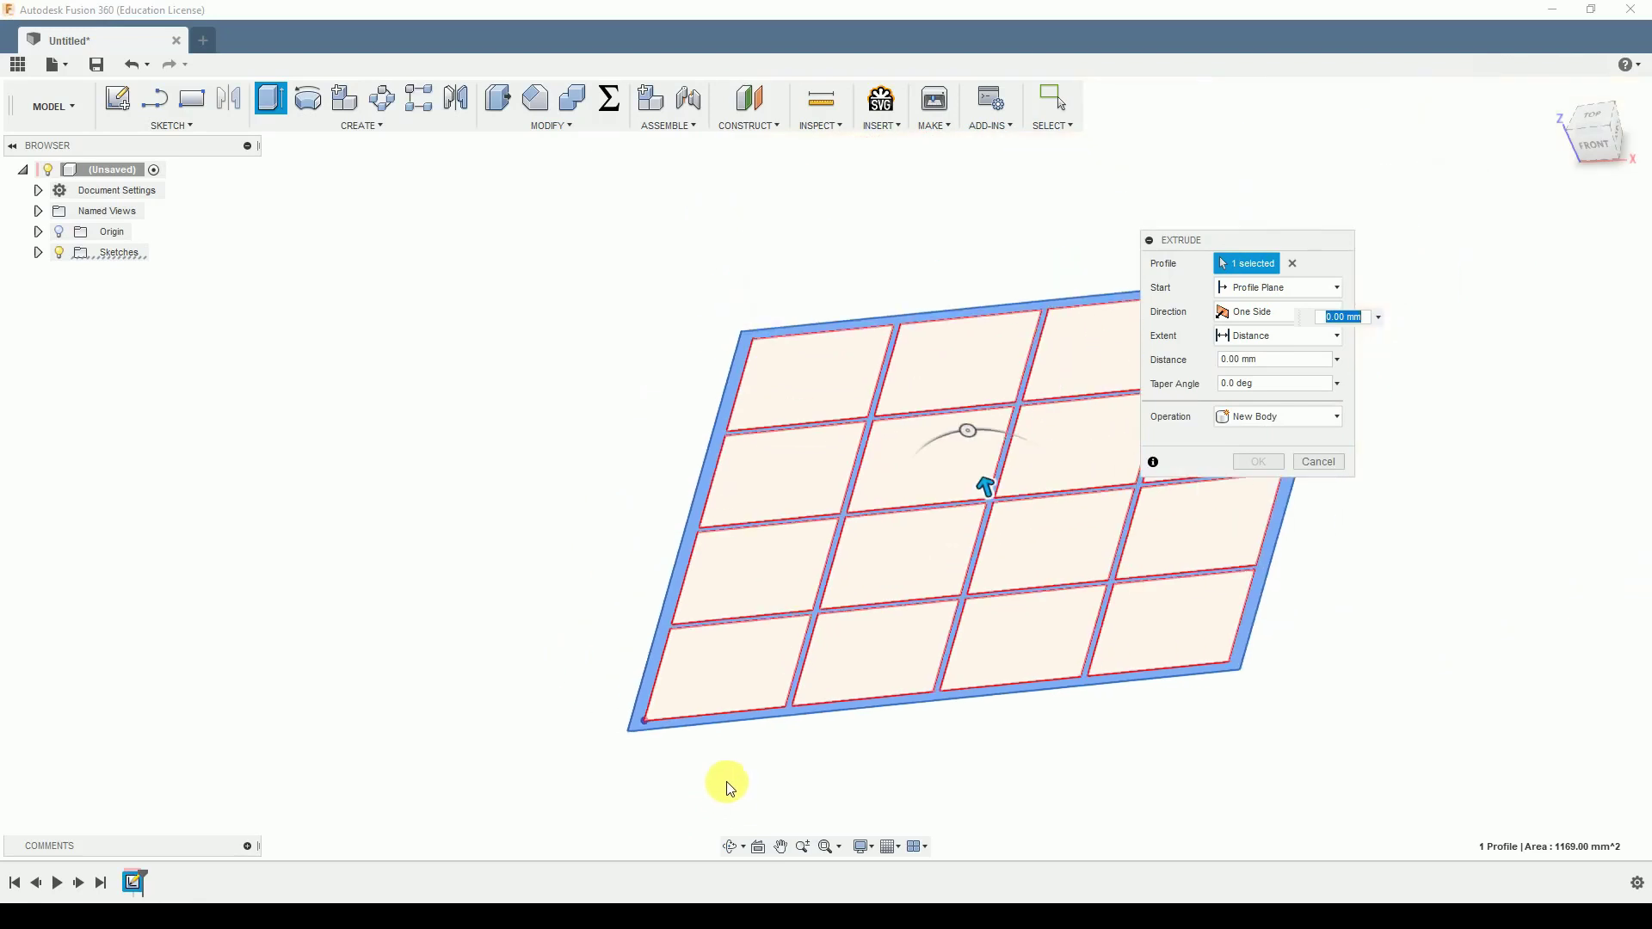
{"action": "scroll", "coordinate": [637, 728], "scroll_direction": "up", "scroll_amount": 3}
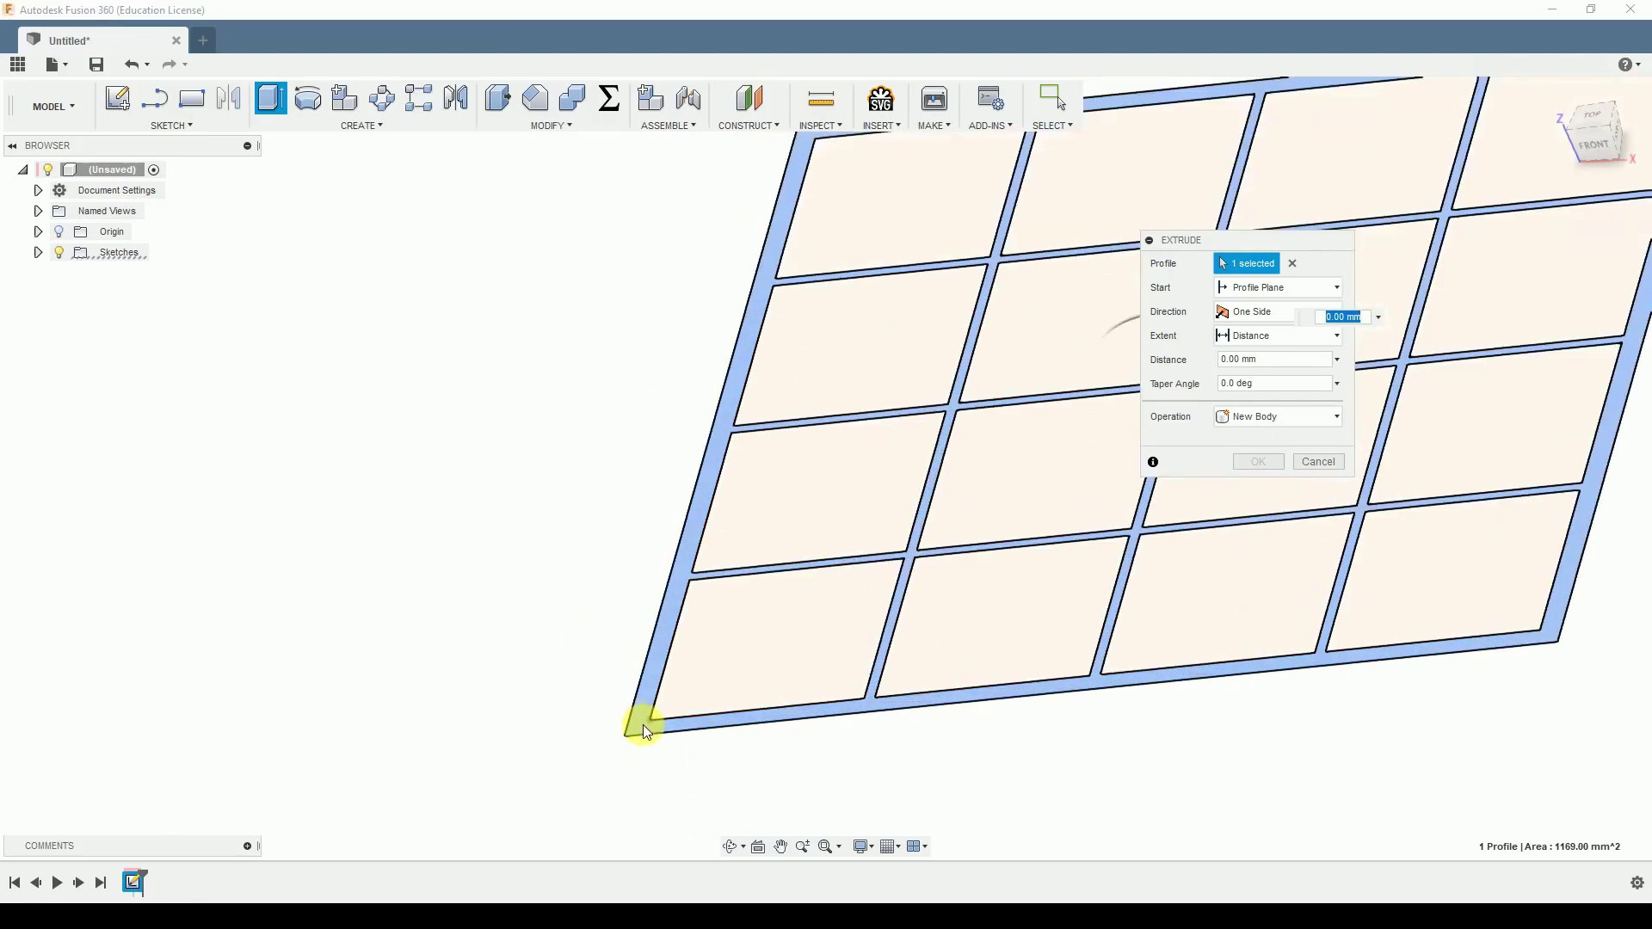
{"action": "scroll", "coordinate": [603, 749], "scroll_direction": "down", "scroll_amount": 3}
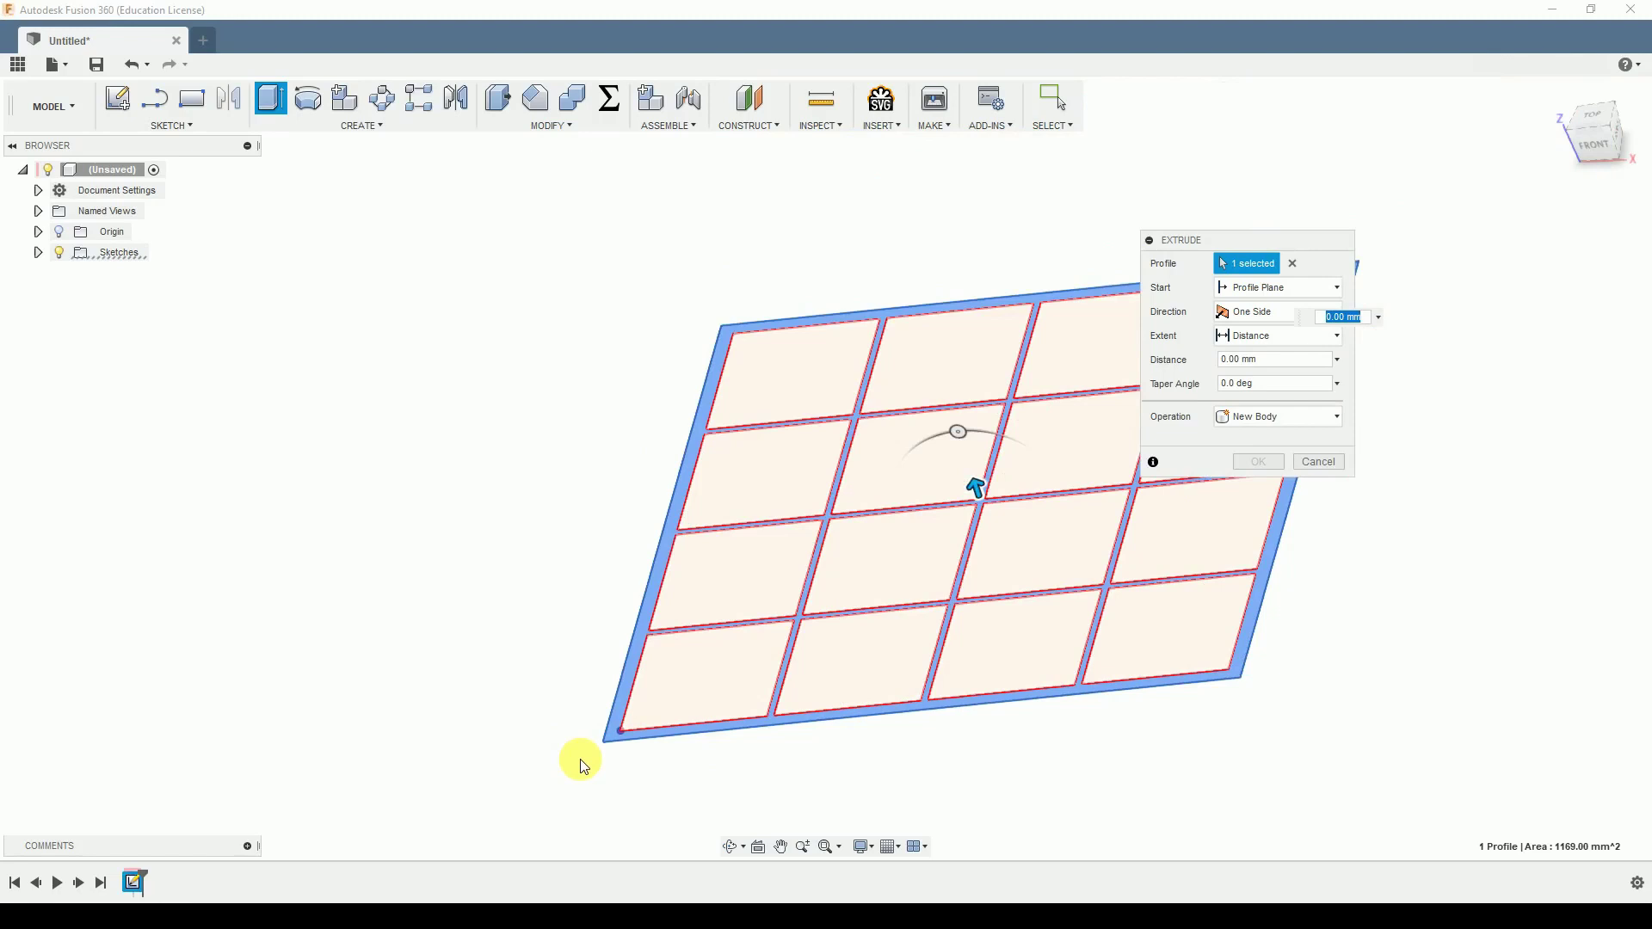
{"action": "type", "text": "Height"}
{"action": "key", "text": "Return"}
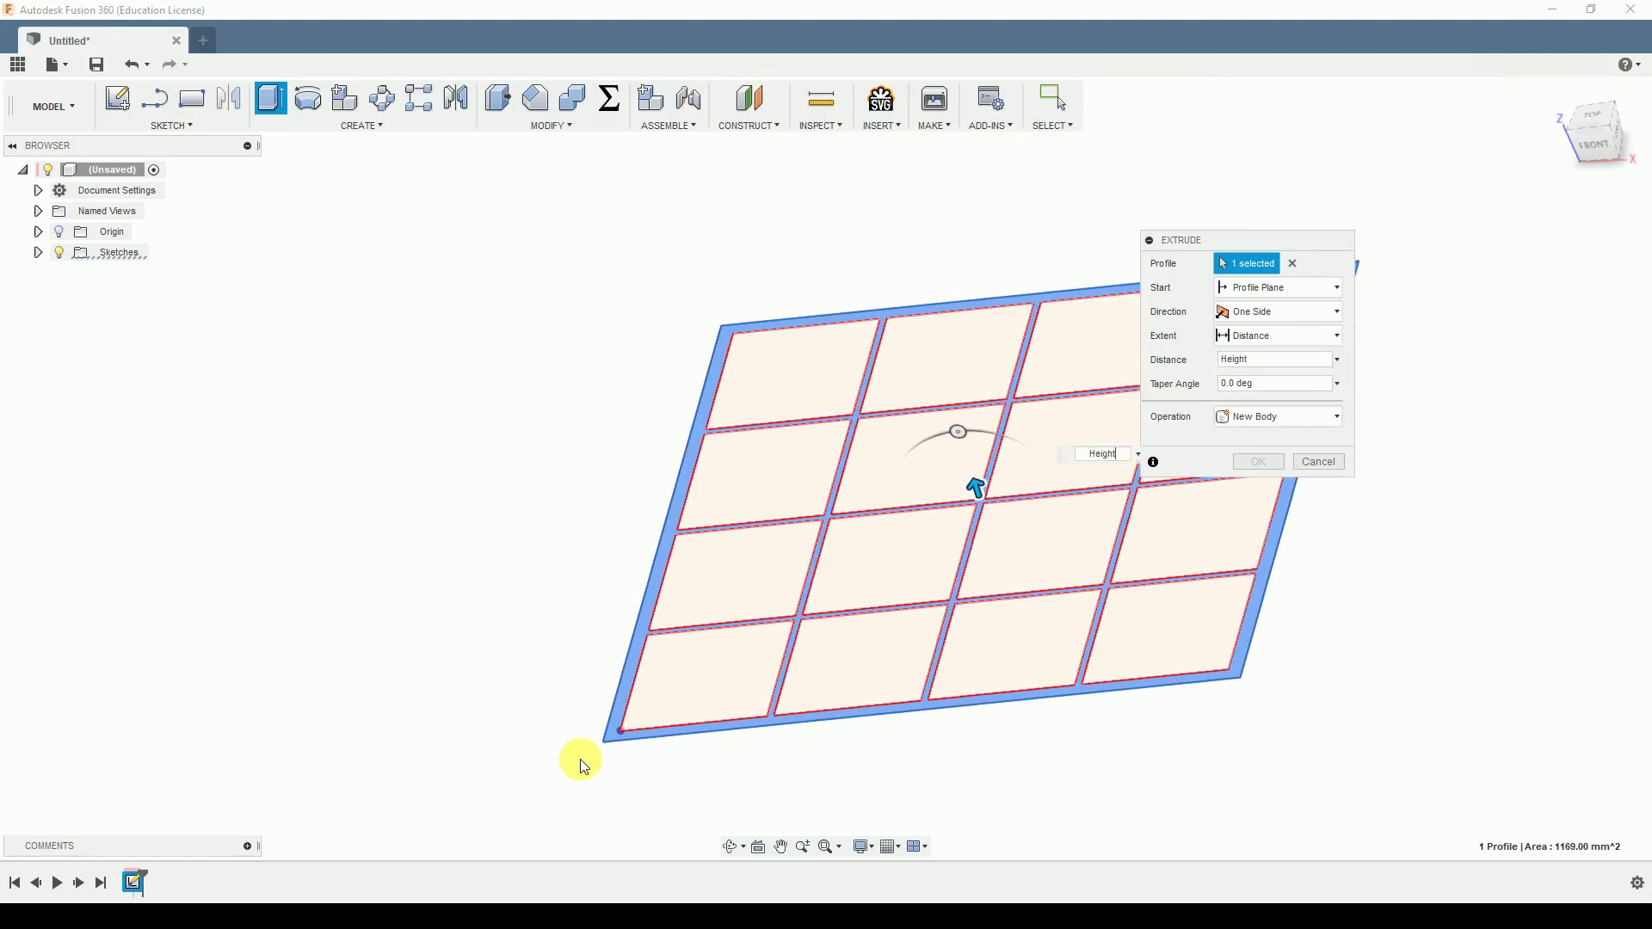
{"action": "key", "text": "Return"}
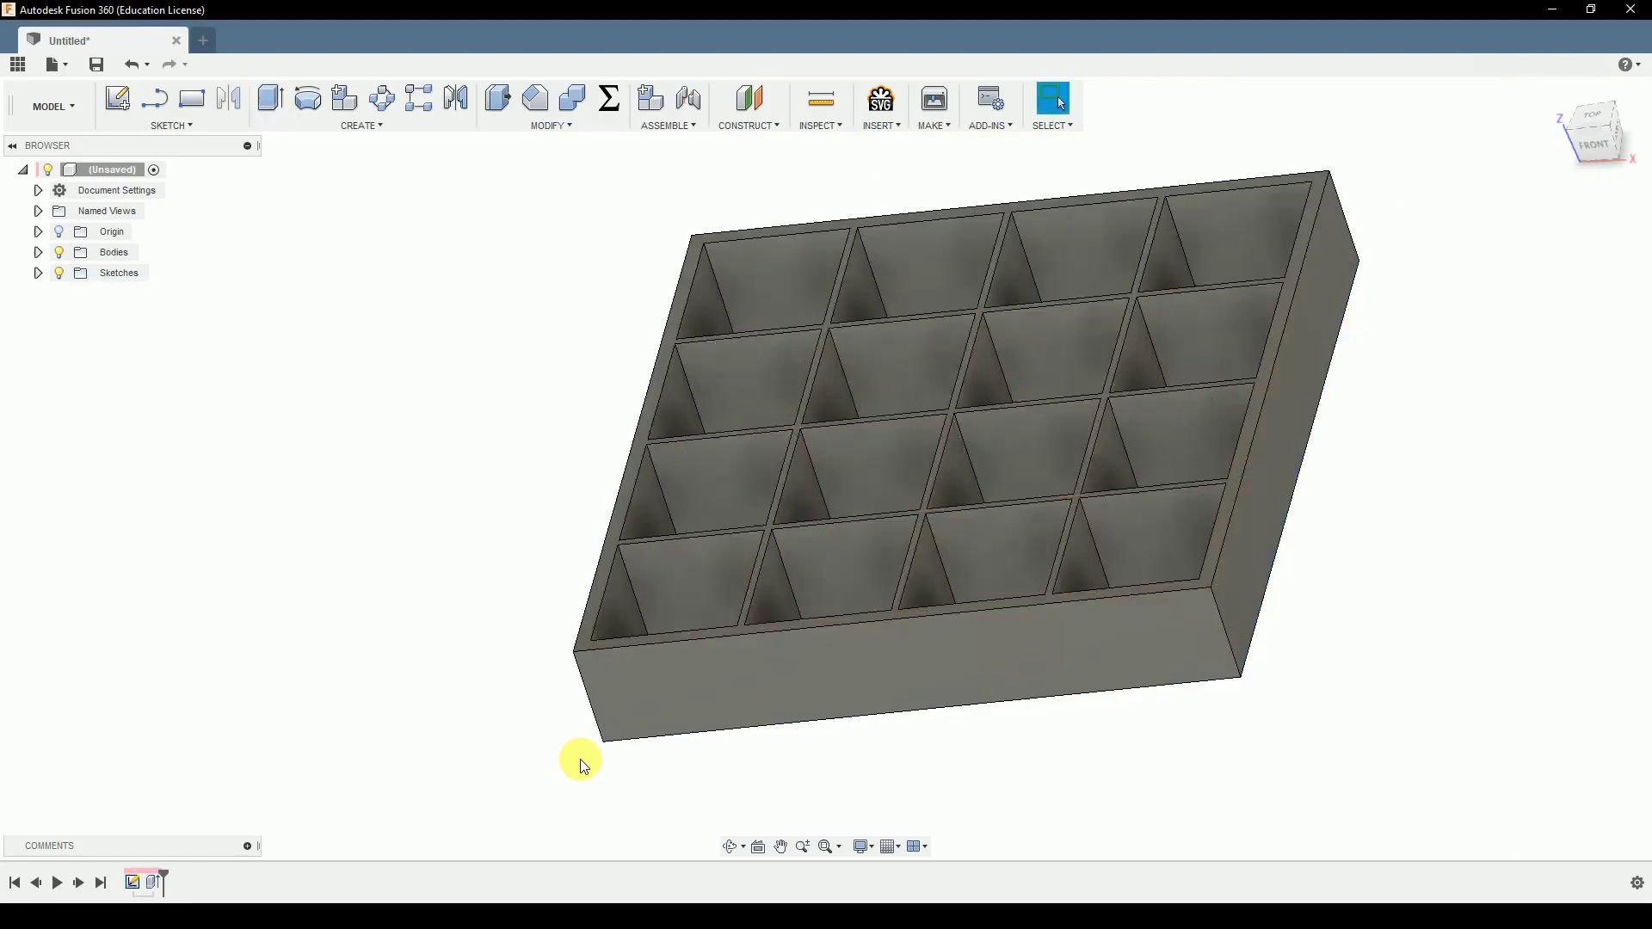
Step: Start a new sketch on the underside face of the wall grid
{"action": "middle_click_drag", "start_coordinate": [580, 759], "coordinate": [566, 599], "text": "shift"}
{"action": "scroll", "coordinate": [669, 441], "scroll_direction": "up", "scroll_amount": 5}
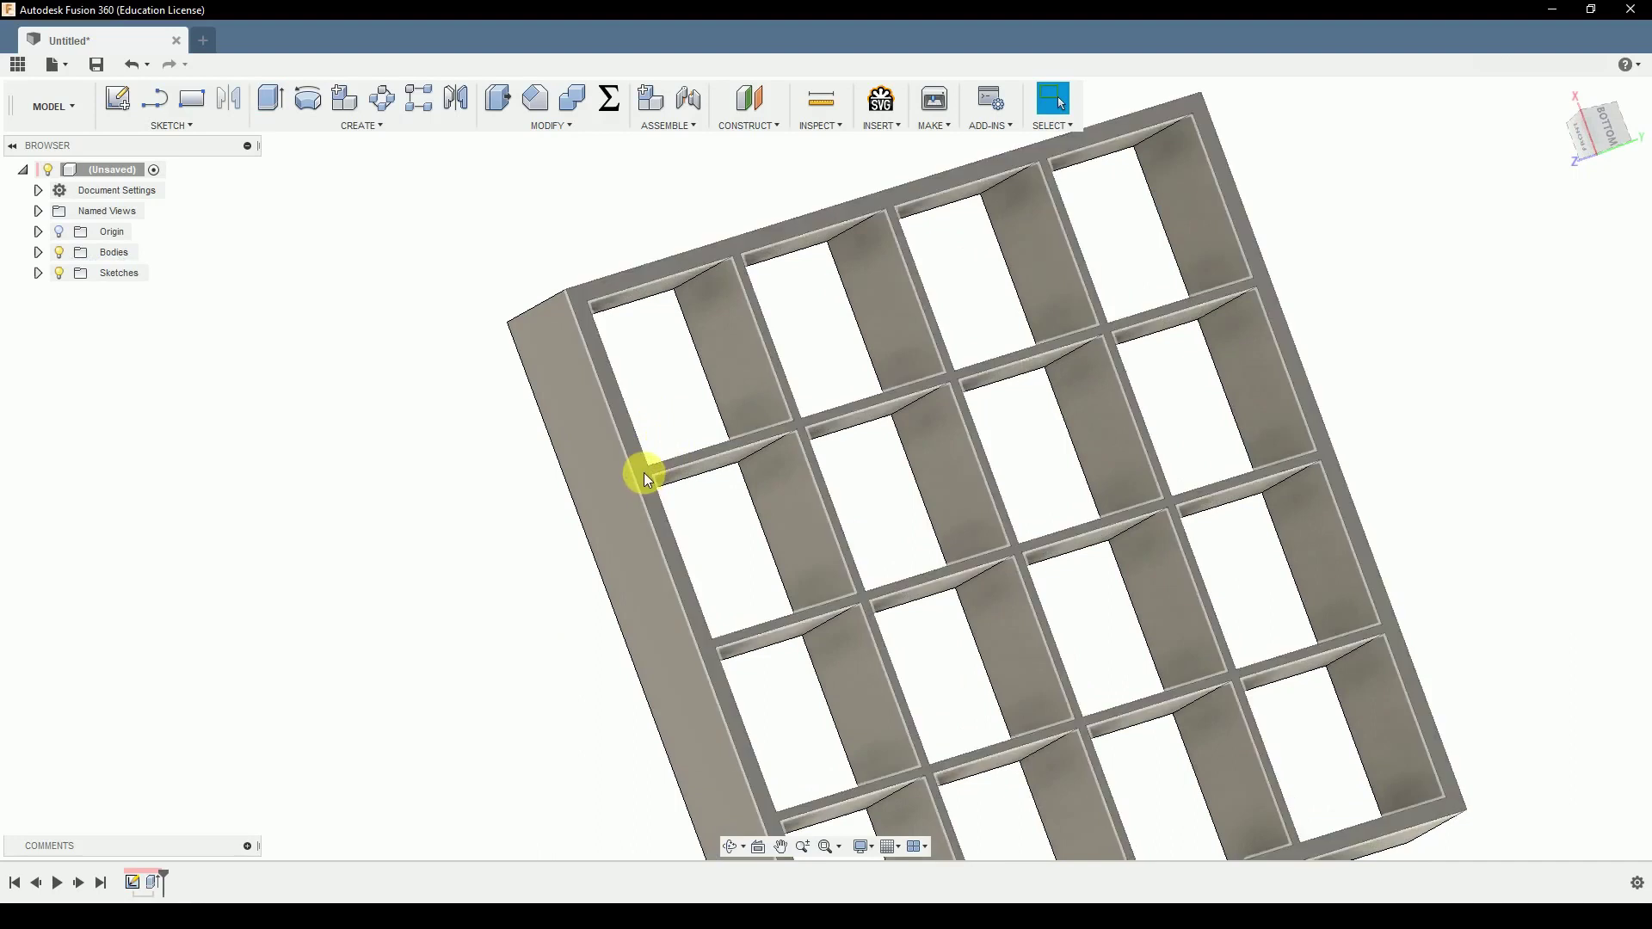
{"action": "left_click", "coordinate": [647, 478]}
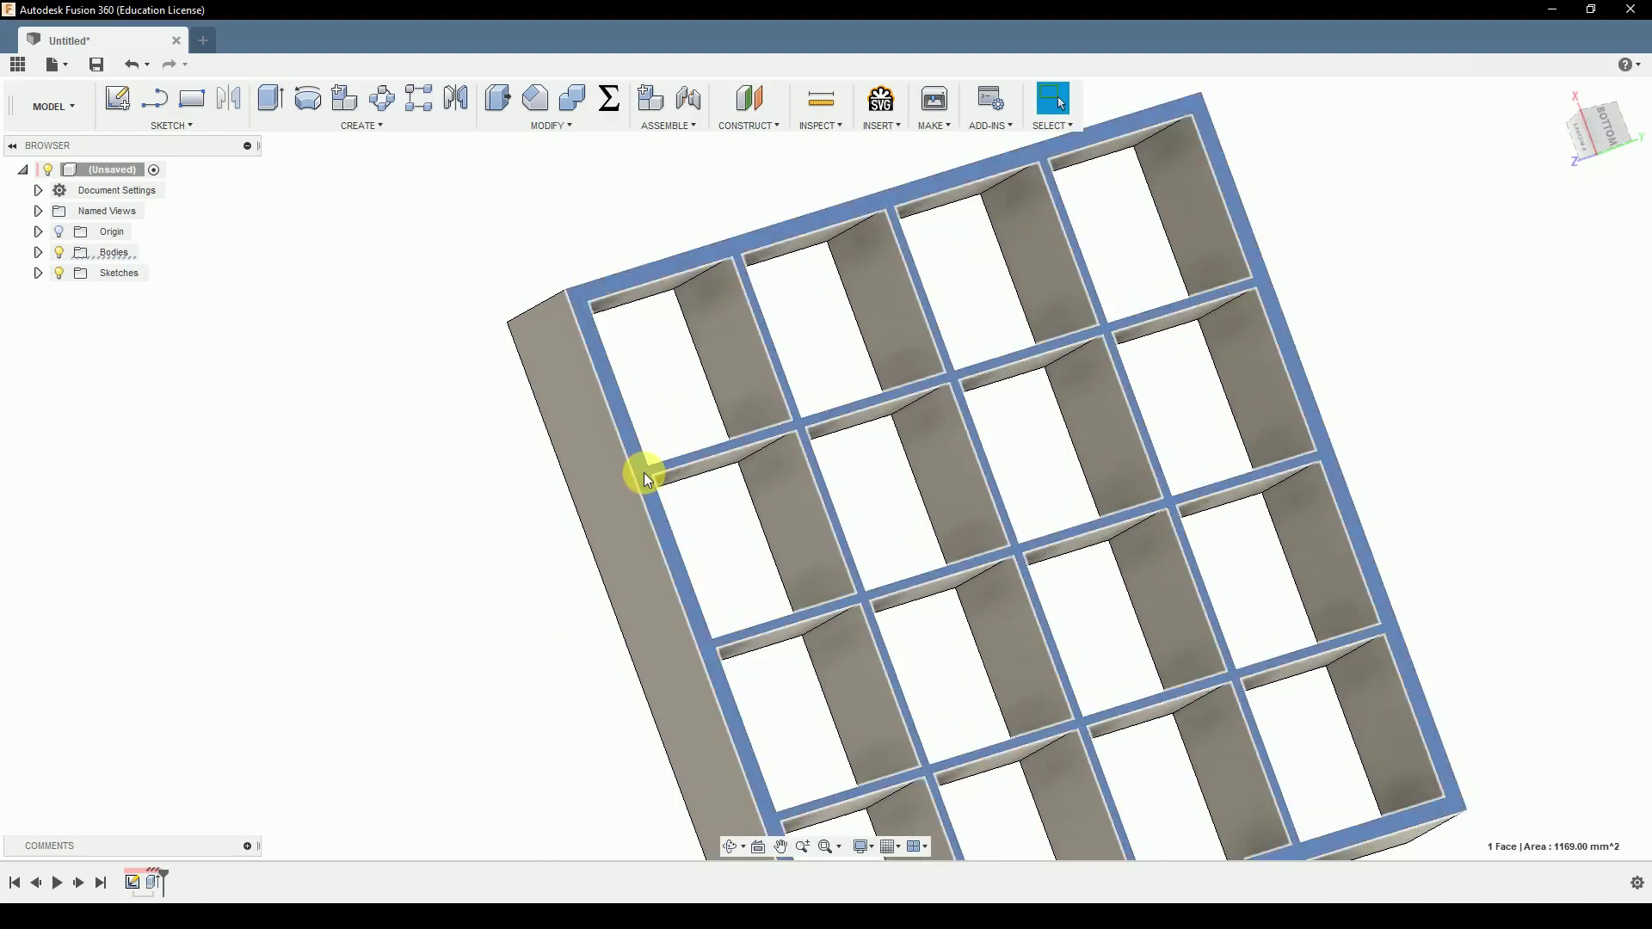
{"action": "key", "text": "r"}
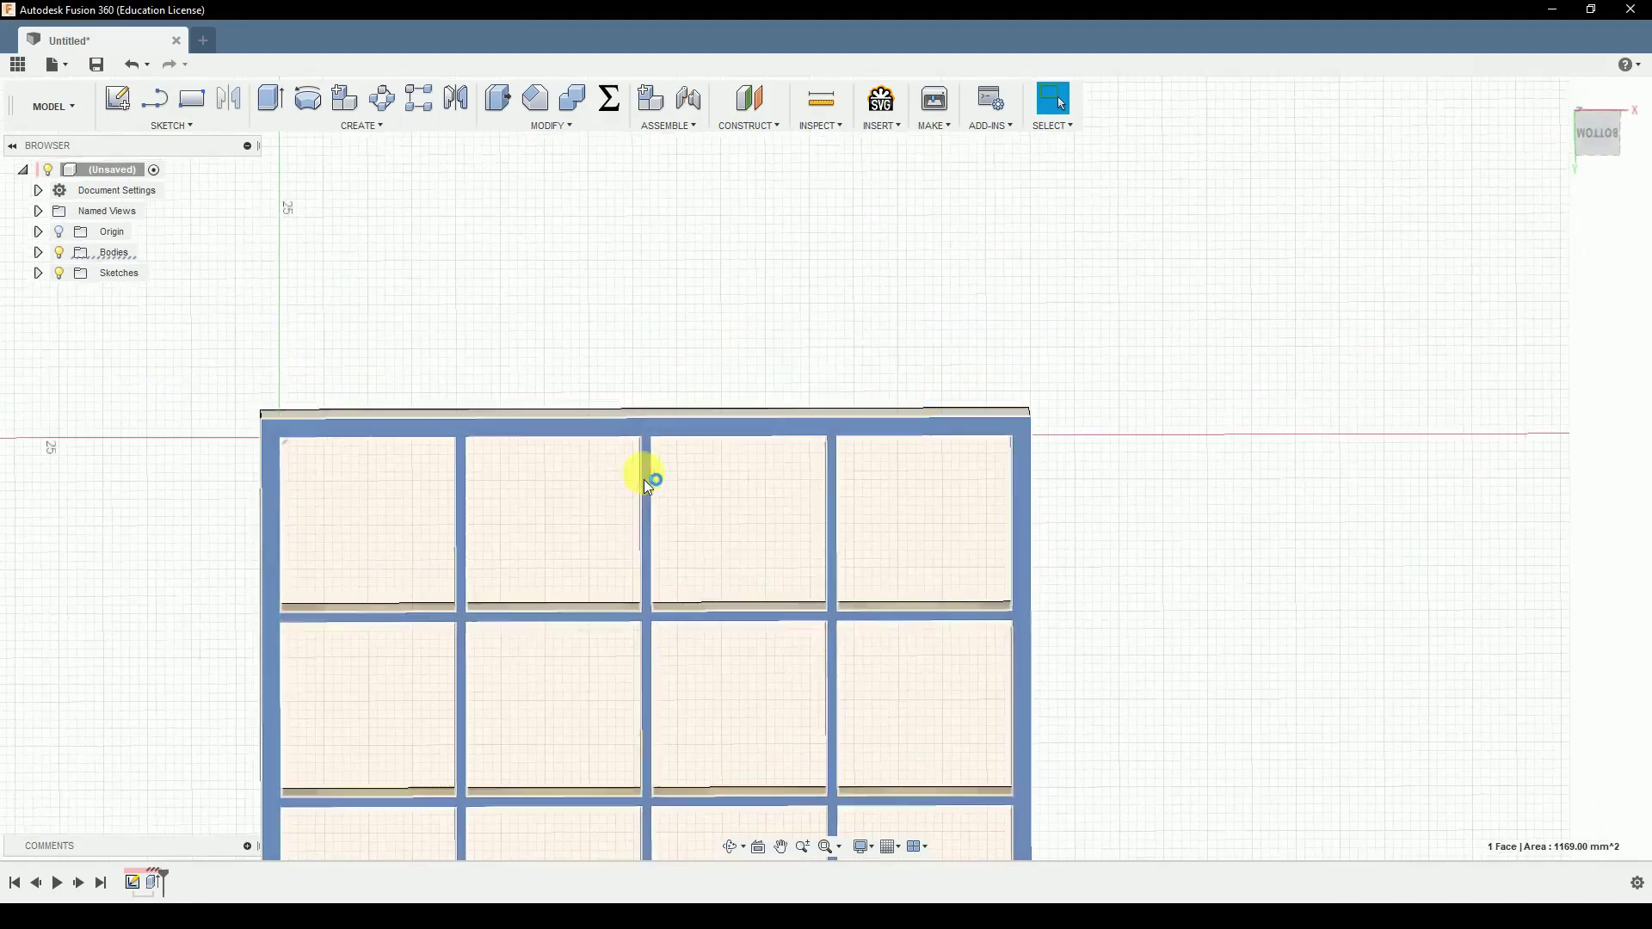
{"action": "key", "text": "Escape"}
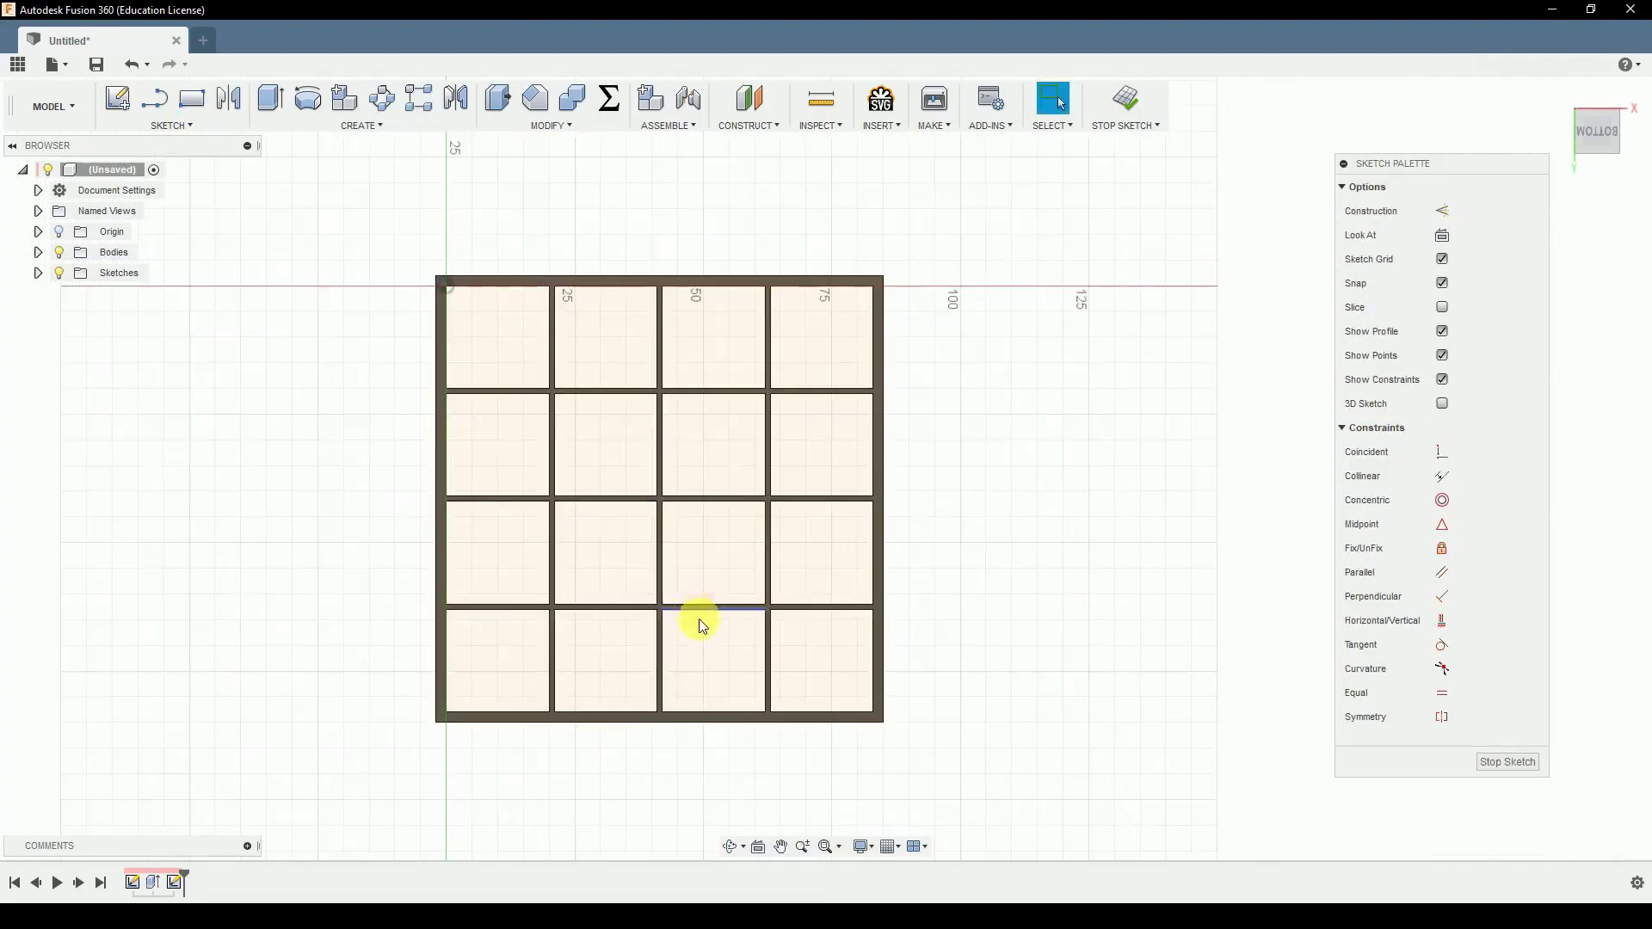
Step: Delete all the projected wall edges and points from the new underside sketch
{"action": "scroll", "coordinate": [698, 602], "scroll_direction": "up", "scroll_amount": 2}
{"action": "mouse_move", "coordinate": [377, 188]}
{"action": "left_mouse_down"}
{"action": "mouse_move", "coordinate": [631, 495]}
{"action": "mouse_move", "coordinate": [1040, 790]}
{"action": "left_mouse_up"}
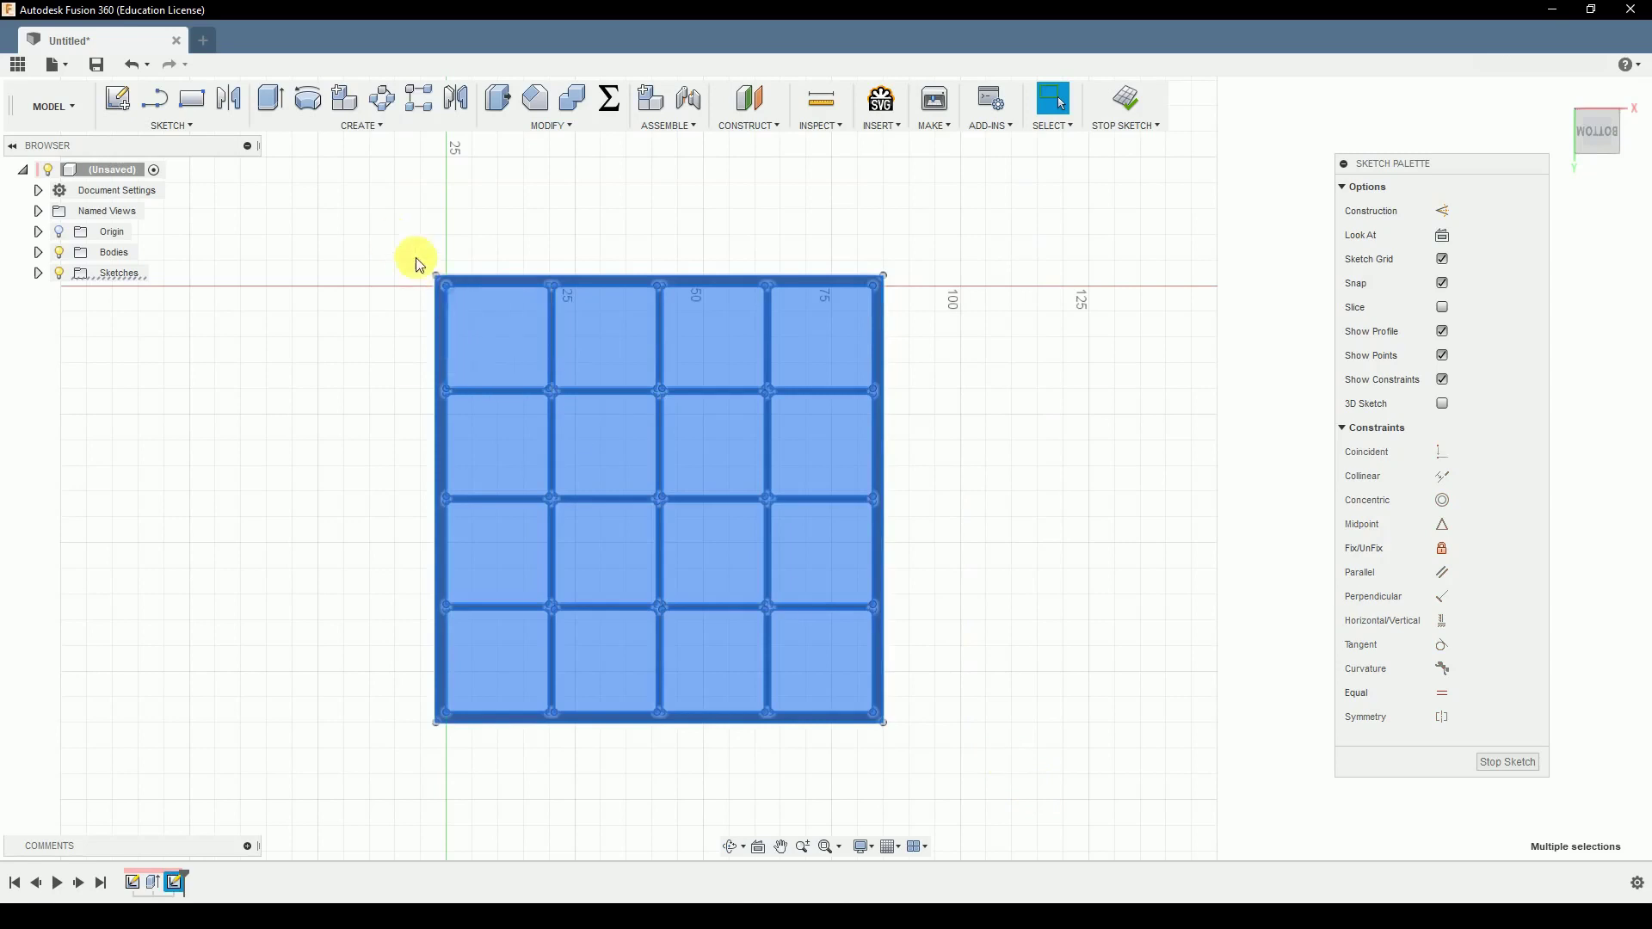
{"action": "left_click", "coordinate": [998, 819]}
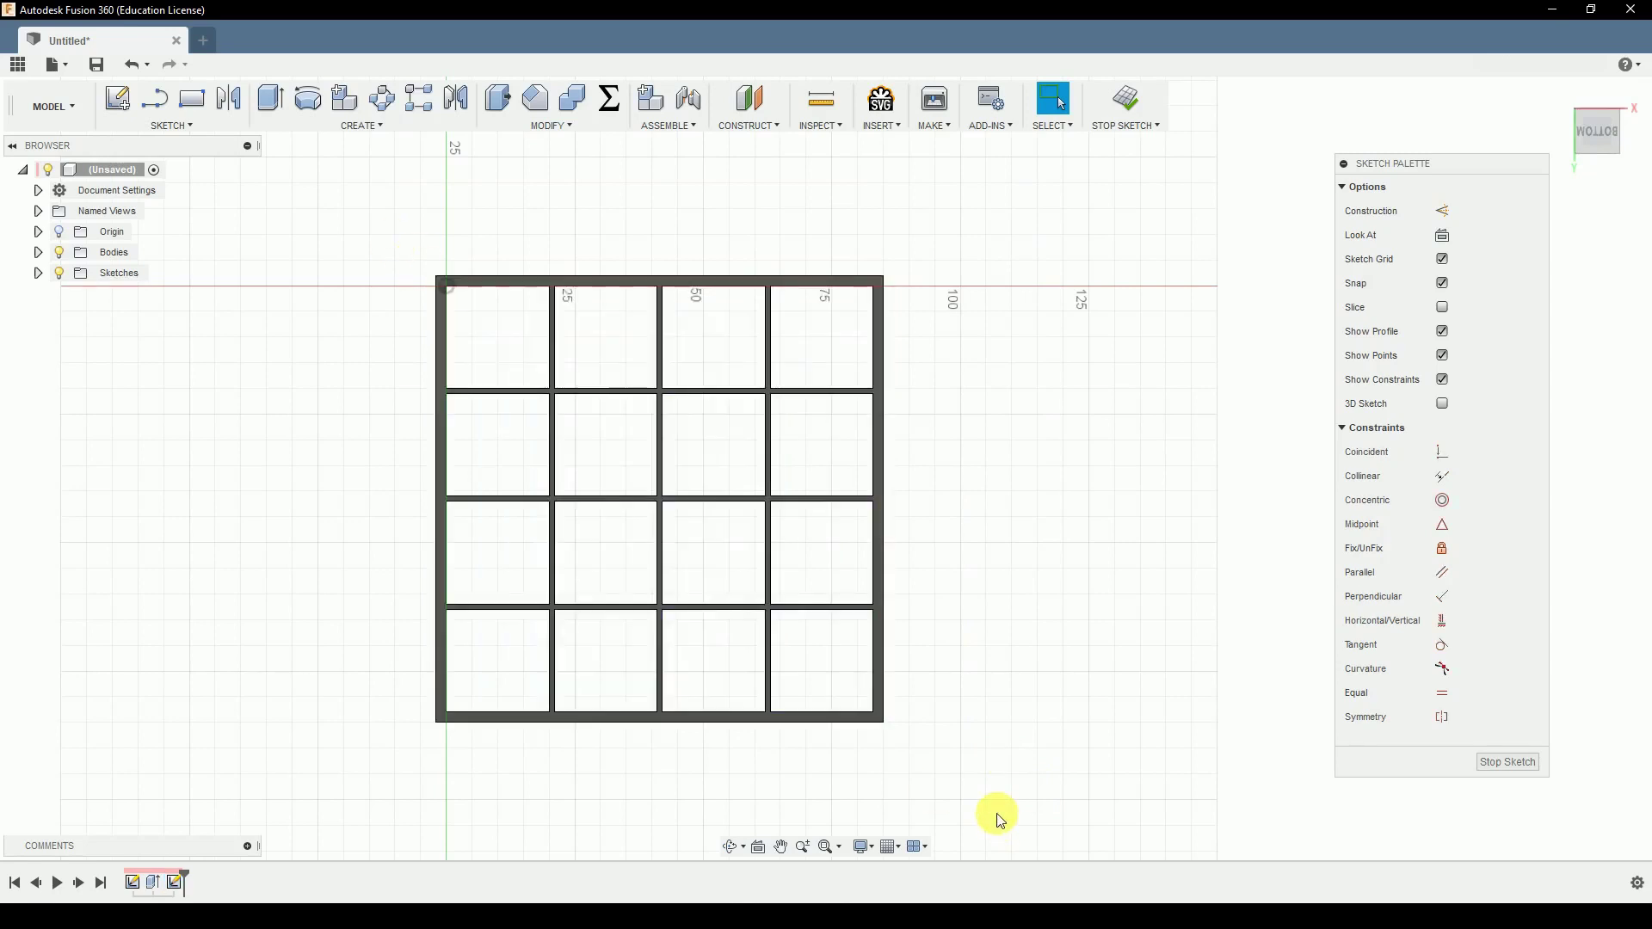
Step: Sketch a rectangle between opposite outer corners of the case's underside and finish the sketch
{"action": "key", "text": "r"}
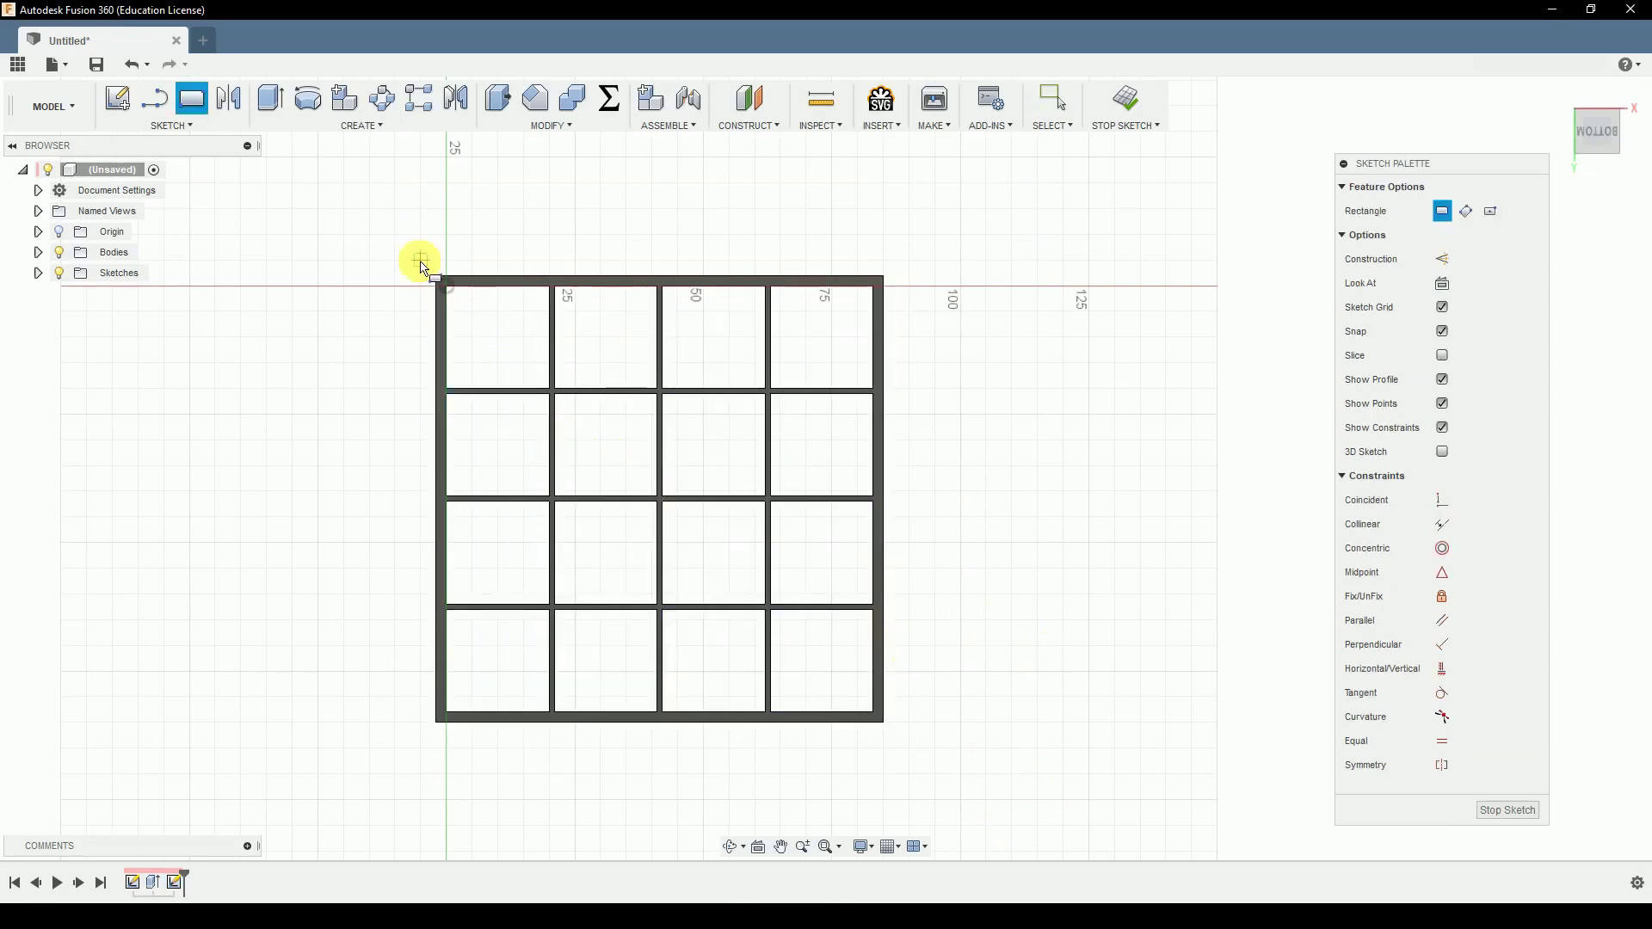
{"action": "left_click", "coordinate": [437, 275]}
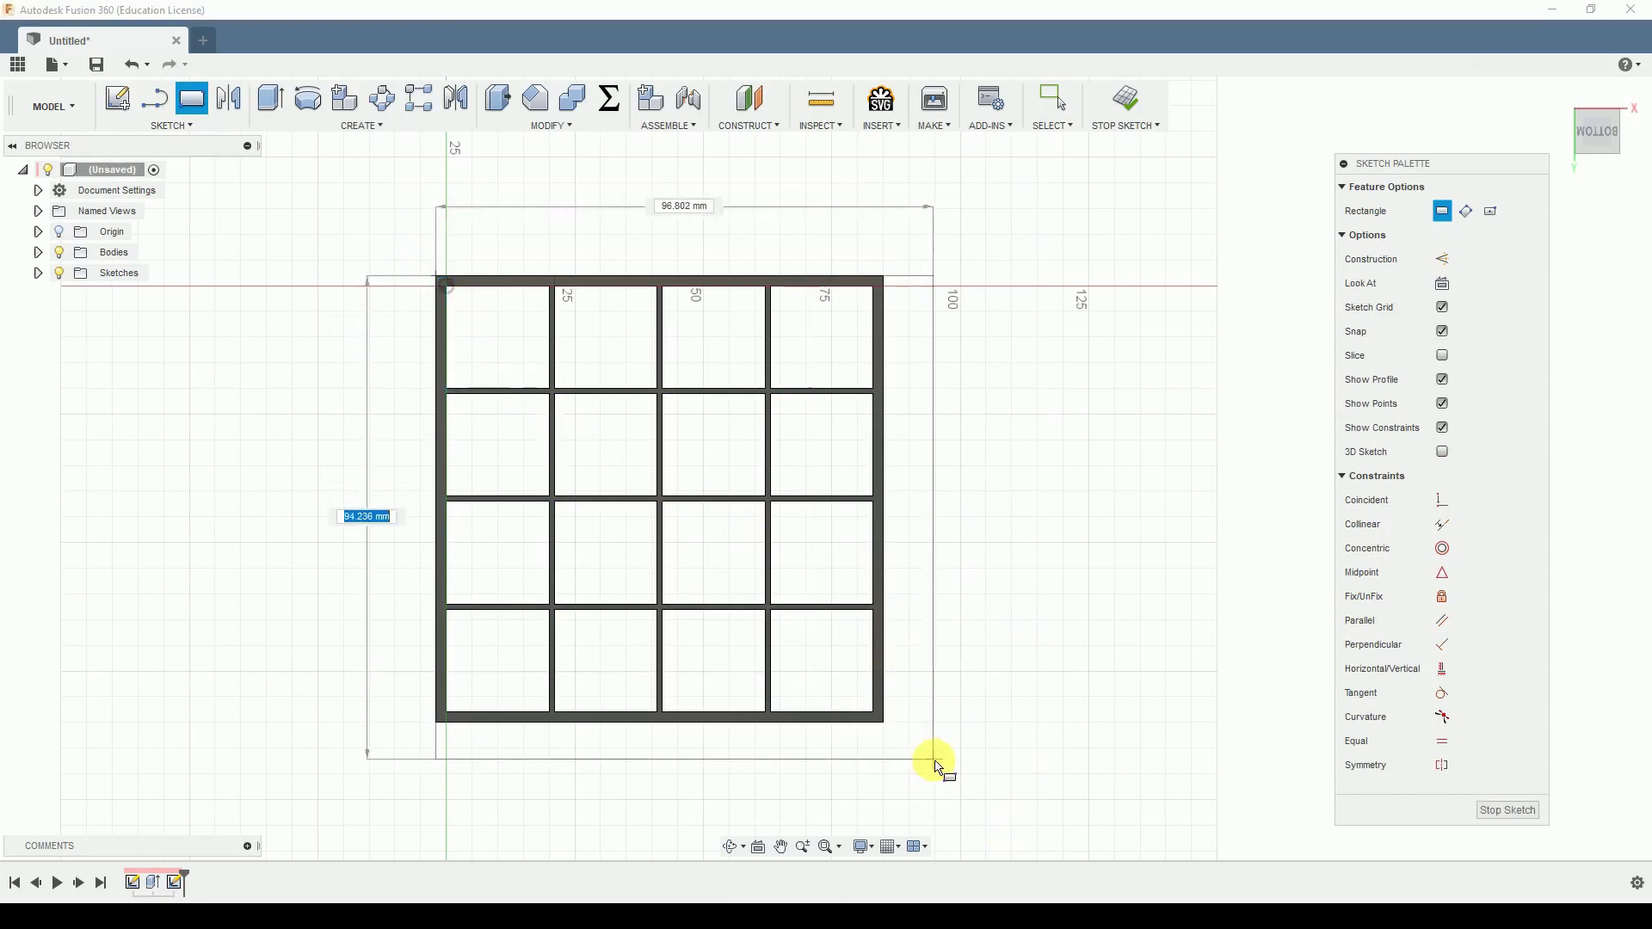
{"action": "left_click", "coordinate": [884, 725]}
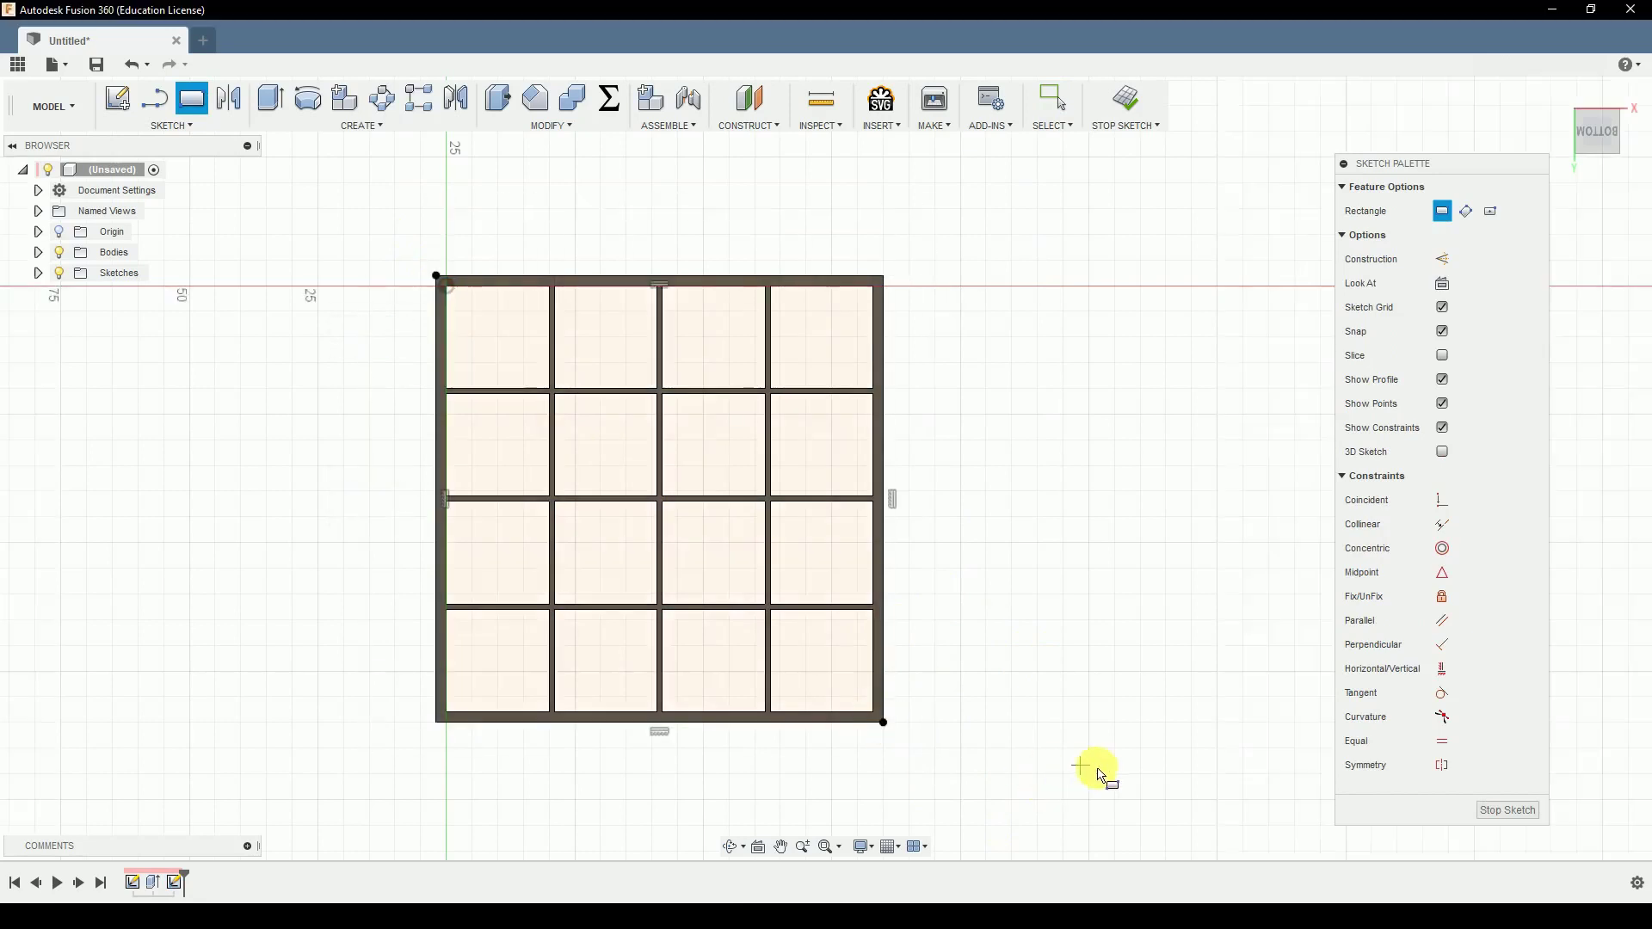
{"action": "key", "text": "Escape"}
{"action": "left_click", "coordinate": [1506, 763]}
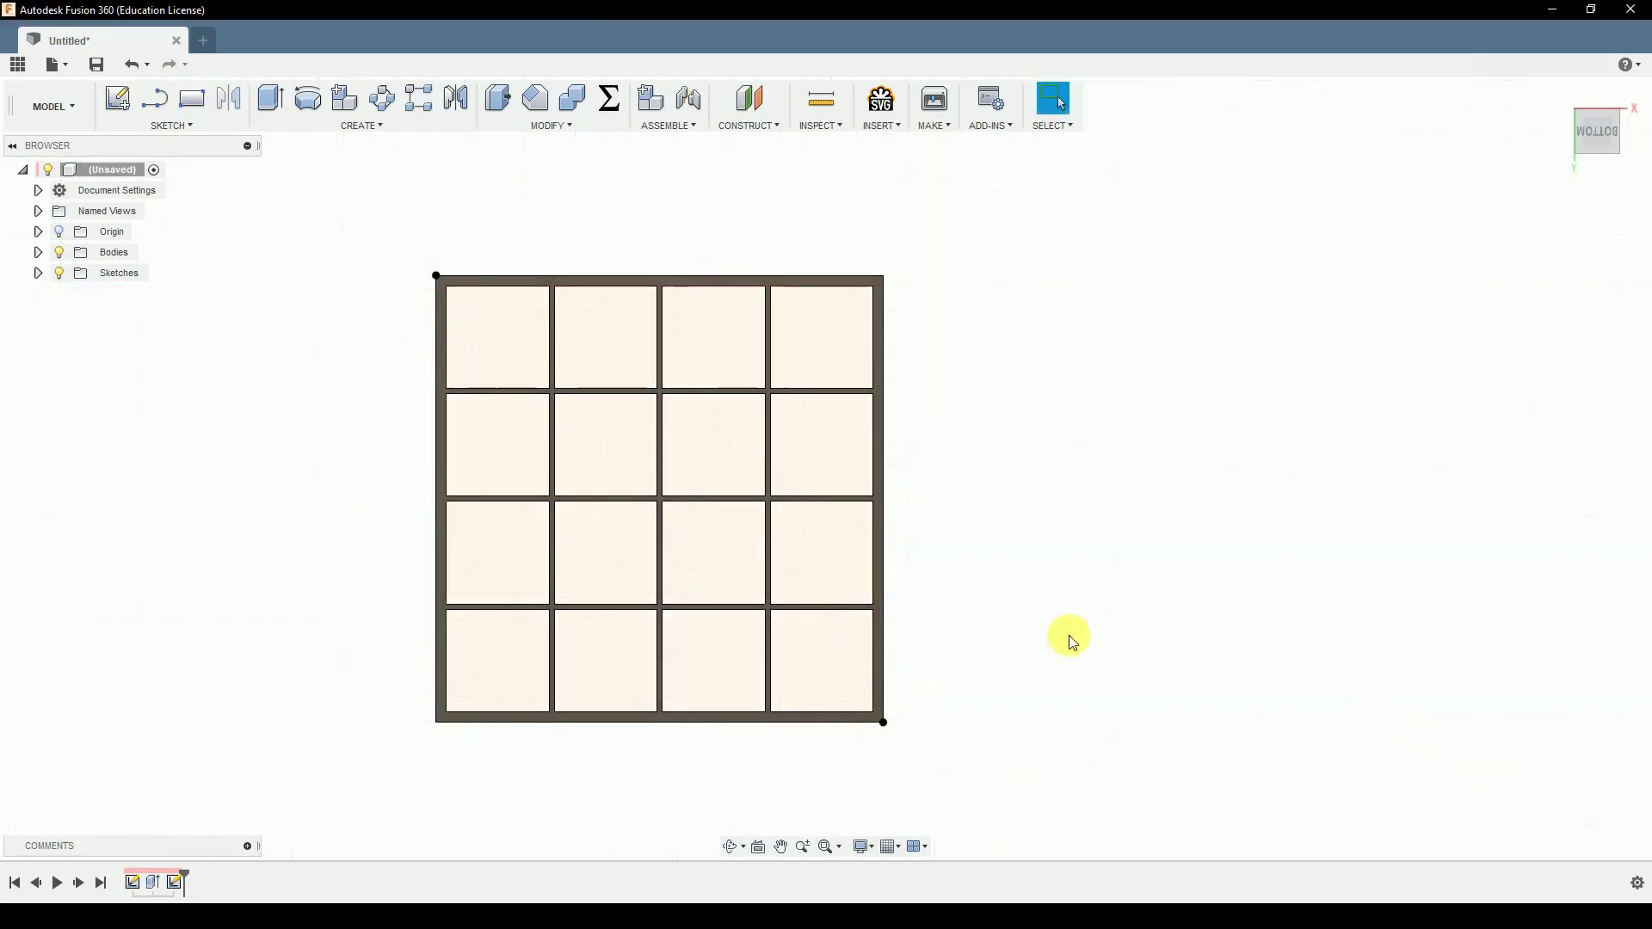
Step: Extrude the rectangle on the case's underside, with the parameter floorHeight as its distance
{"action": "mouse_move", "coordinate": [1029, 634]}
{"action": "middle_mouse_down", "text": "shift"}
{"action": "mouse_move", "coordinate": [974, 649]}
{"action": "mouse_move", "coordinate": [1074, 659]}
{"action": "middle_mouse_up", "text": "shift"}
{"action": "key", "text": "Escape"}
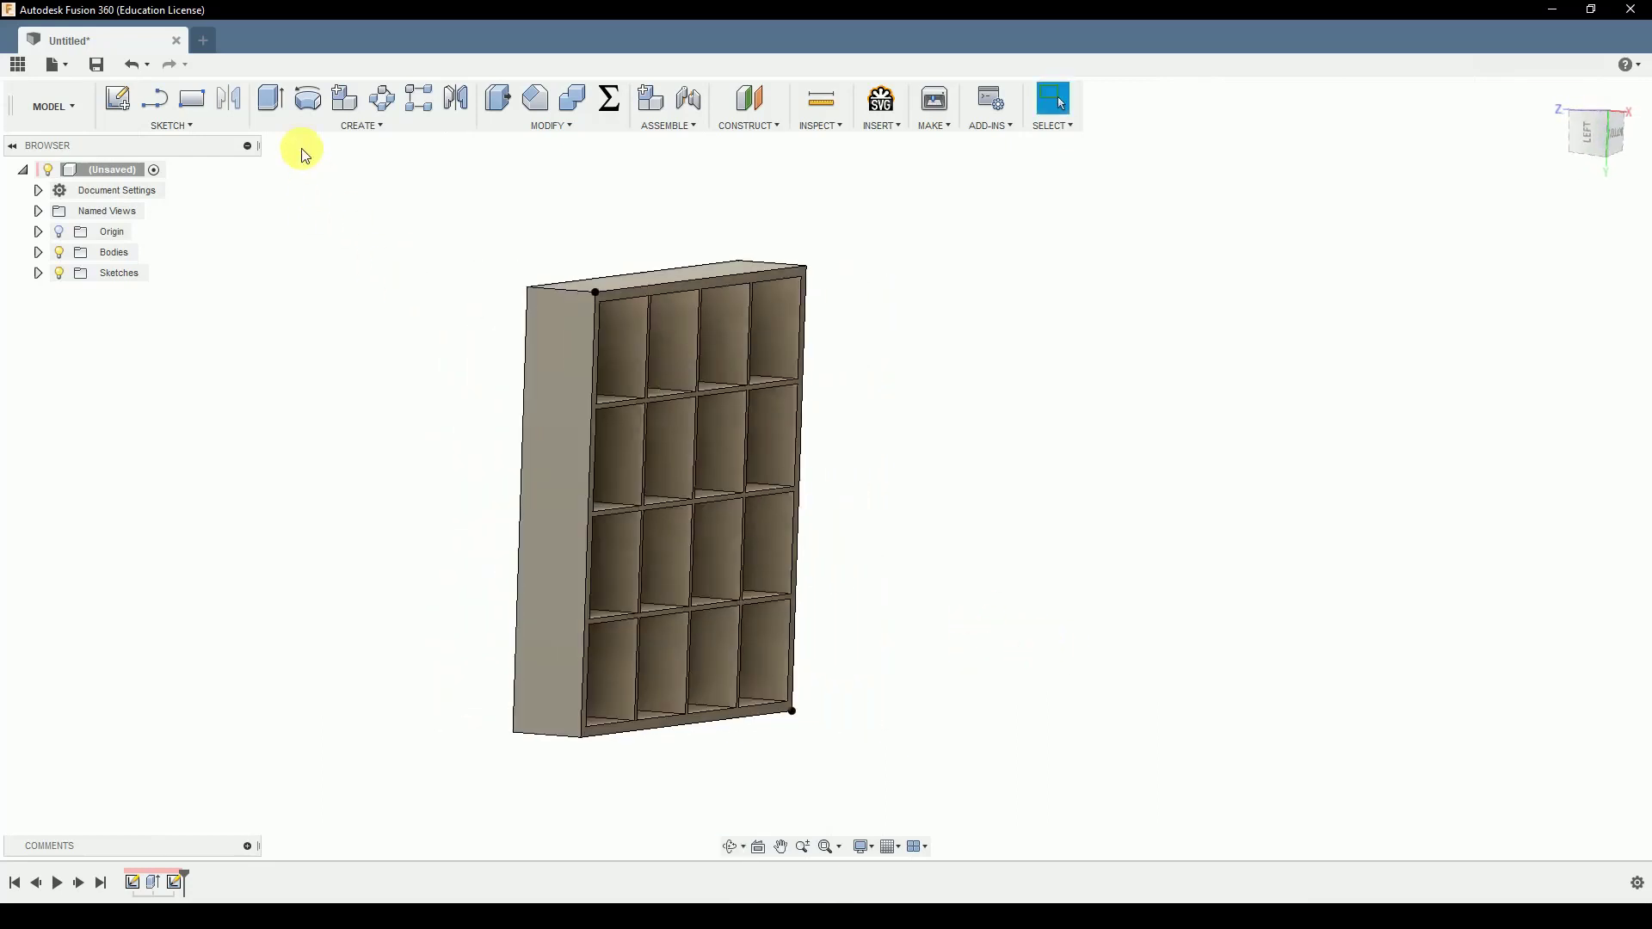
{"action": "left_click", "coordinate": [270, 98]}
{"action": "left_click", "coordinate": [690, 425]}
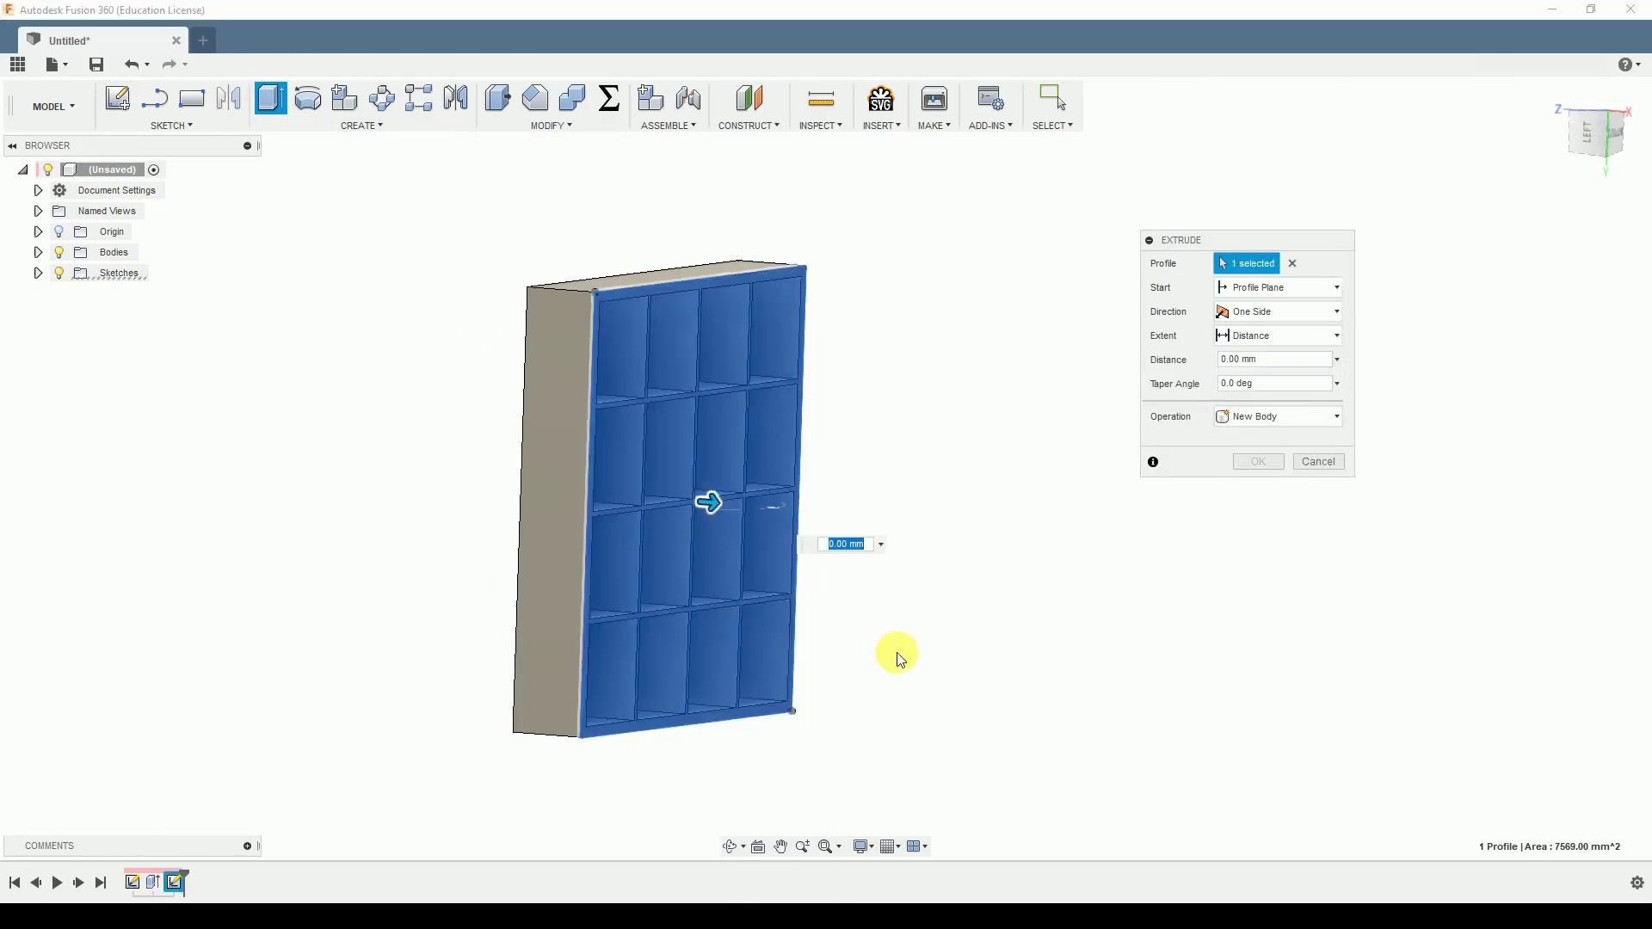
{"action": "type", "text": "fo"}
{"action": "key", "text": "Return"}
{"action": "key", "text": "Return"}
{"action": "middle_click_drag", "start_coordinate": [664, 508], "coordinate": [886, 473], "text": "shift"}
{"action": "middle_click_drag", "start_coordinate": [1033, 435], "coordinate": [1018, 482], "text": "shift"}
Step: Set the user parameters cWidth and cHeight to 15 mm each
{"action": "left_click", "coordinate": [609, 98]}
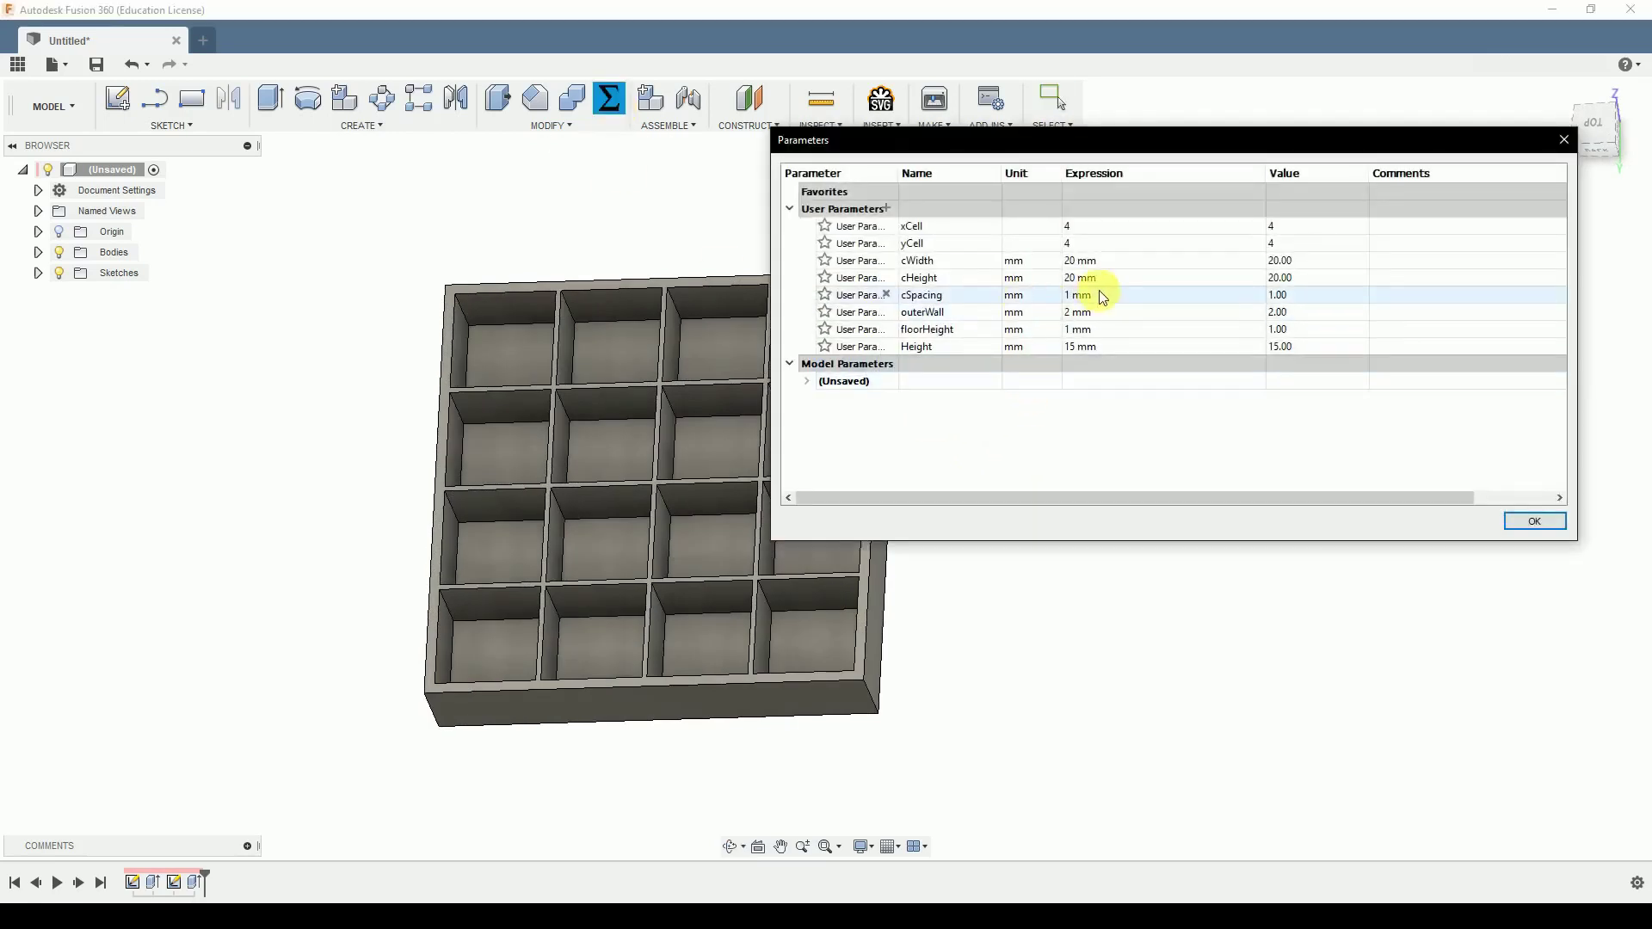
{"action": "double_click", "coordinate": [1088, 260]}
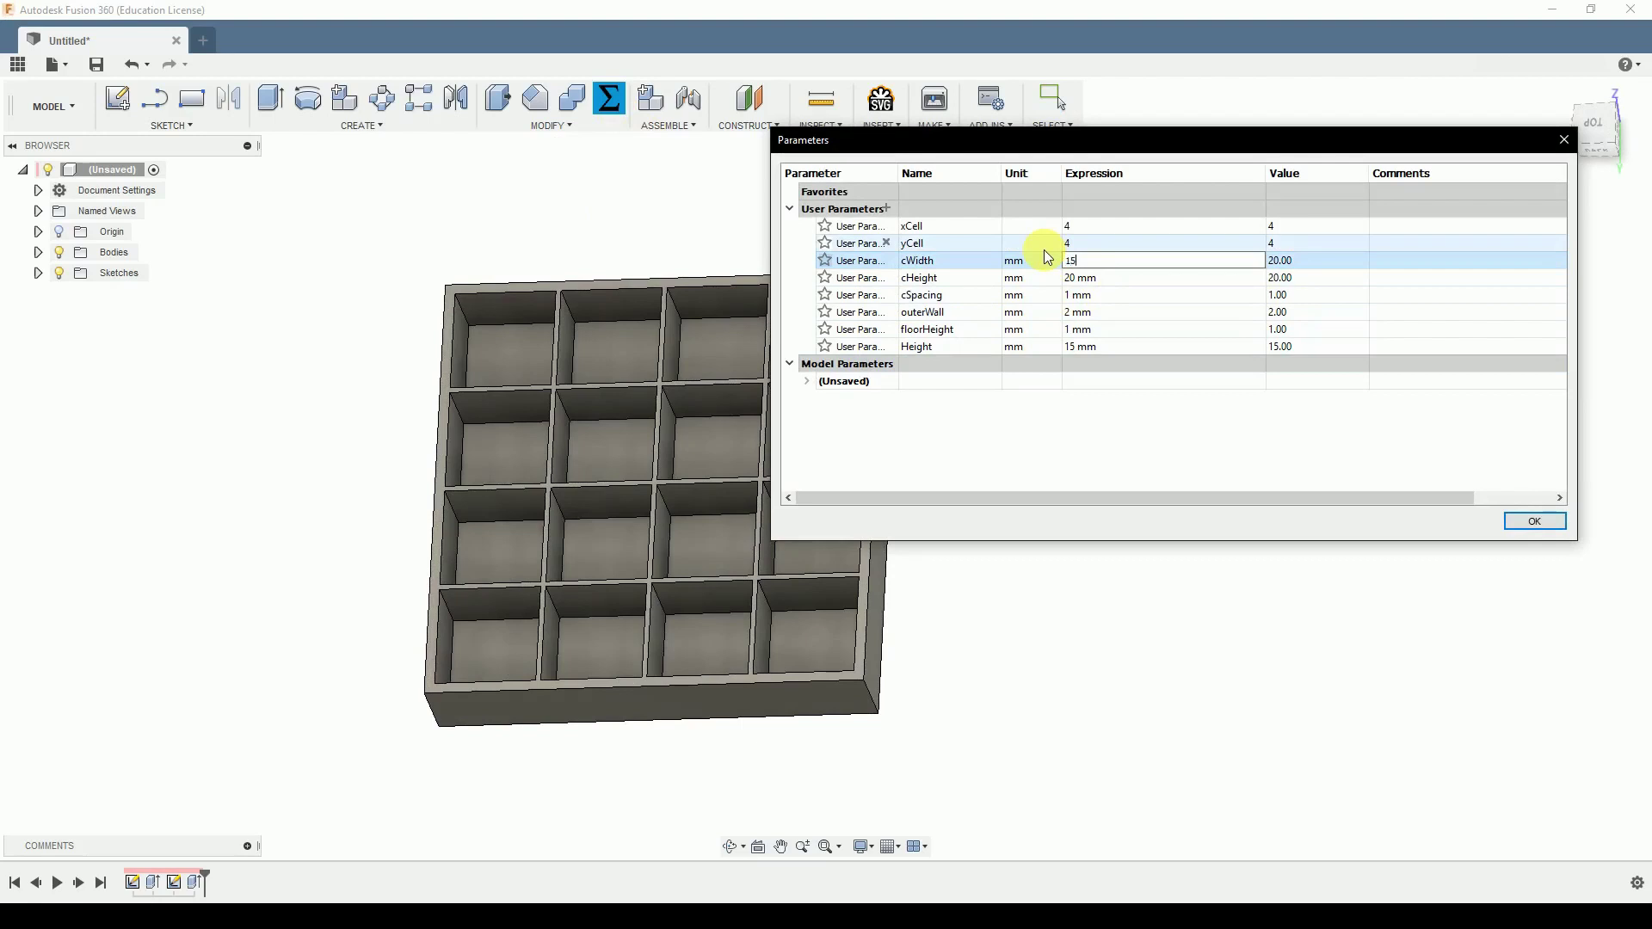
{"action": "type", "text": "15"}
{"action": "key", "text": "Return"}
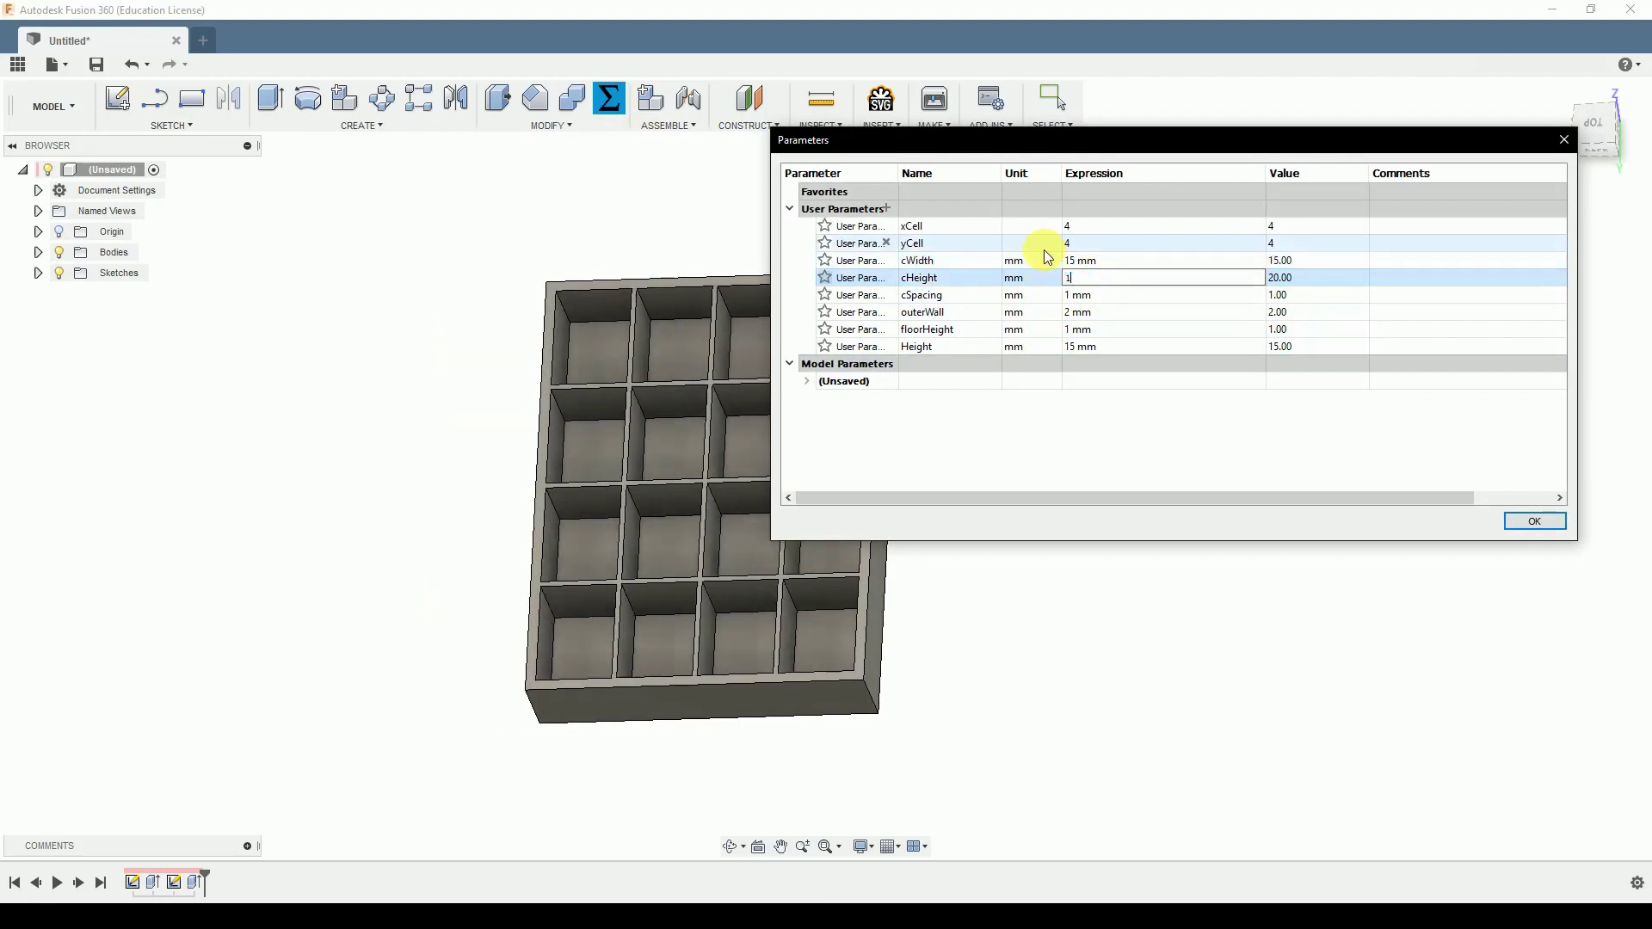
{"action": "key", "text": "Return"}
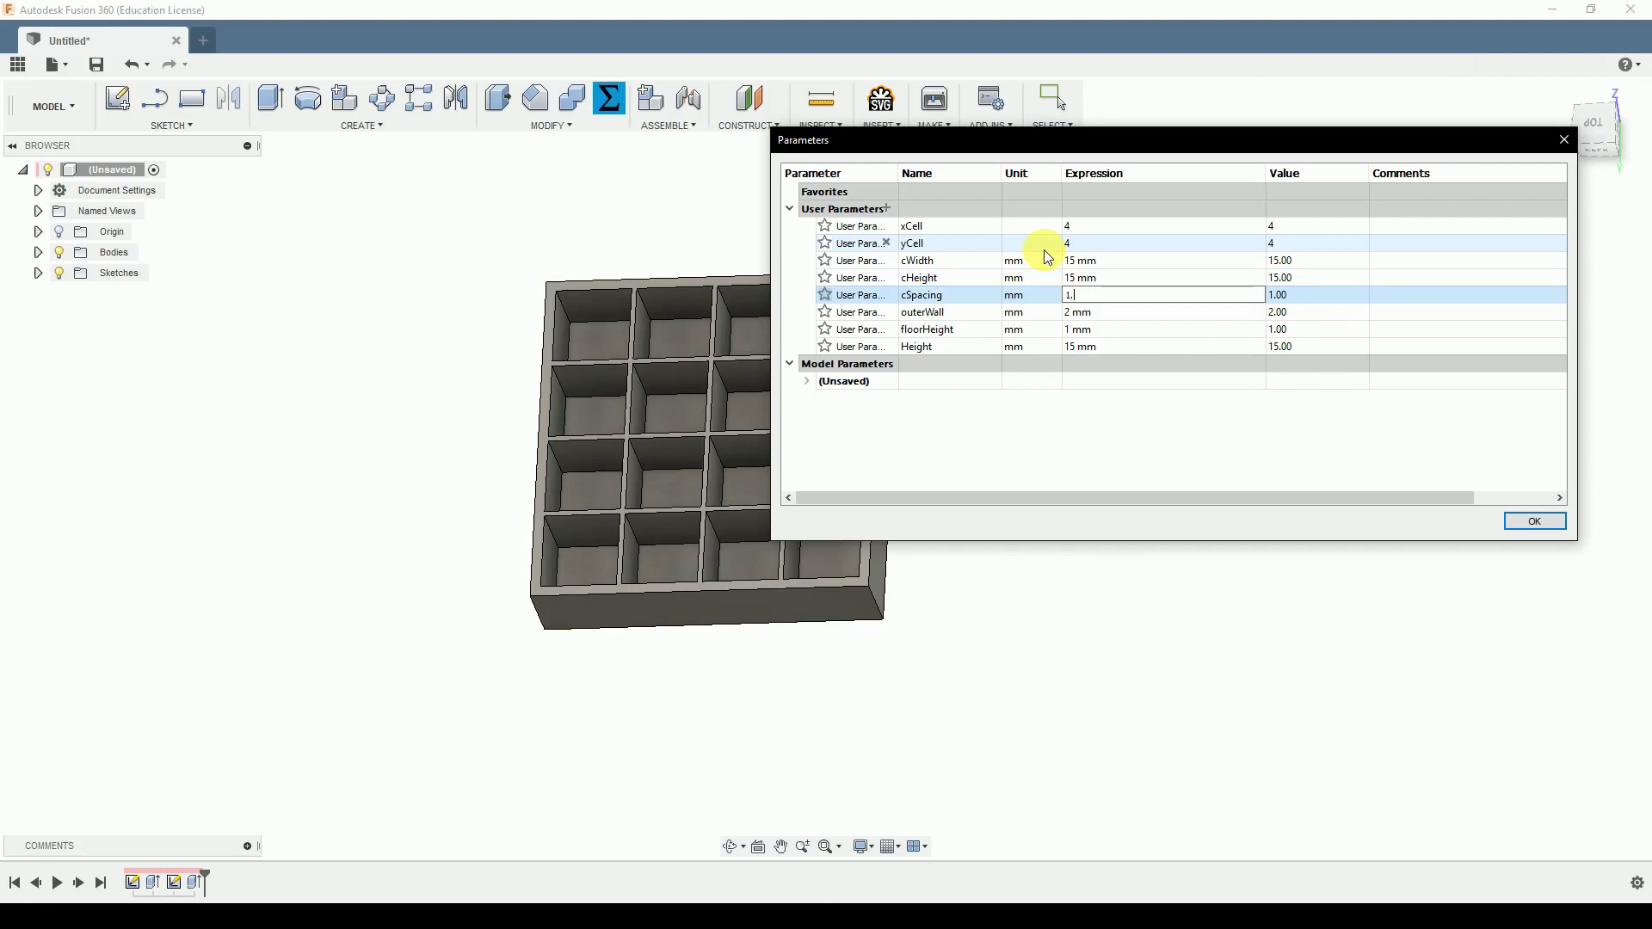
Step: Set the user parameters cSpacing and outerWall to 1.5 mm each
{"action": "type", "text": "5"}
{"action": "key", "text": "Tab"}
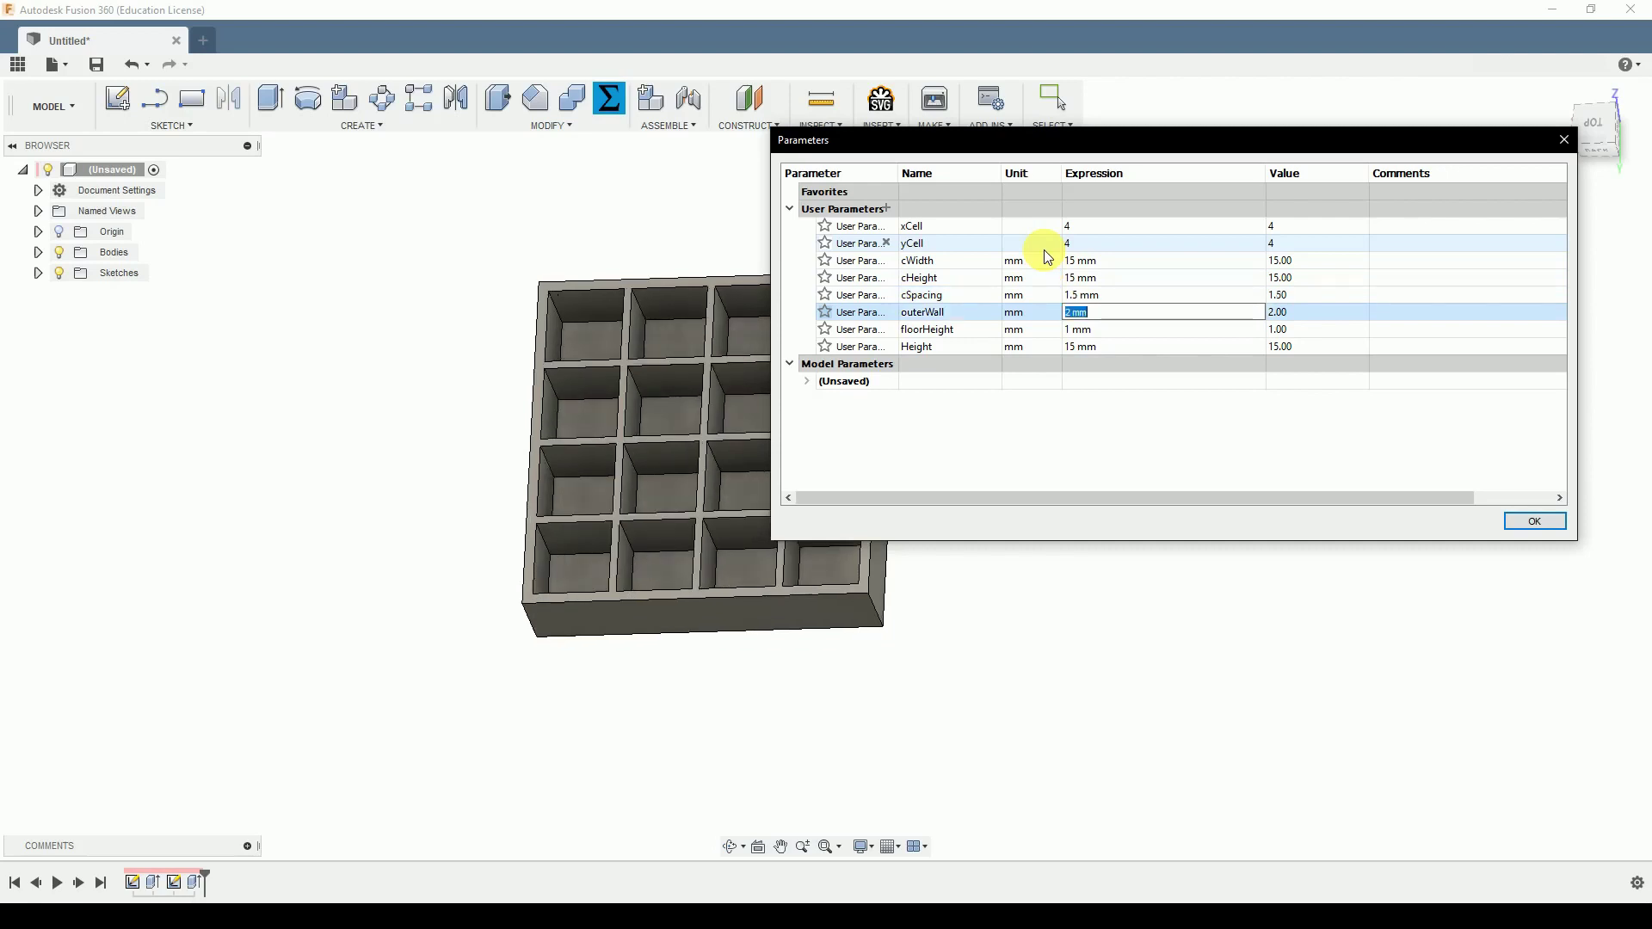
{"action": "type", "text": "1.5"}
{"action": "key", "text": "Tab"}
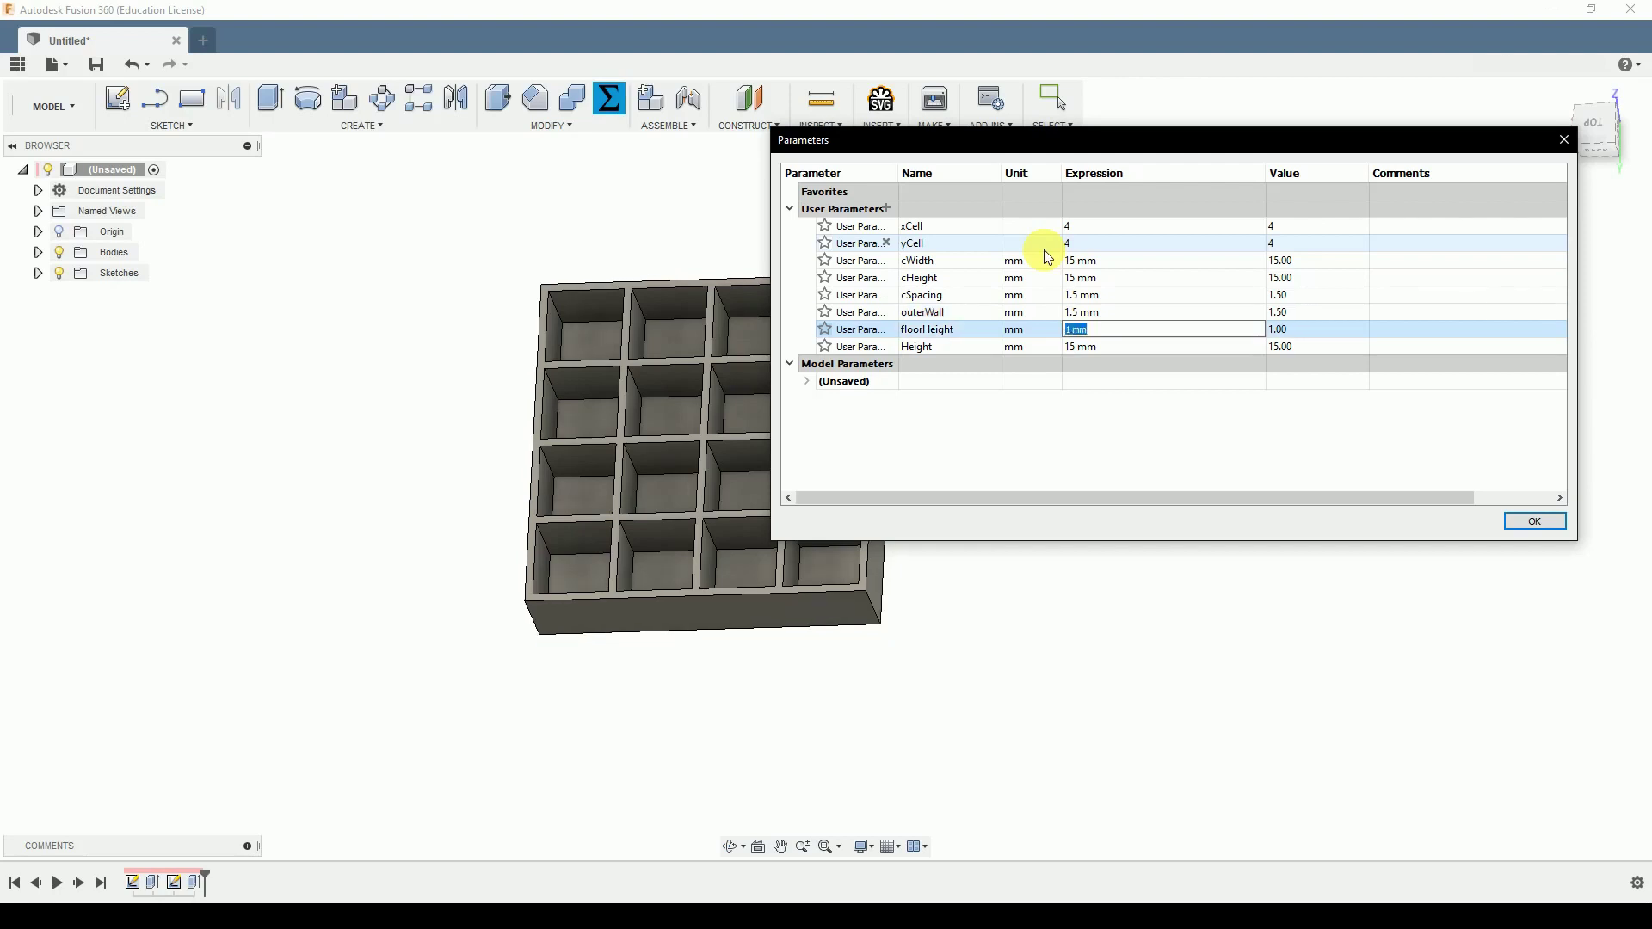
Step: Set the user parameter Height to 12 mm, leaving floorHeight as it is
{"action": "key", "text": "Tab"}
{"action": "type", "text": "12"}
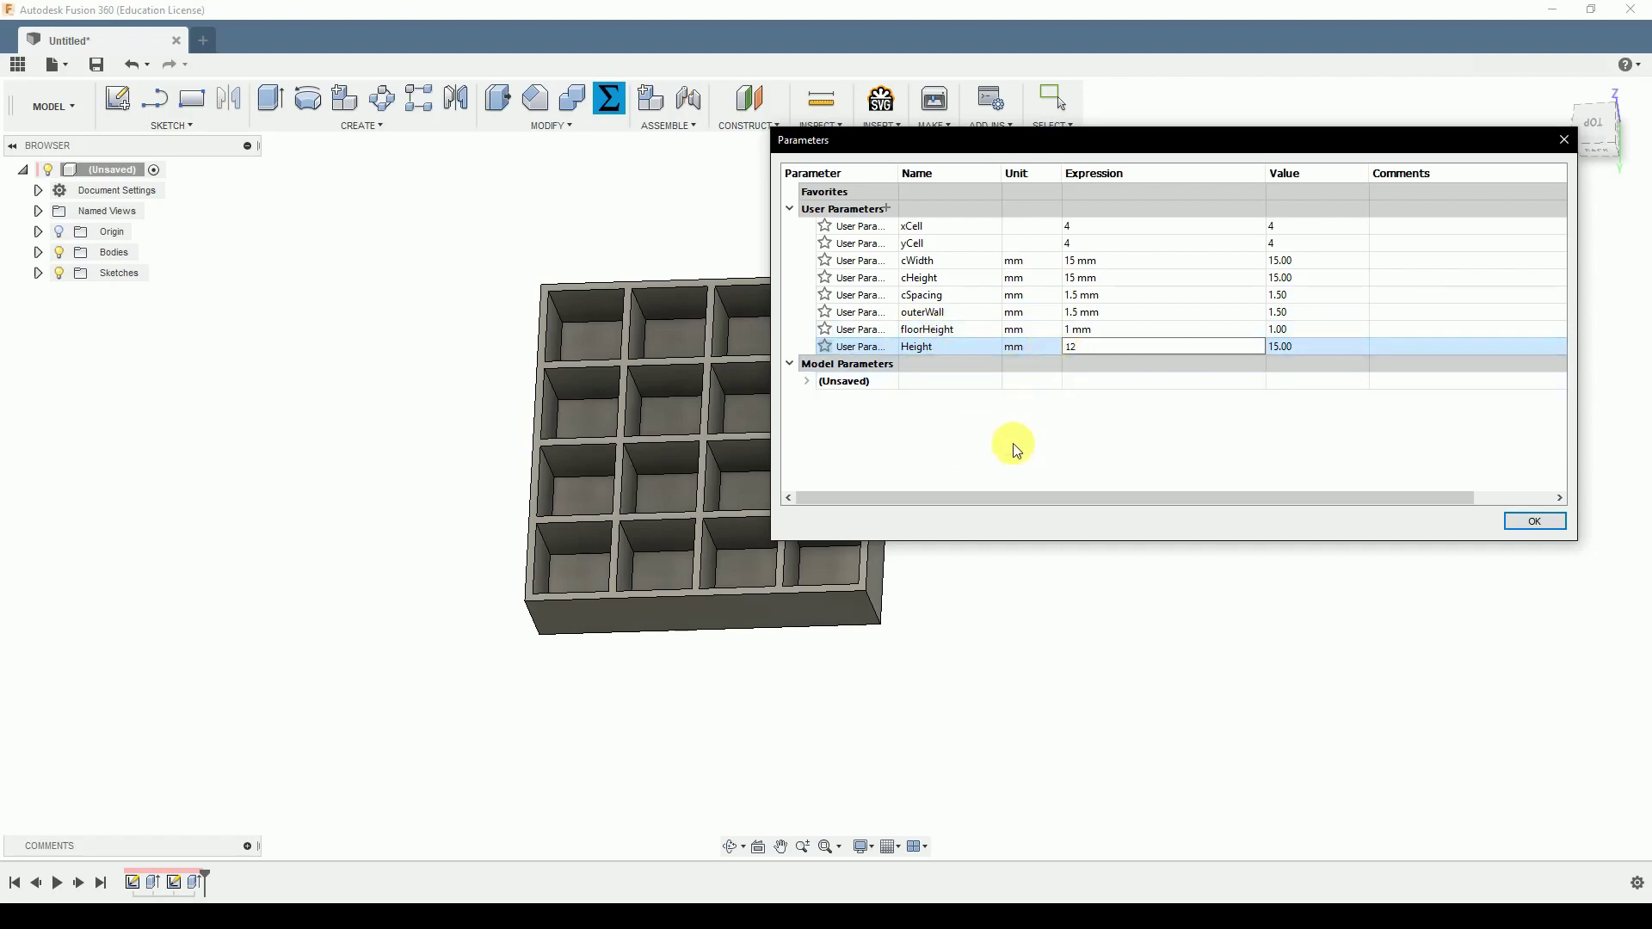
{"action": "key", "text": "Return"}
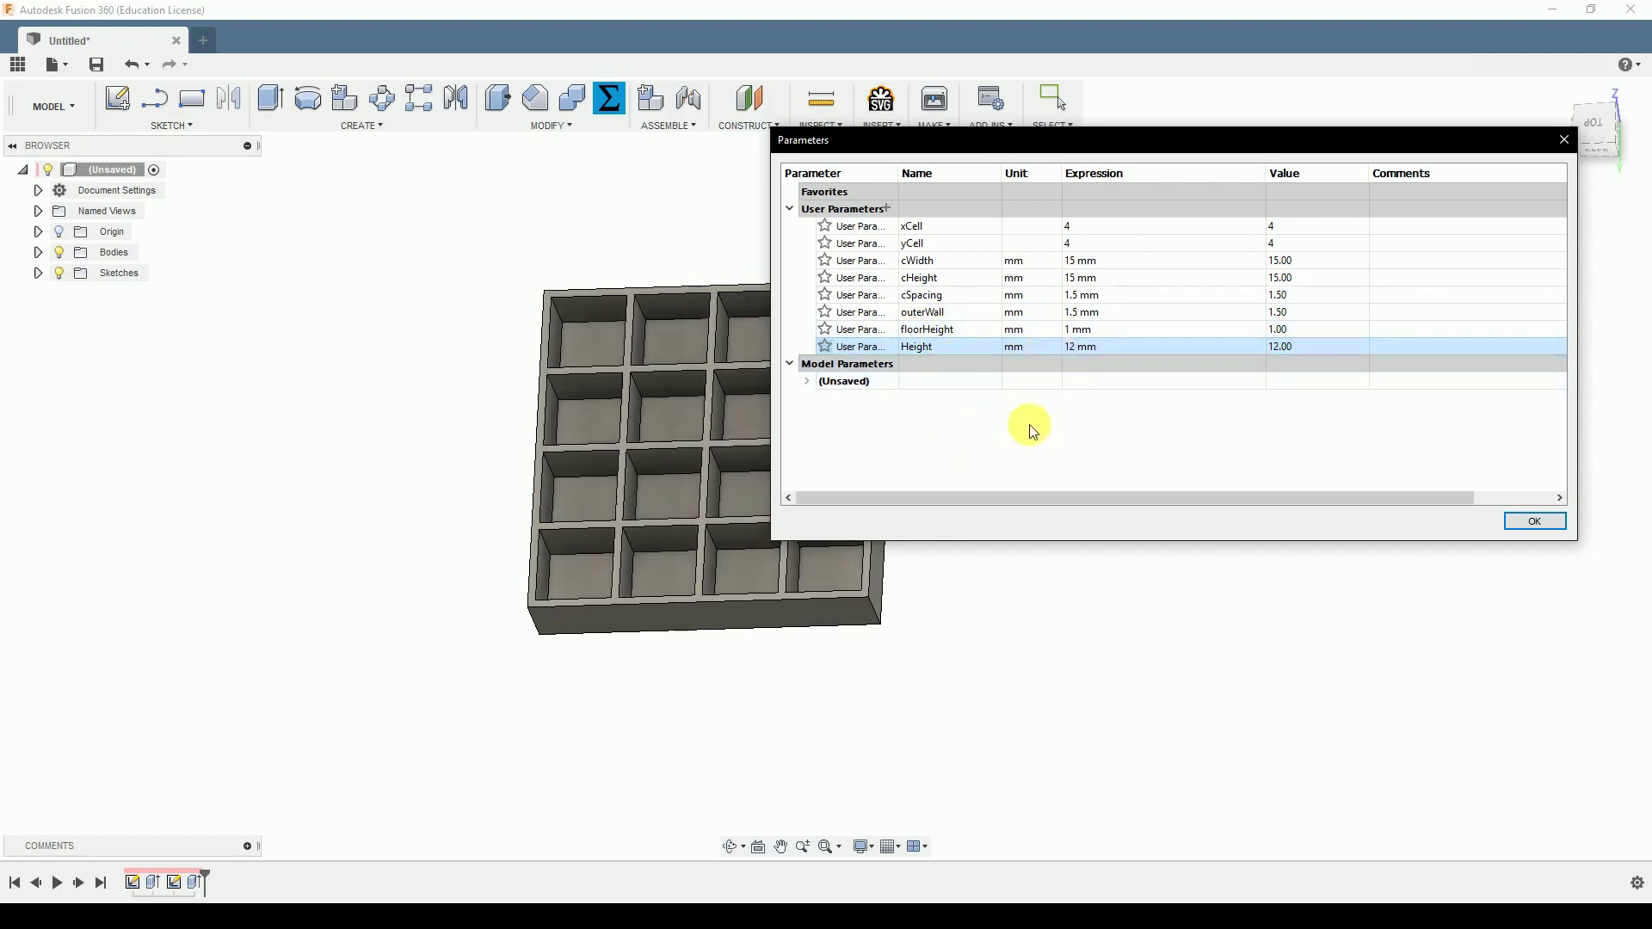
Step: Set the user parameters xCell to 3 and yCell to 5 and close the parameter dialog
{"action": "left_click", "coordinate": [1110, 227]}
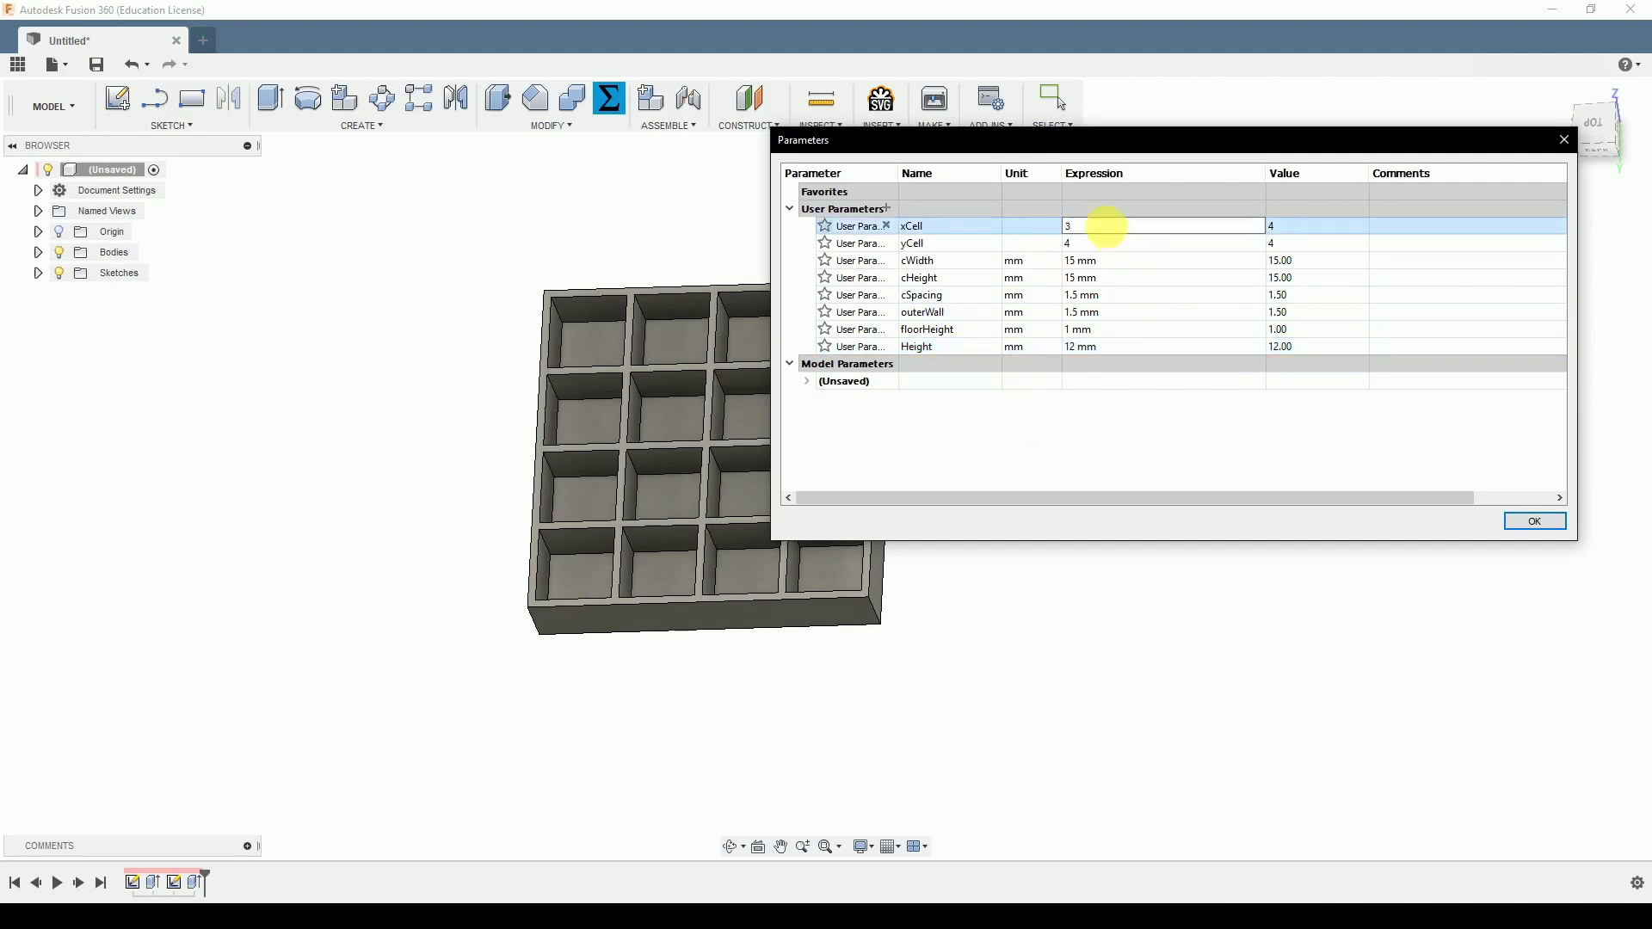
{"action": "key", "text": "Return"}
{"action": "type", "text": "5"}
{"action": "key", "text": "Return"}
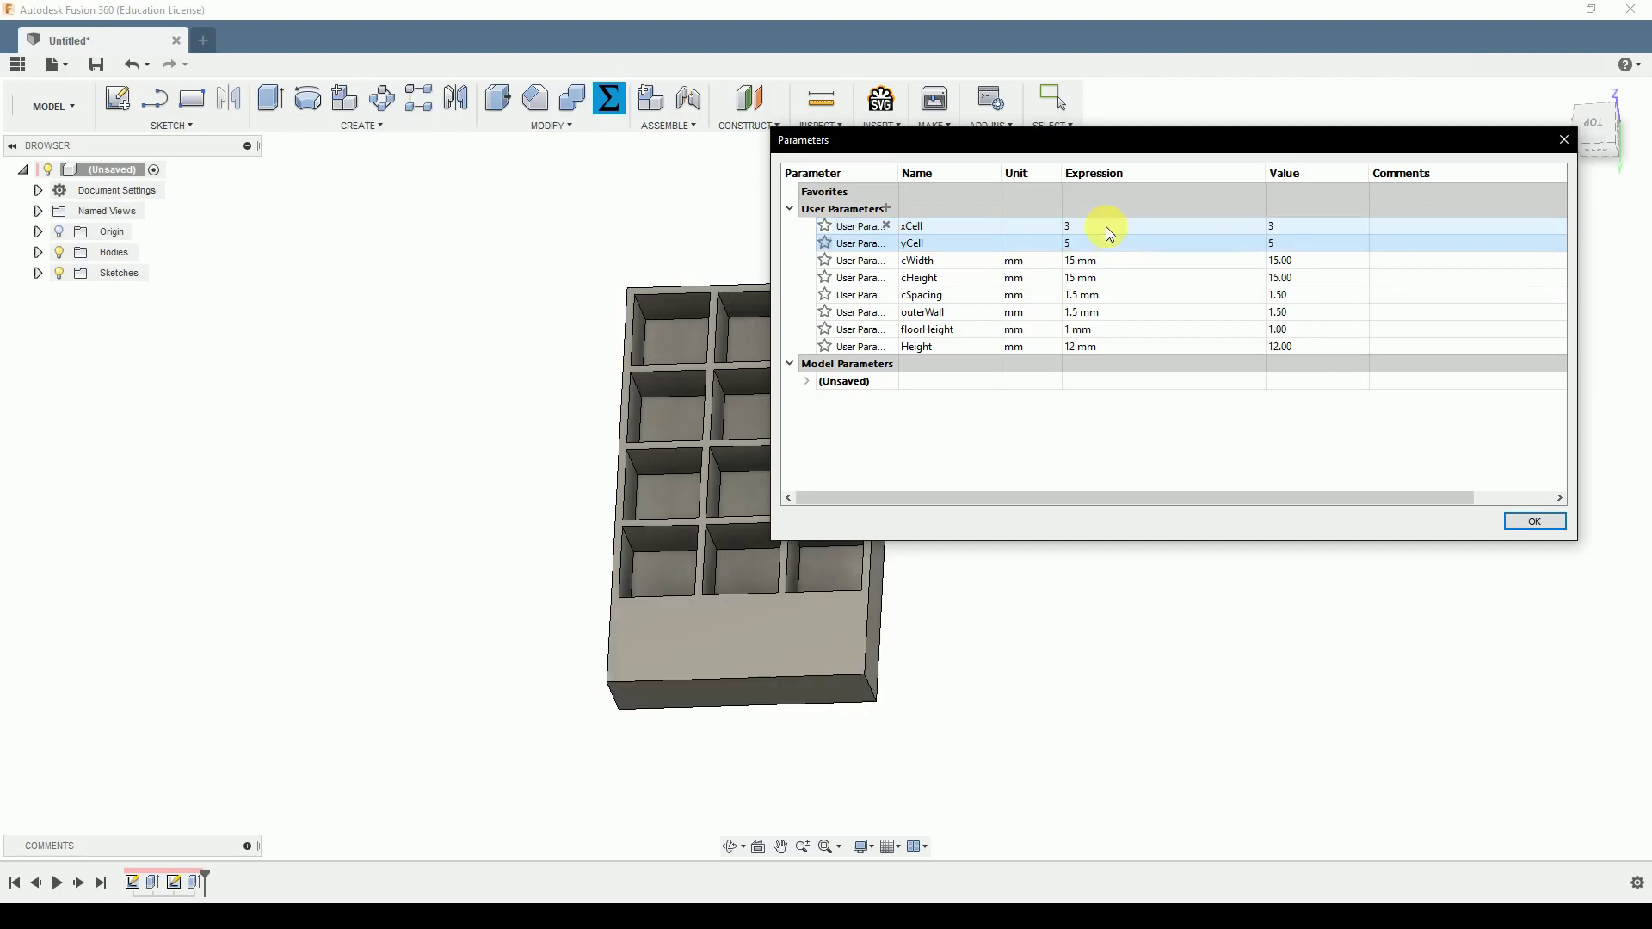
{"action": "left_click", "coordinate": [1537, 523]}
Step: Edit the wall grid extrusion and deselect the three filled-in cell profiles of the fifth row
{"action": "middle_click_drag", "start_coordinate": [952, 726], "coordinate": [990, 714], "text": "shift"}
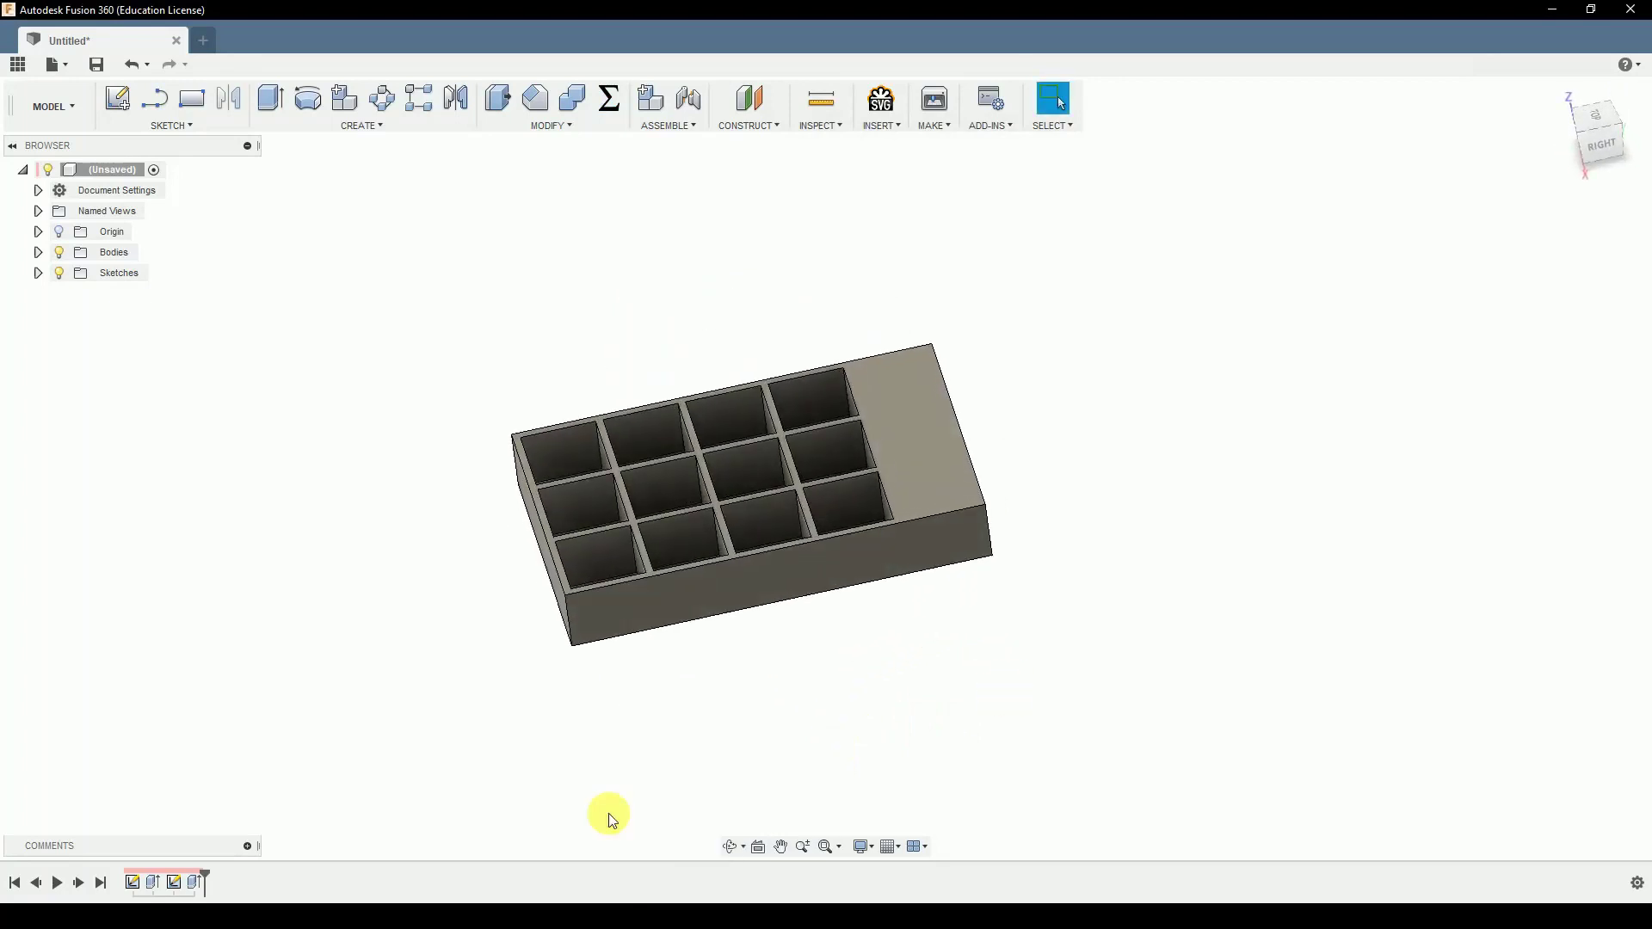
{"action": "left_click", "coordinate": [148, 887]}
{"action": "right_click", "coordinate": [148, 887]}
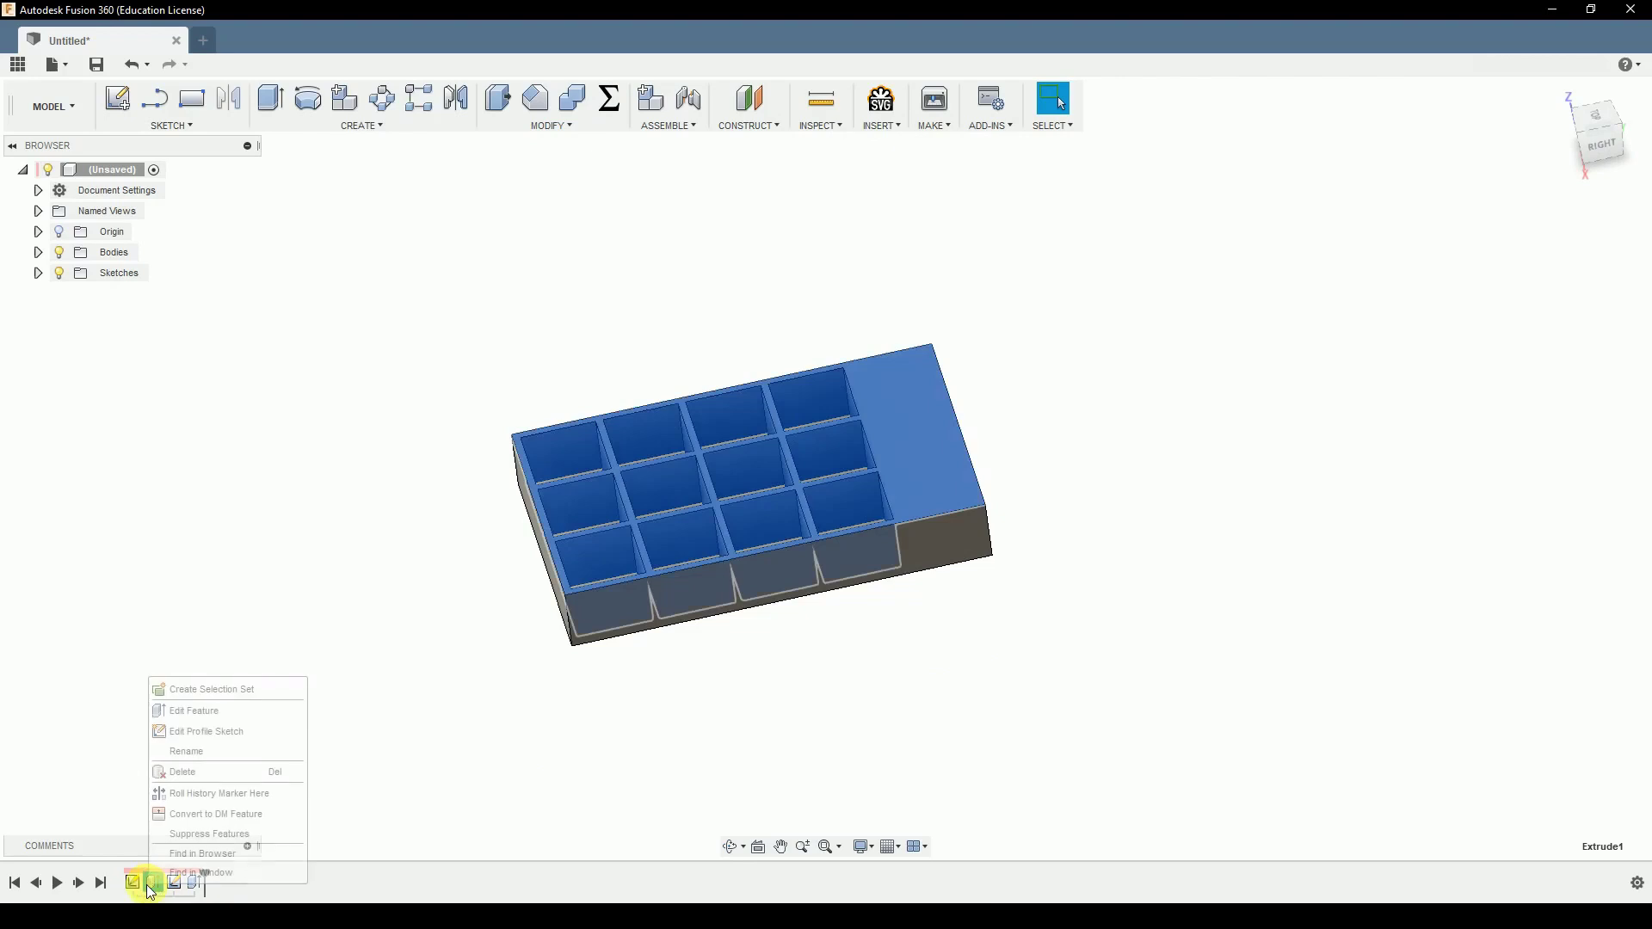
{"action": "left_click", "coordinate": [215, 713]}
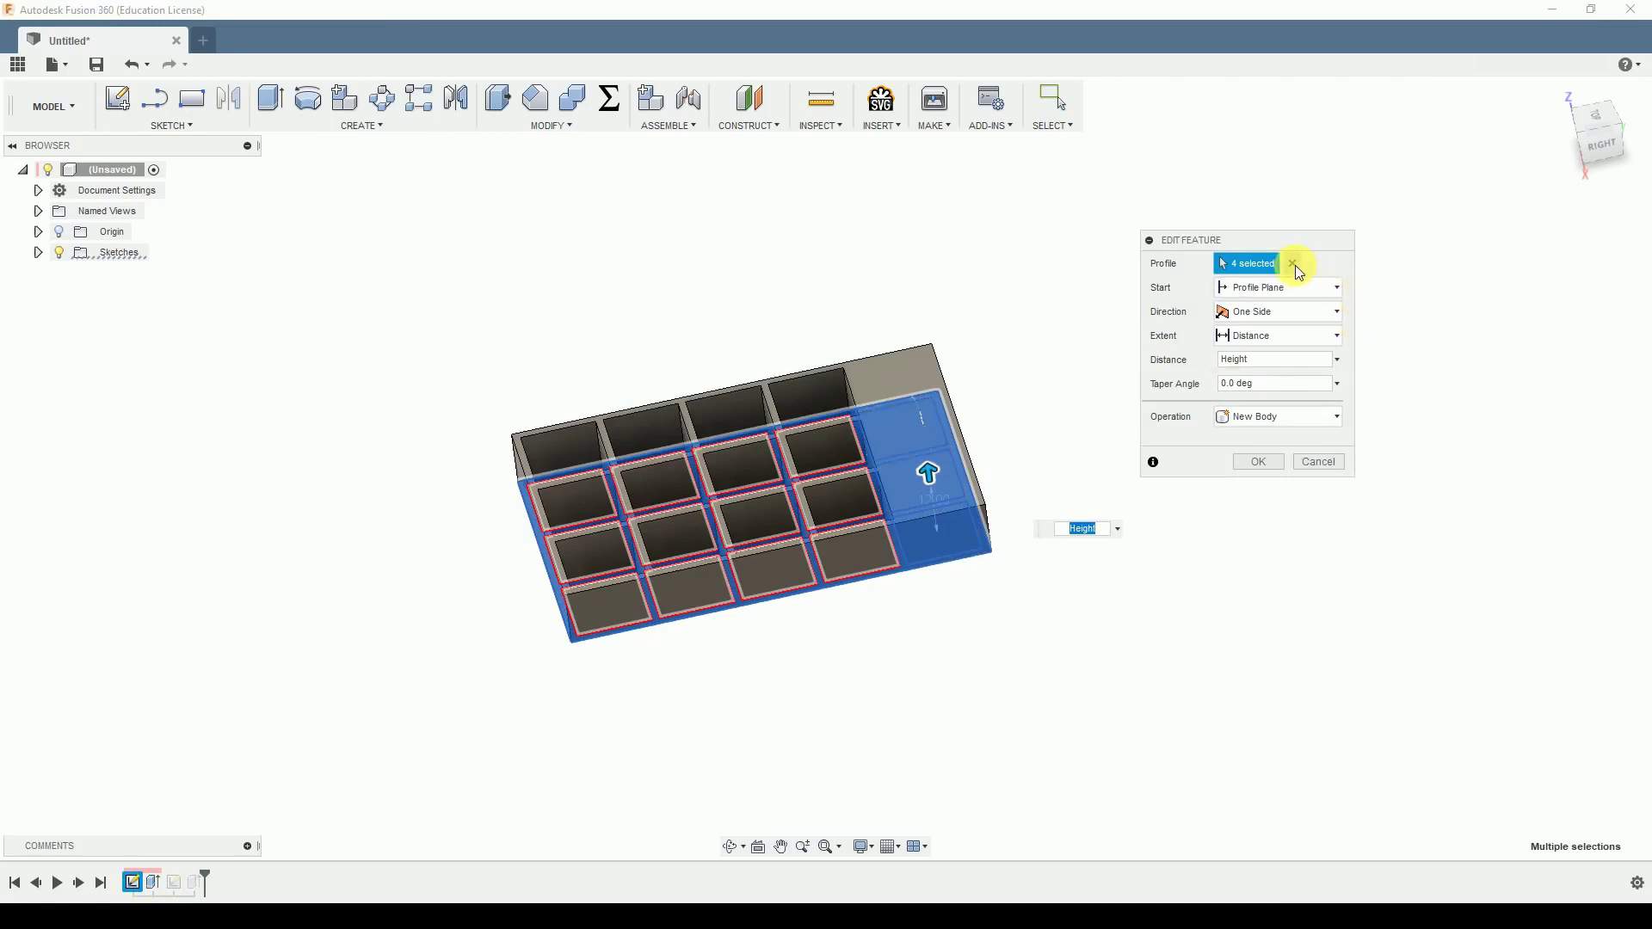
{"action": "left_click", "coordinate": [955, 530]}
{"action": "left_click", "coordinate": [900, 460]}
{"action": "left_click", "coordinate": [929, 443]}
{"action": "middle_click_drag", "start_coordinate": [1043, 491], "coordinate": [1014, 551], "text": "shift"}
{"action": "left_click", "coordinate": [1252, 464]}
Step: Set the user parameter xCell to 5 and close the parameter dialog
{"action": "left_click", "coordinate": [613, 102]}
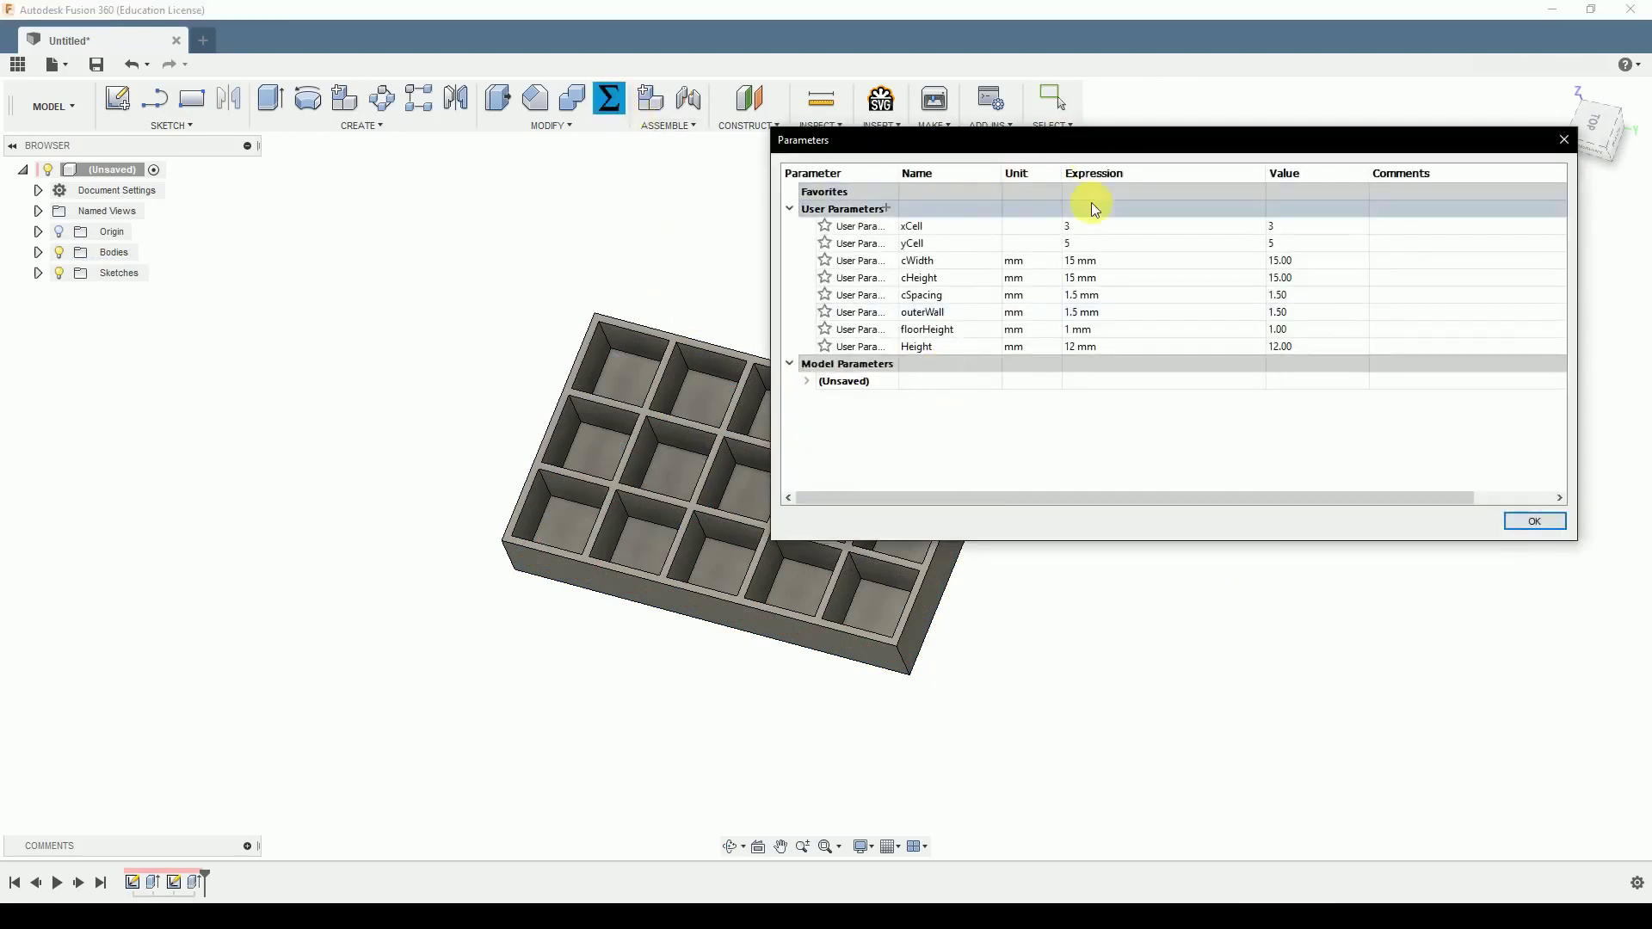
{"action": "left_click_drag", "start_coordinate": [1086, 141], "coordinate": [1190, 235]}
{"action": "left_click", "coordinate": [1200, 322]}
{"action": "type", "text": "5"}
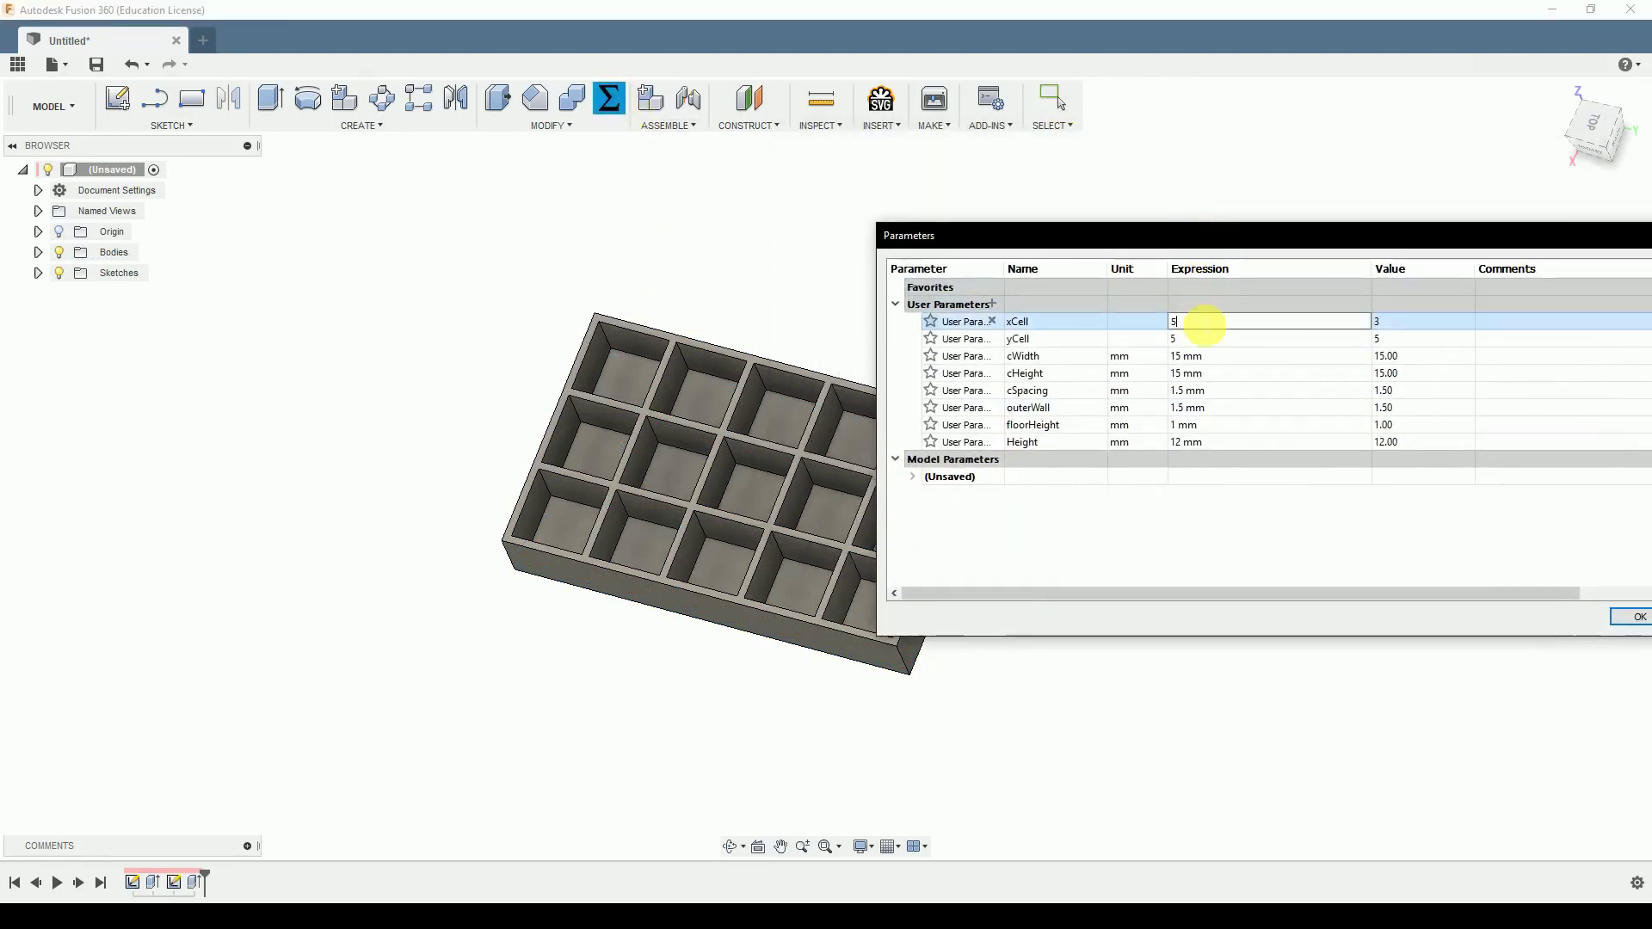
{"action": "left_click", "coordinate": [1633, 617]}
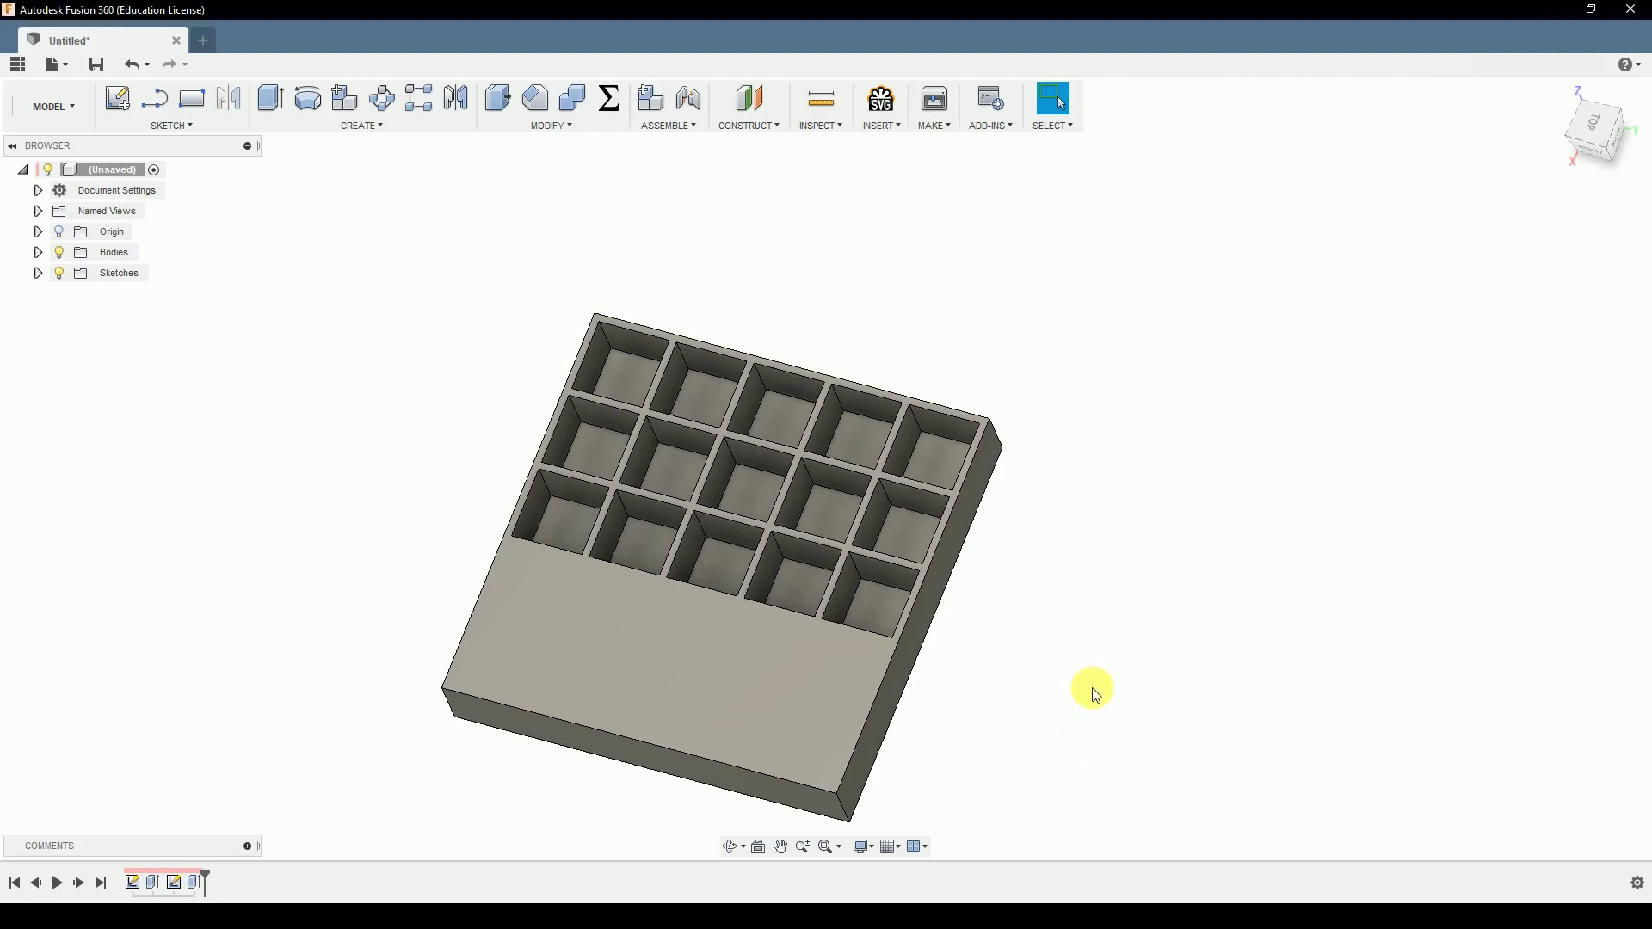
Step: Reopen the wall grid's sketch and delete the rectangular pattern constraint on the original corner cell
{"action": "key", "text": "F4"}
{"action": "left_click_drag", "start_coordinate": [1029, 741], "coordinate": [1148, 766]}
{"action": "key", "text": "Escape"}
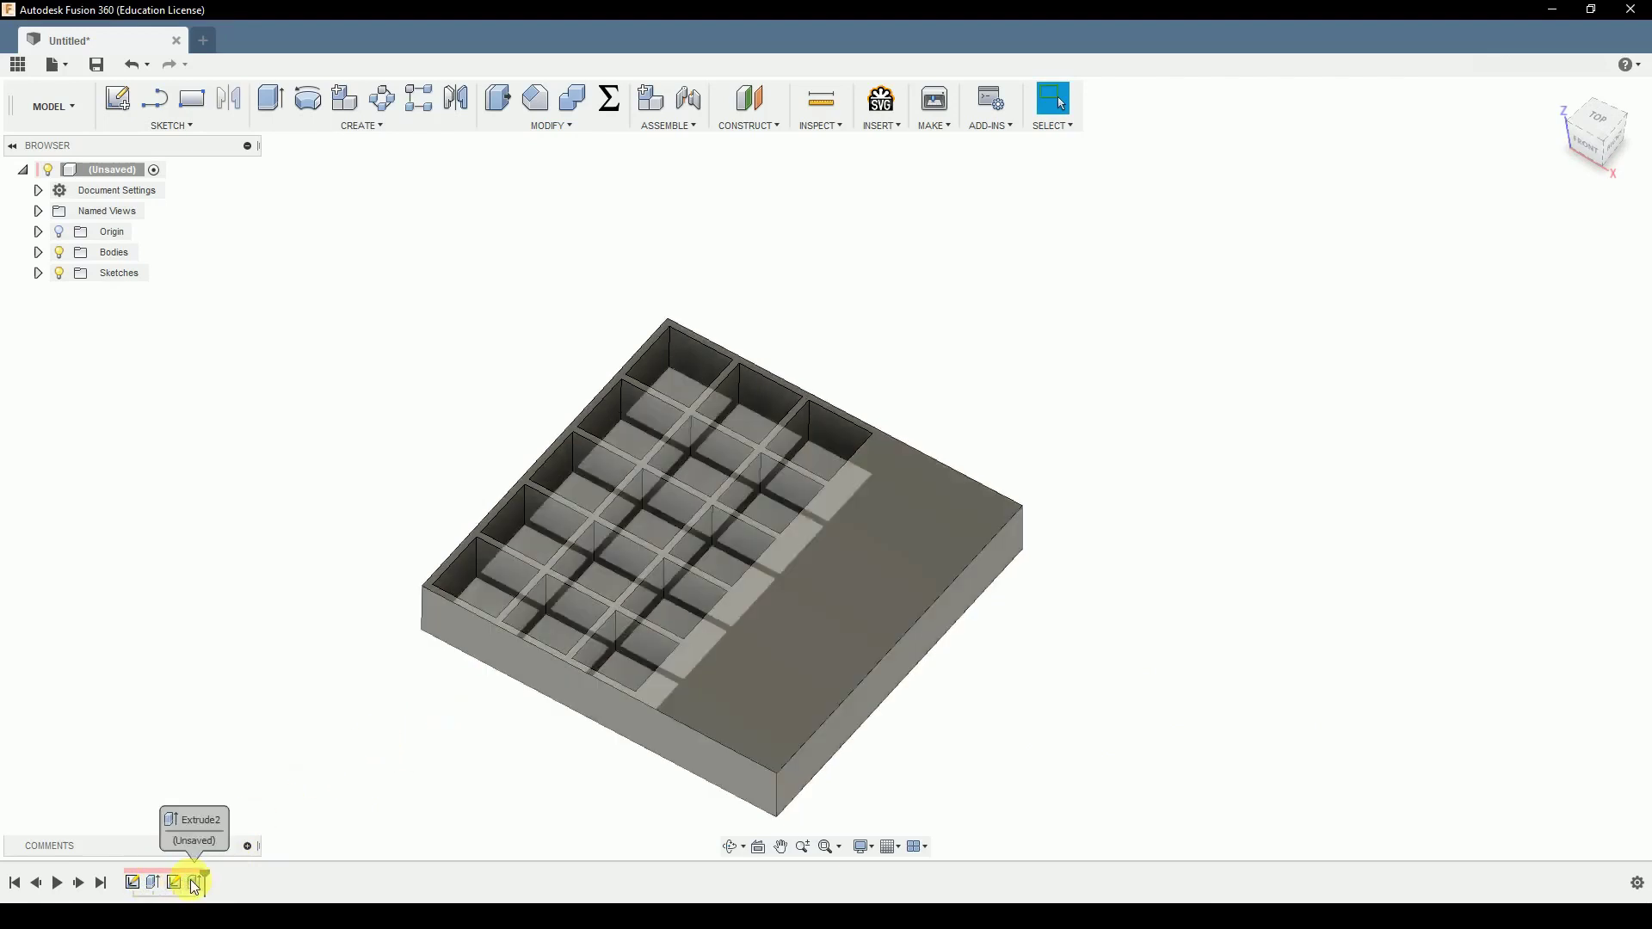
{"action": "right_click", "coordinate": [131, 895]}
{"action": "left_click", "coordinate": [198, 714]}
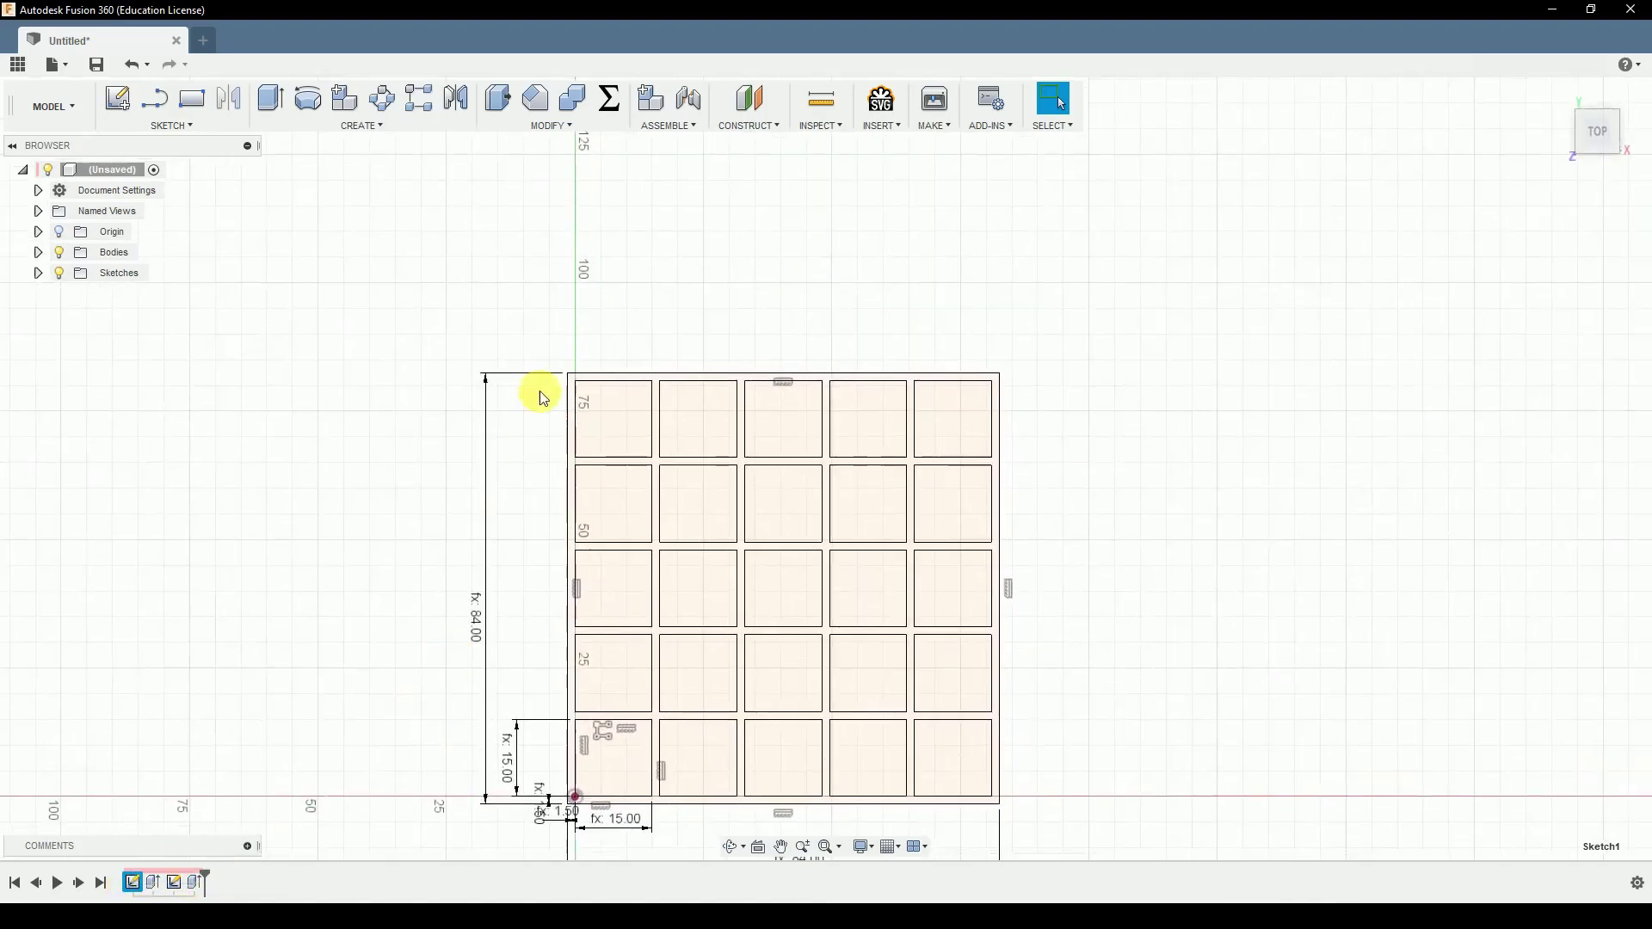
{"action": "scroll", "coordinate": [593, 620], "scroll_direction": "up", "scroll_amount": 4}
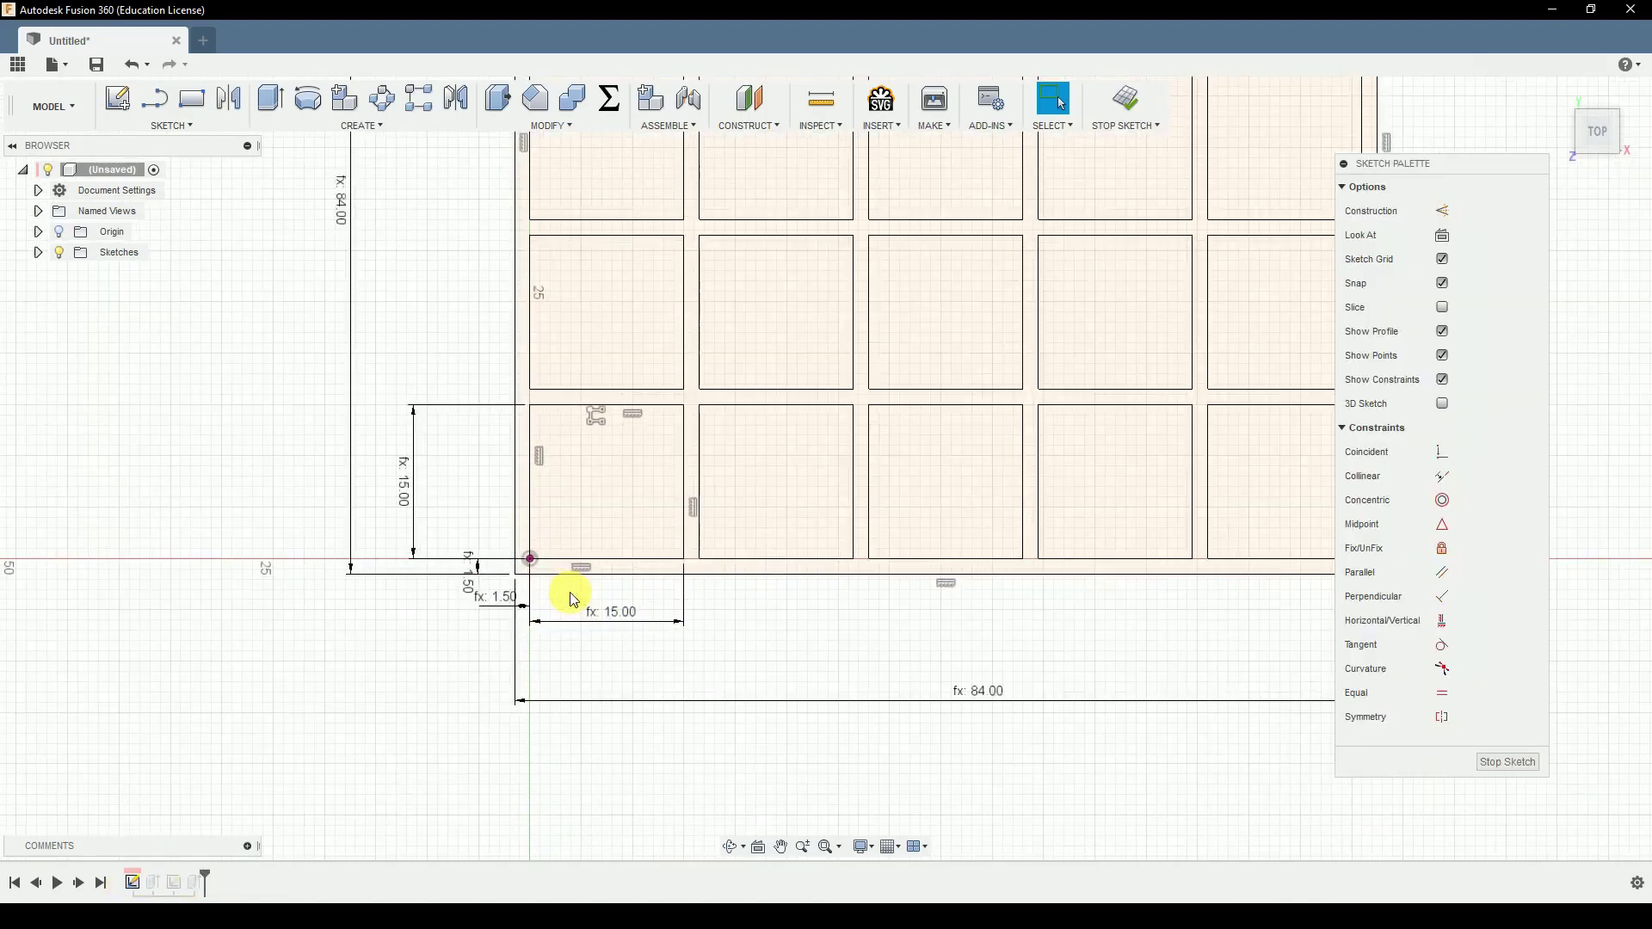
{"action": "scroll", "coordinate": [669, 676], "scroll_direction": "down", "scroll_amount": 1}
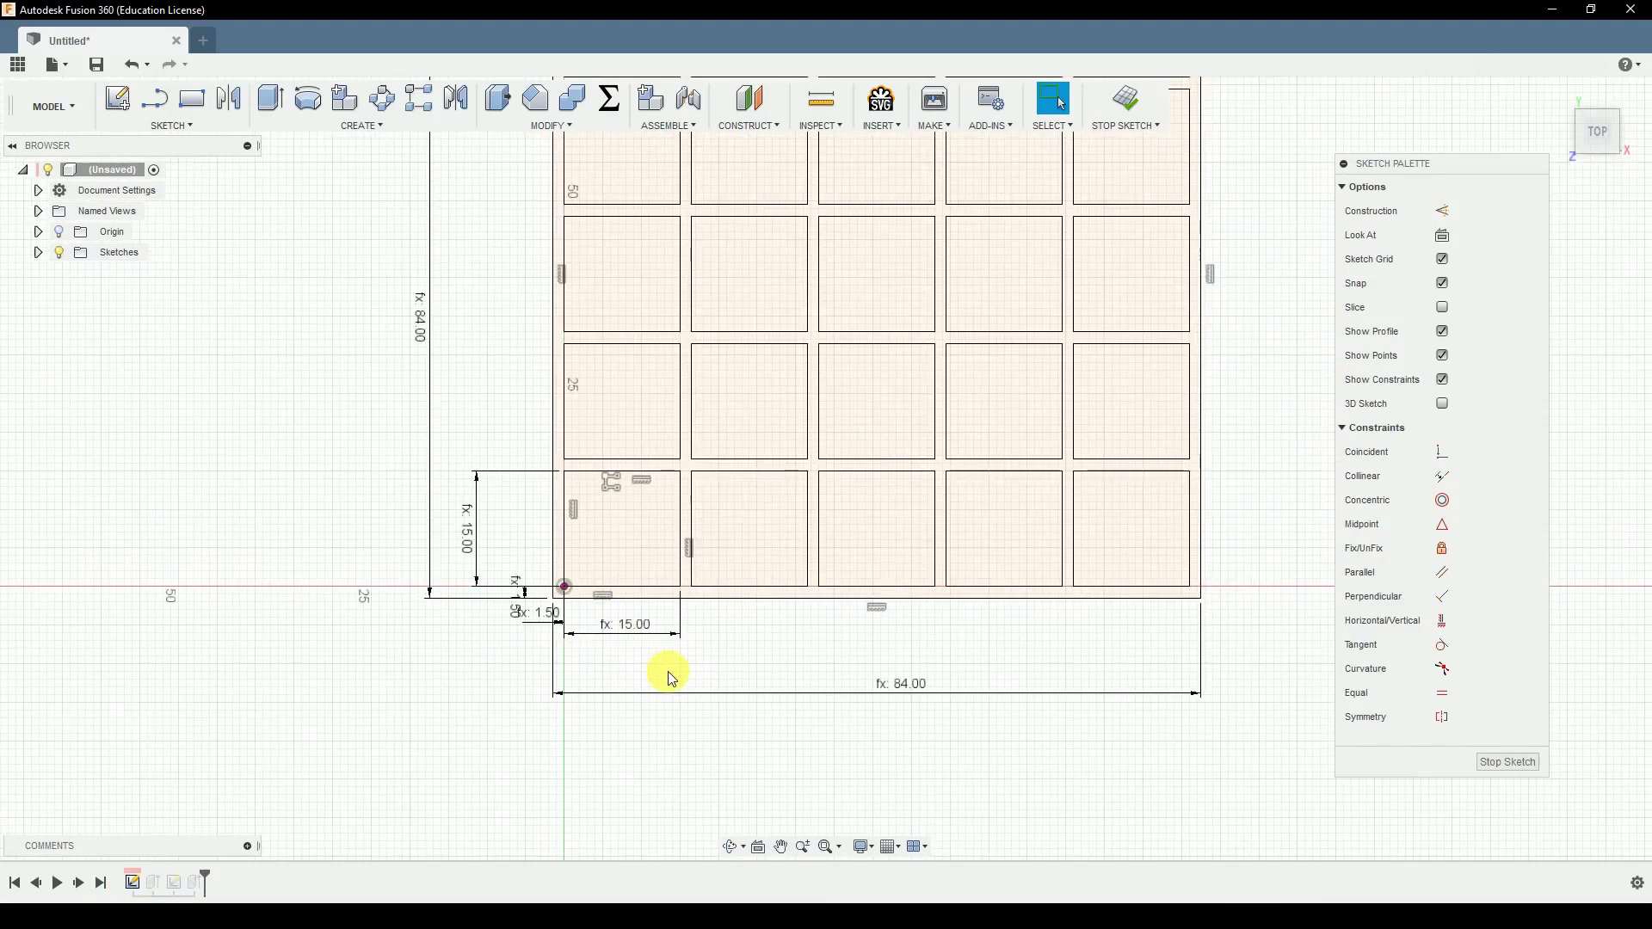
{"action": "scroll", "coordinate": [672, 678], "scroll_direction": "down", "scroll_amount": 1}
{"action": "scroll", "coordinate": [671, 676], "scroll_direction": "down", "scroll_amount": 1}
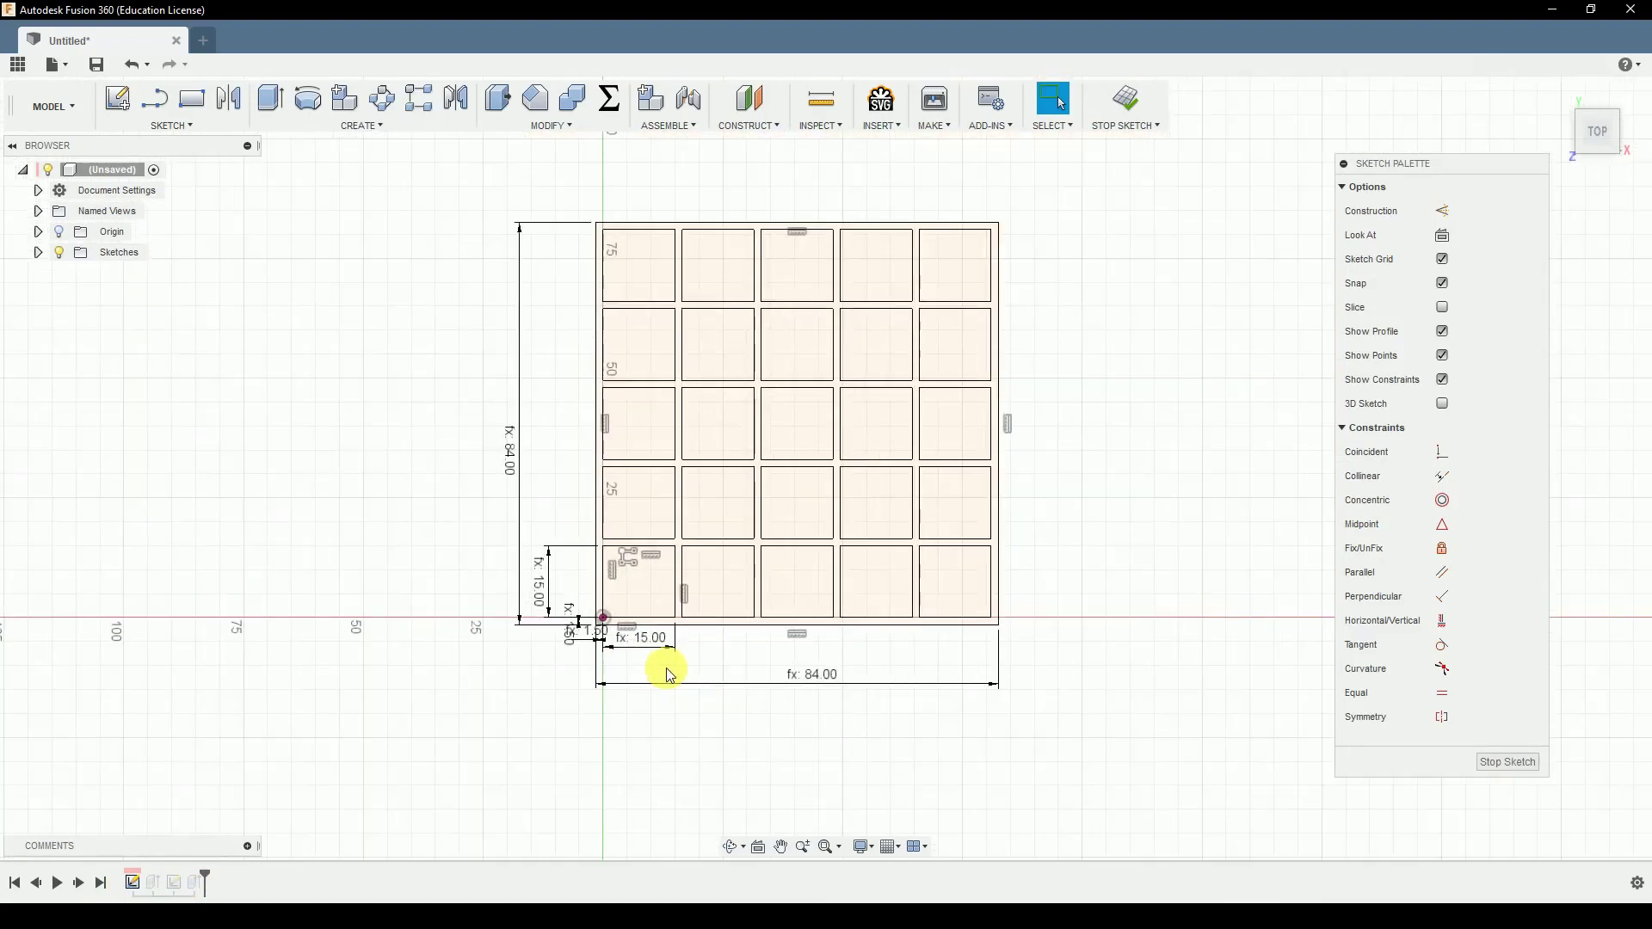
{"action": "scroll", "coordinate": [669, 676], "scroll_direction": "up", "scroll_amount": 3}
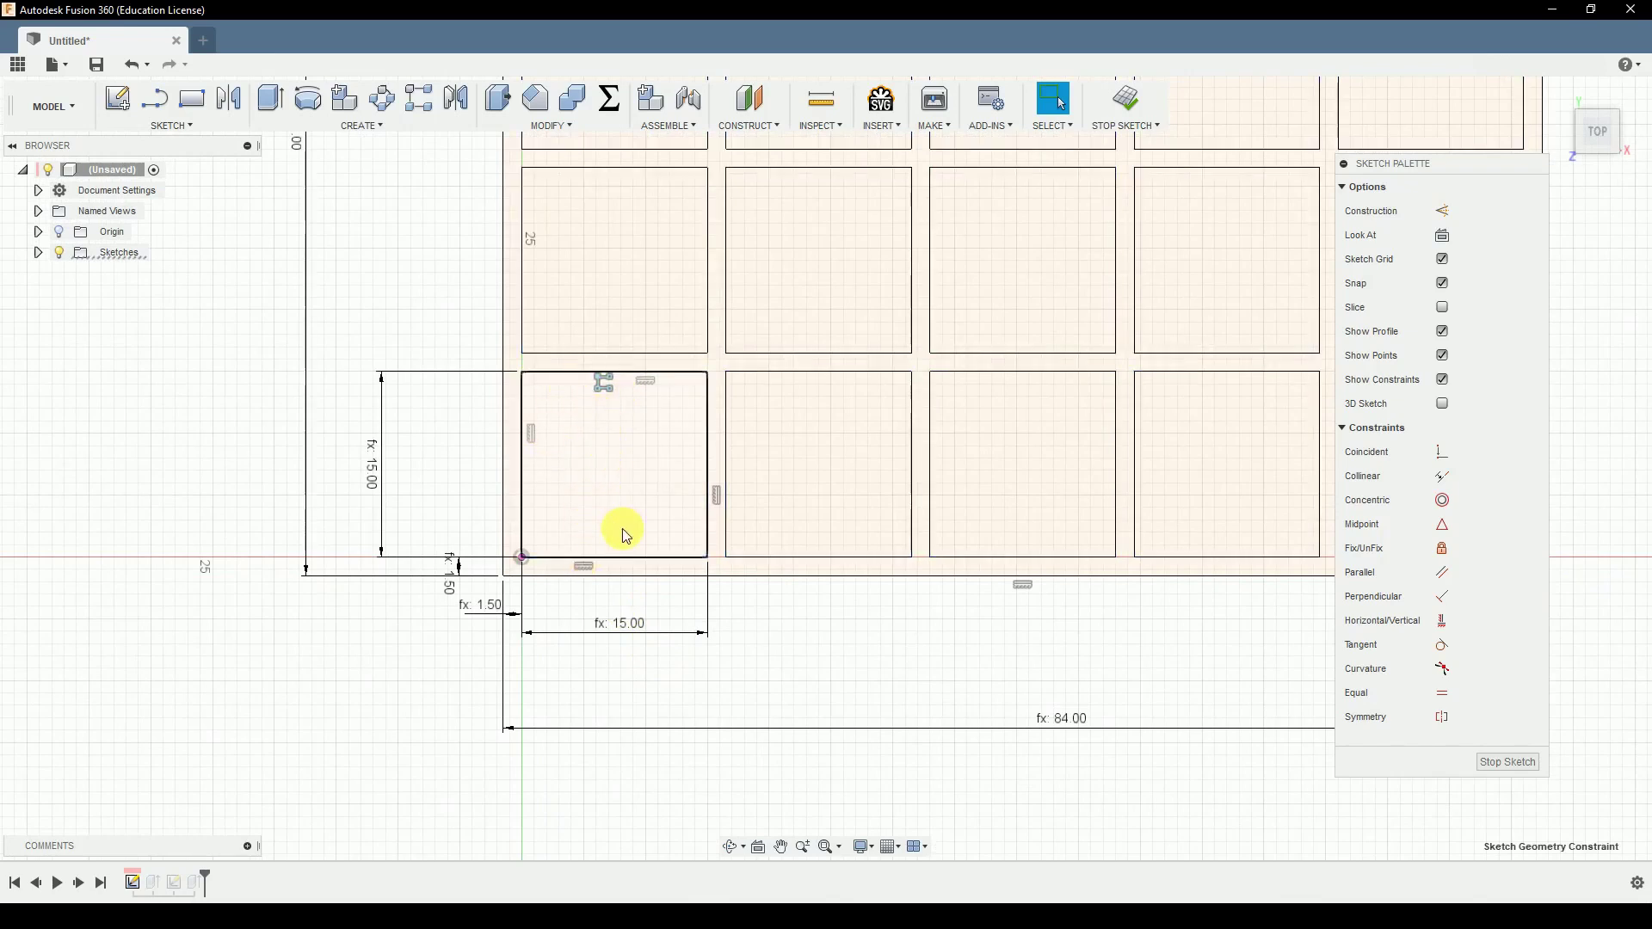
{"action": "scroll", "coordinate": [530, 607], "scroll_direction": "down", "scroll_amount": 5}
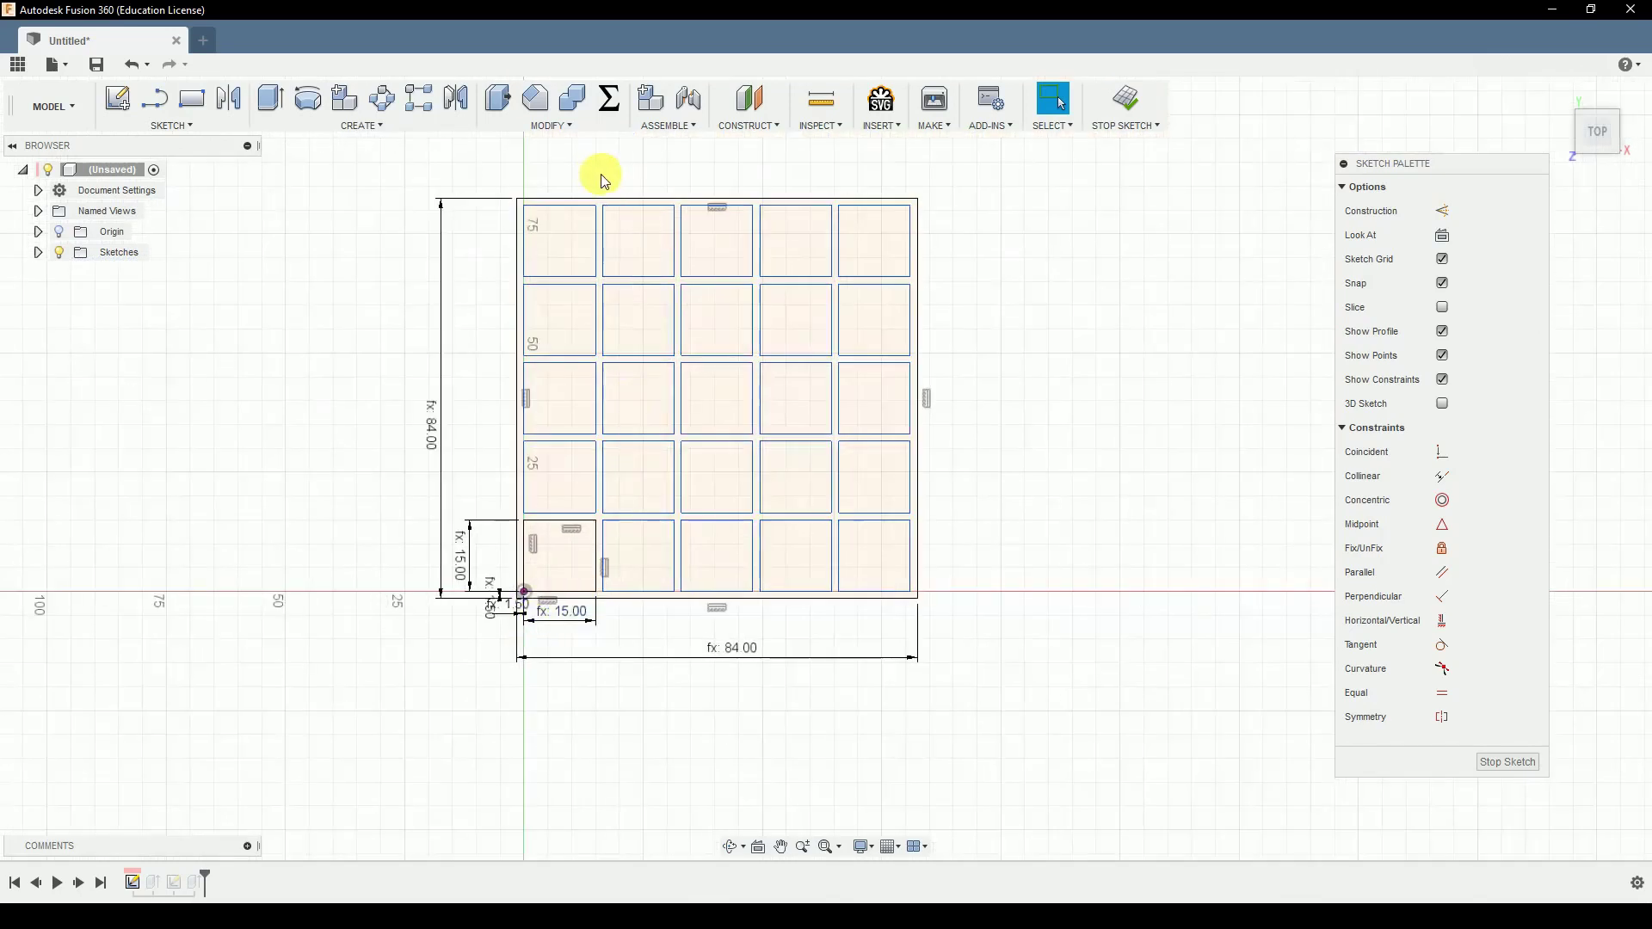
Step: Delete all copied cell squares so only the original corner cell remains inside the outer frame, and finish the sketch
{"action": "mouse_move", "coordinate": [604, 175]}
{"action": "left_mouse_down"}
{"action": "mouse_move", "coordinate": [689, 251]}
{"action": "mouse_move", "coordinate": [844, 542]}
{"action": "mouse_move", "coordinate": [916, 598]}
{"action": "left_mouse_up"}
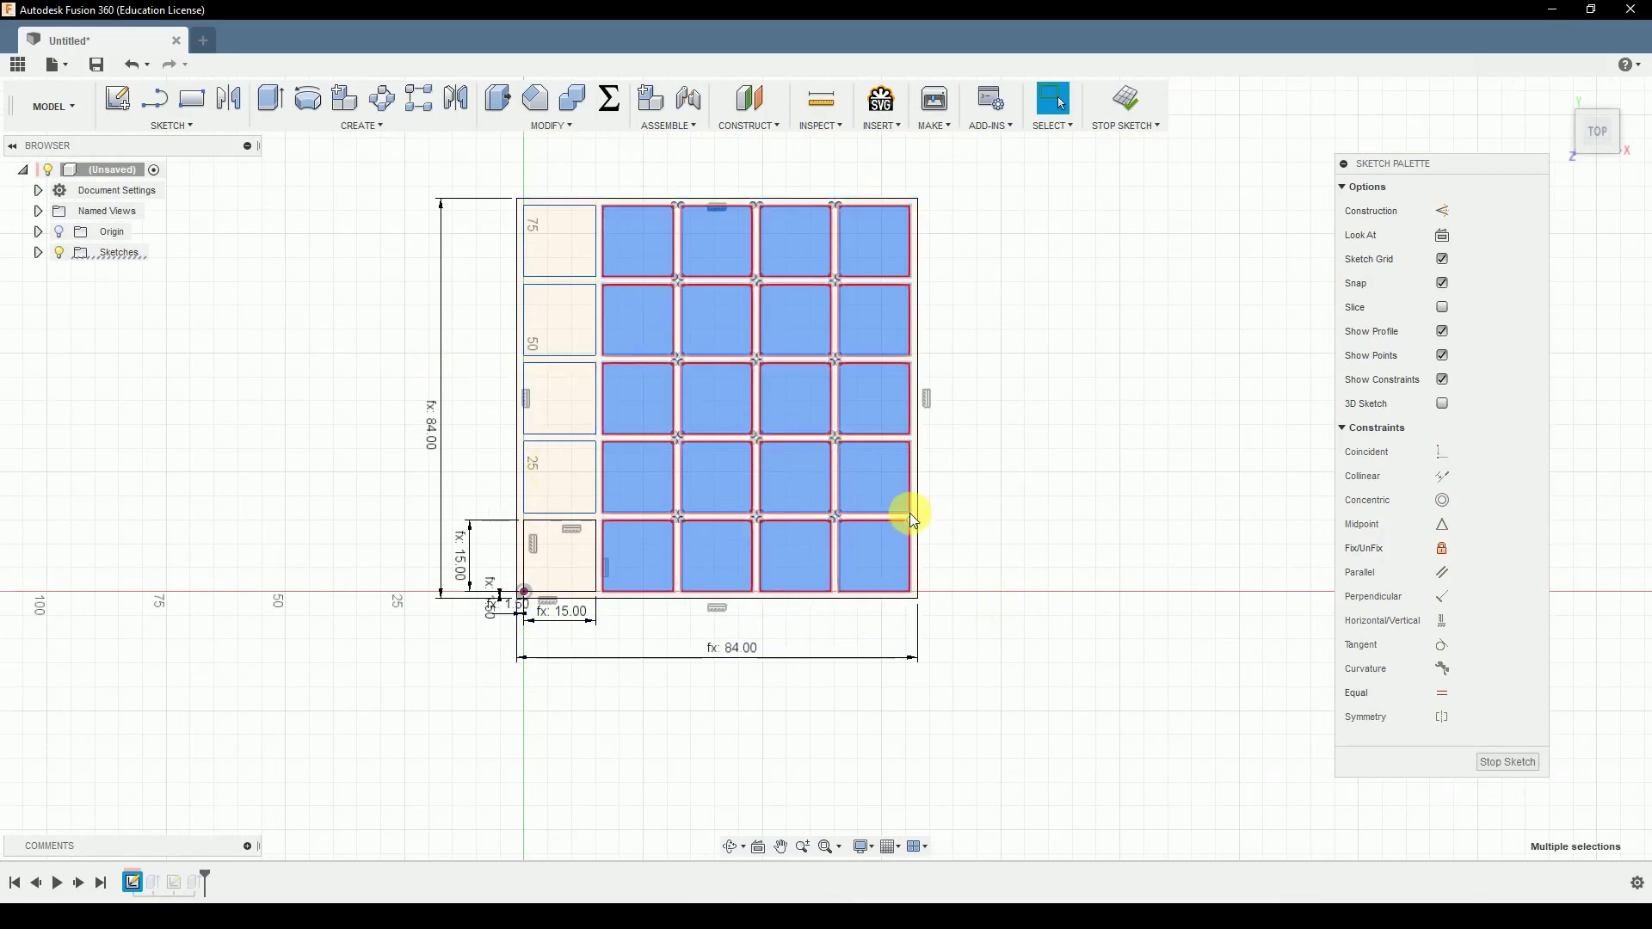
{"action": "key", "text": "Delete"}
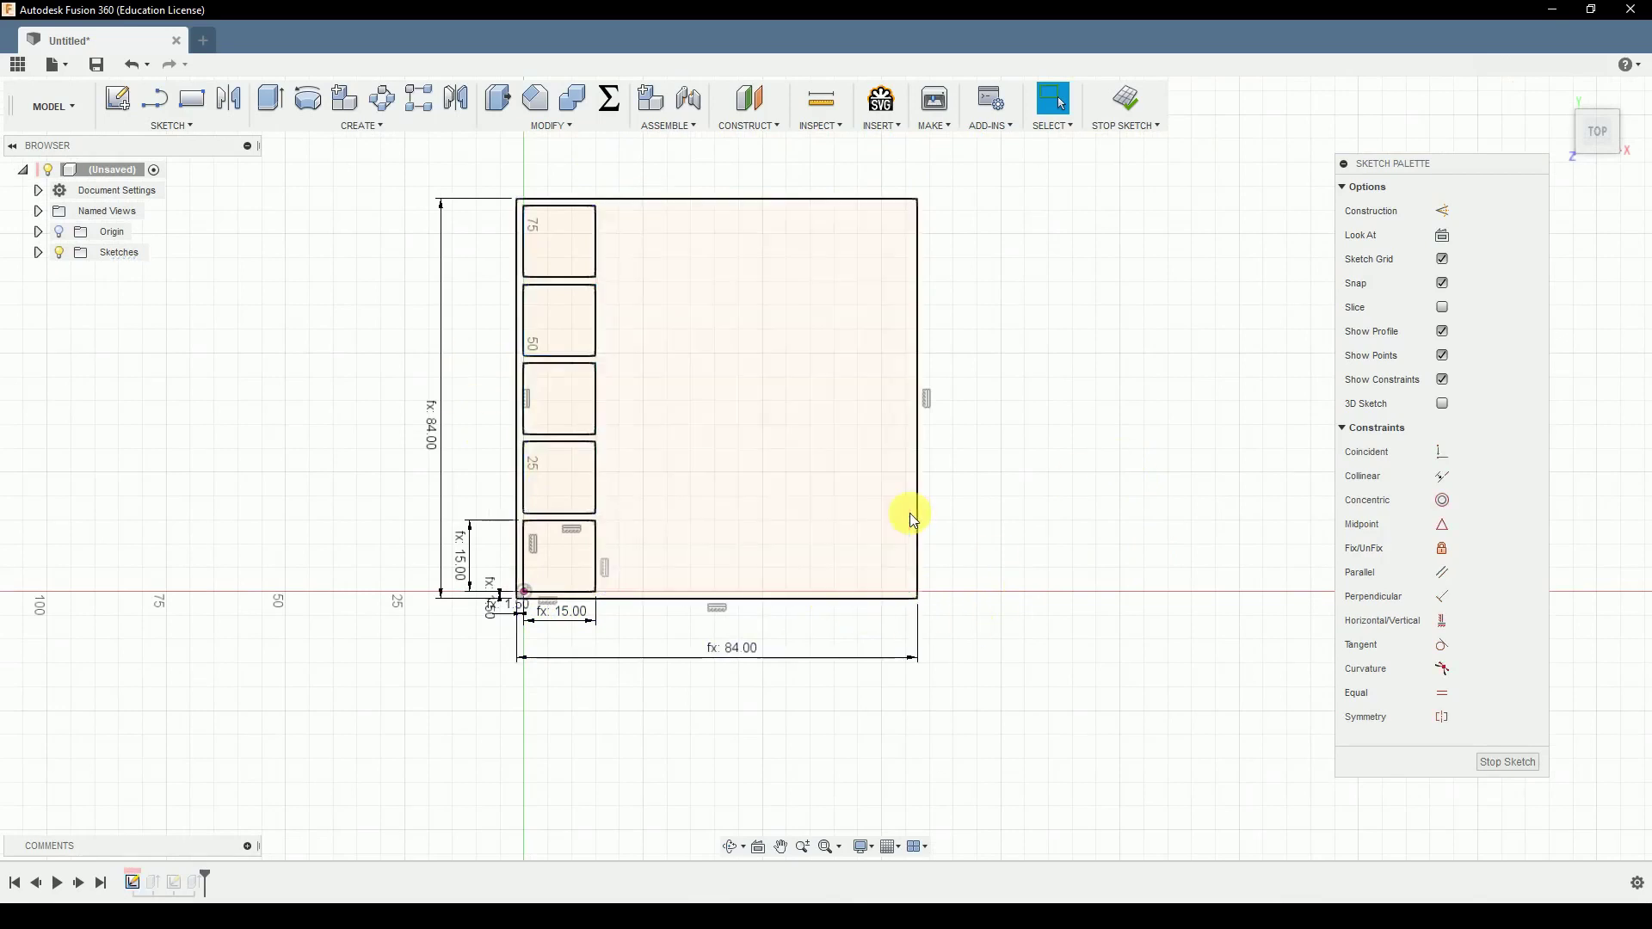
{"action": "left_click_drag", "start_coordinate": [665, 178], "coordinate": [584, 271]}
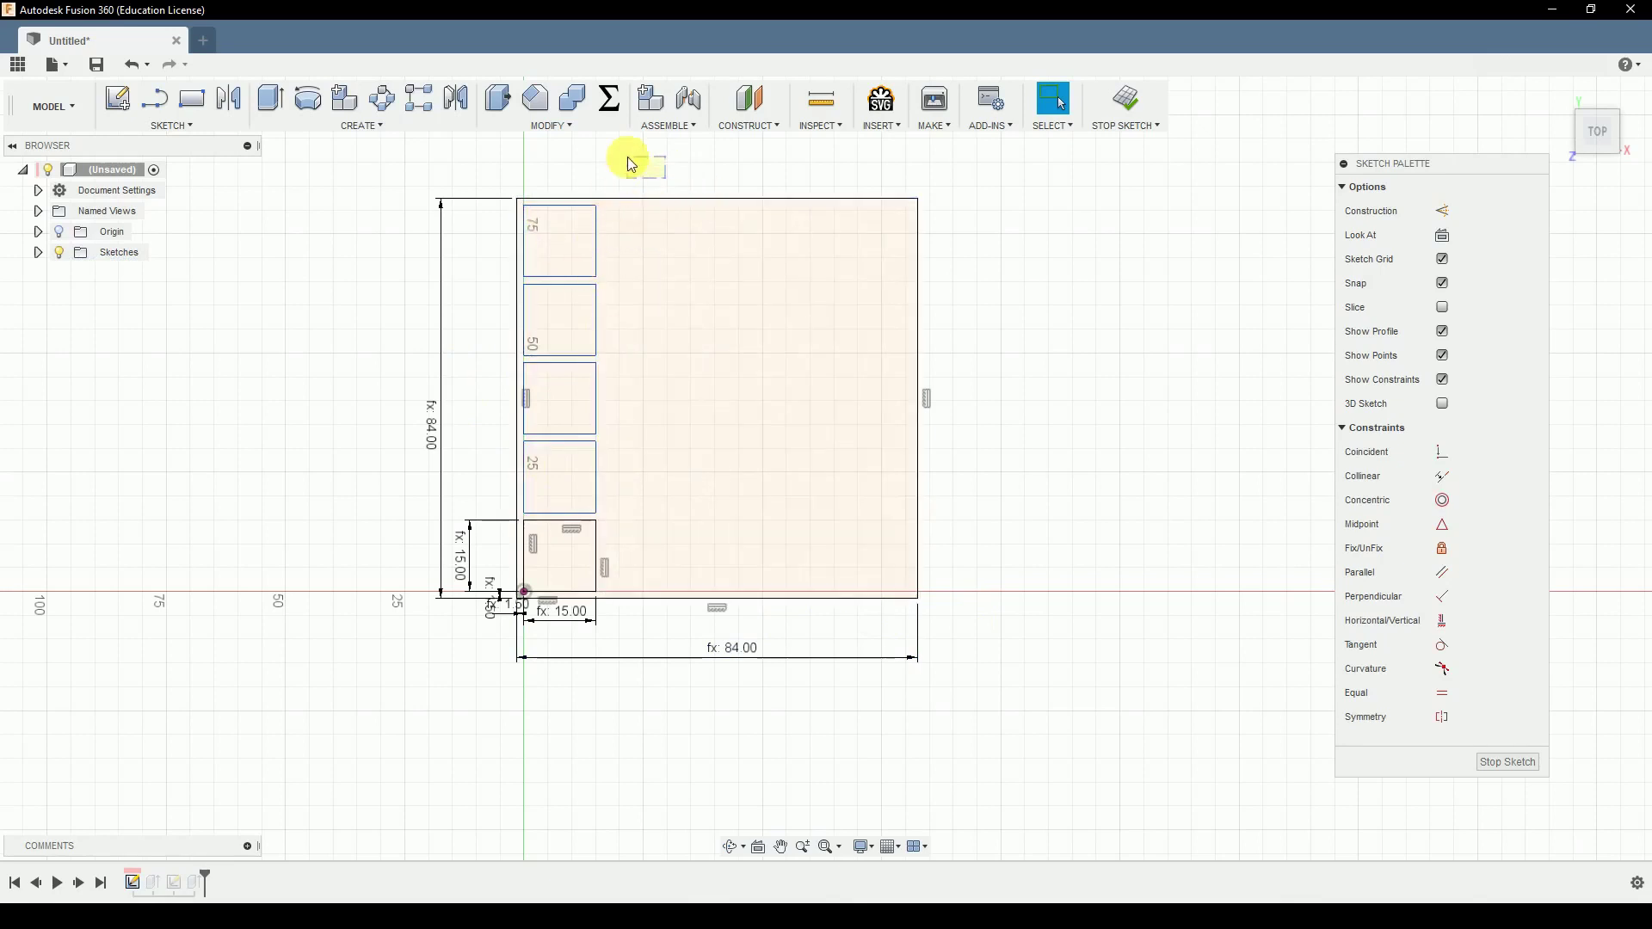
{"action": "mouse_move", "coordinate": [698, 155]}
{"action": "left_mouse_down"}
{"action": "mouse_move", "coordinate": [612, 247]}
{"action": "mouse_move", "coordinate": [541, 365]}
{"action": "left_mouse_up"}
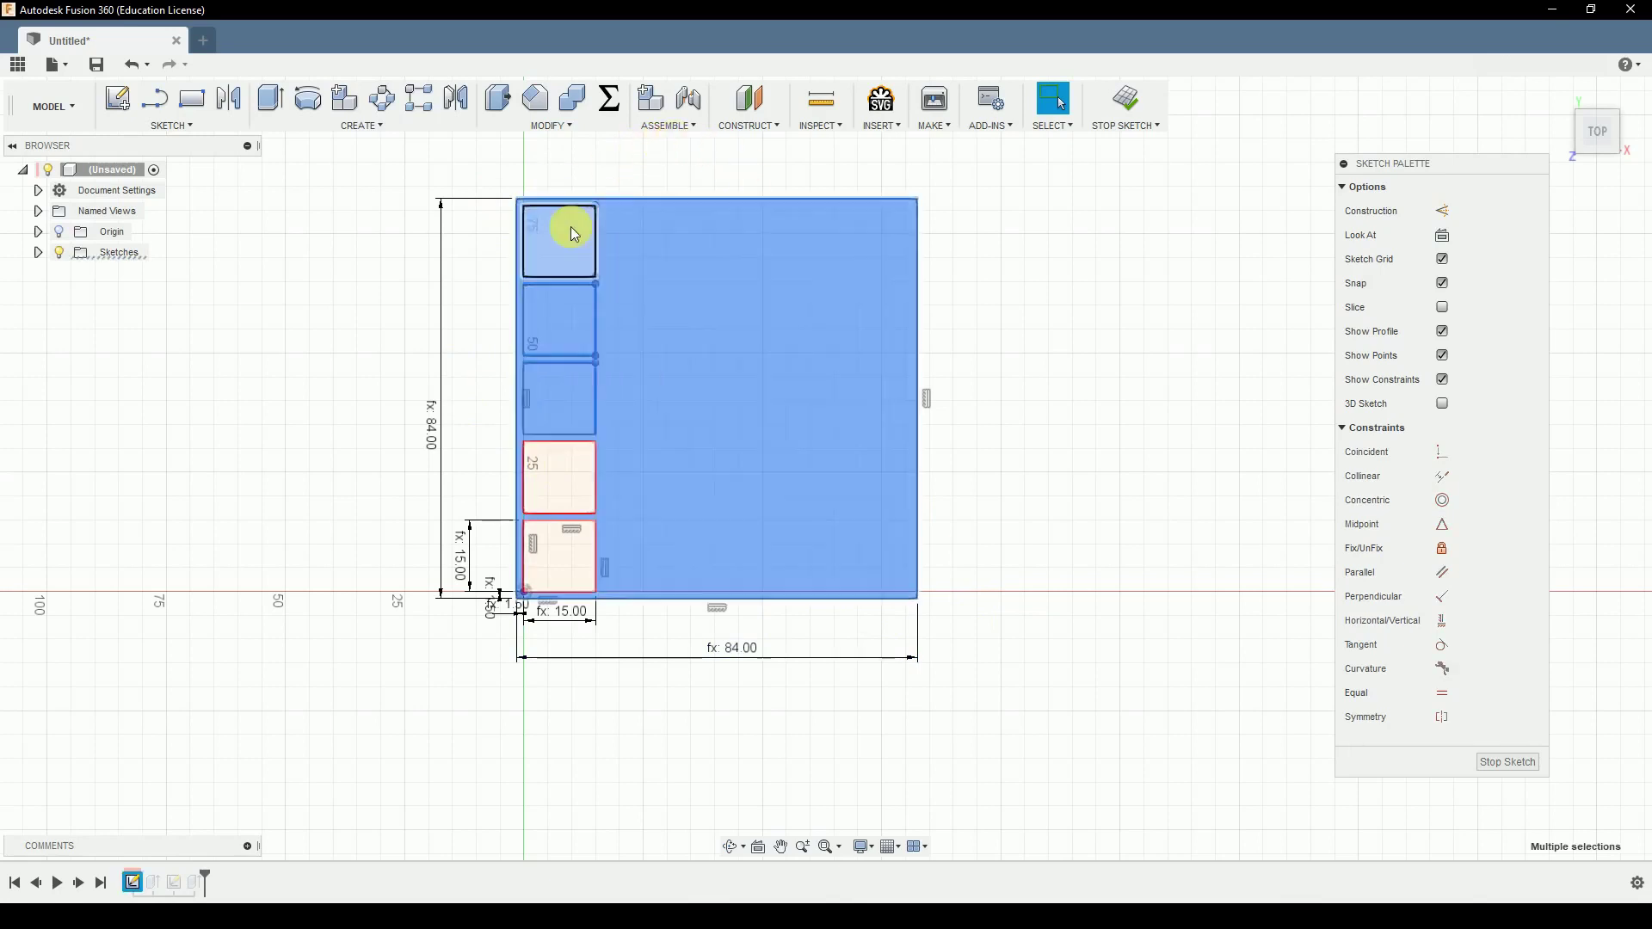
{"action": "left_click", "coordinate": [646, 177]}
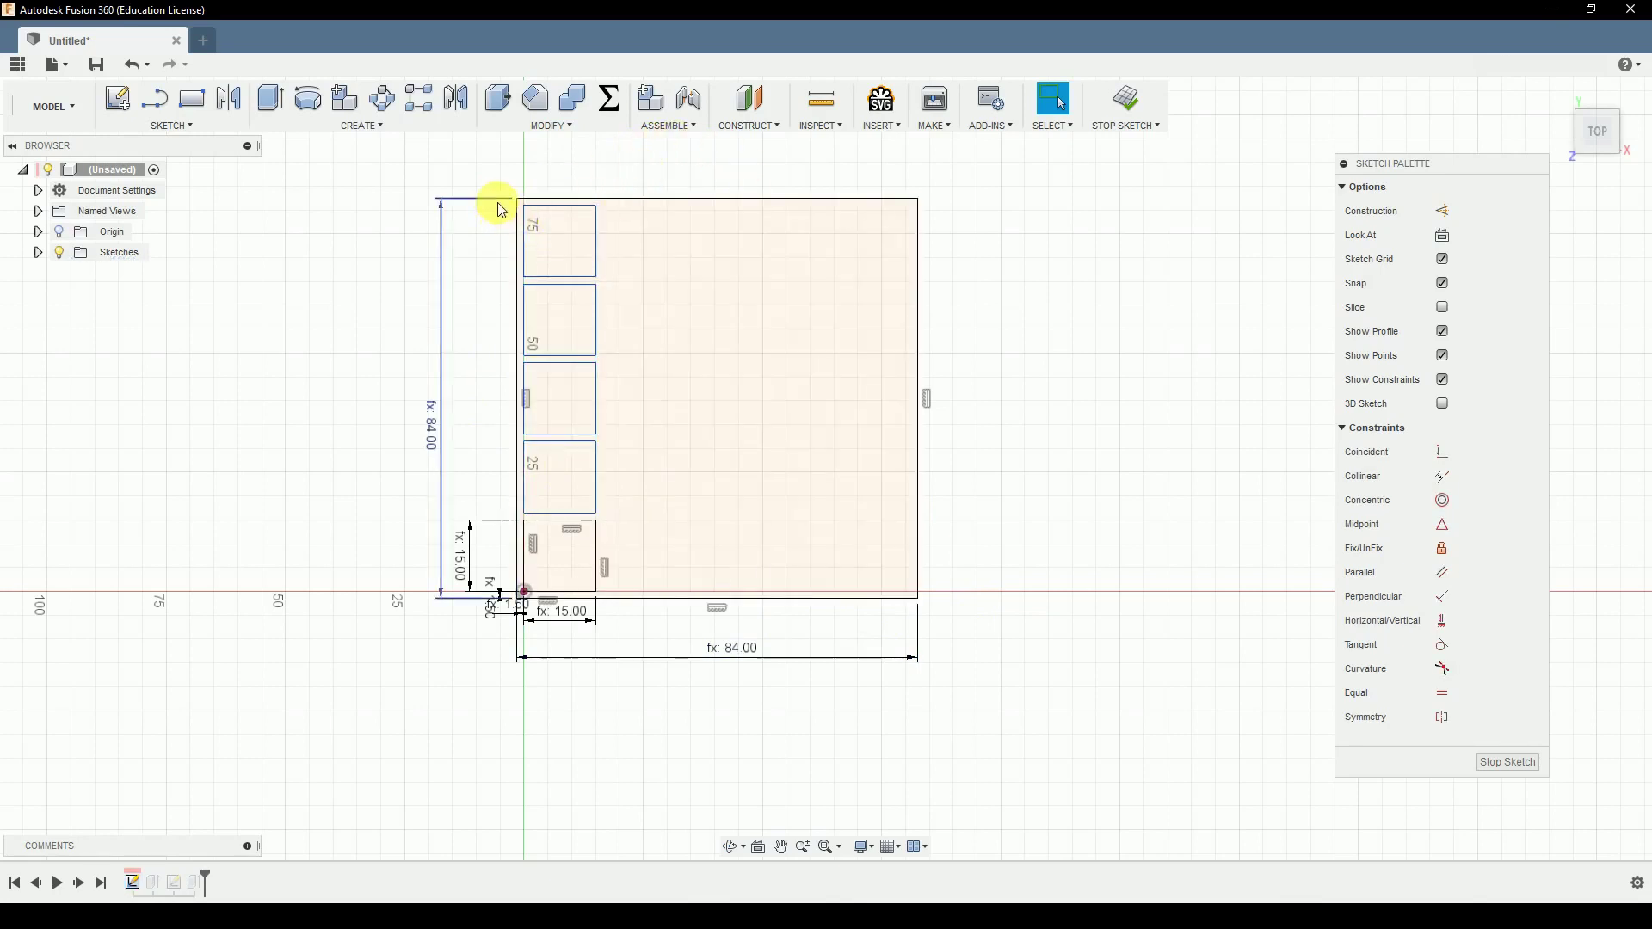
{"action": "mouse_move", "coordinate": [500, 205]}
{"action": "left_mouse_down"}
{"action": "mouse_move", "coordinate": [612, 296]}
{"action": "mouse_move", "coordinate": [616, 517]}
{"action": "left_mouse_up"}
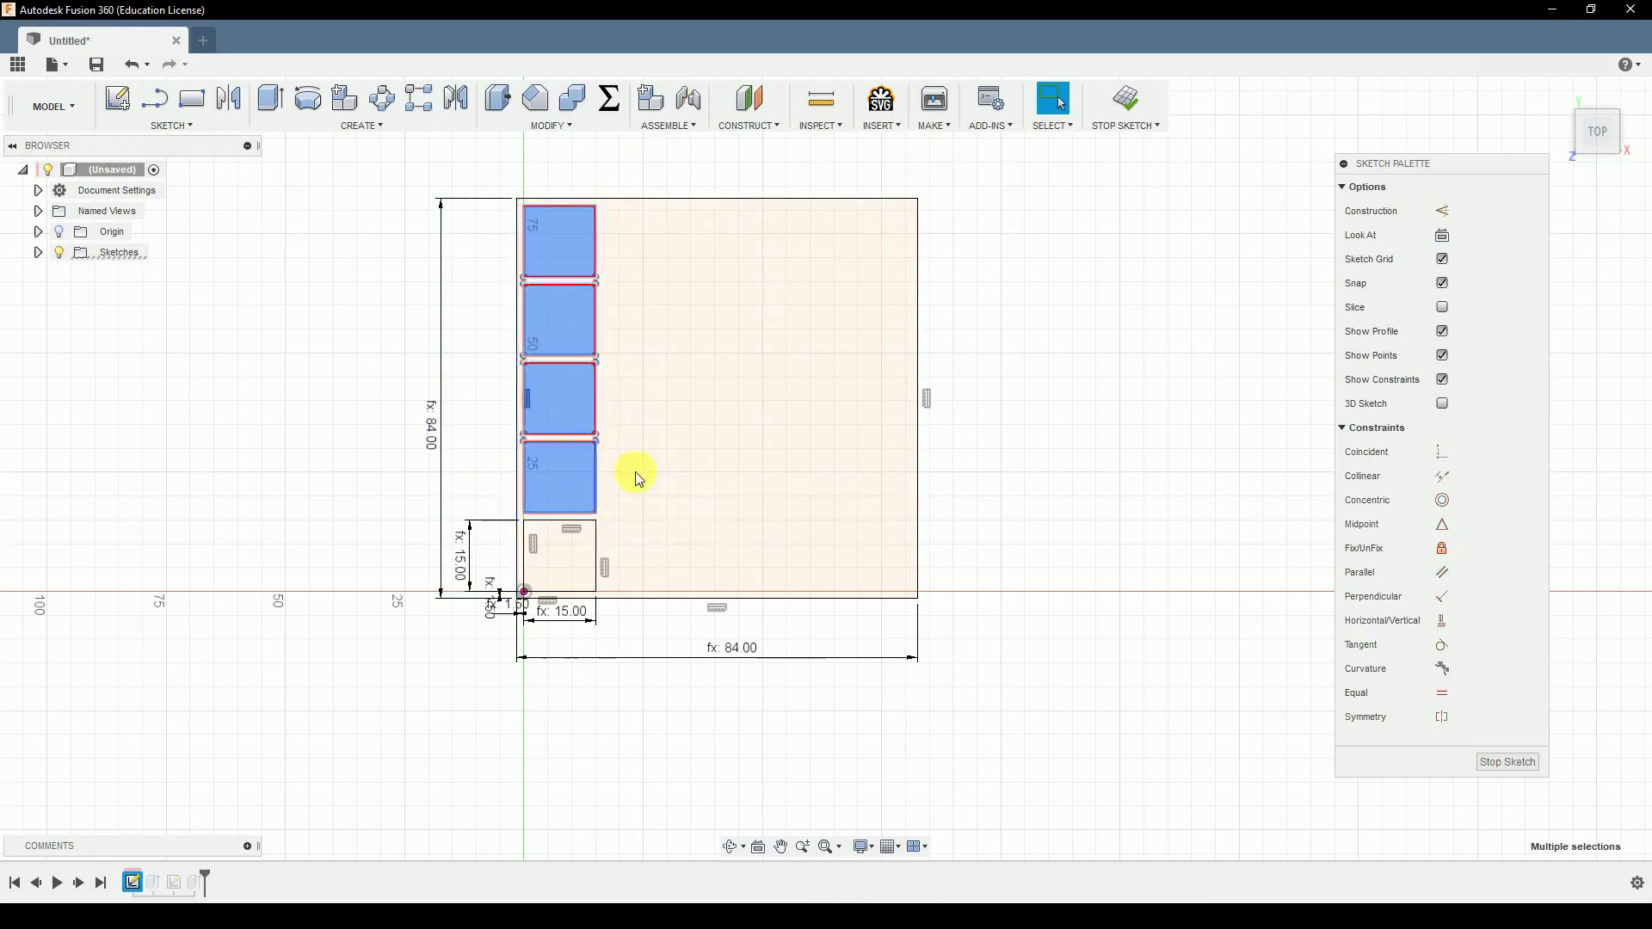
{"action": "key", "text": "Delete"}
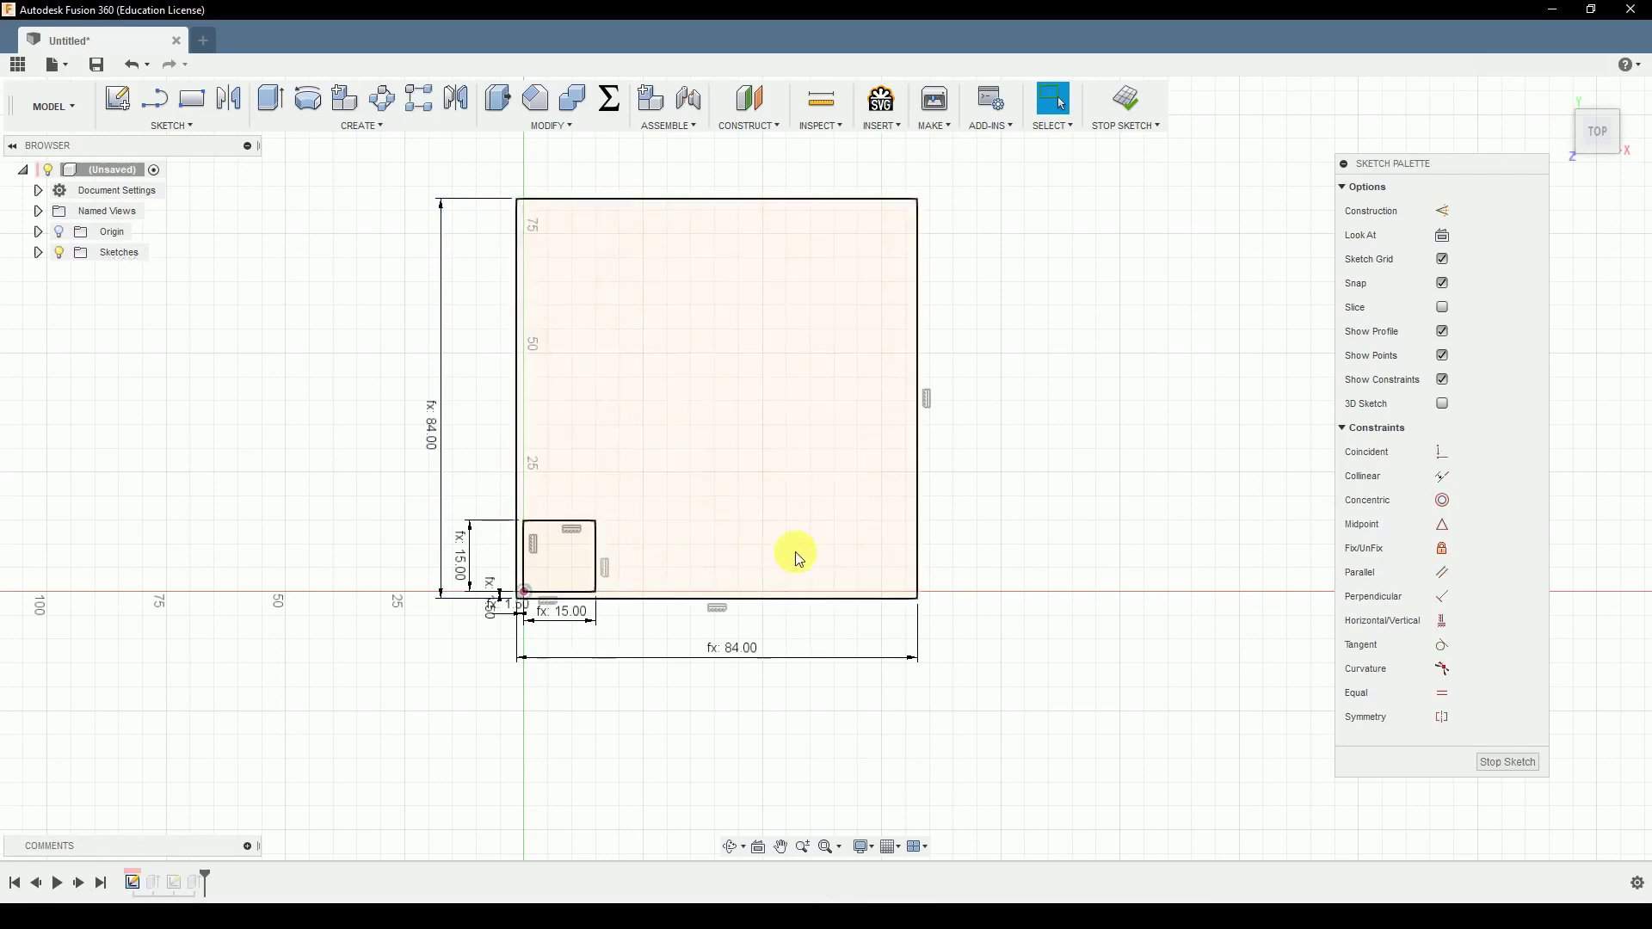
{"action": "left_click", "coordinate": [1506, 762]}
Step: Start a rectangular pattern of faces and select all five inner faces of the corner cell pocket
{"action": "mouse_move", "coordinate": [1004, 753]}
{"action": "middle_mouse_down", "text": "shift"}
{"action": "mouse_move", "coordinate": [1027, 691]}
{"action": "mouse_move", "coordinate": [1003, 697]}
{"action": "middle_mouse_up", "text": "shift"}
{"action": "scroll", "coordinate": [542, 485], "scroll_direction": "up", "scroll_amount": 3}
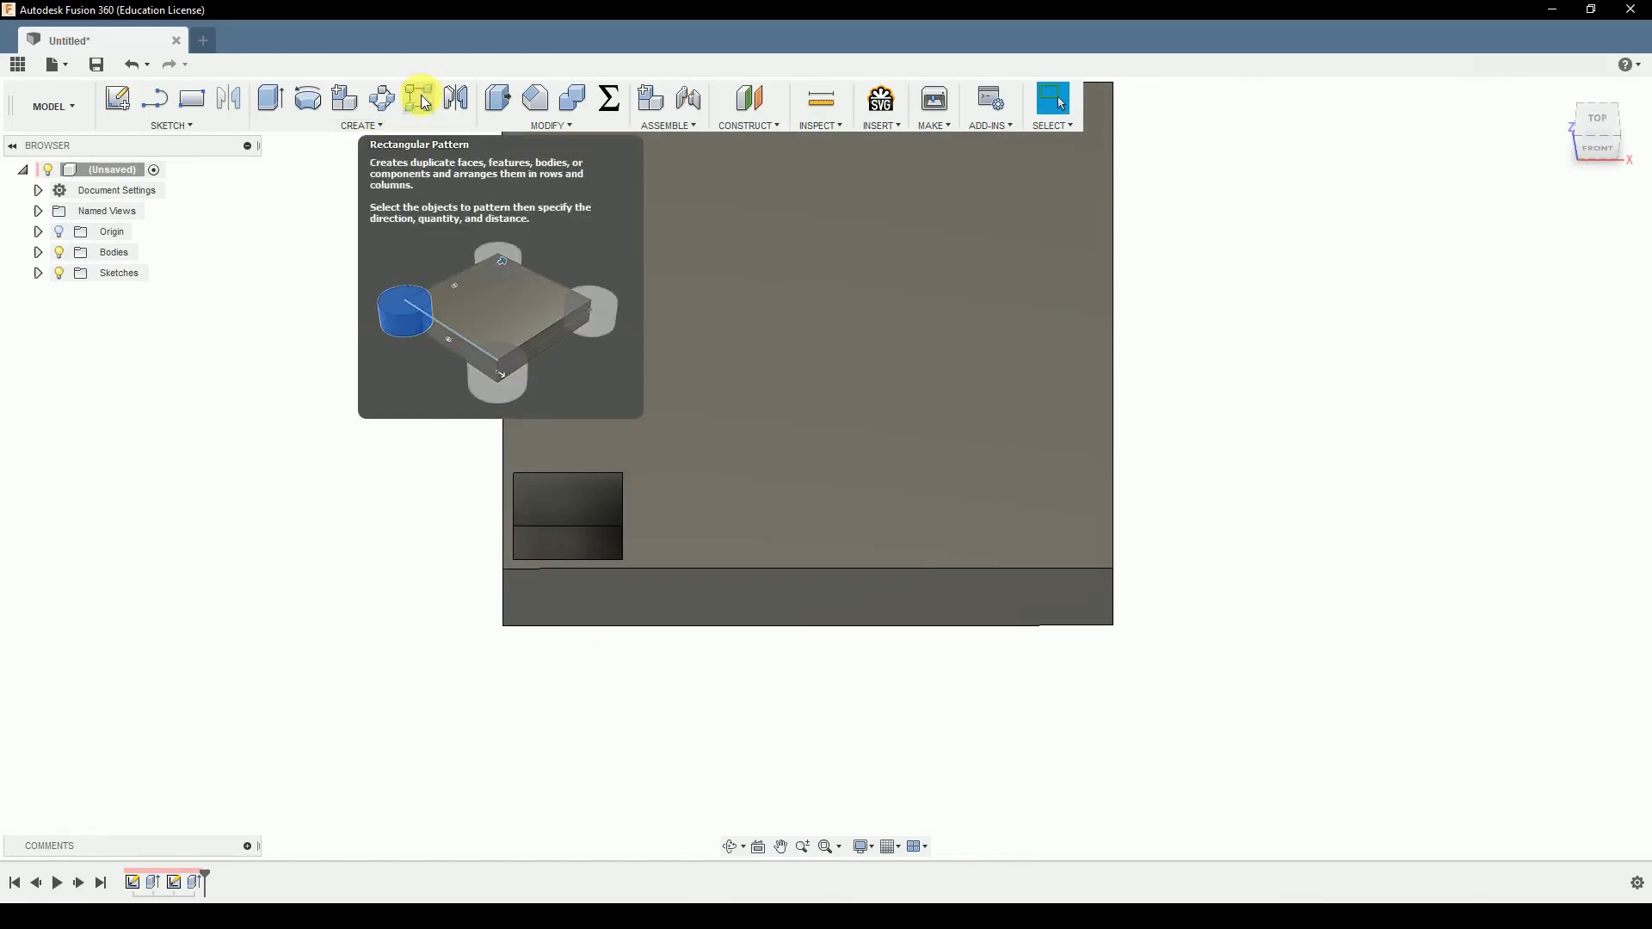
{"action": "left_click", "coordinate": [365, 122]}
{"action": "mouse_move", "coordinate": [327, 457]}
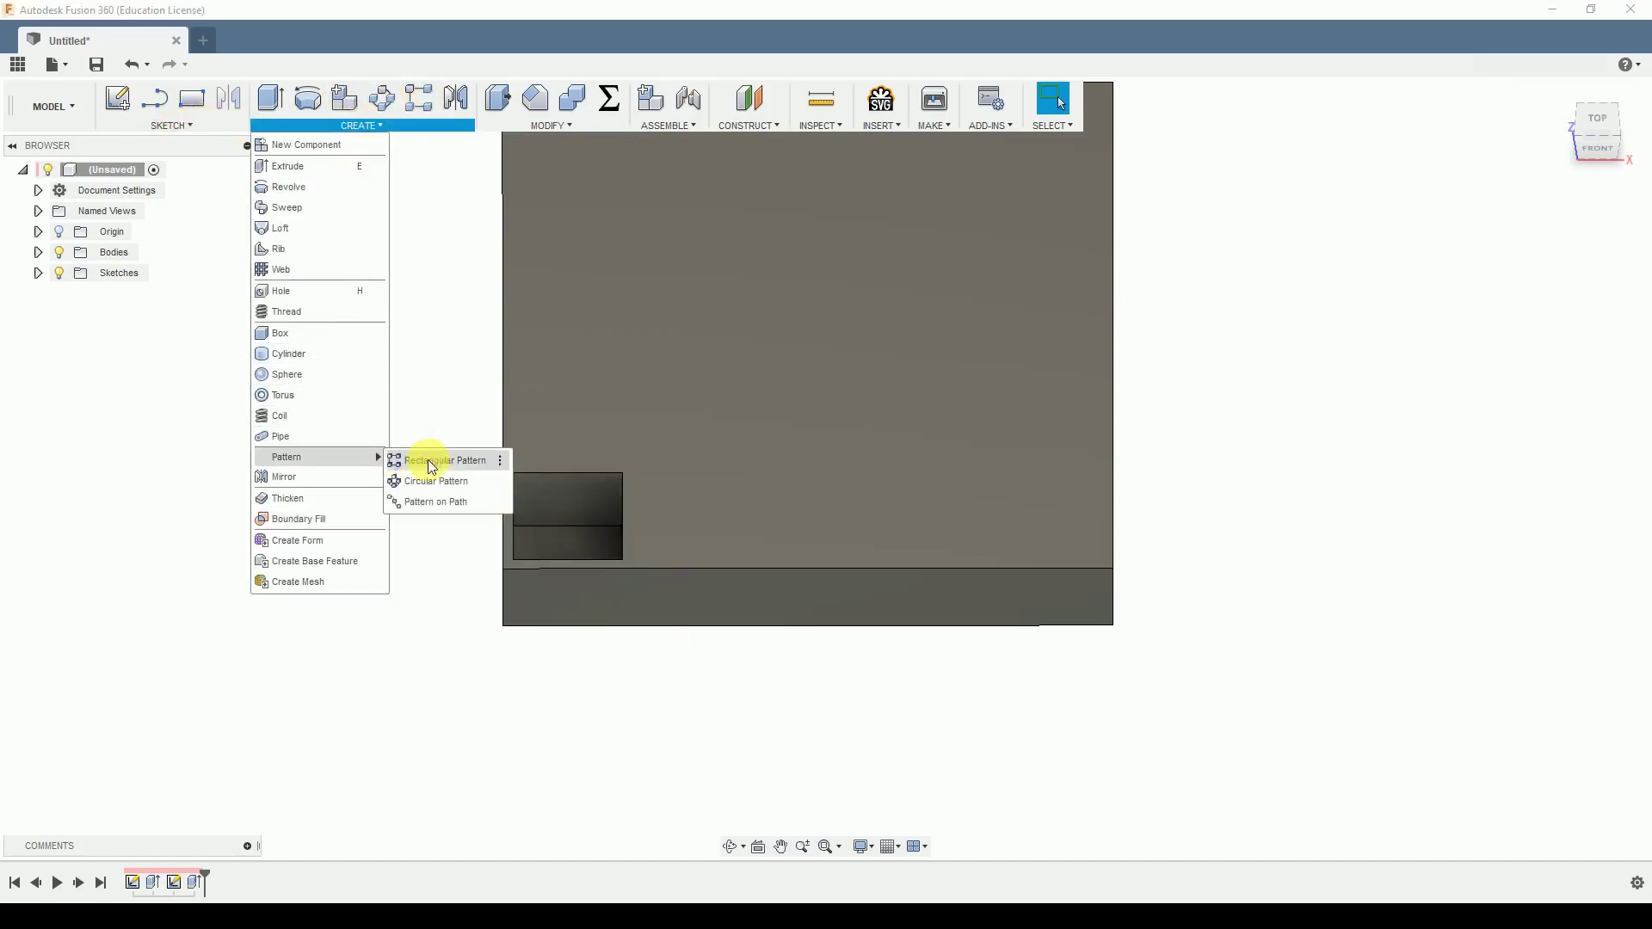
{"action": "left_click", "coordinate": [446, 465]}
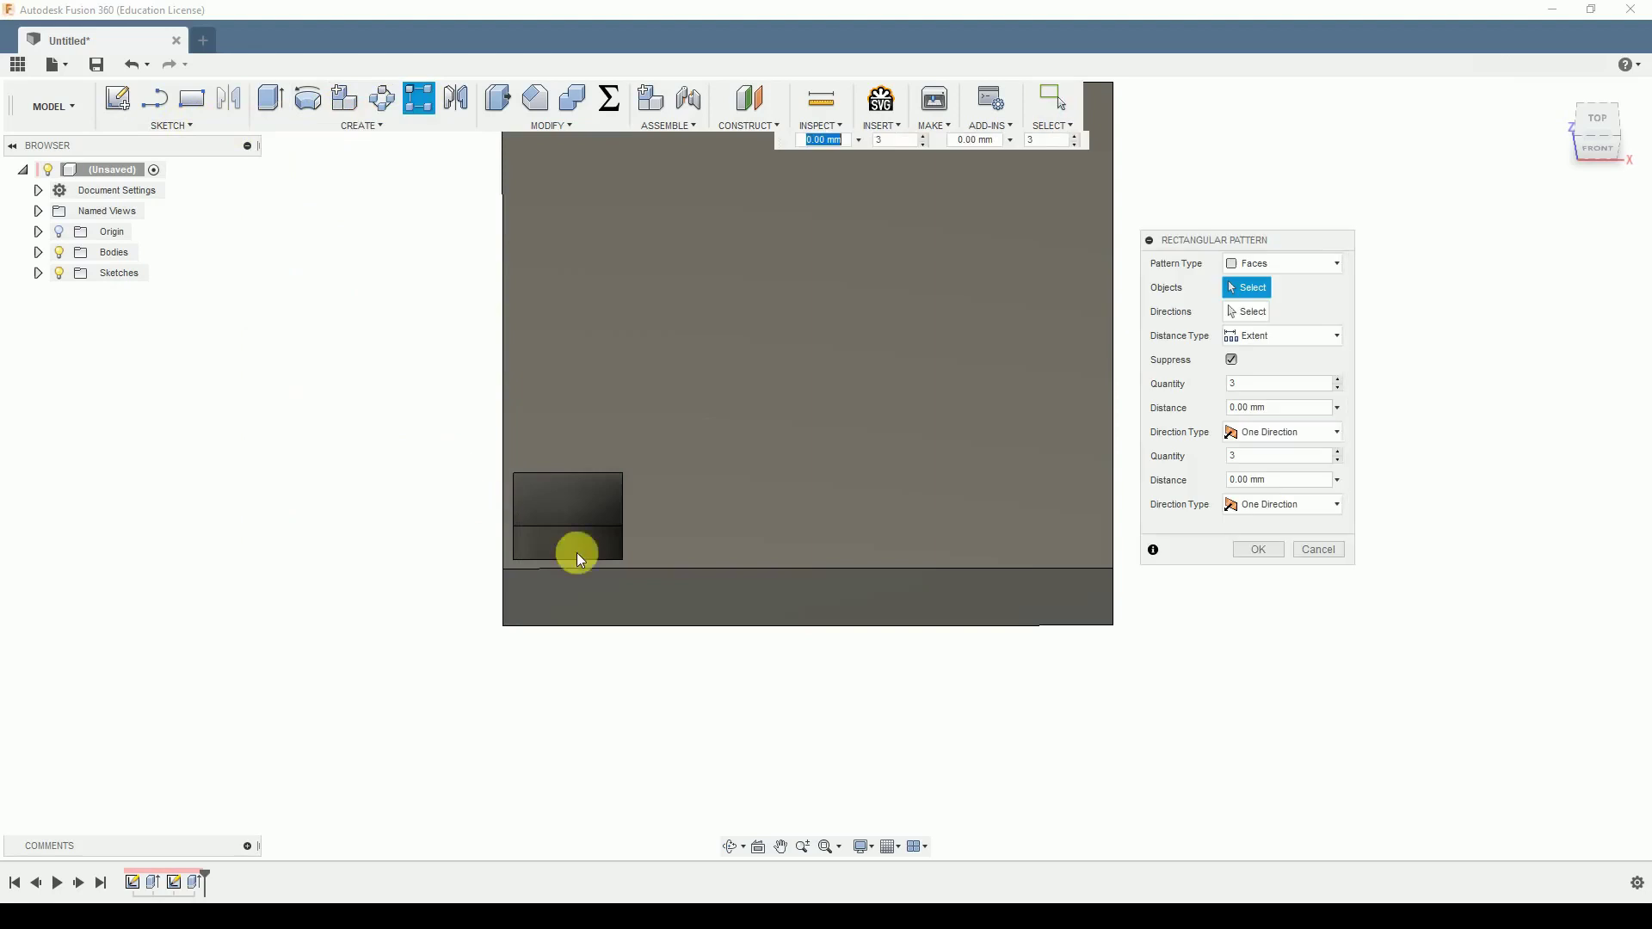
{"action": "left_click", "coordinate": [576, 504]}
{"action": "middle_click_drag", "start_coordinate": [557, 519], "coordinate": [639, 679], "text": "shift"}
{"action": "left_click", "coordinate": [726, 583]}
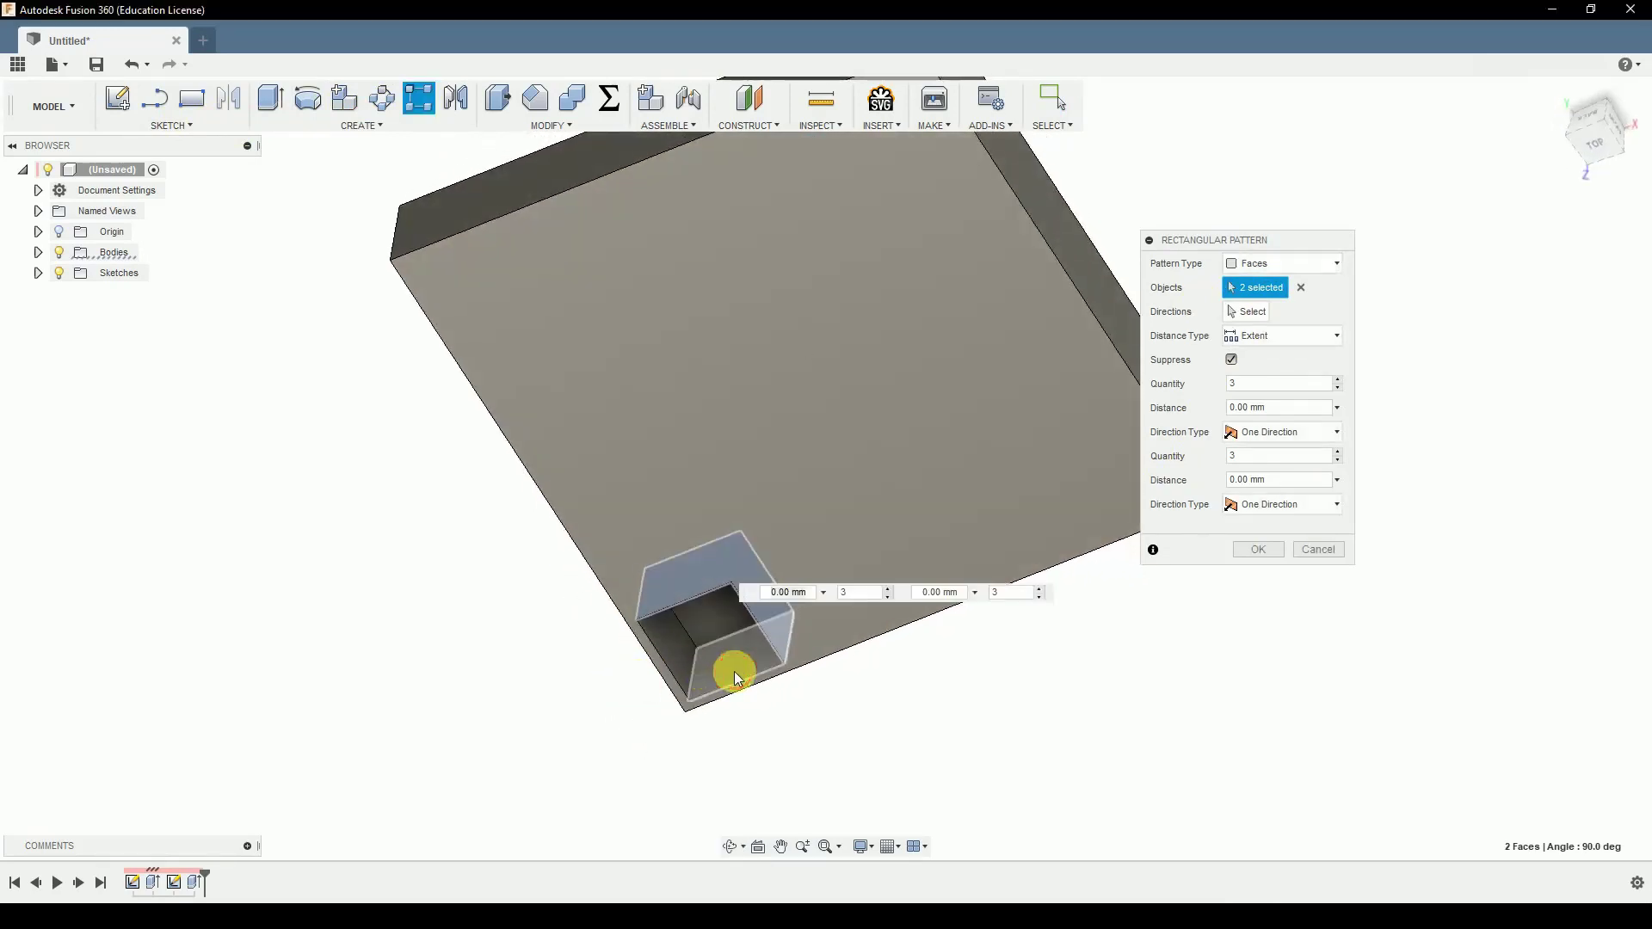
{"action": "left_click", "coordinate": [689, 657]}
{"action": "left_click", "coordinate": [684, 623]}
{"action": "middle_click_drag", "start_coordinate": [684, 623], "coordinate": [674, 542], "text": "shift"}
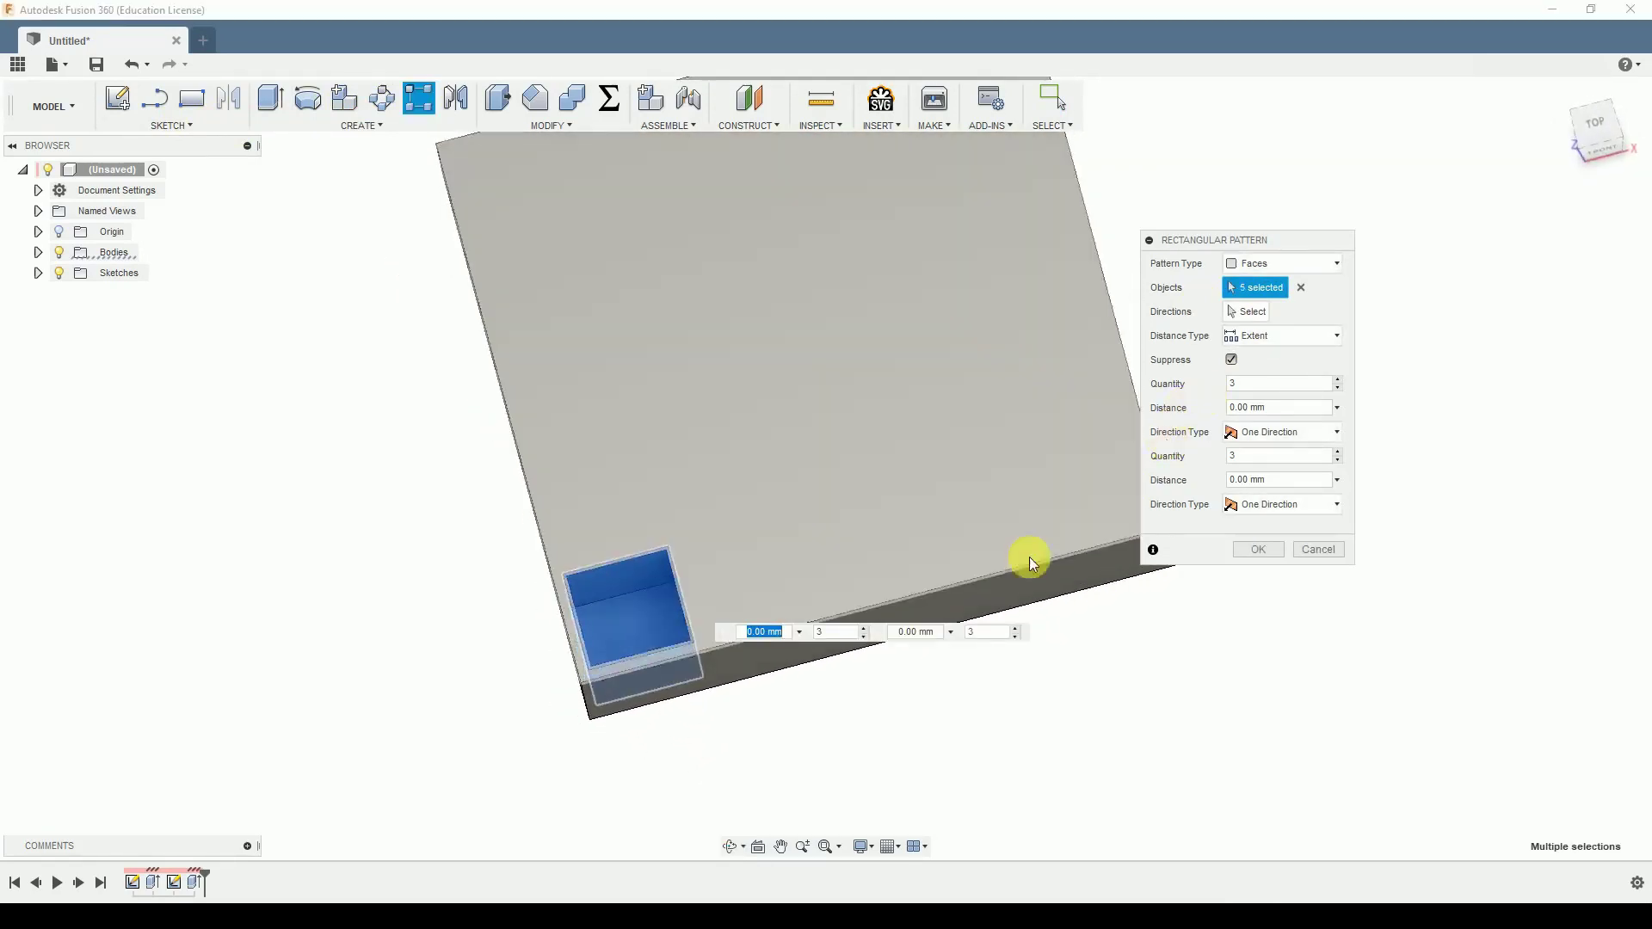
Step: Pattern the pocket along its front floor edge, pulling the copies out to 25 mm, and set the distance type to Spacing
{"action": "left_click", "coordinate": [1247, 312]}
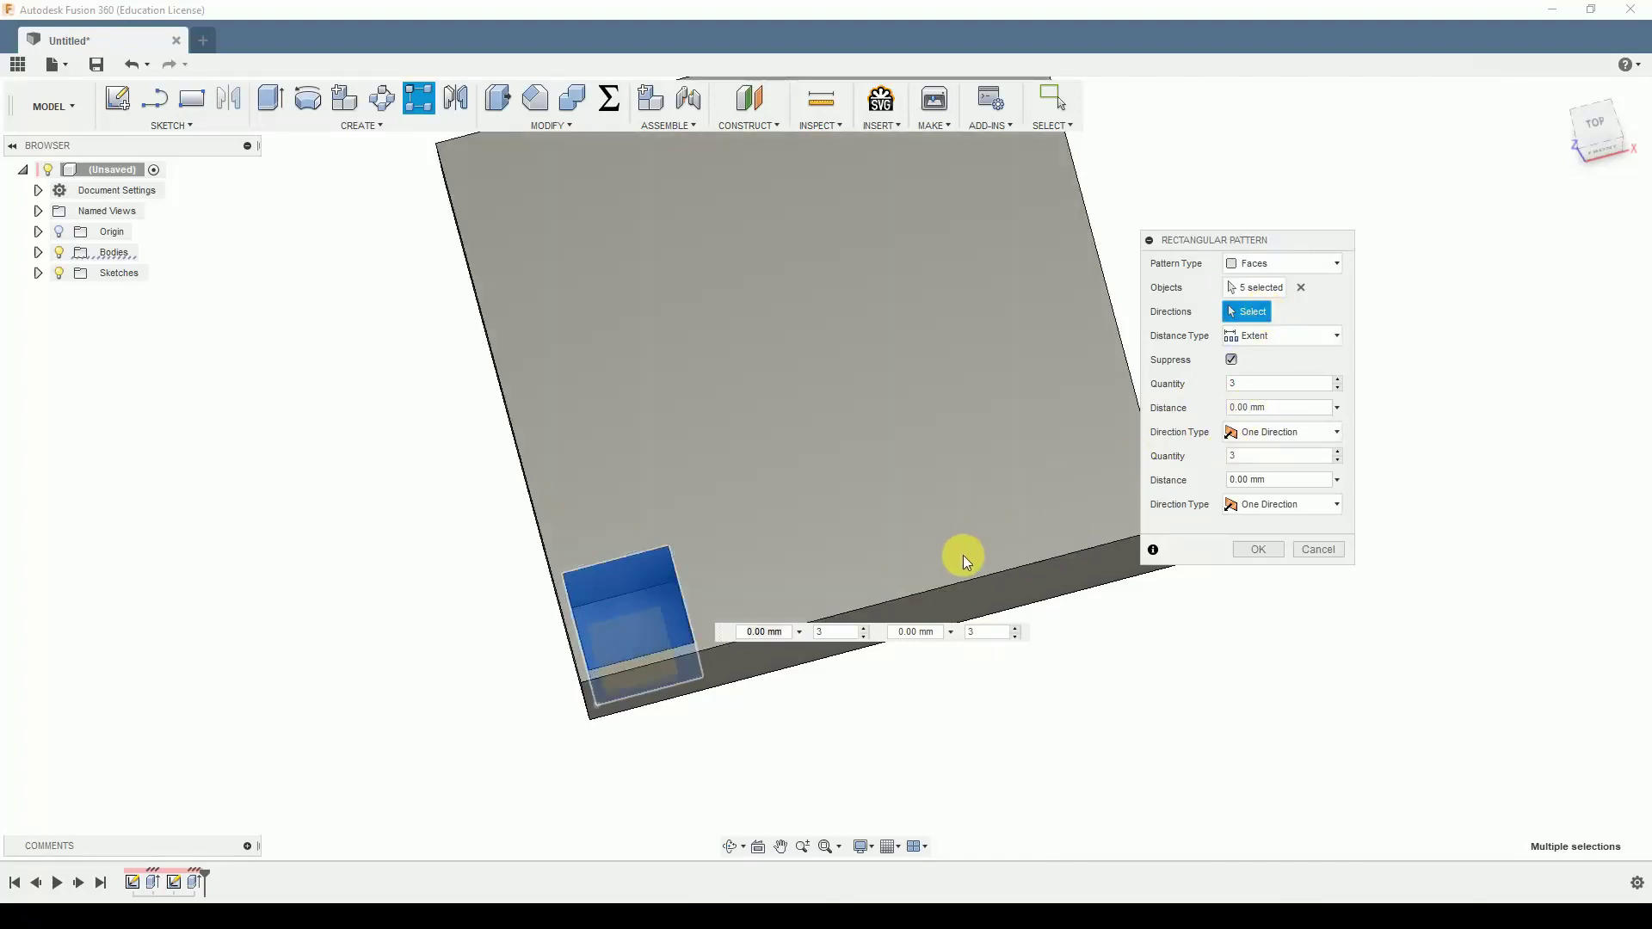
{"action": "scroll", "coordinate": [637, 687], "scroll_direction": "up", "scroll_amount": 5}
{"action": "middle_click_drag", "start_coordinate": [637, 693], "coordinate": [635, 757], "text": "shift"}
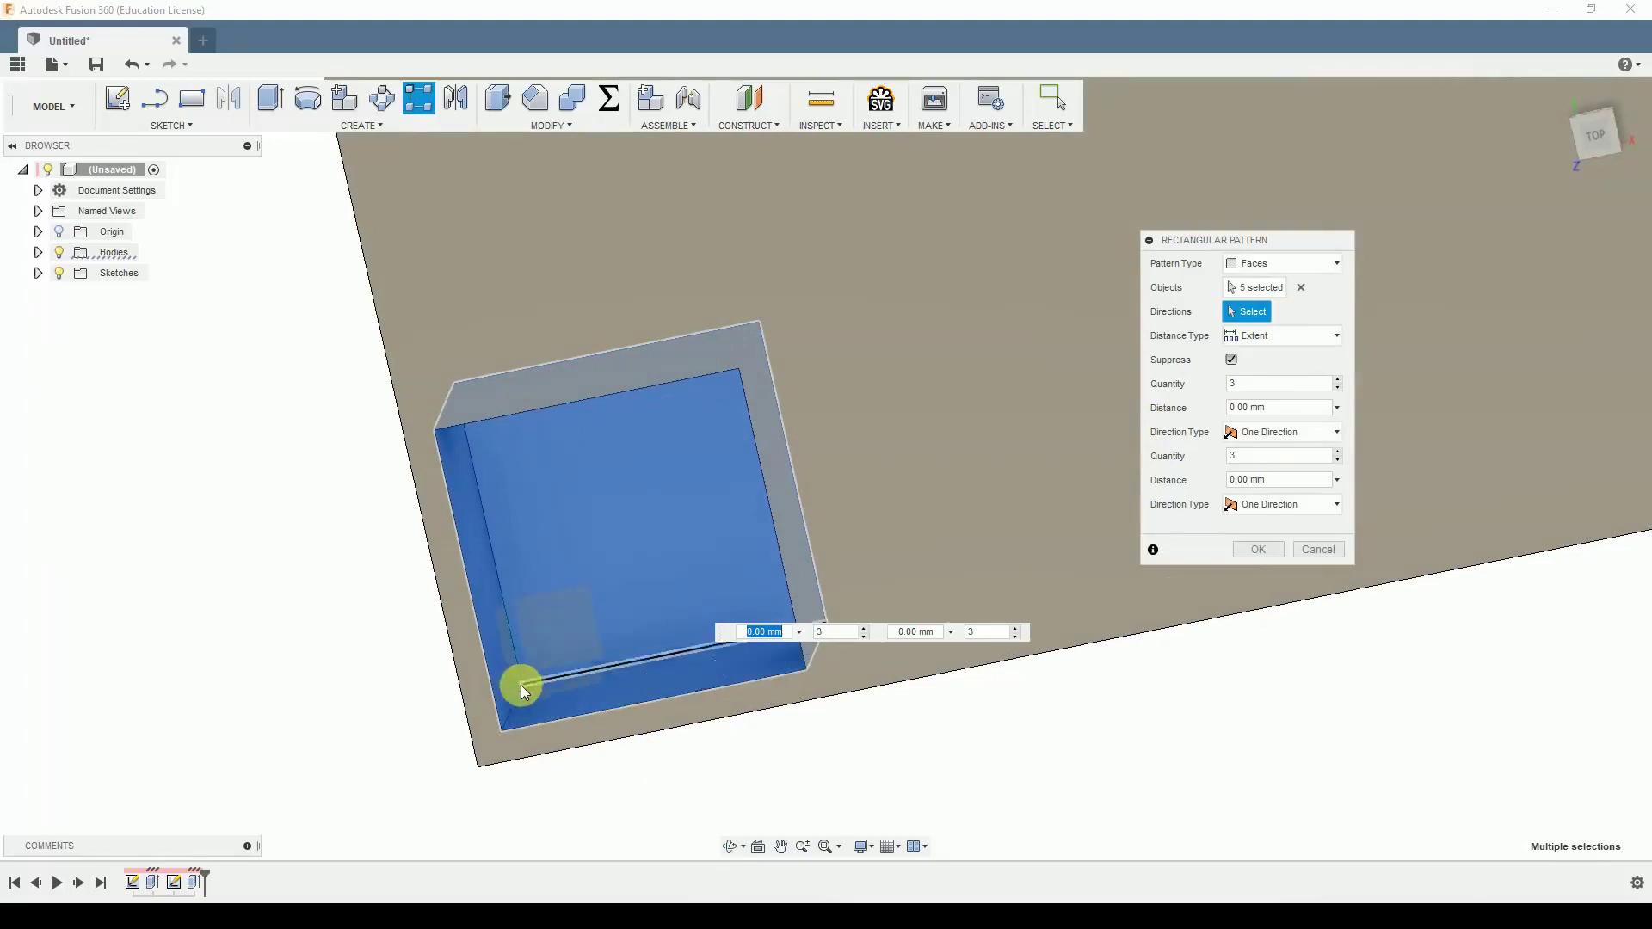
{"action": "left_click", "coordinate": [546, 680]}
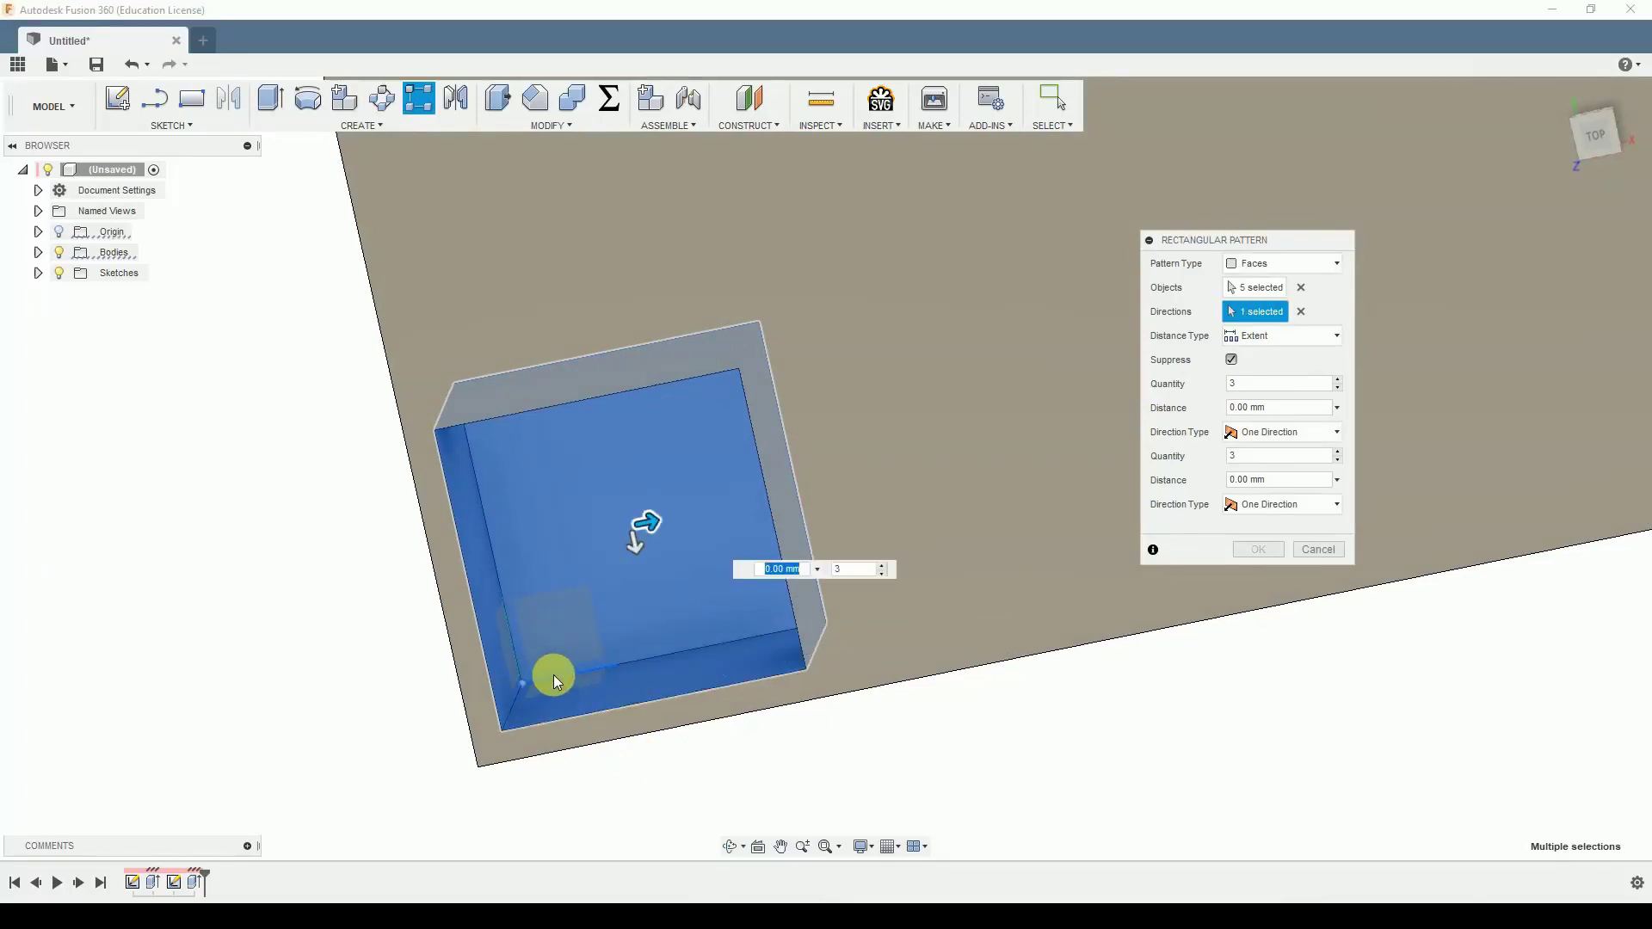
{"action": "left_click_drag", "start_coordinate": [652, 534], "coordinate": [758, 499]}
{"action": "scroll", "coordinate": [421, 560], "scroll_direction": "down", "scroll_amount": 3}
{"action": "mouse_move", "coordinate": [421, 560]}
{"action": "middle_mouse_down", "text": "shift"}
{"action": "mouse_move", "coordinate": [498, 473]}
{"action": "mouse_move", "coordinate": [442, 550]}
{"action": "middle_mouse_up", "text": "shift"}
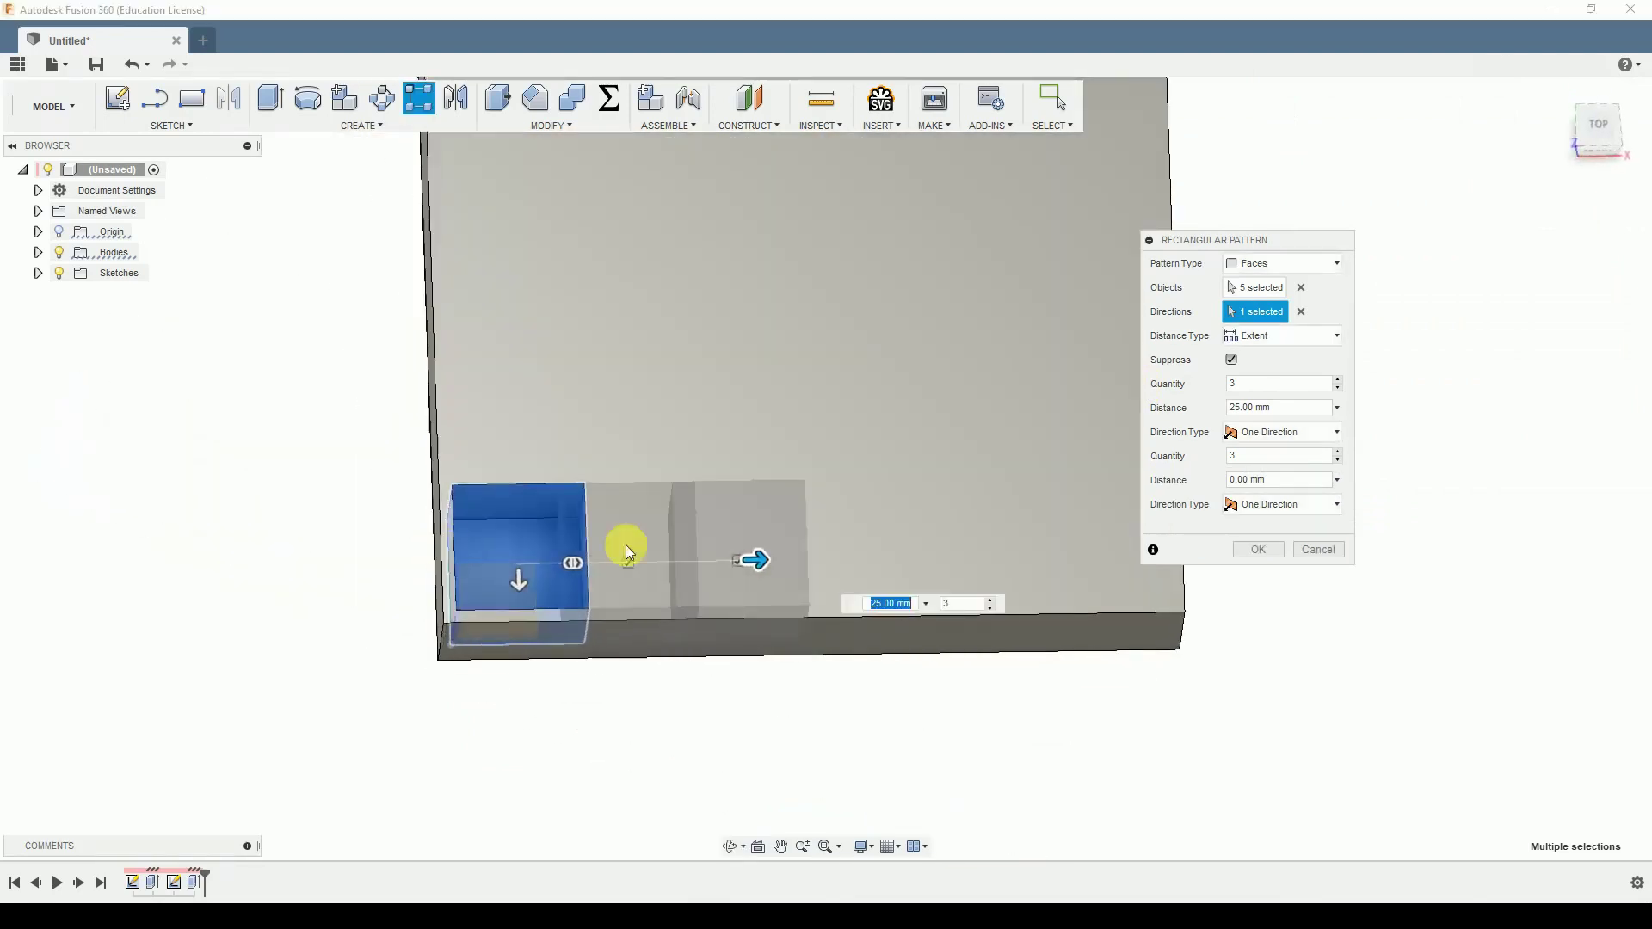
{"action": "left_click", "coordinate": [1264, 335]}
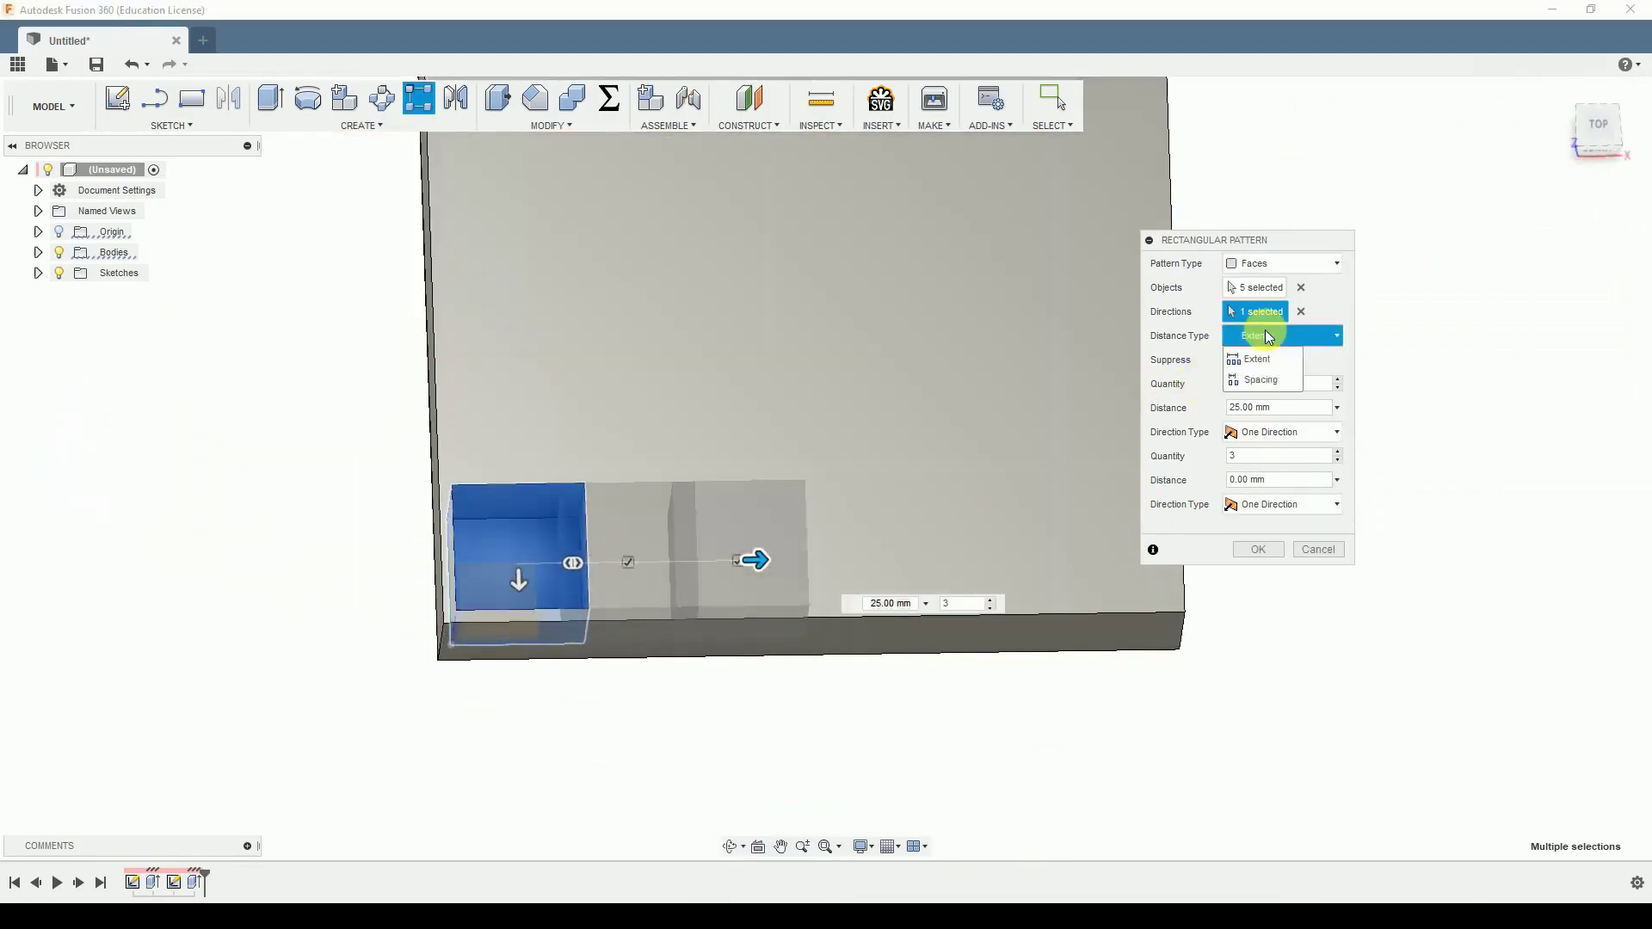
{"action": "left_click", "coordinate": [1271, 391]}
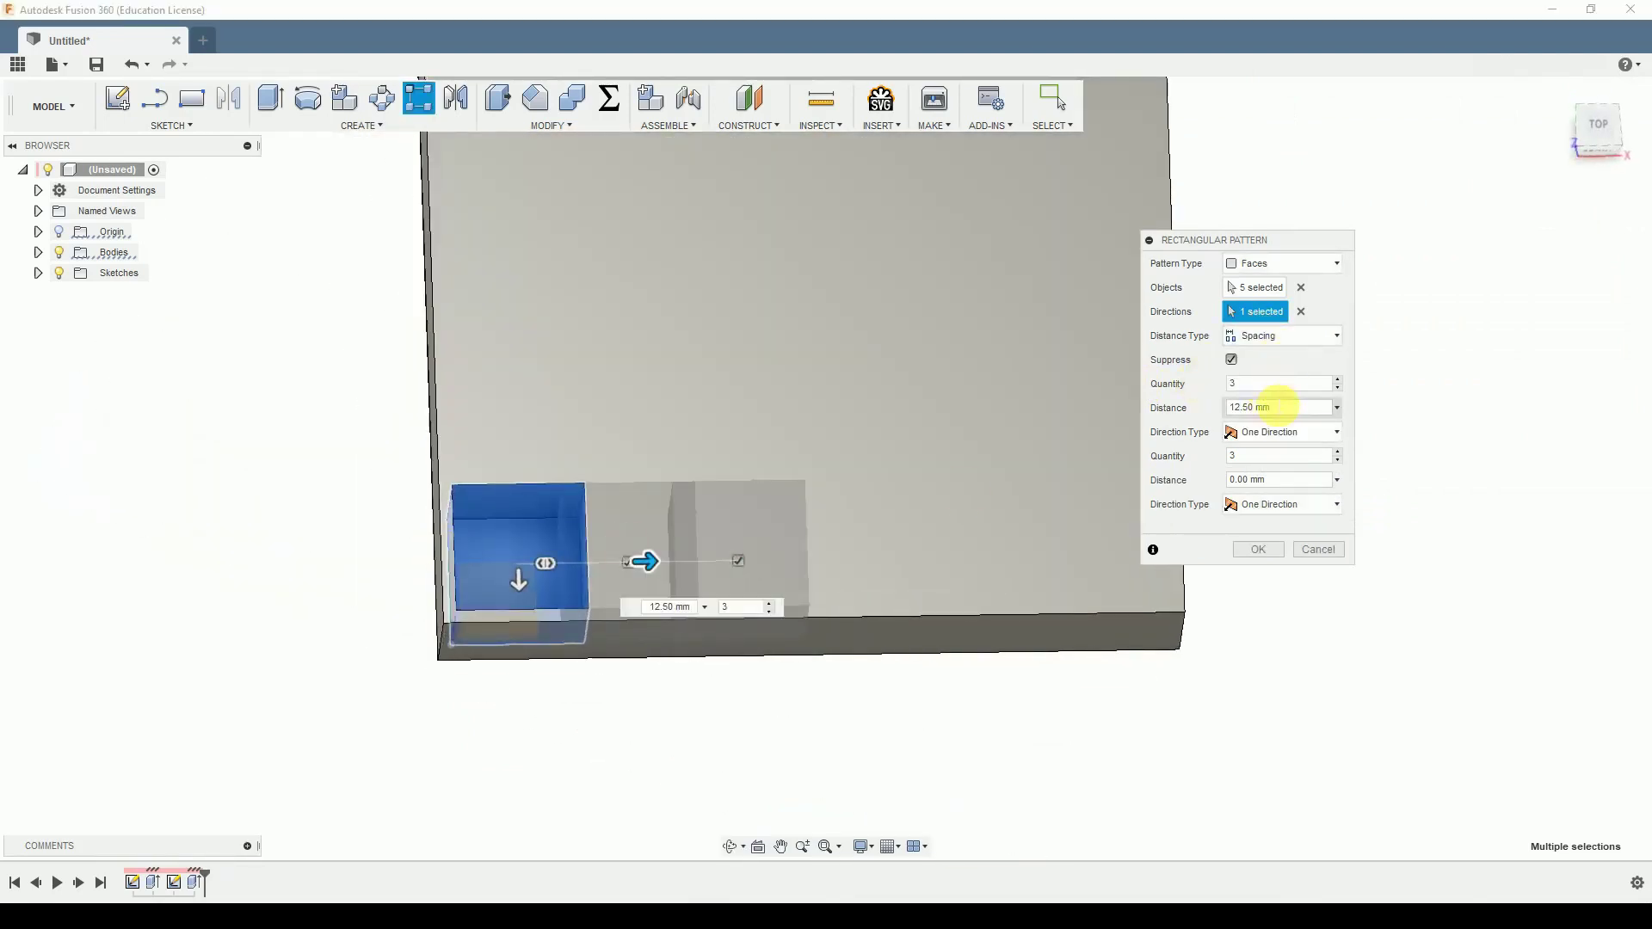
Step: Set the first direction's quantity to xCell and its spacing to cWidth+cSpacing
{"action": "left_click", "coordinate": [1281, 387]}
{"action": "double_click", "coordinate": [1281, 387]}
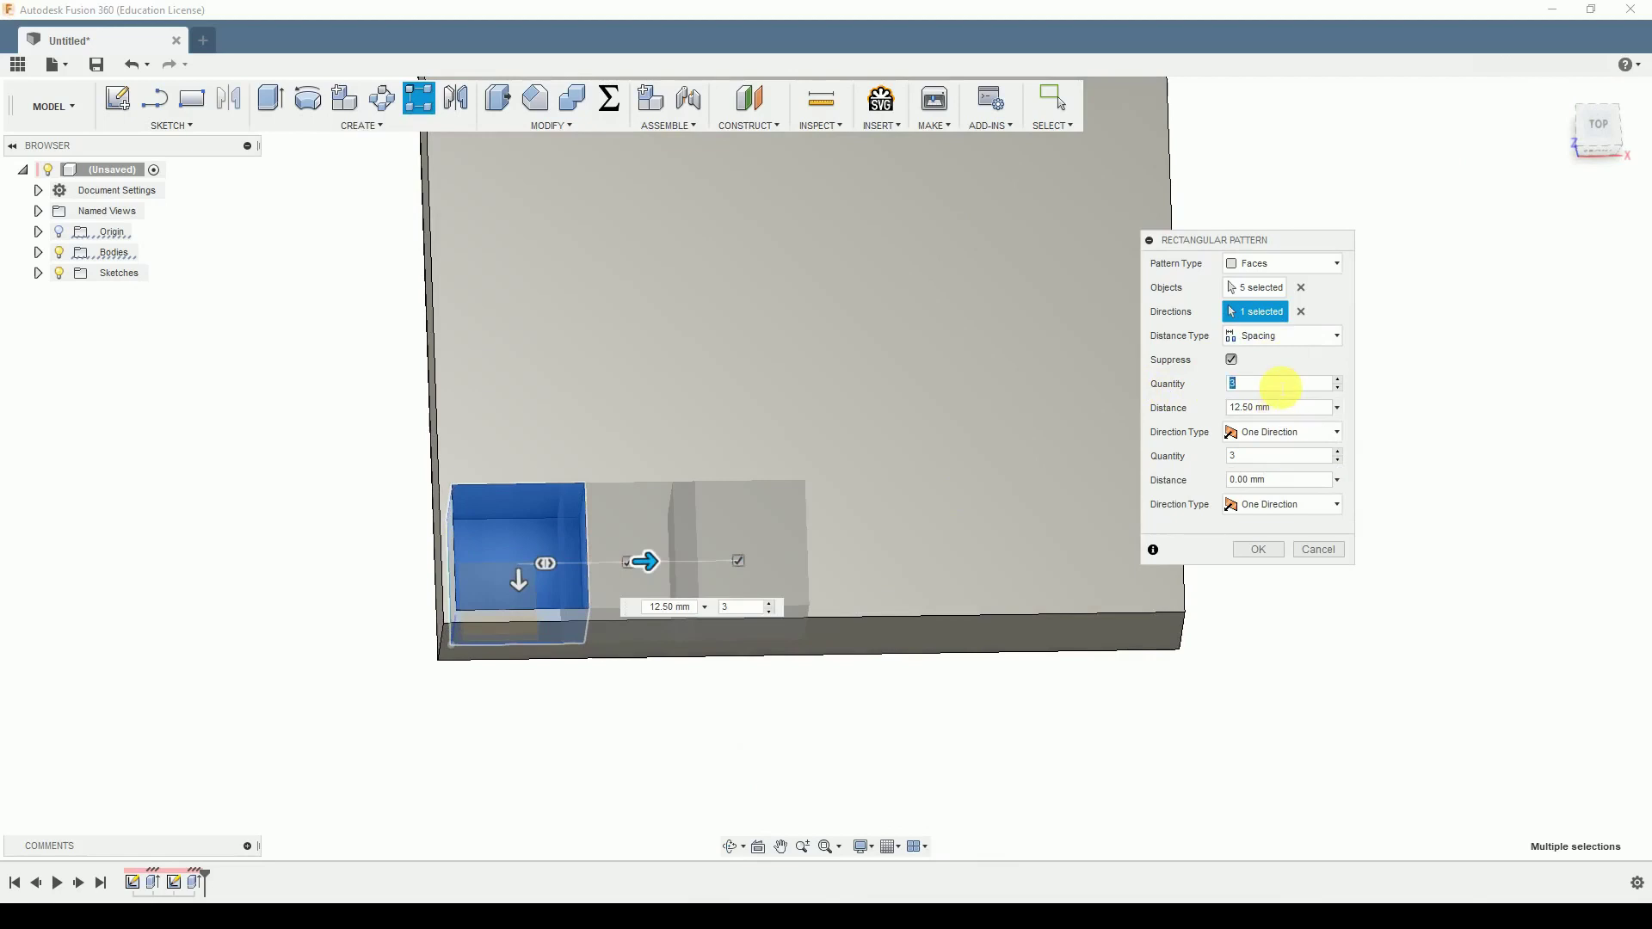
{"action": "type", "text": "x"}
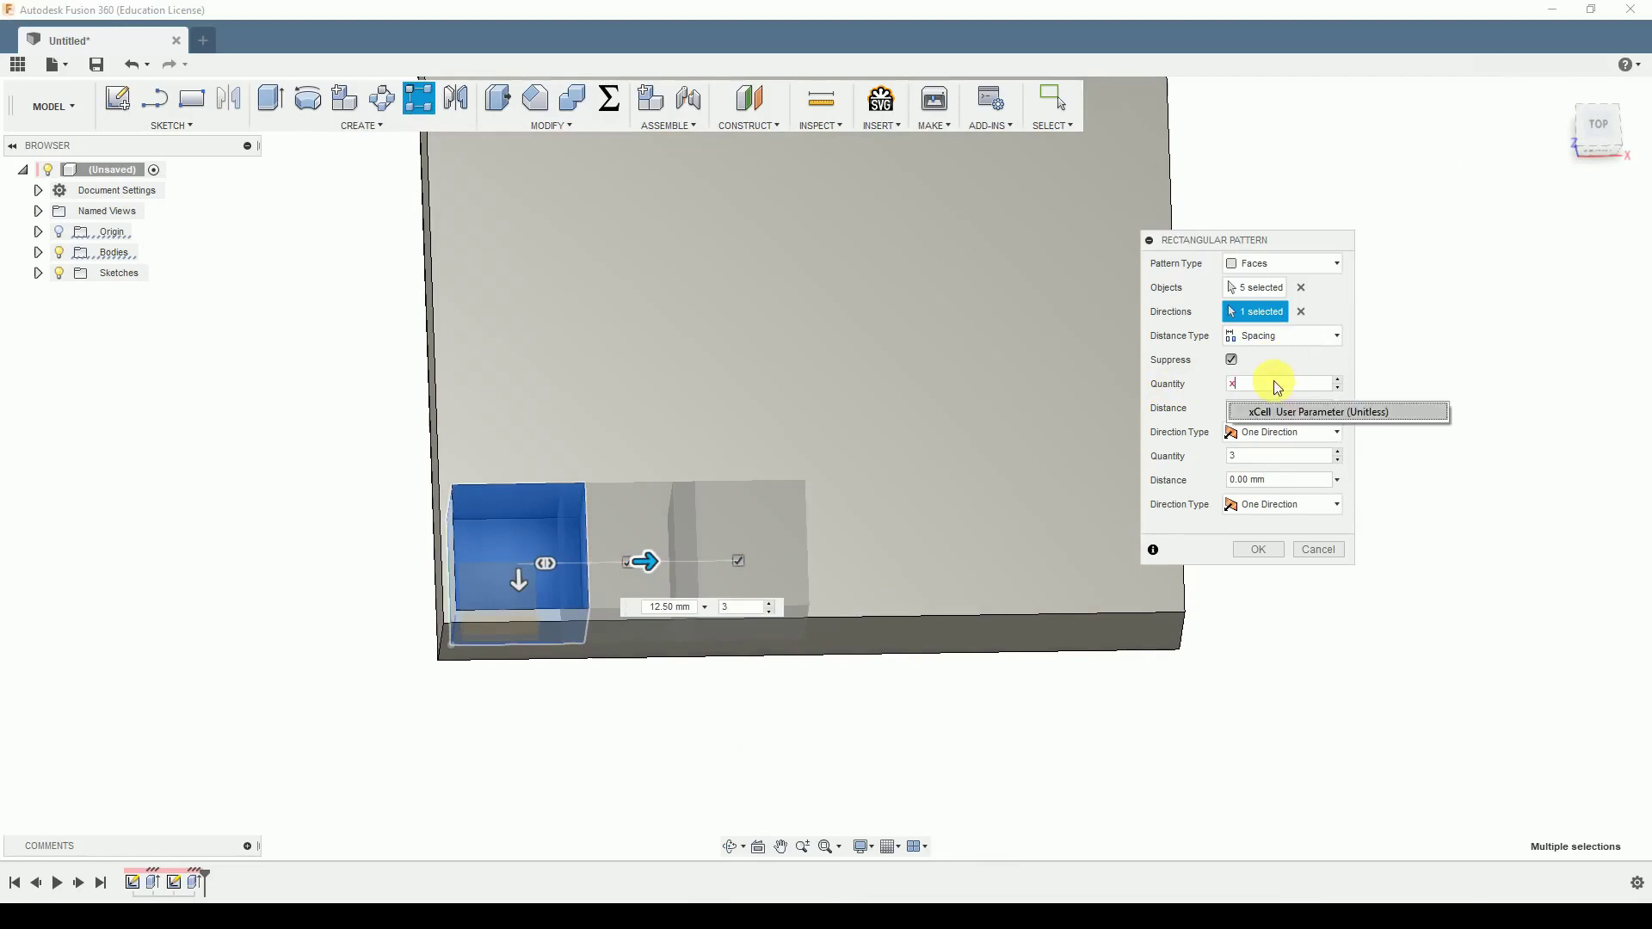
{"action": "key", "text": "Return"}
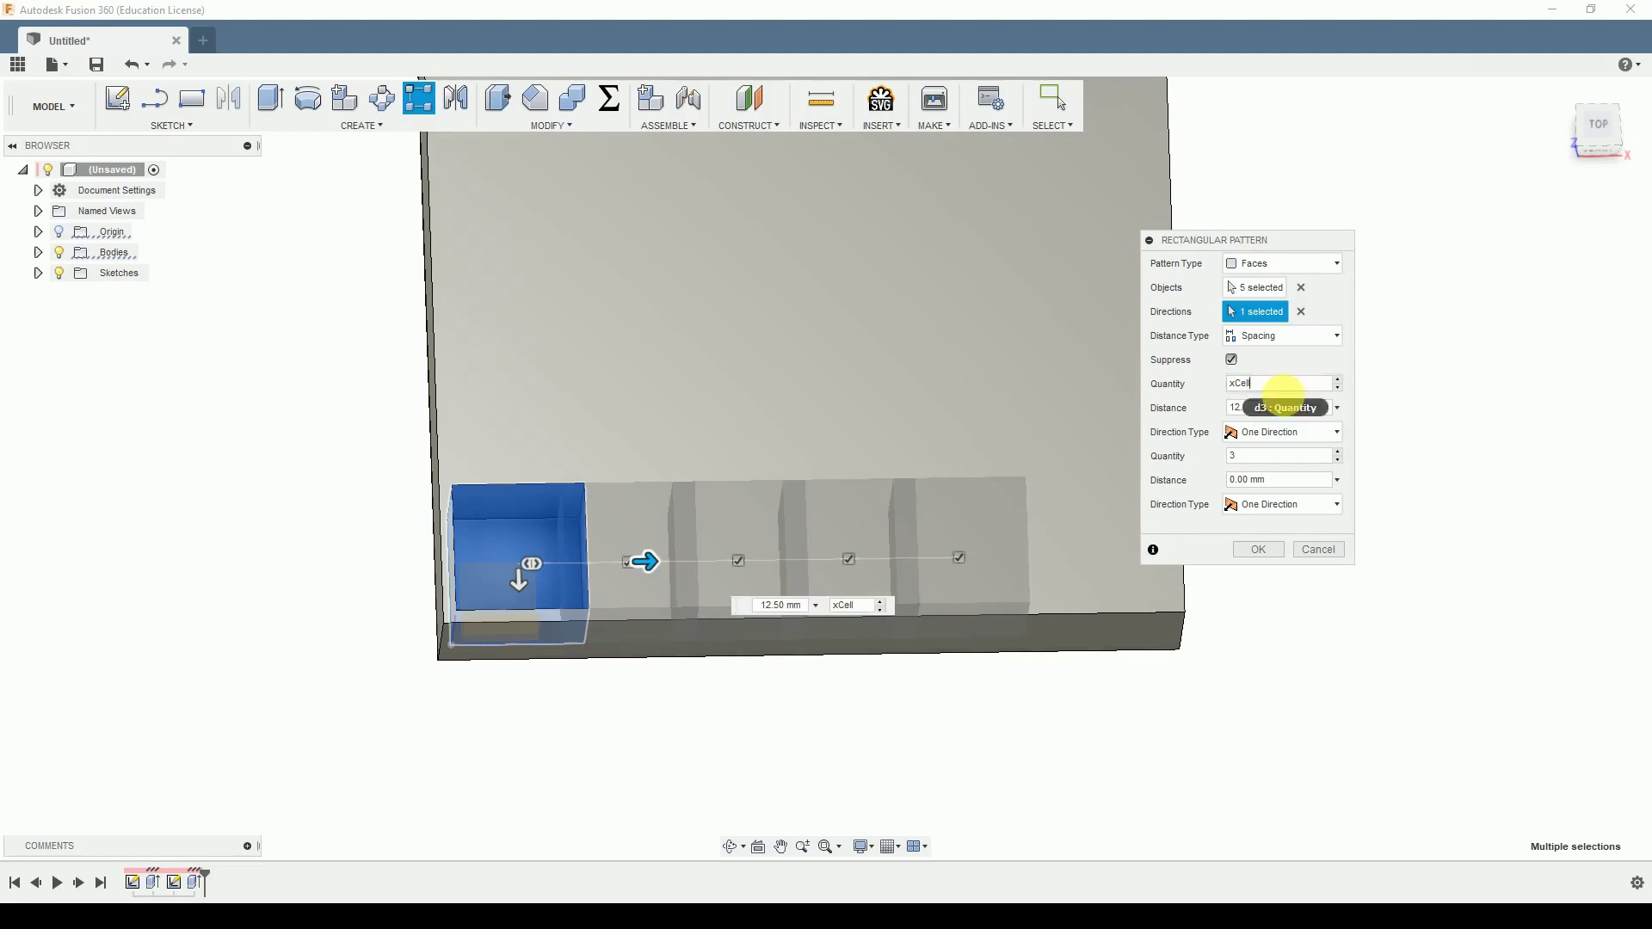
{"action": "left_click", "coordinate": [1290, 408]}
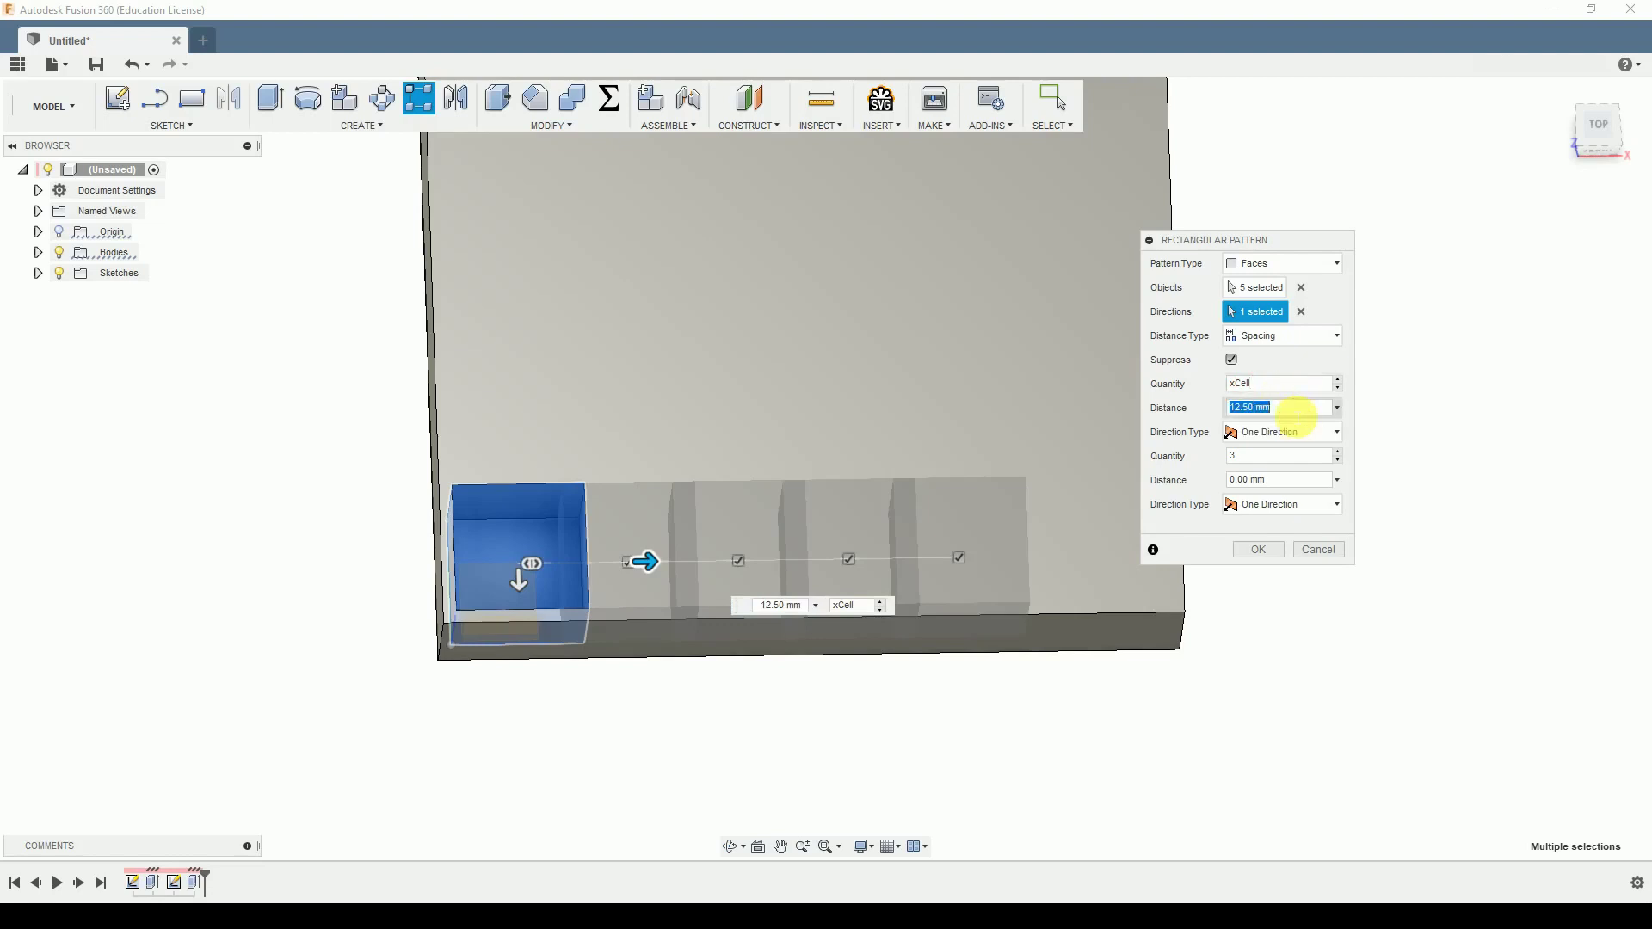
{"action": "type", "text": "cw"}
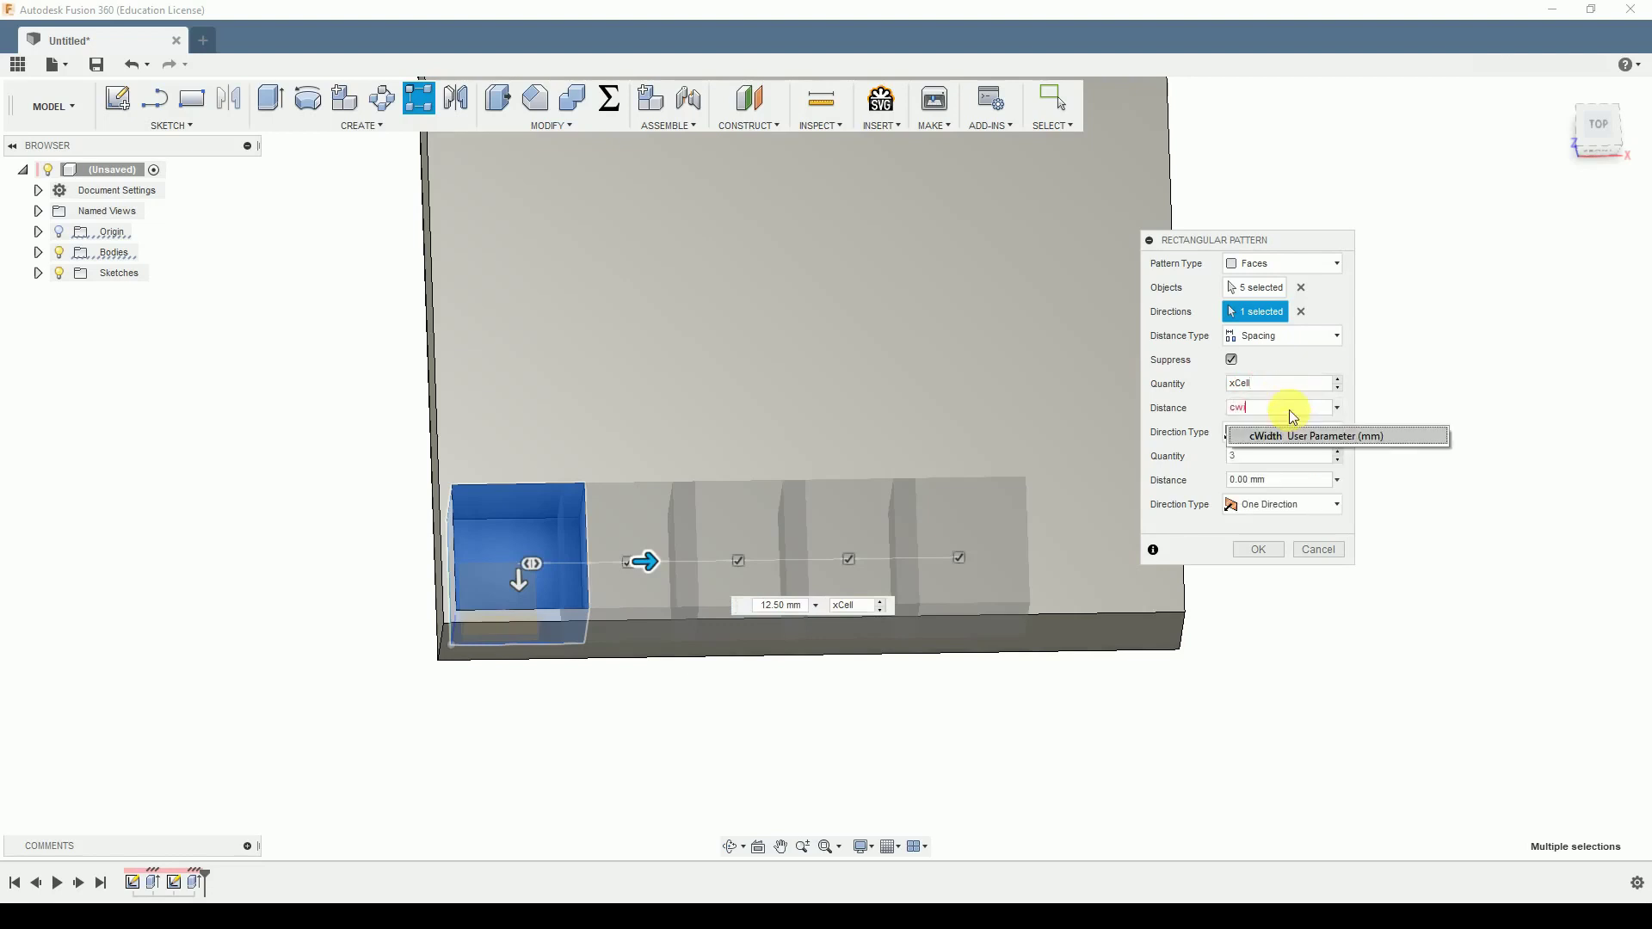
{"action": "key", "text": "Return"}
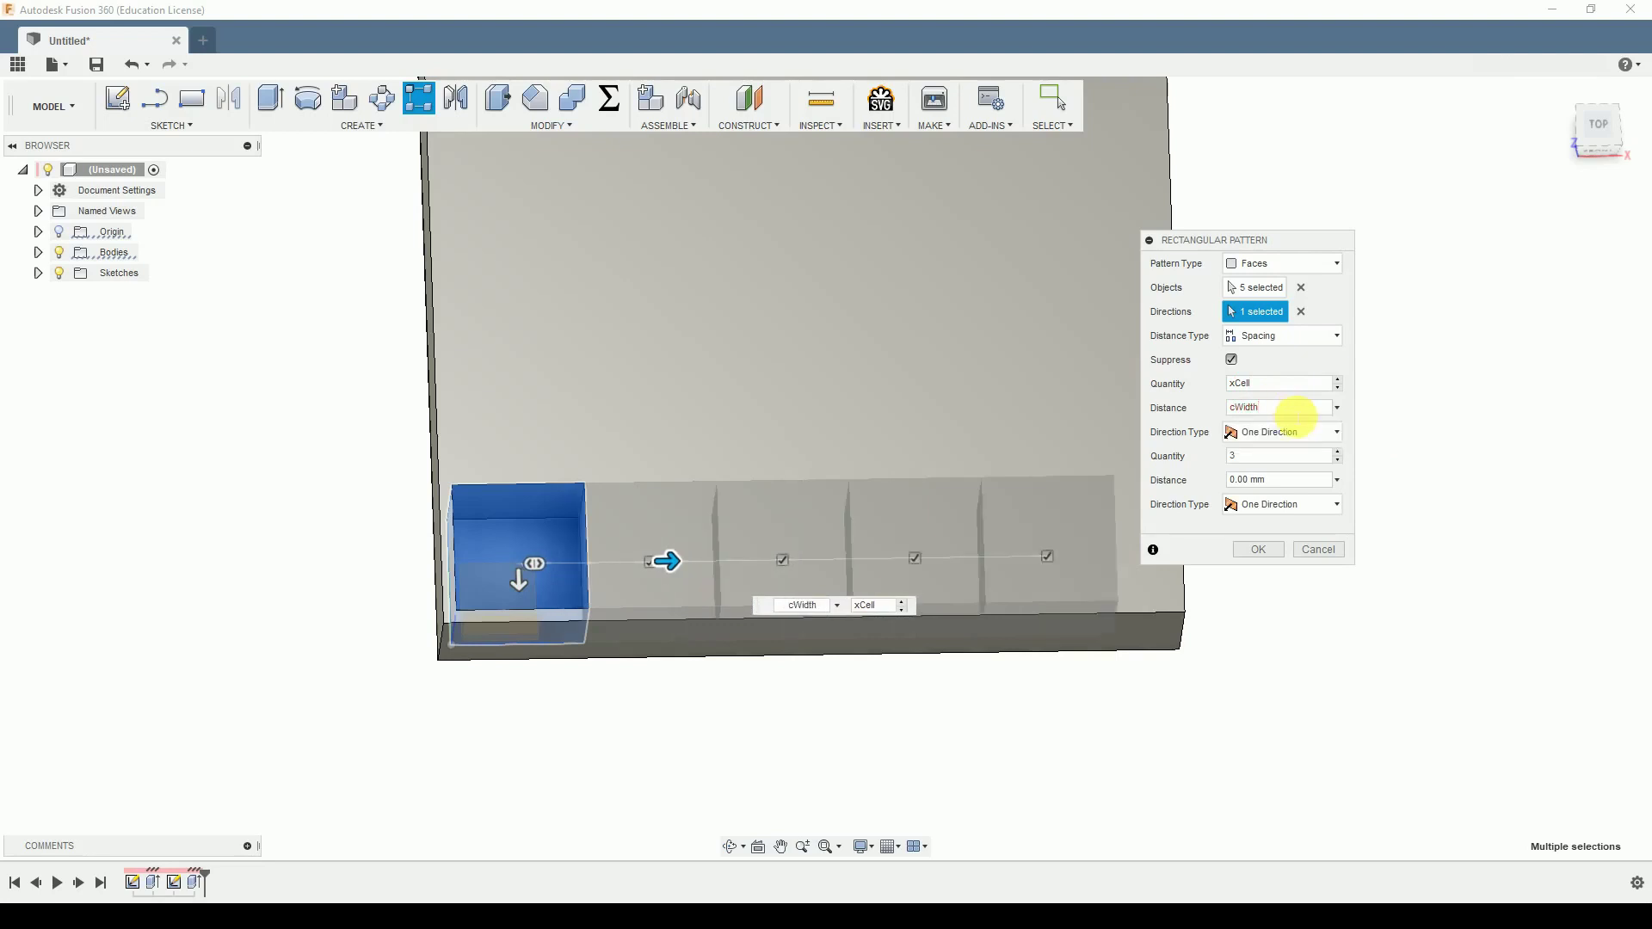
{"action": "type", "text": "+cs"}
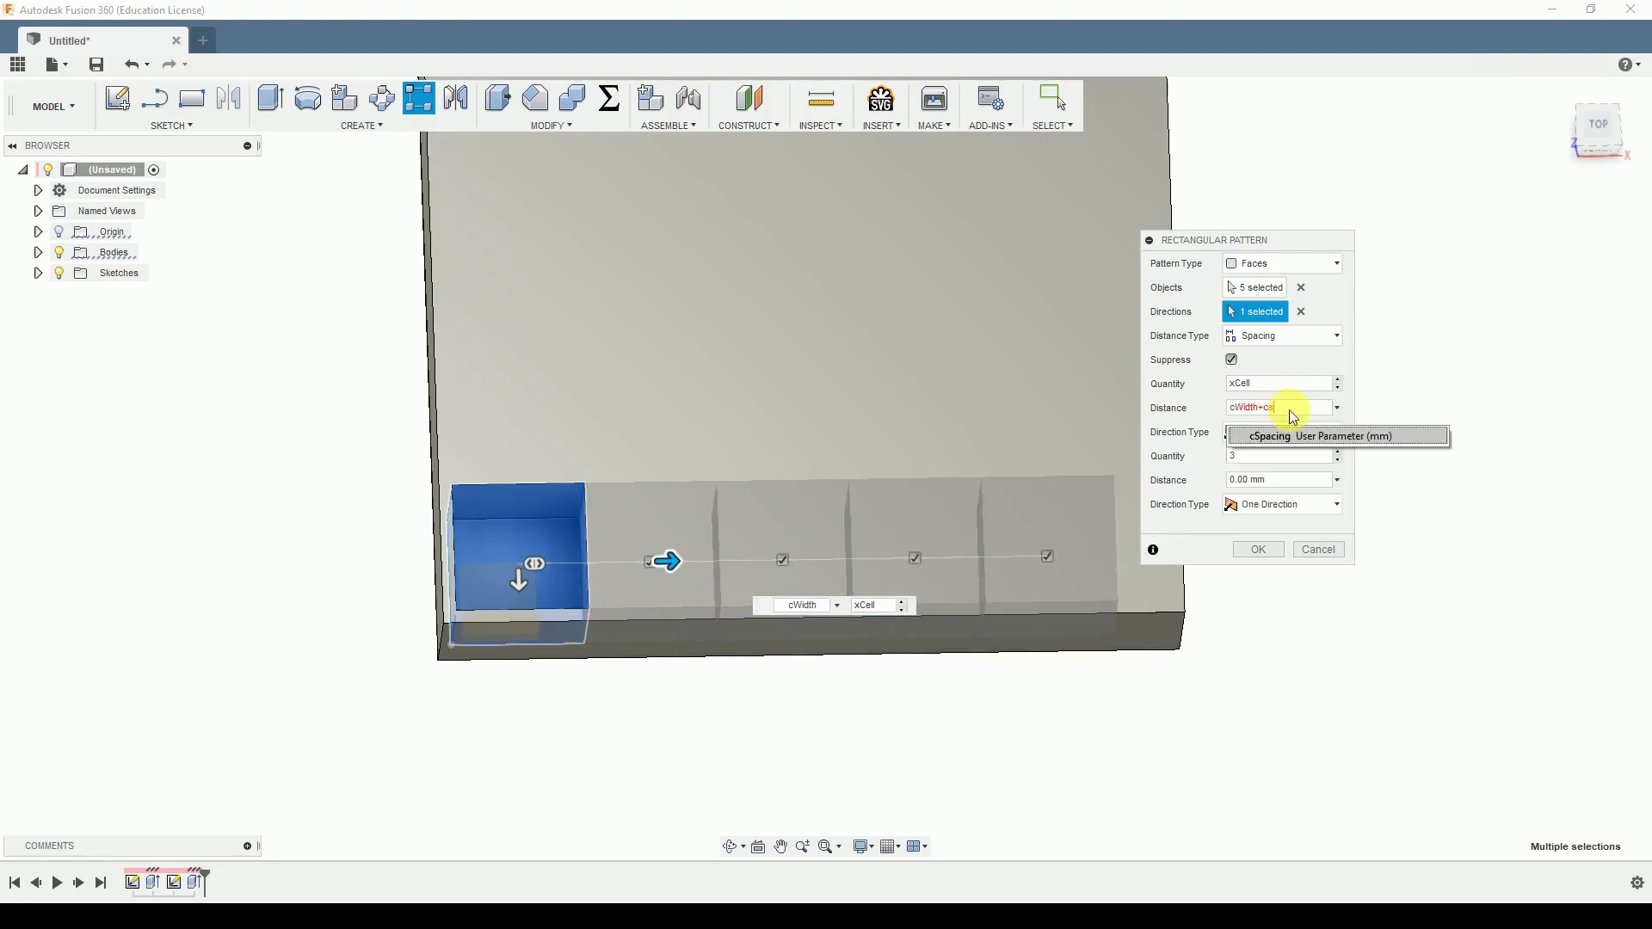
{"action": "key", "text": "Return"}
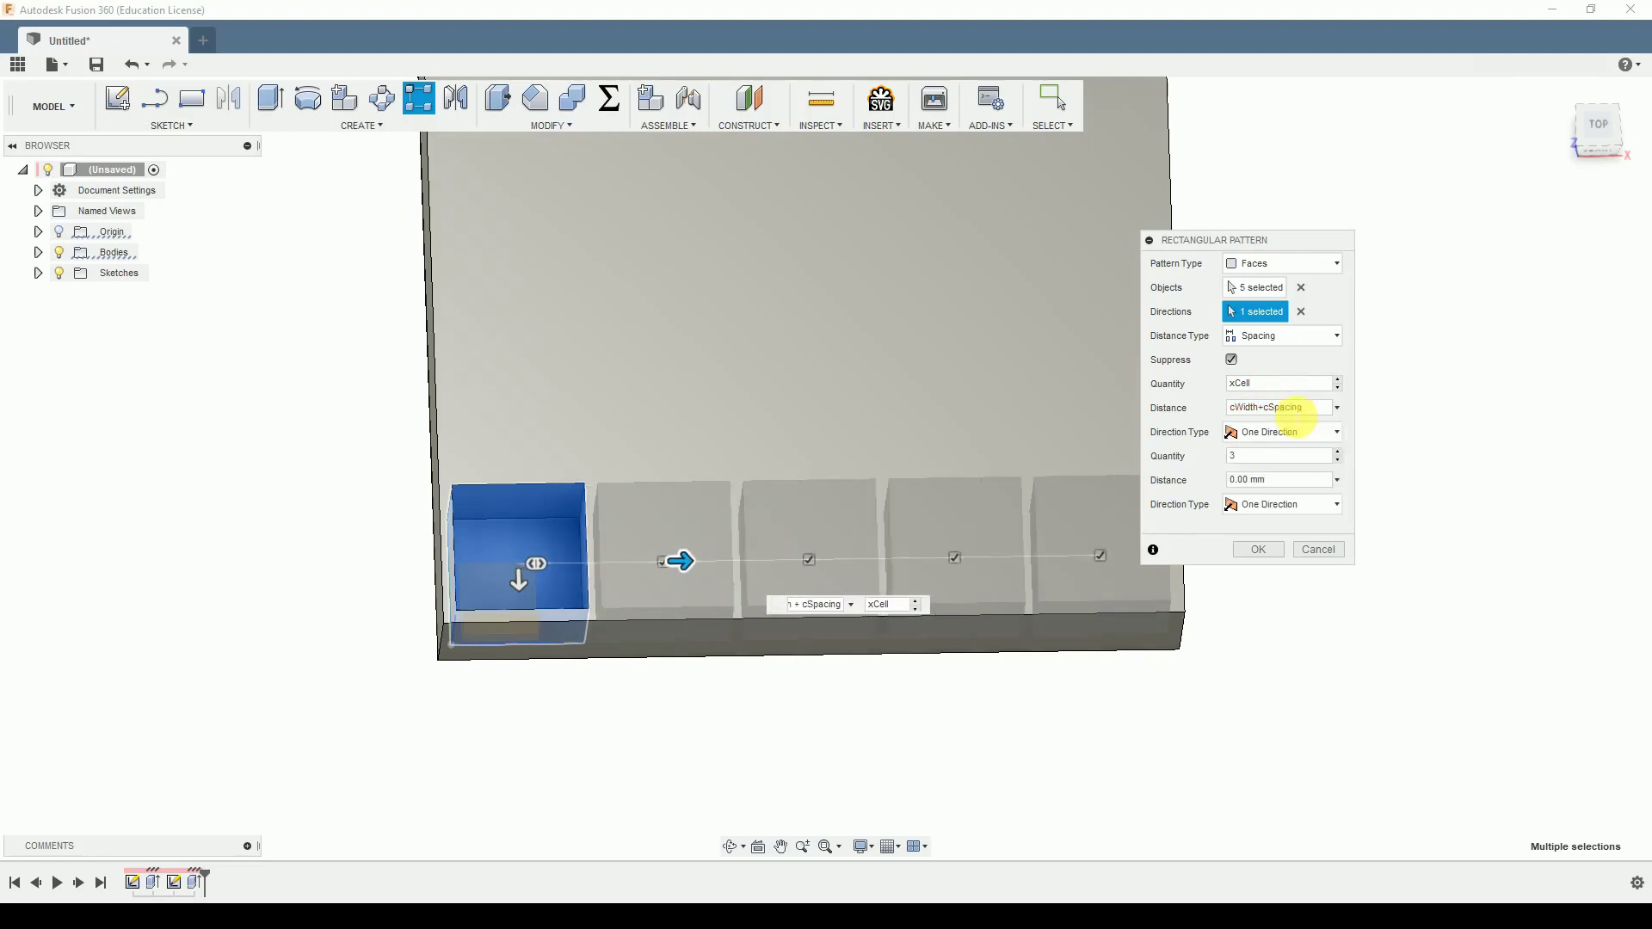
Step: Extend the pattern toward the back of the case at about -19 mm spacing, with yCell as the second quantity
{"action": "left_click_drag", "start_coordinate": [527, 599], "coordinate": [503, 422]}
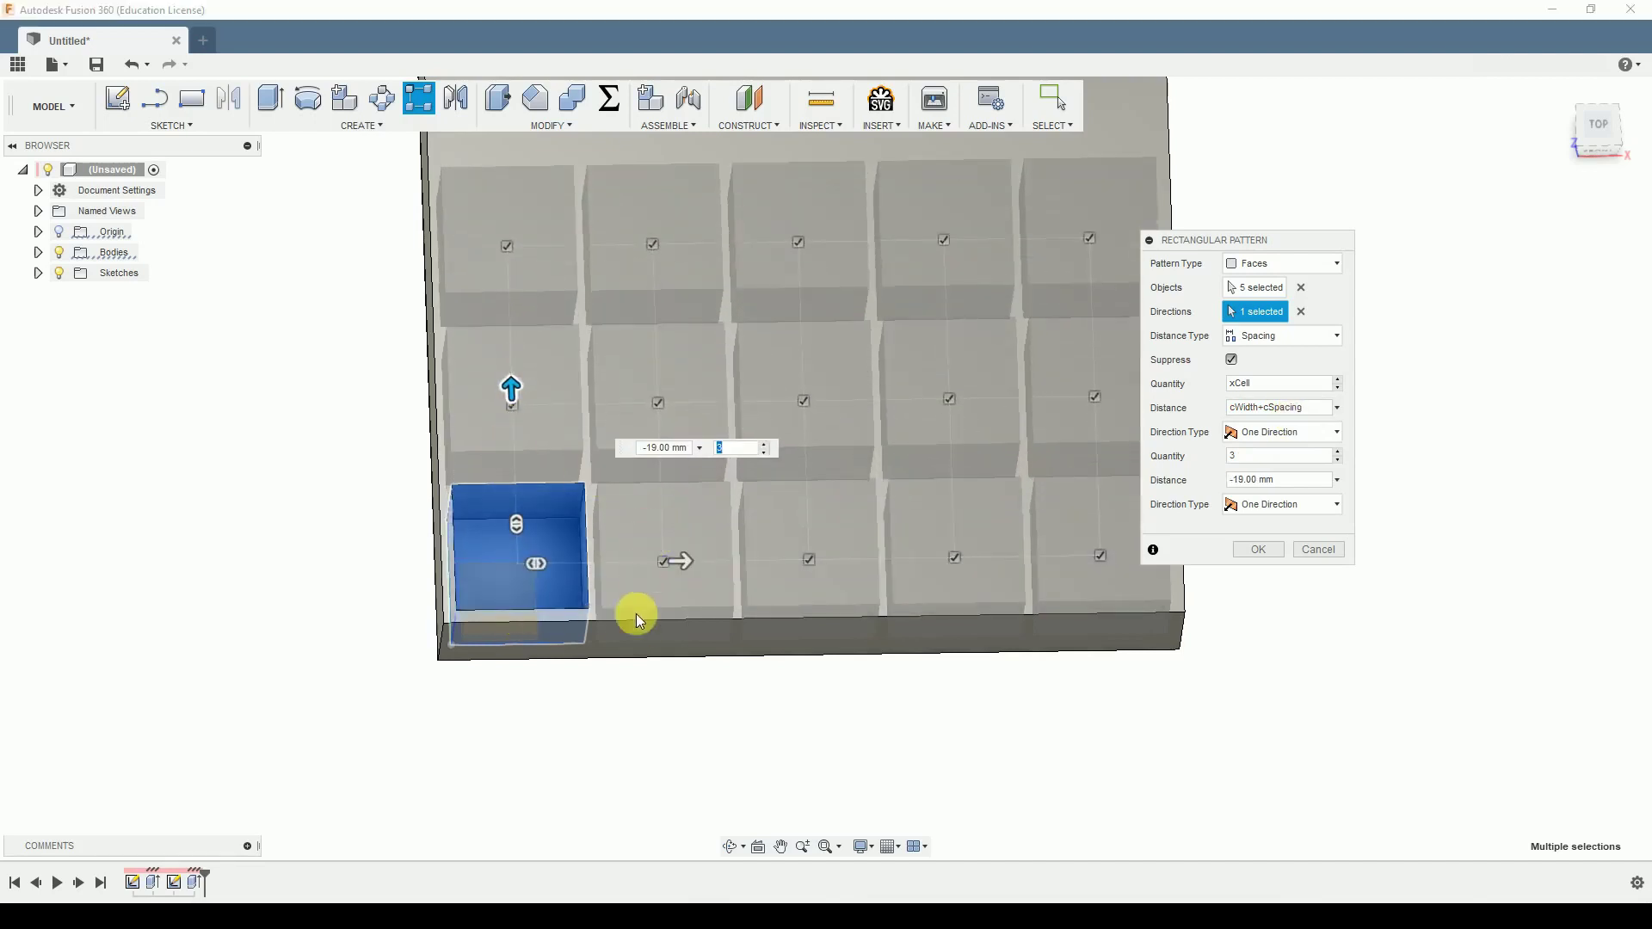
{"action": "scroll", "coordinate": [632, 637], "scroll_direction": "down", "scroll_amount": 2}
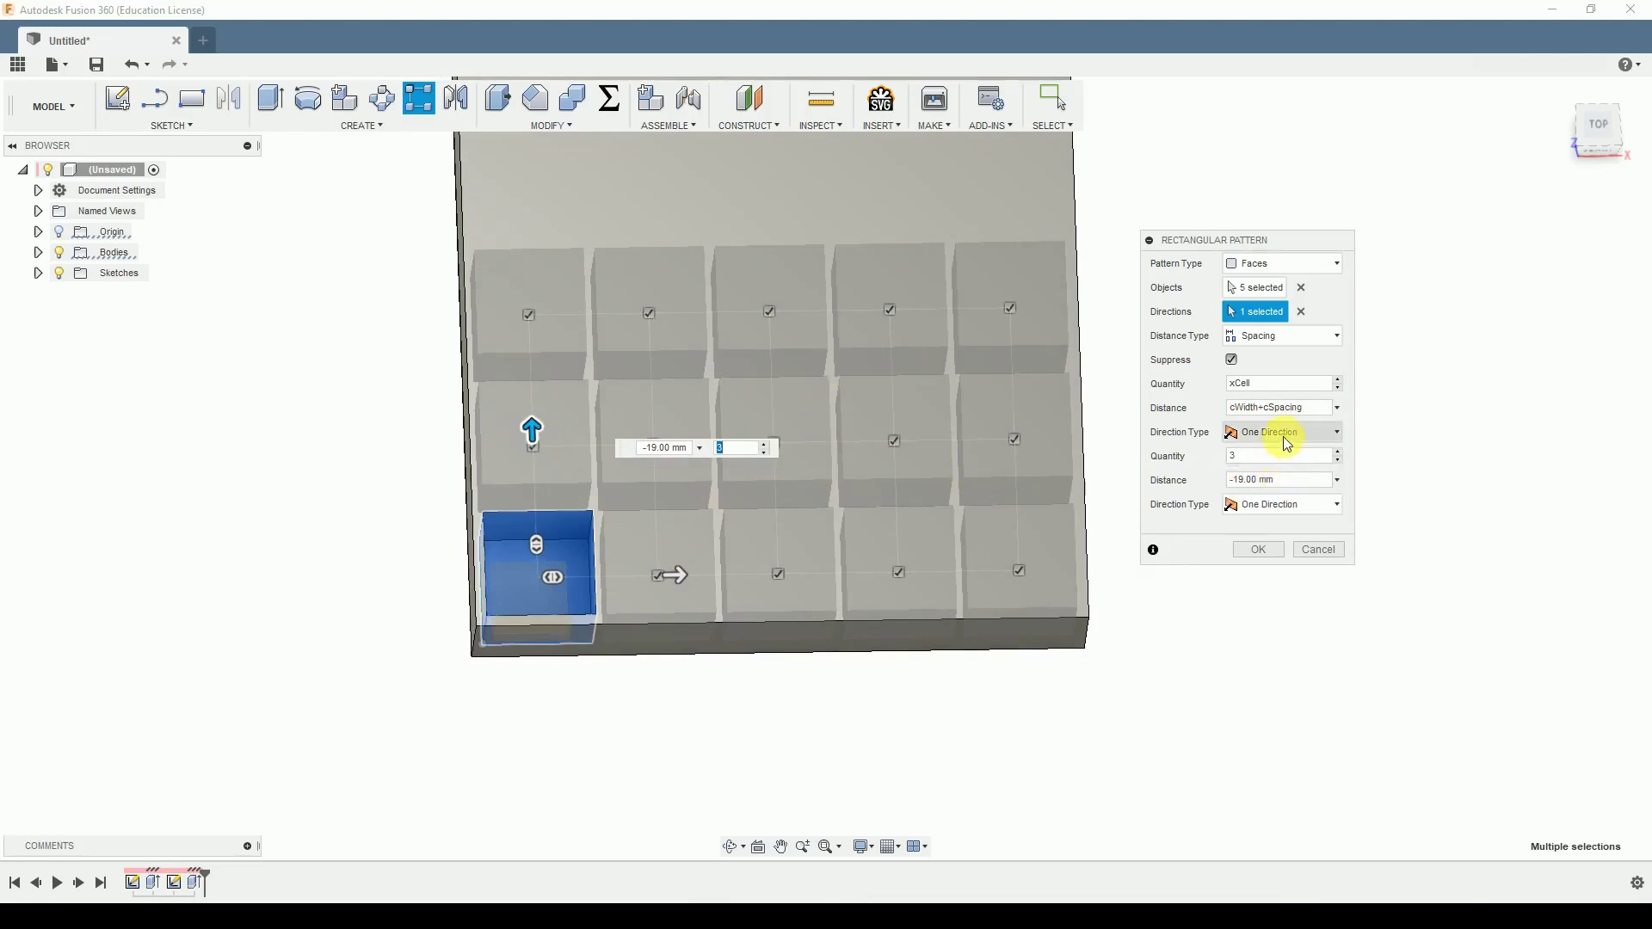
{"action": "left_click", "coordinate": [1296, 458]}
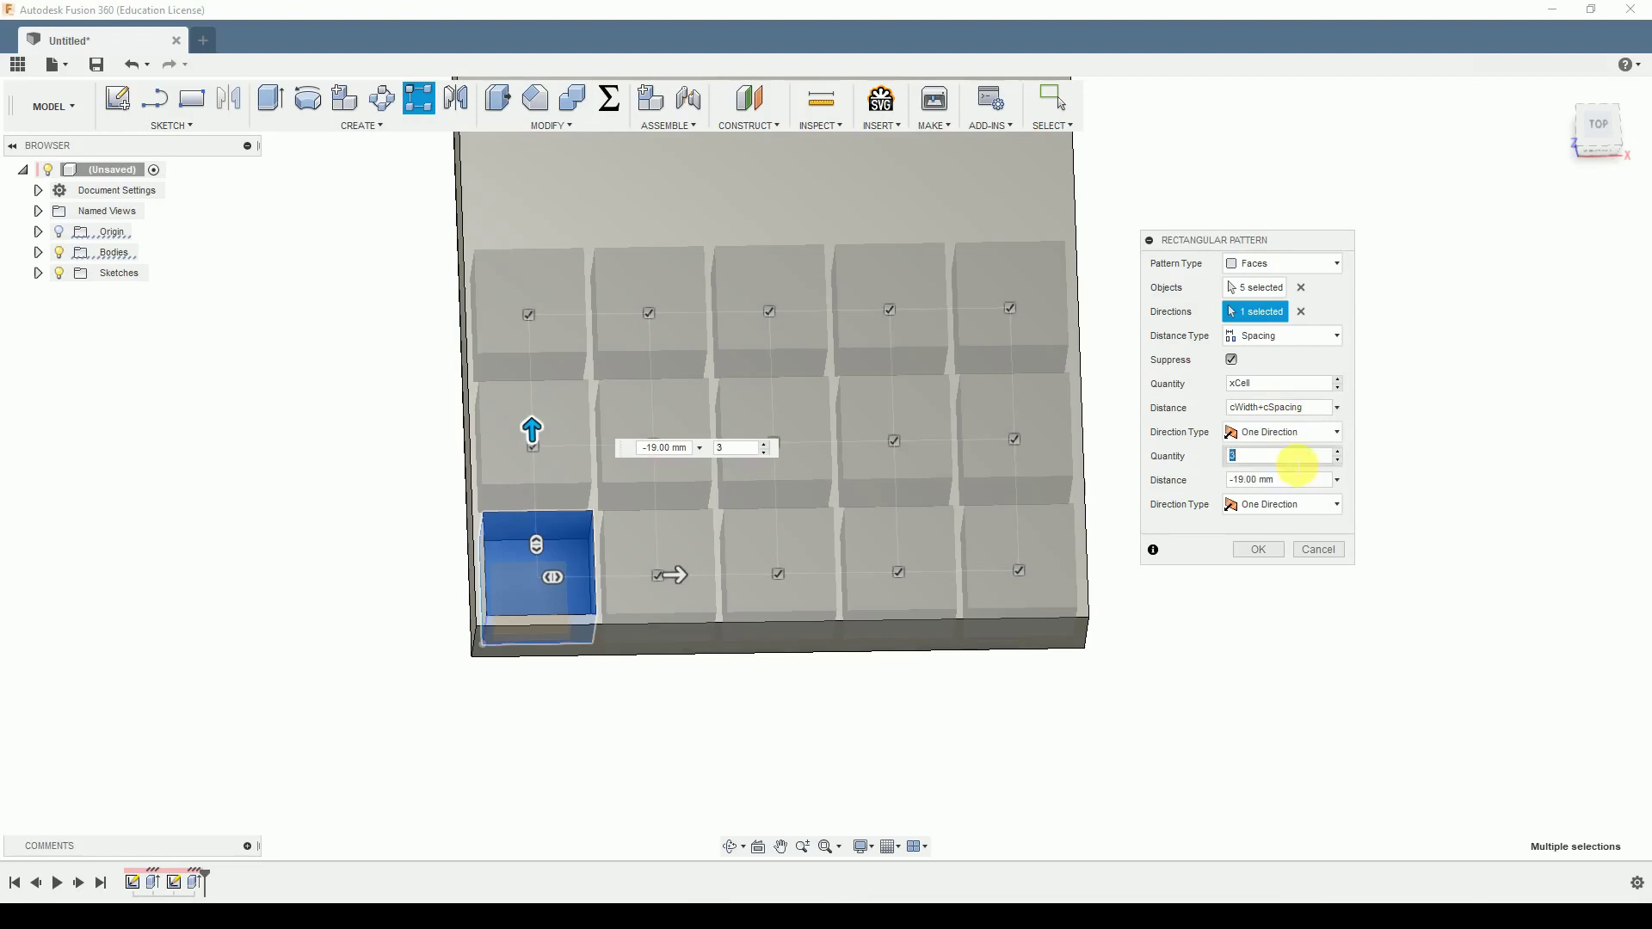
{"action": "type", "text": "y"}
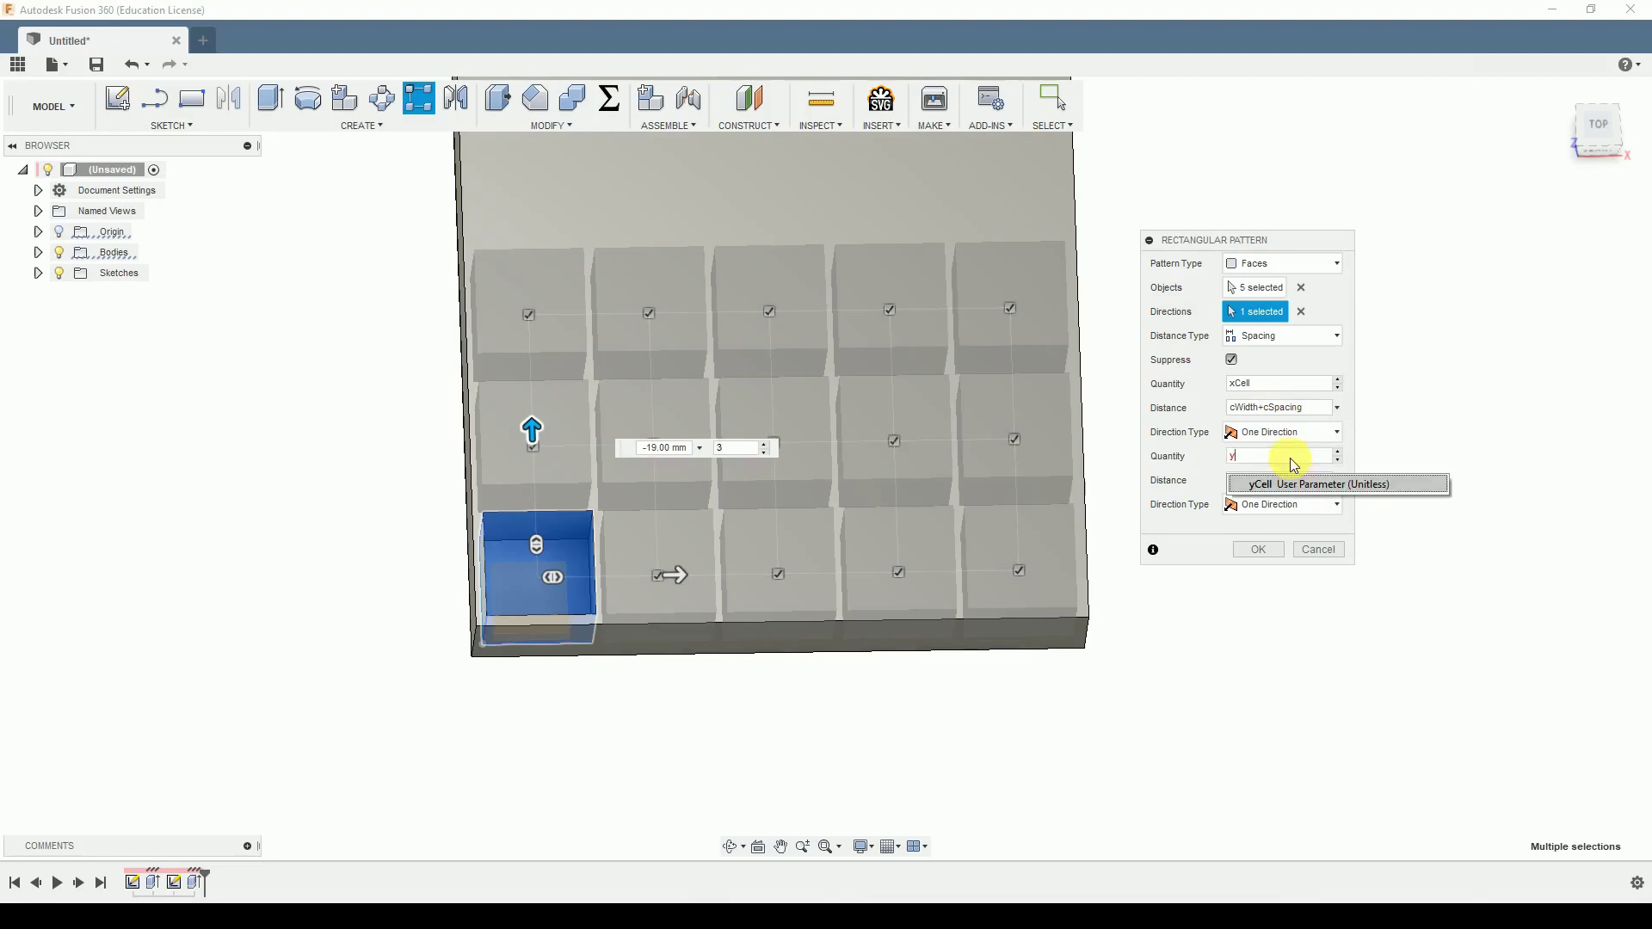
{"action": "key", "text": "Return"}
Step: Set the second direction's spacing to -cHeight-cSpacing and complete the rectangular pattern
{"action": "left_click", "coordinate": [1281, 480]}
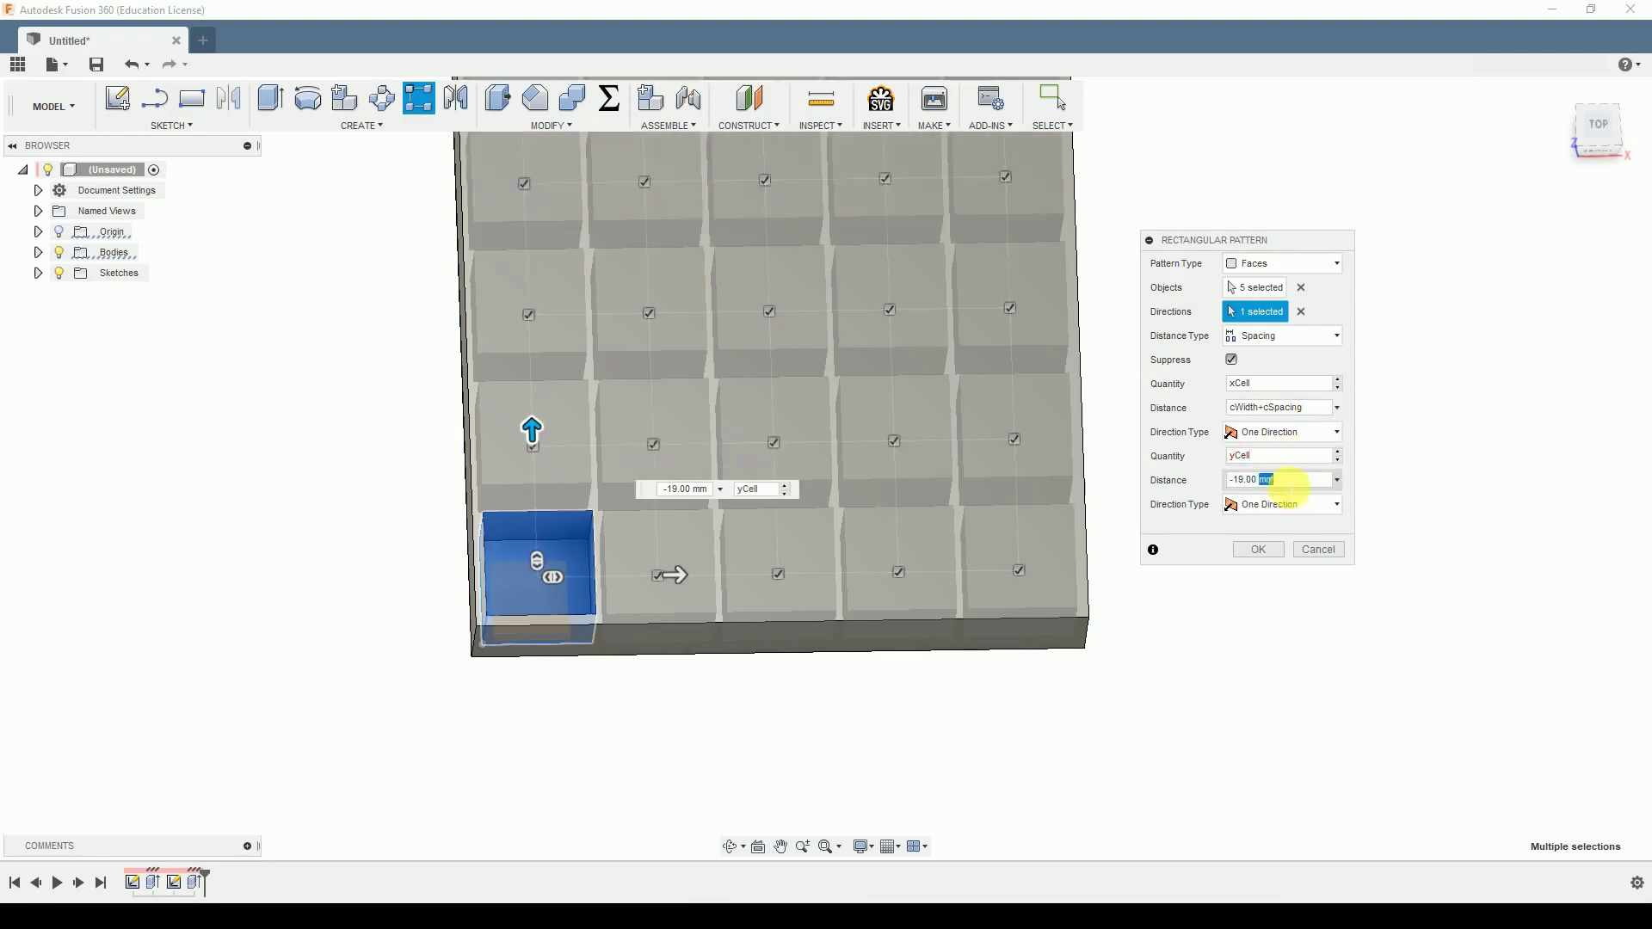
{"action": "left_click", "coordinate": [1289, 482]}
{"action": "type", "text": "-c"}
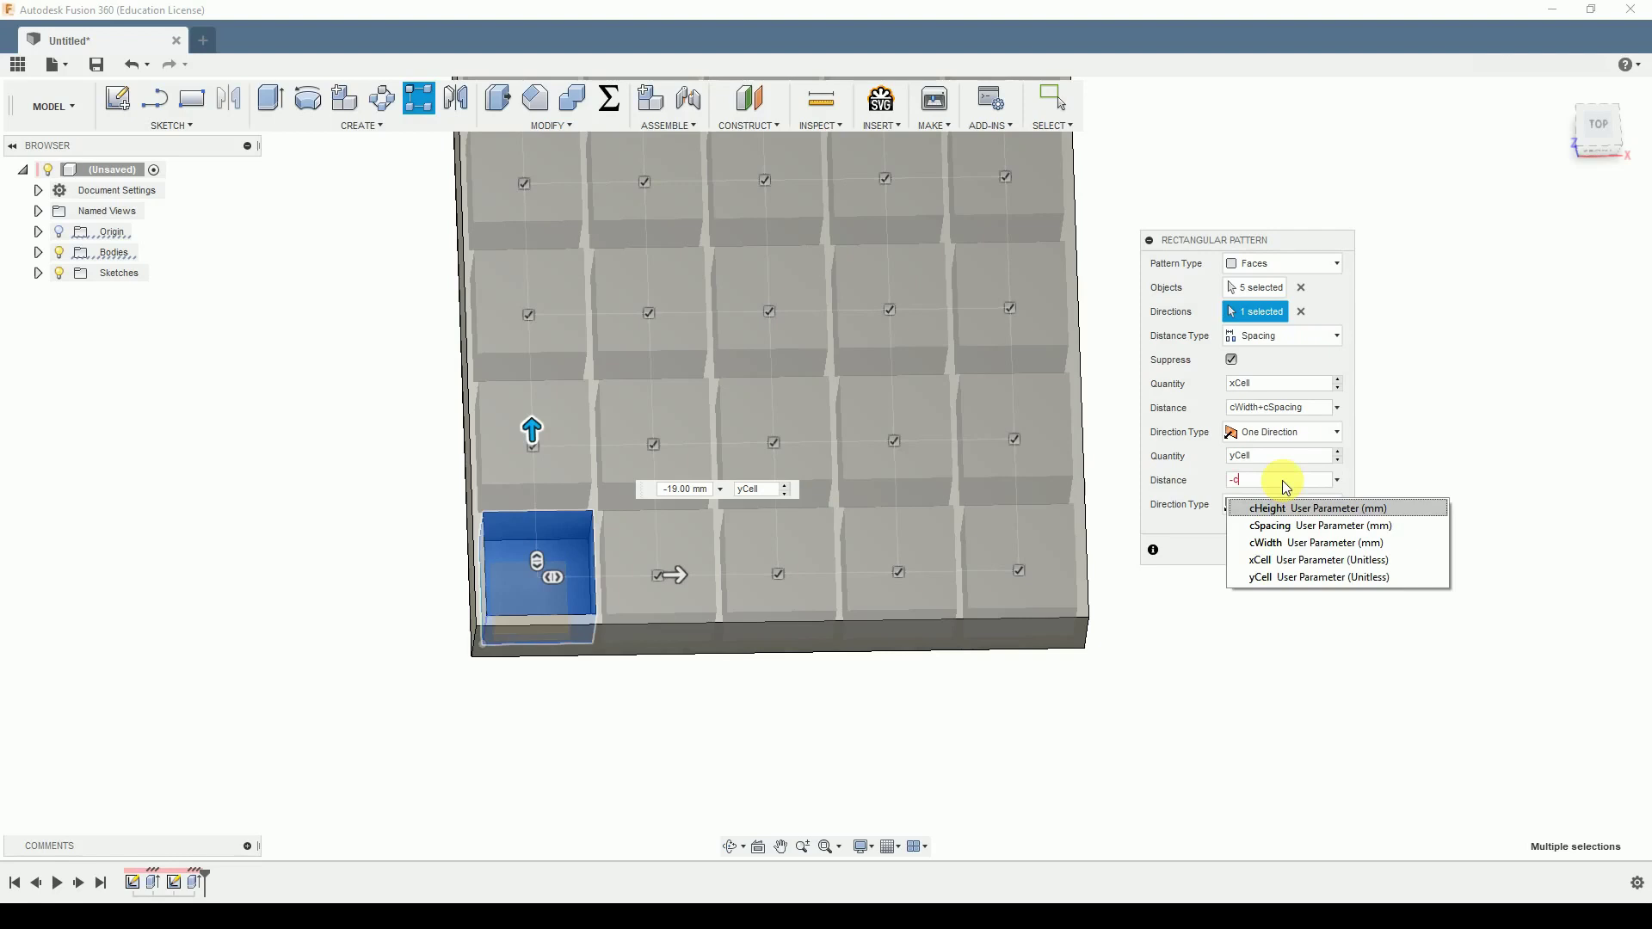
{"action": "type", "text": "h"}
{"action": "key", "text": "BackSpace"}
{"action": "type", "text": "h"}
{"action": "key", "text": "Return"}
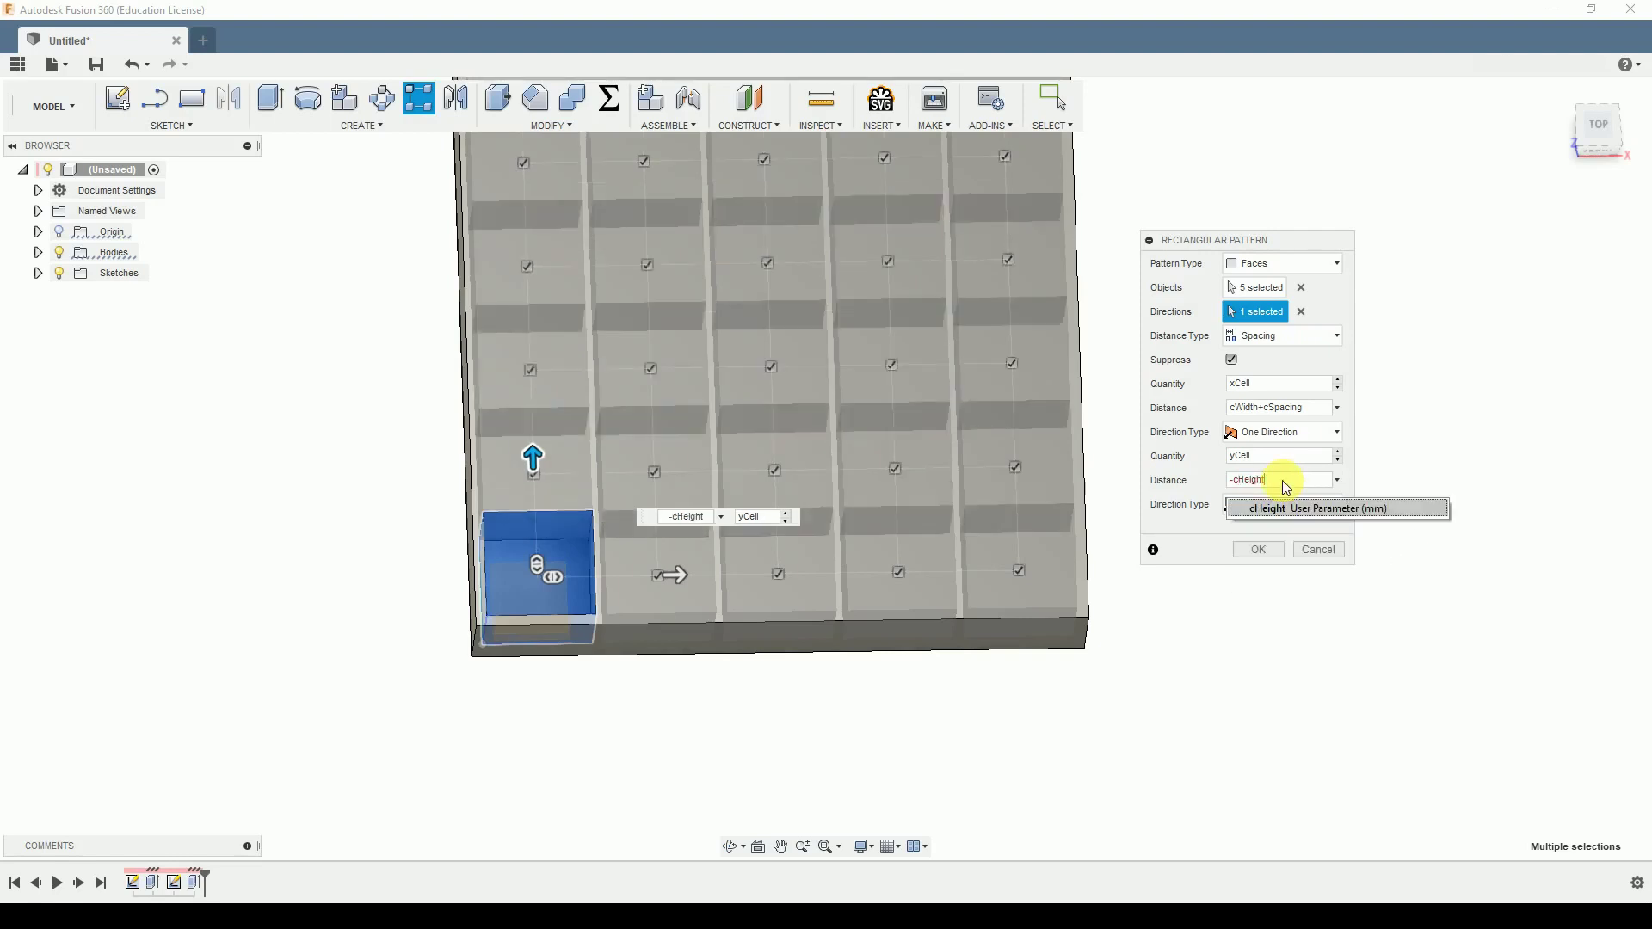
{"action": "type", "text": "-"}
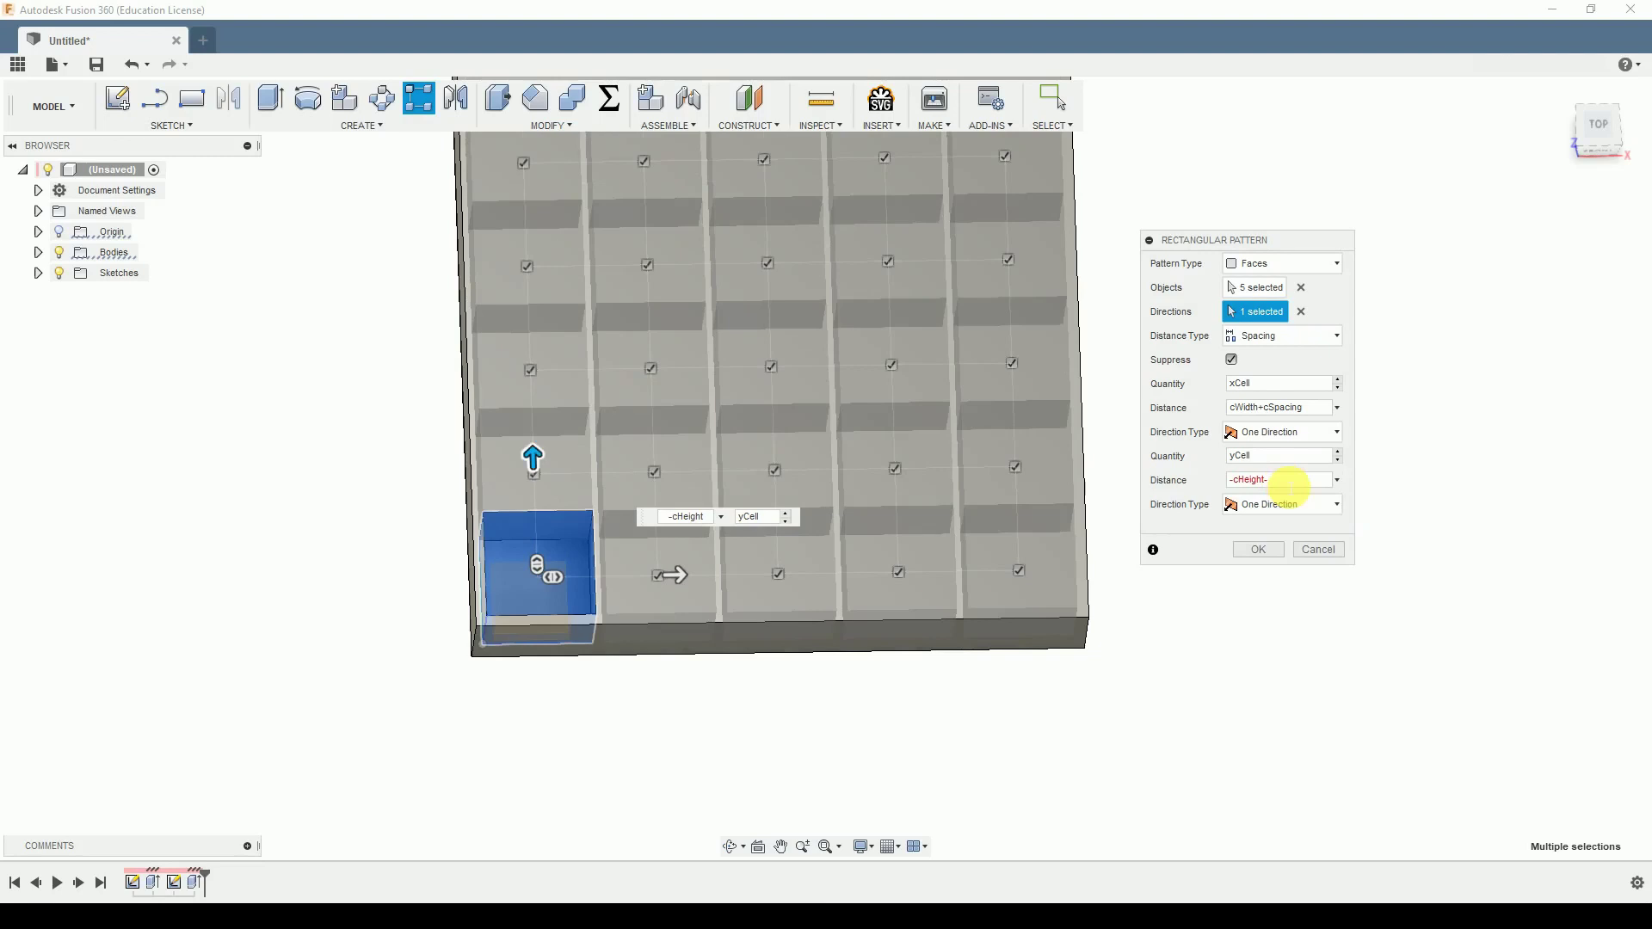
{"action": "type", "text": "cs"}
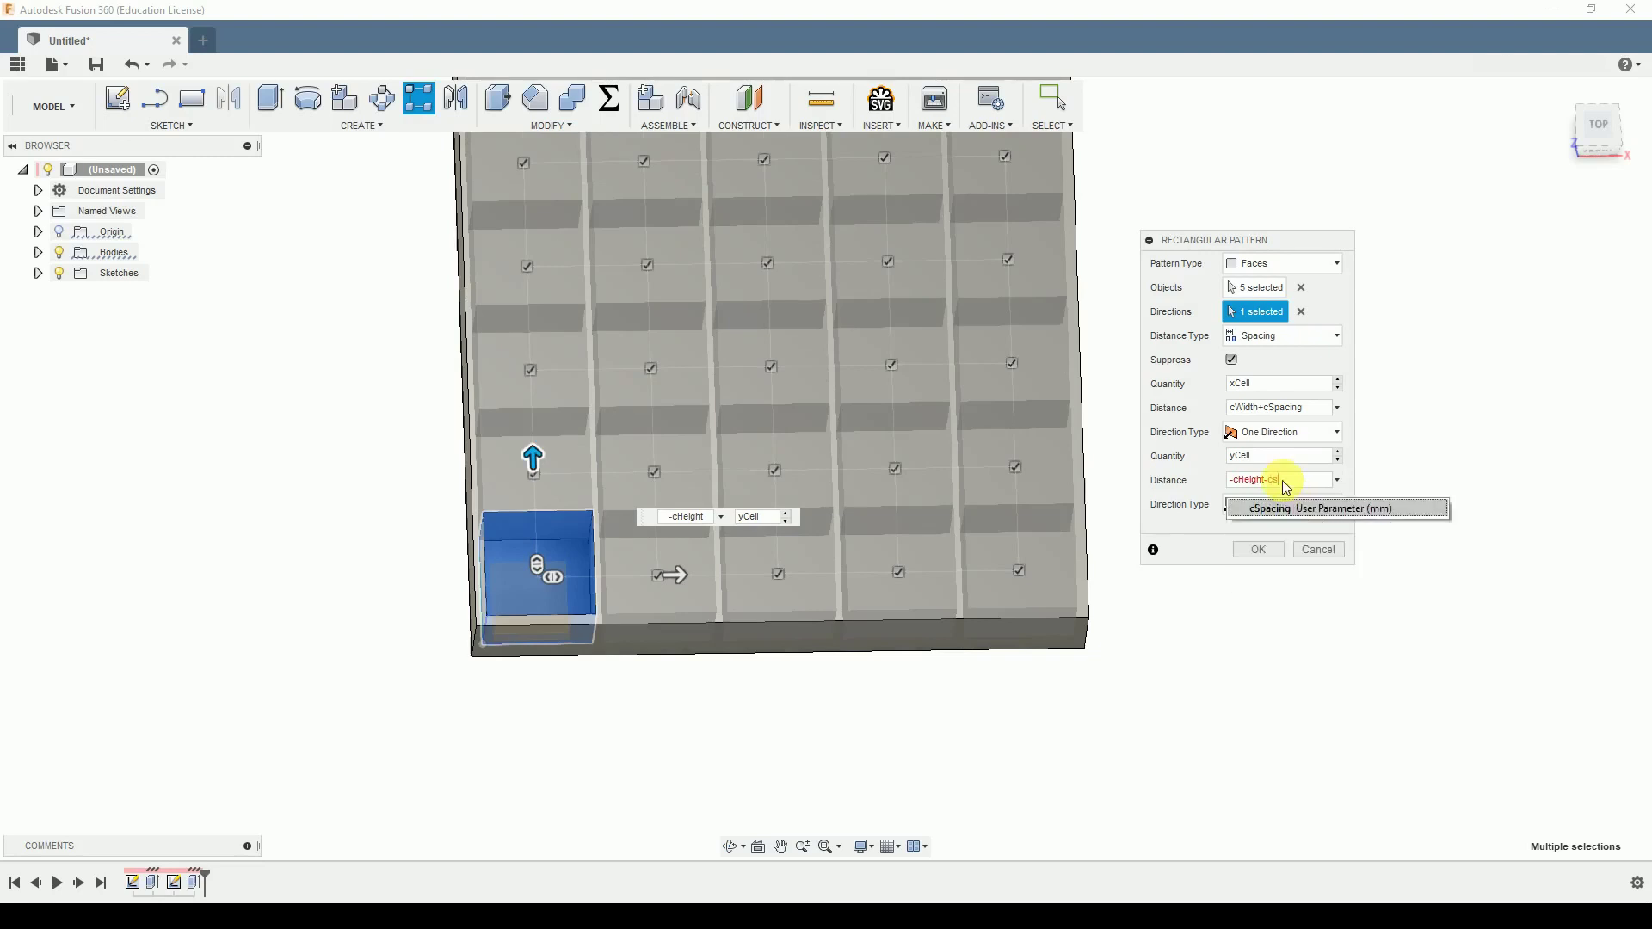
{"action": "key", "text": "Return"}
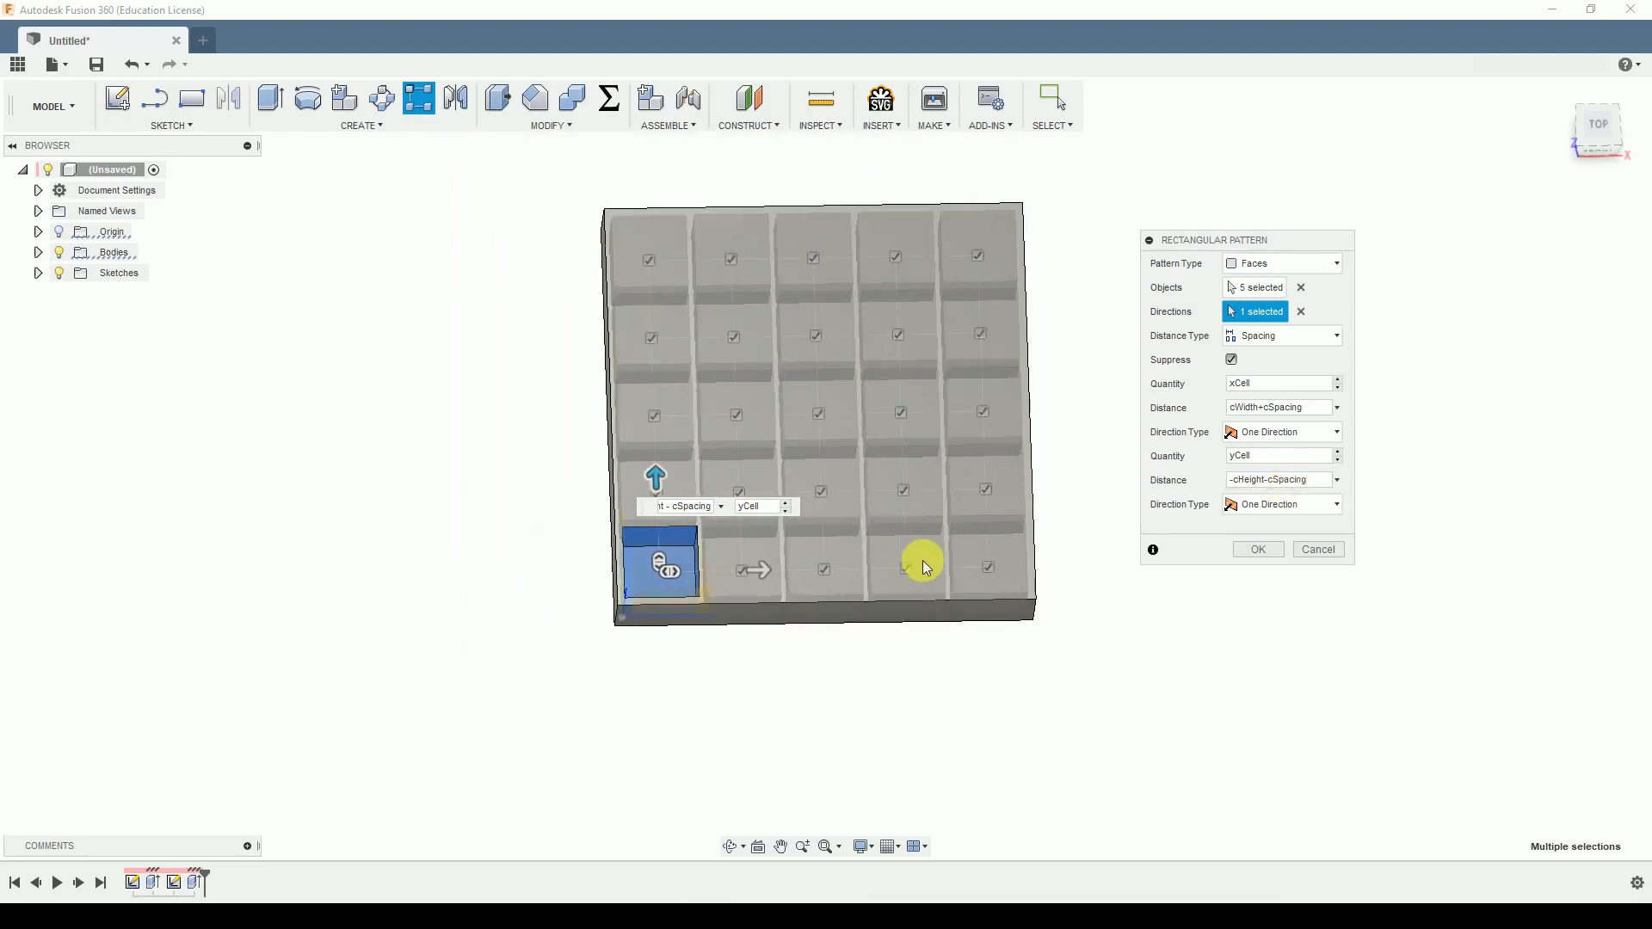
{"action": "left_click", "coordinate": [1252, 553]}
{"action": "middle_click_drag", "start_coordinate": [1224, 556], "coordinate": [1173, 590], "text": "shift"}
{"action": "key", "text": "Escape"}
Step: Open the user parameters and set xCell to 3 and yCell to 6
{"action": "left_click", "coordinate": [611, 112]}
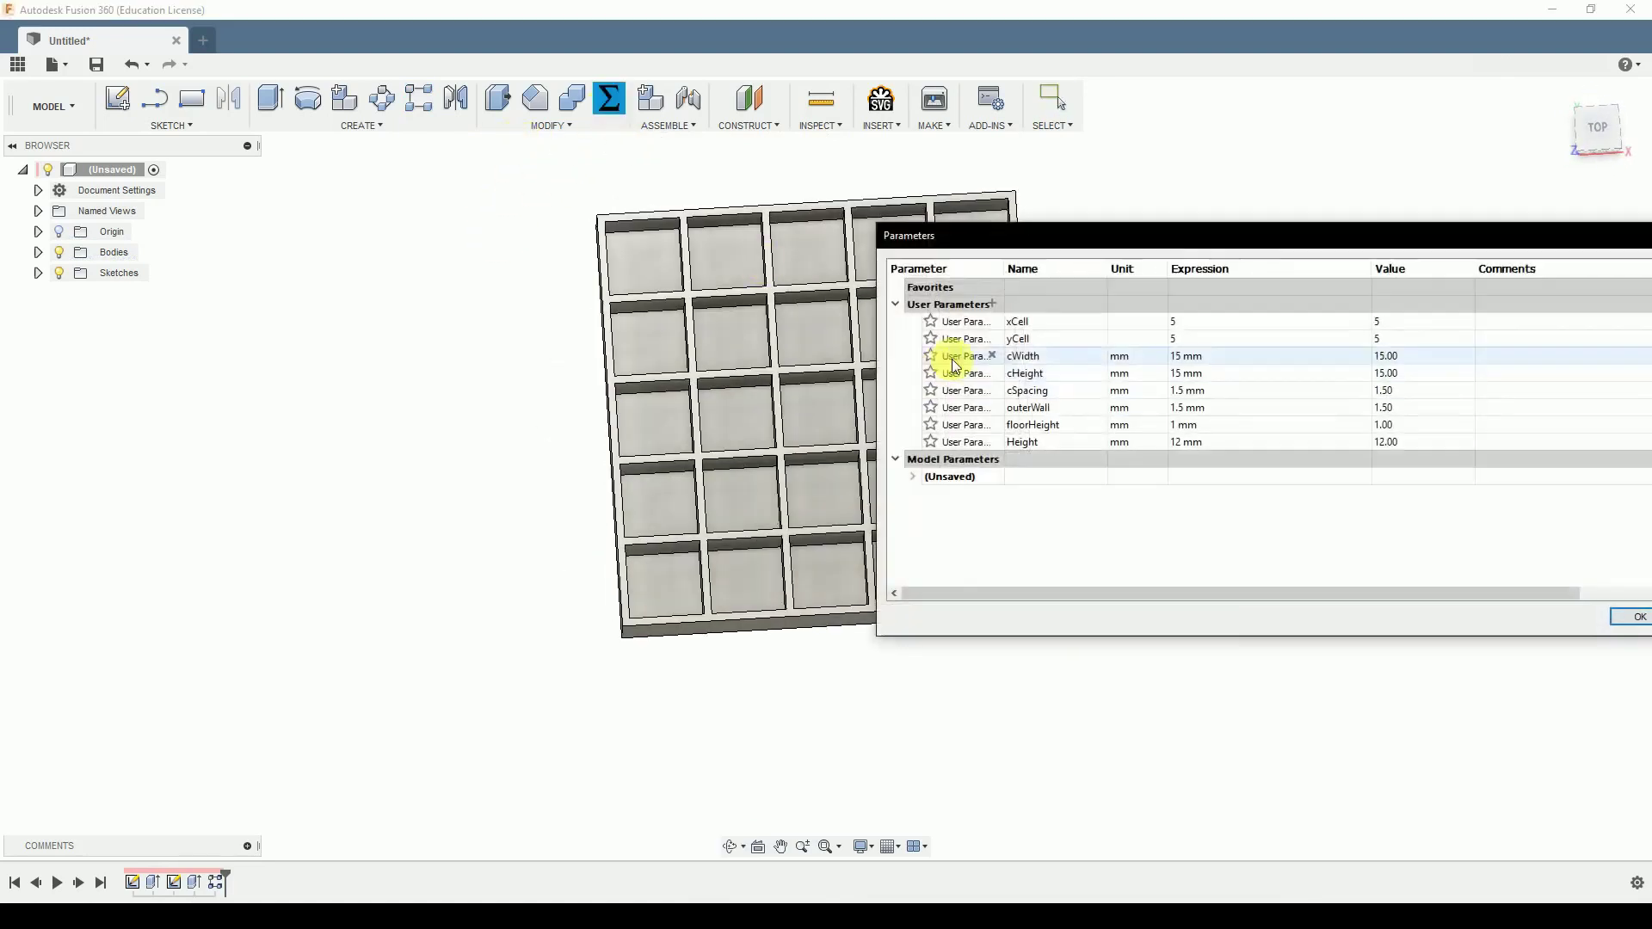
{"action": "left_click_drag", "start_coordinate": [1221, 236], "coordinate": [1067, 396]}
{"action": "scroll", "coordinate": [241, 632], "scroll_direction": "down", "scroll_amount": 4}
{"action": "scroll", "coordinate": [632, 551], "scroll_direction": "up", "scroll_amount": 3}
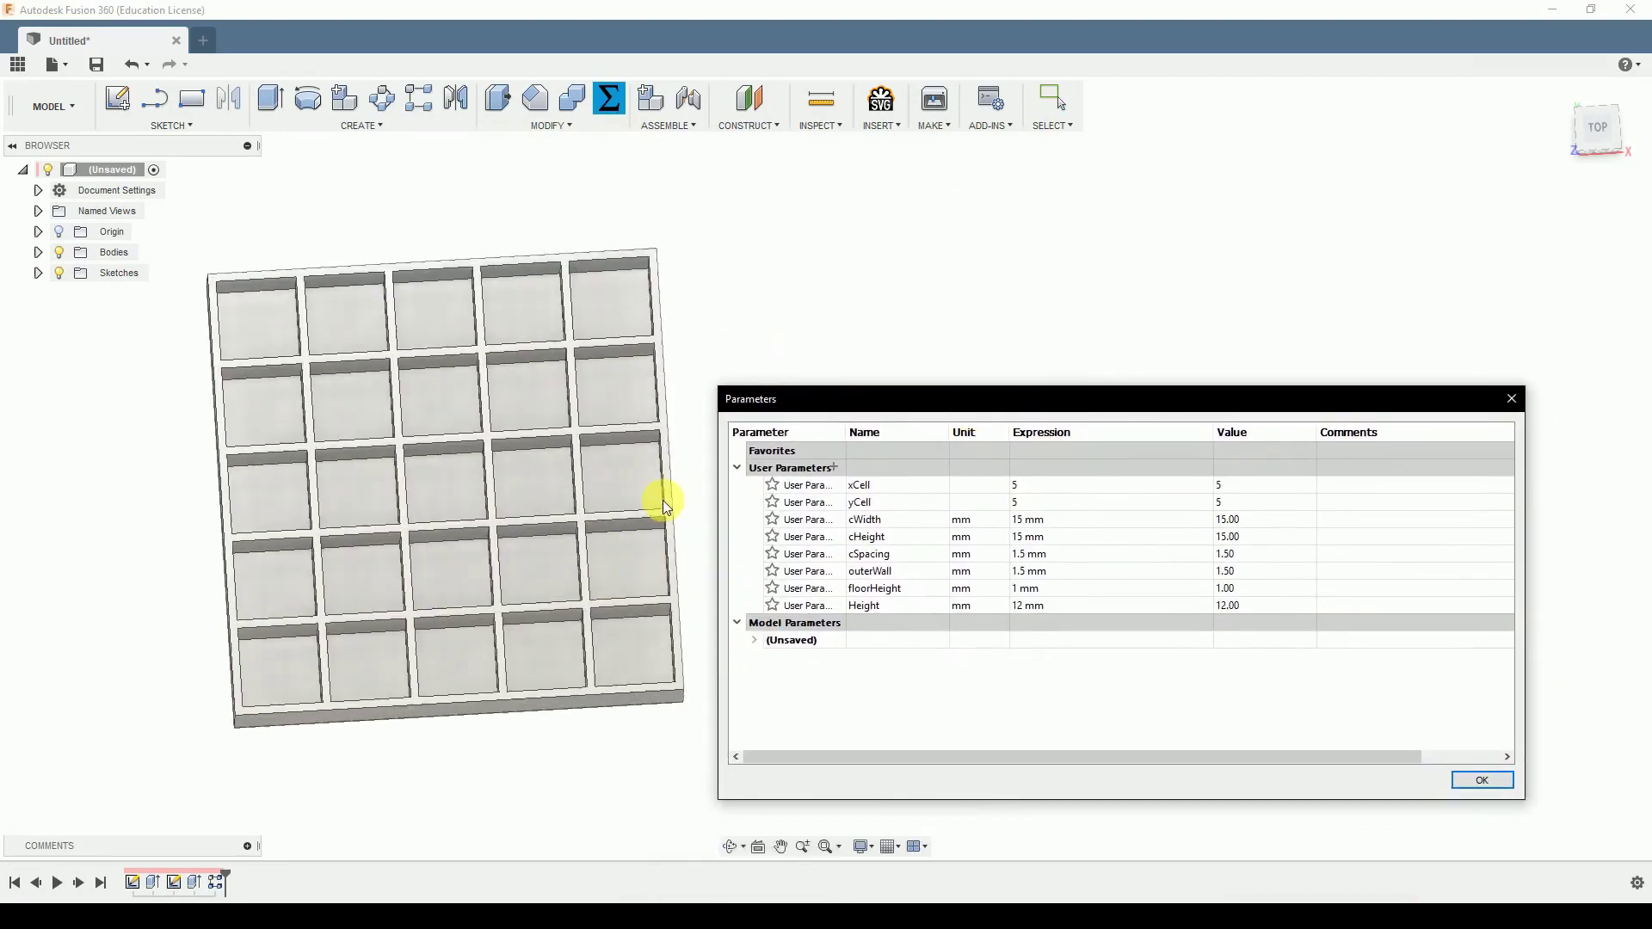
{"action": "double_click", "coordinate": [1045, 489]}
{"action": "type", "text": "3"}
{"action": "double_click", "coordinate": [1047, 505]}
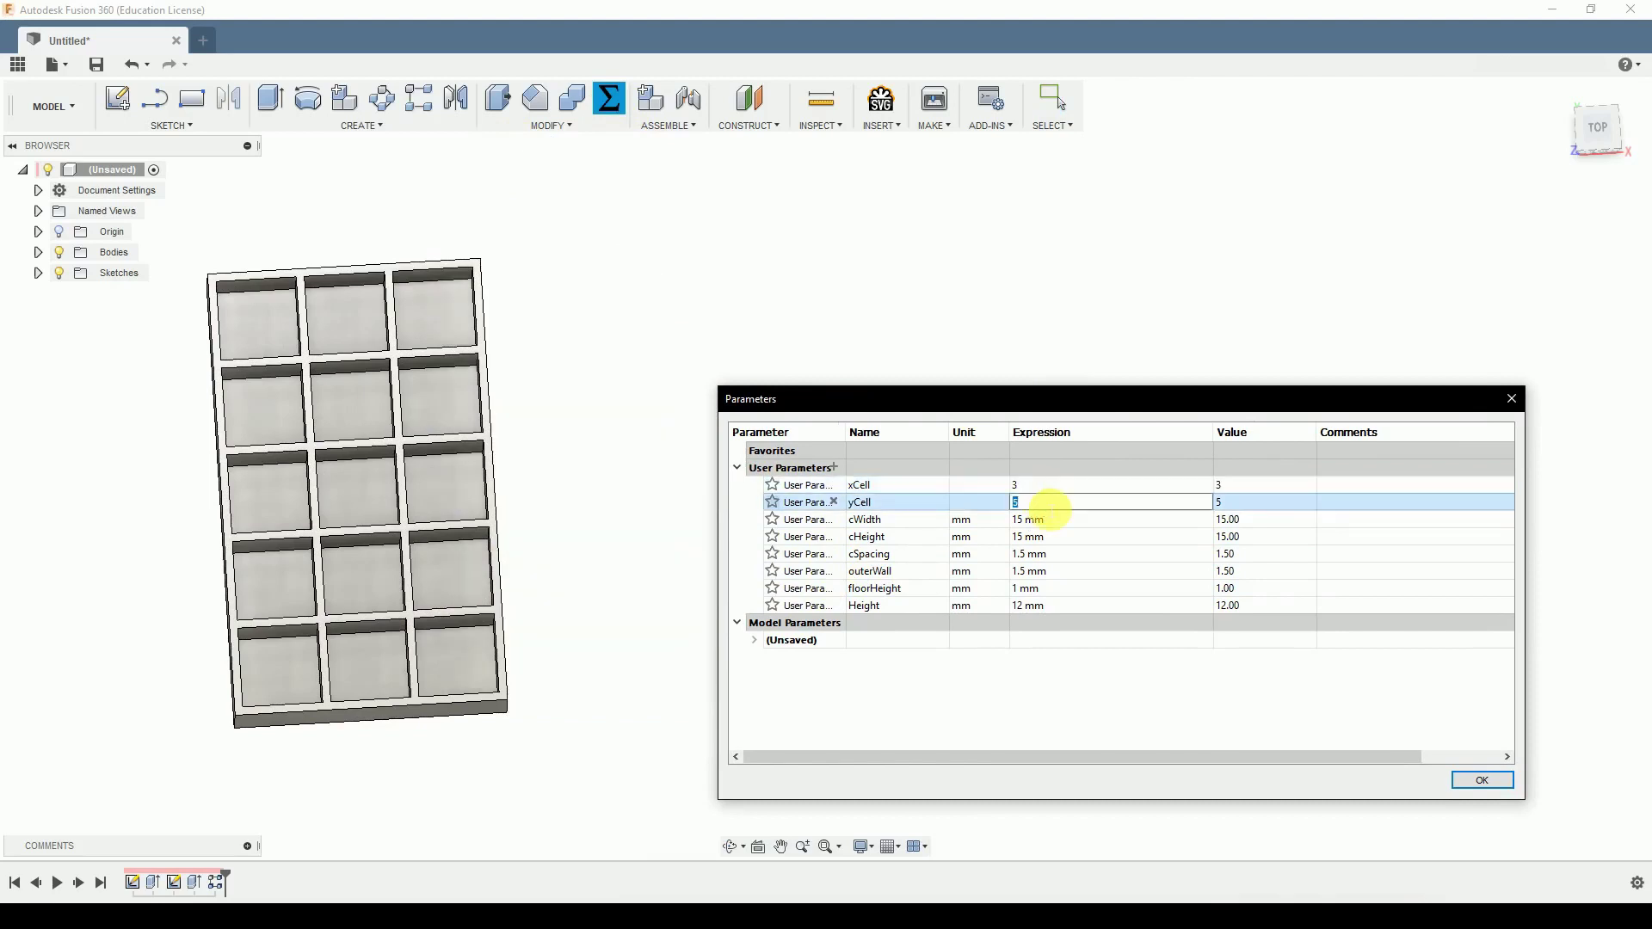
{"action": "type", "text": "6"}
Step: Set the cell size parameters cWidth and cHeight to 20 mm each
{"action": "double_click", "coordinate": [1066, 523]}
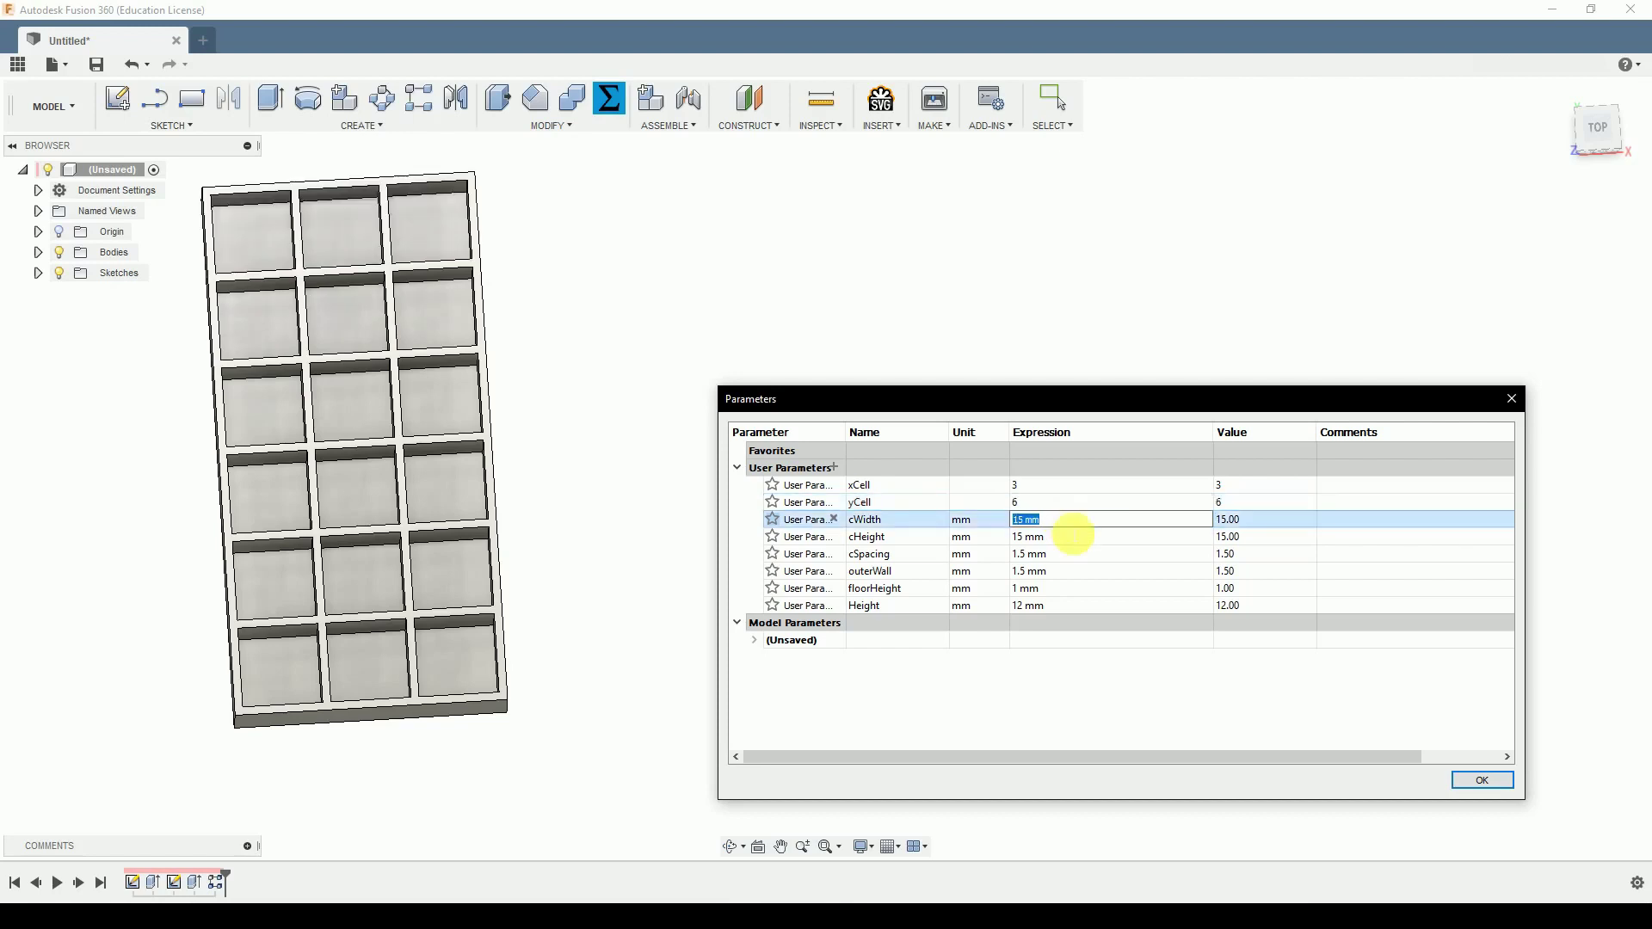
{"action": "type", "text": "20"}
{"action": "double_click", "coordinate": [1071, 536]}
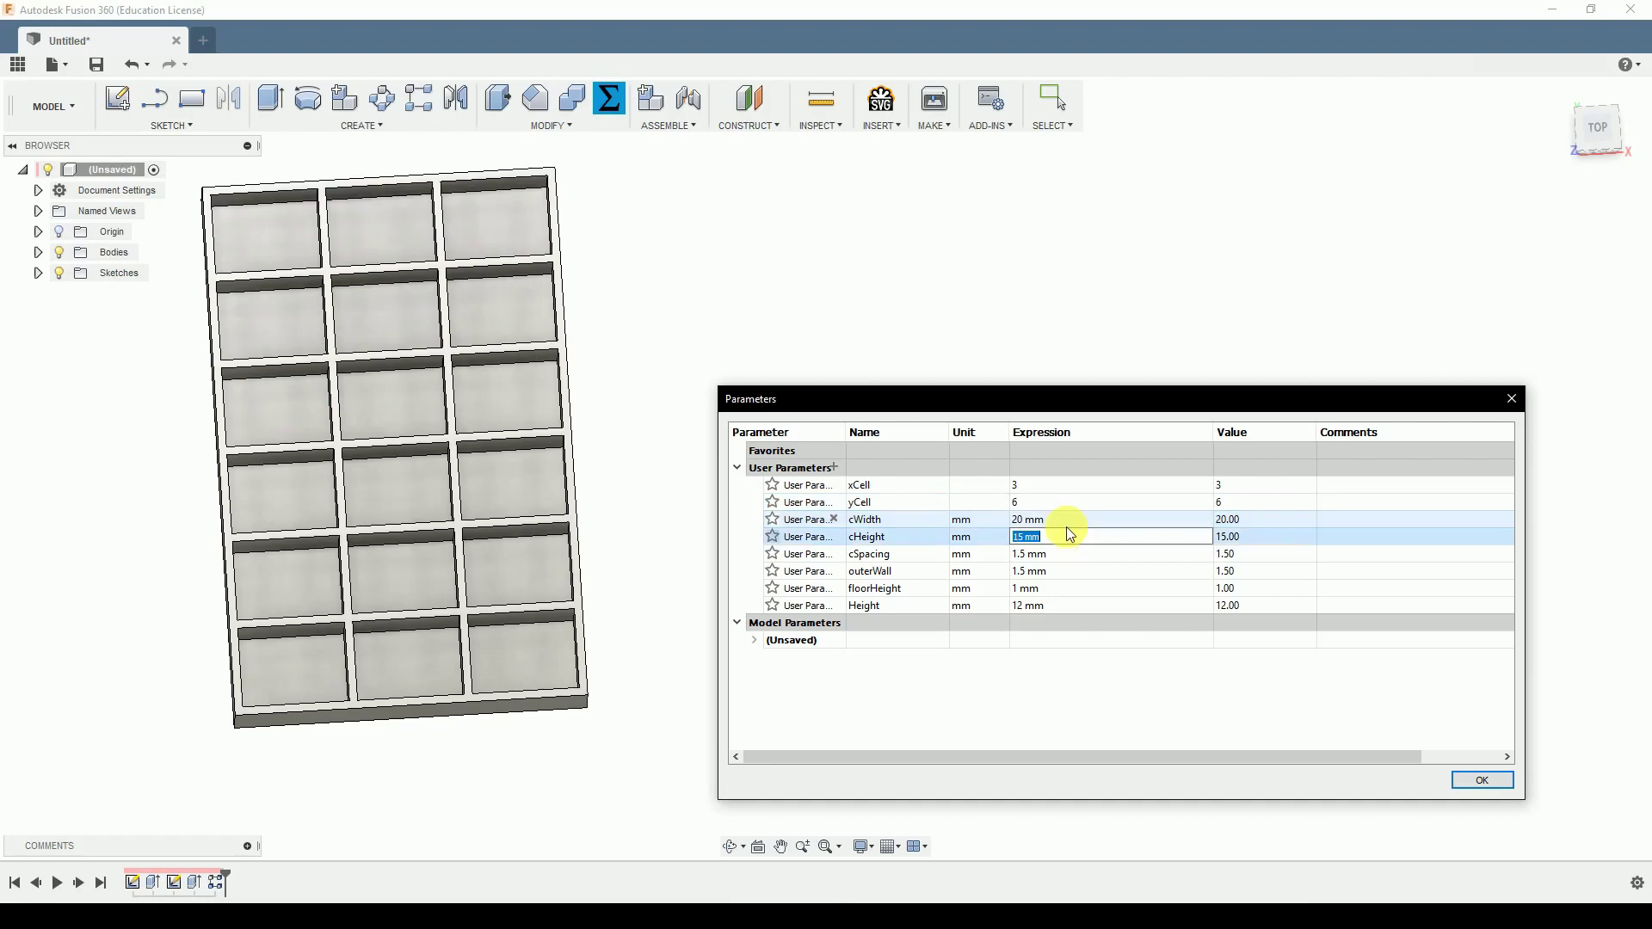
{"action": "type", "text": "20"}
{"action": "key", "text": "Tab"}
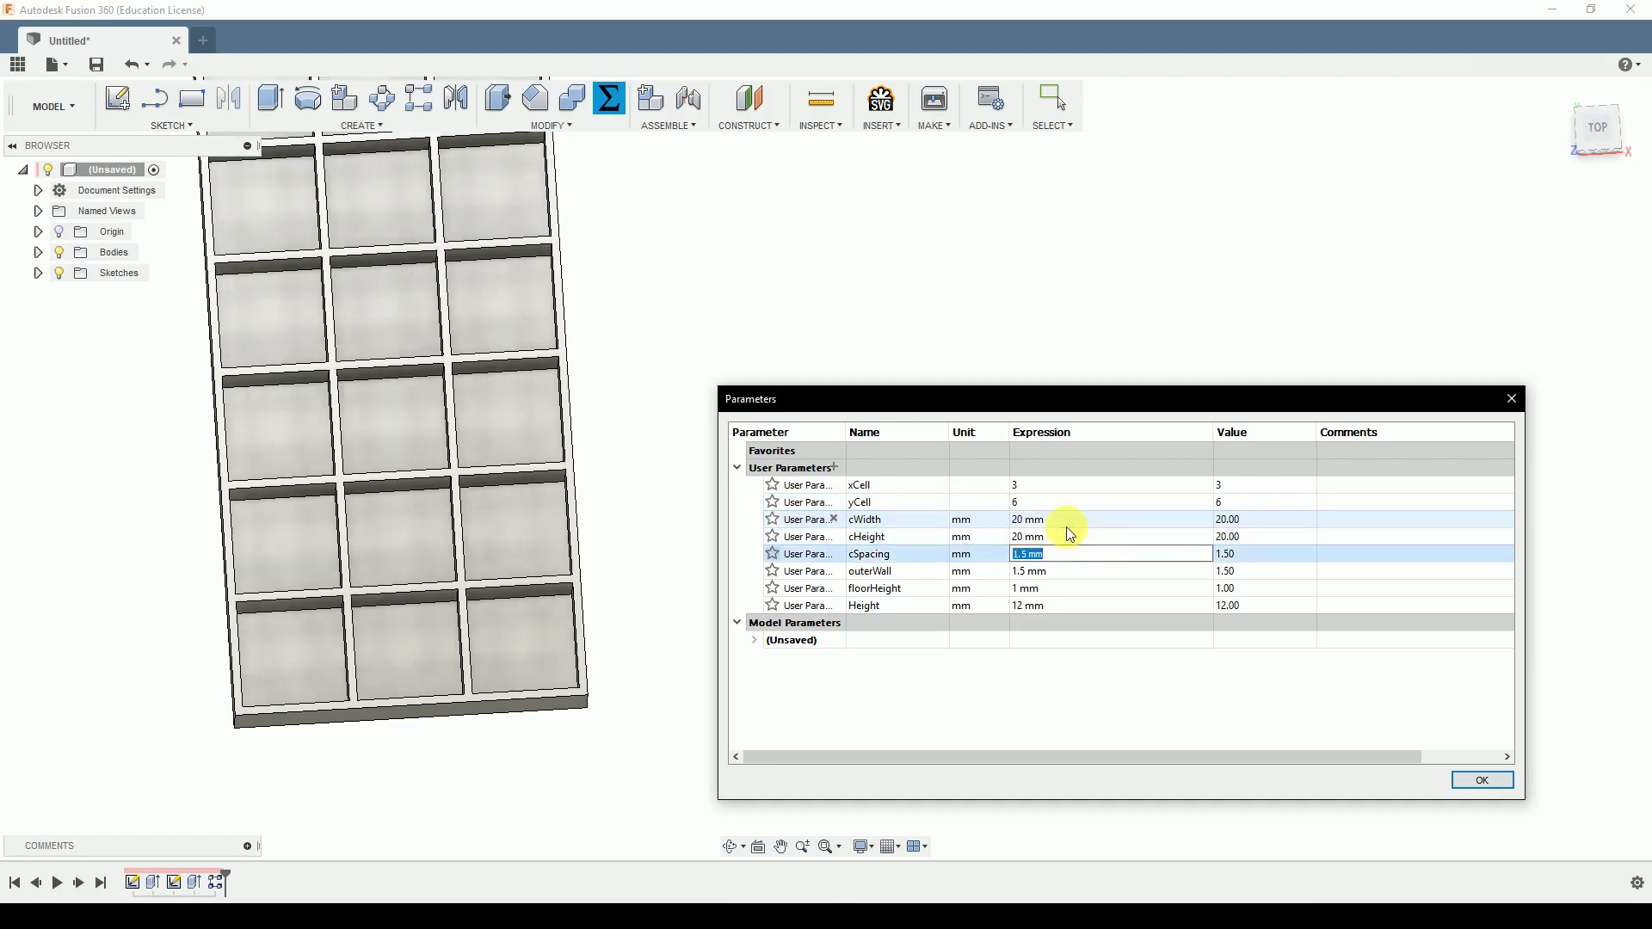
Step: Set the user parameters cSpacing to 1 mm, outerWall to 2 mm and Height to 10 mm
{"action": "type", "text": "1"}
{"action": "key", "text": "Tab"}
{"action": "type", "text": "2"}
{"action": "key", "text": "Tab"}
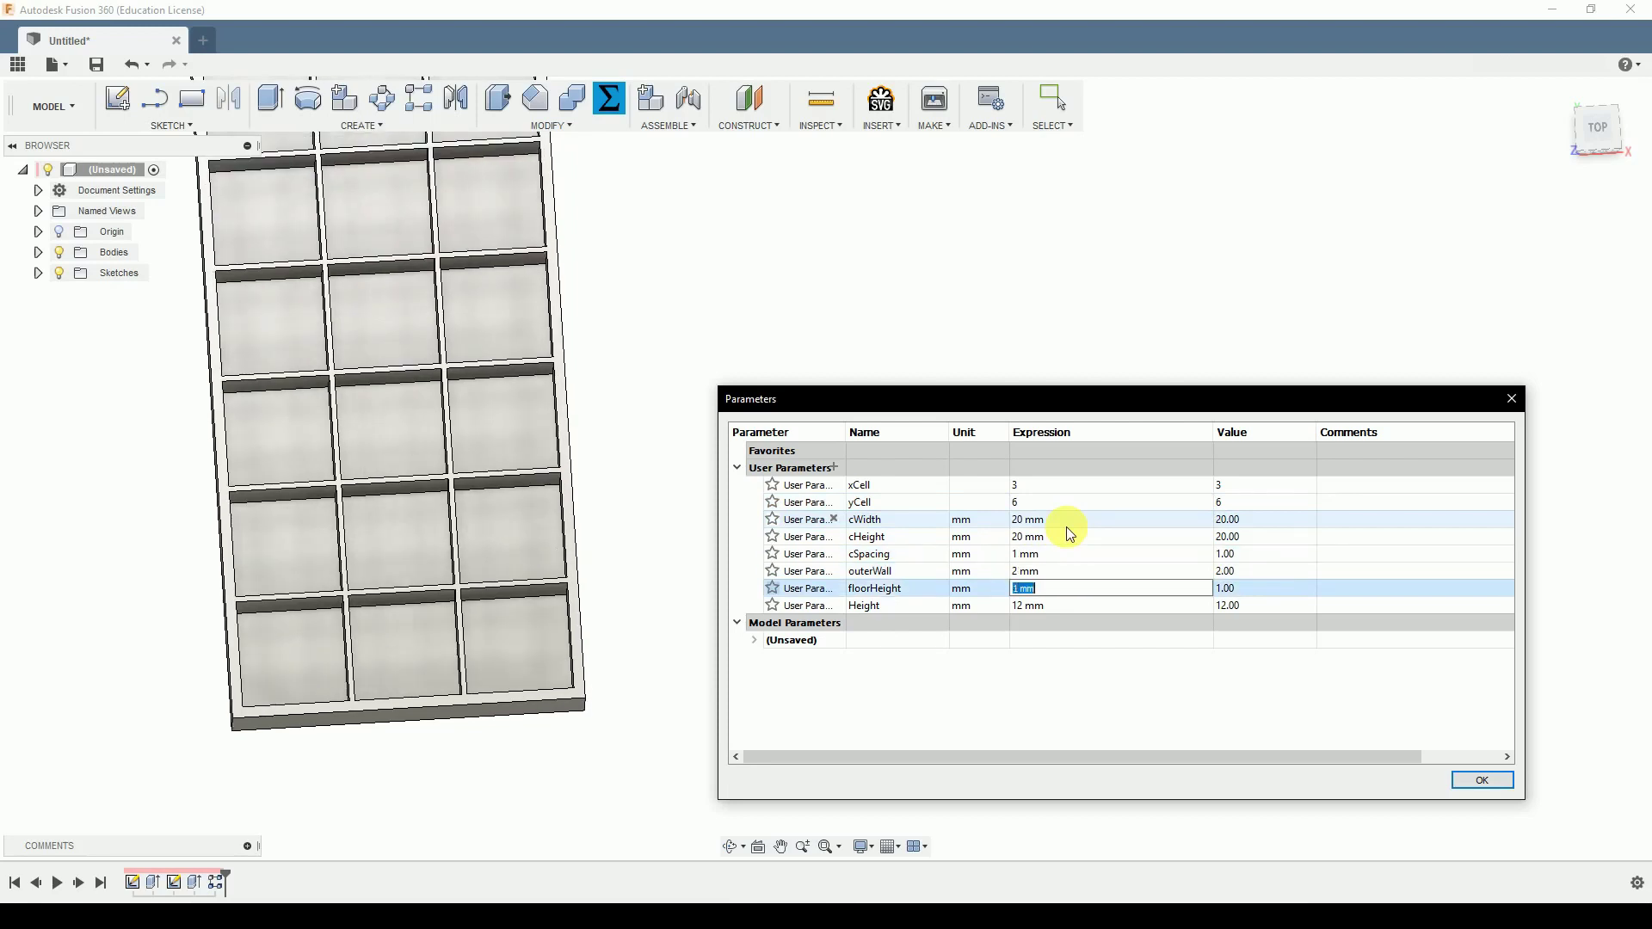
{"action": "key", "text": "Tab"}
{"action": "type", "text": "1"}
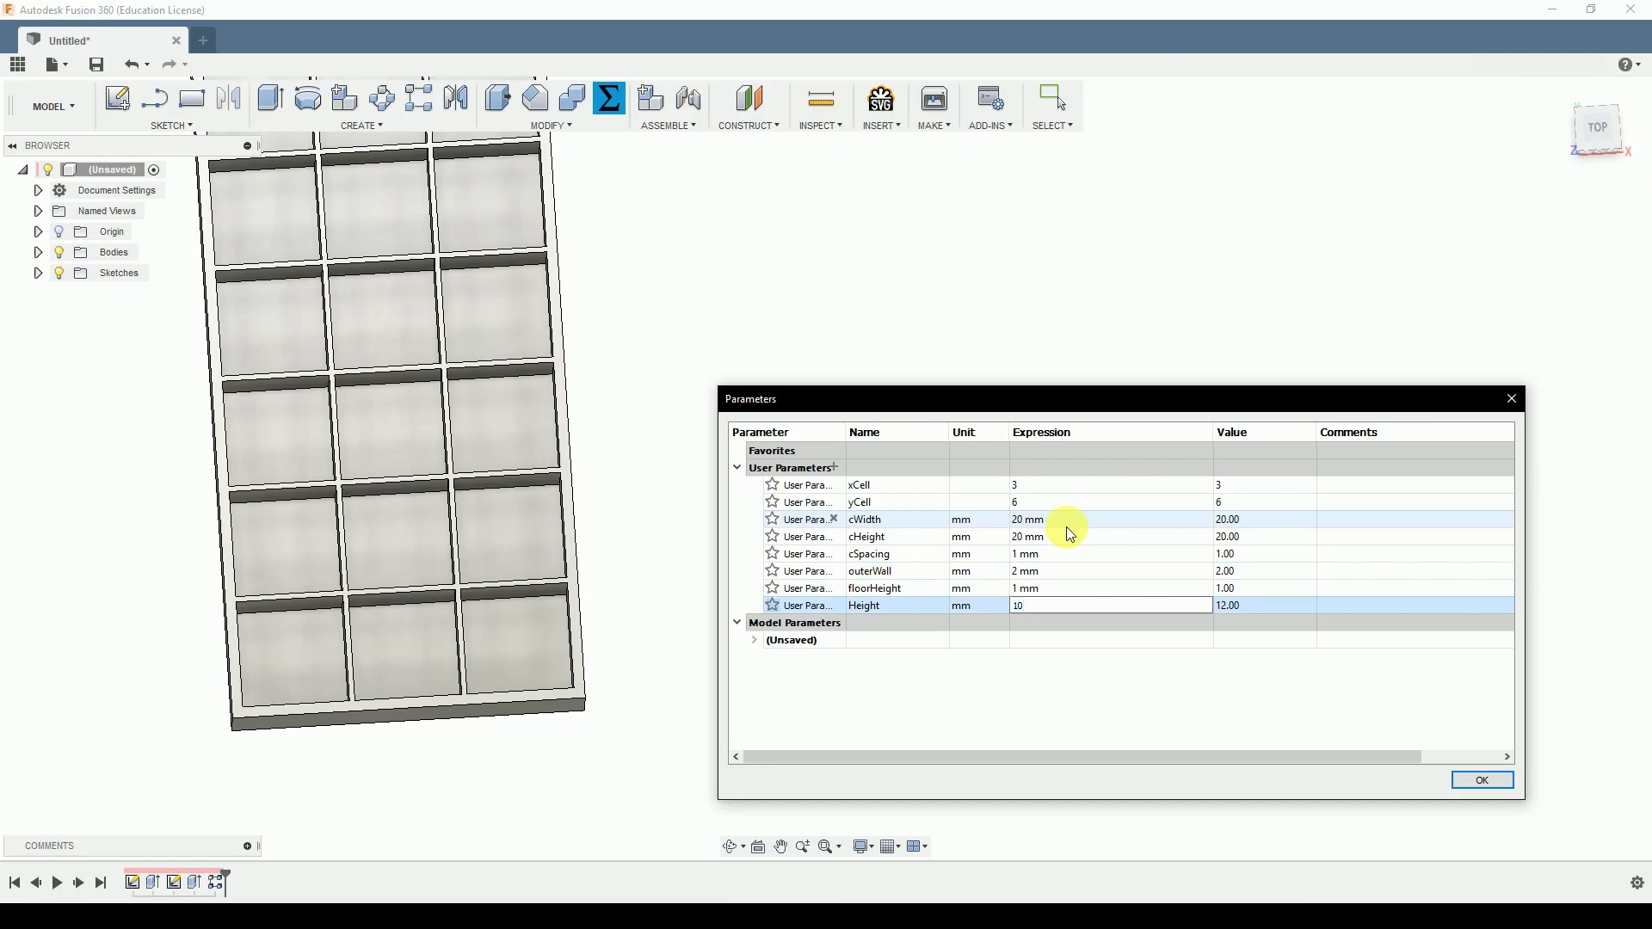
{"action": "key", "text": "Tab"}
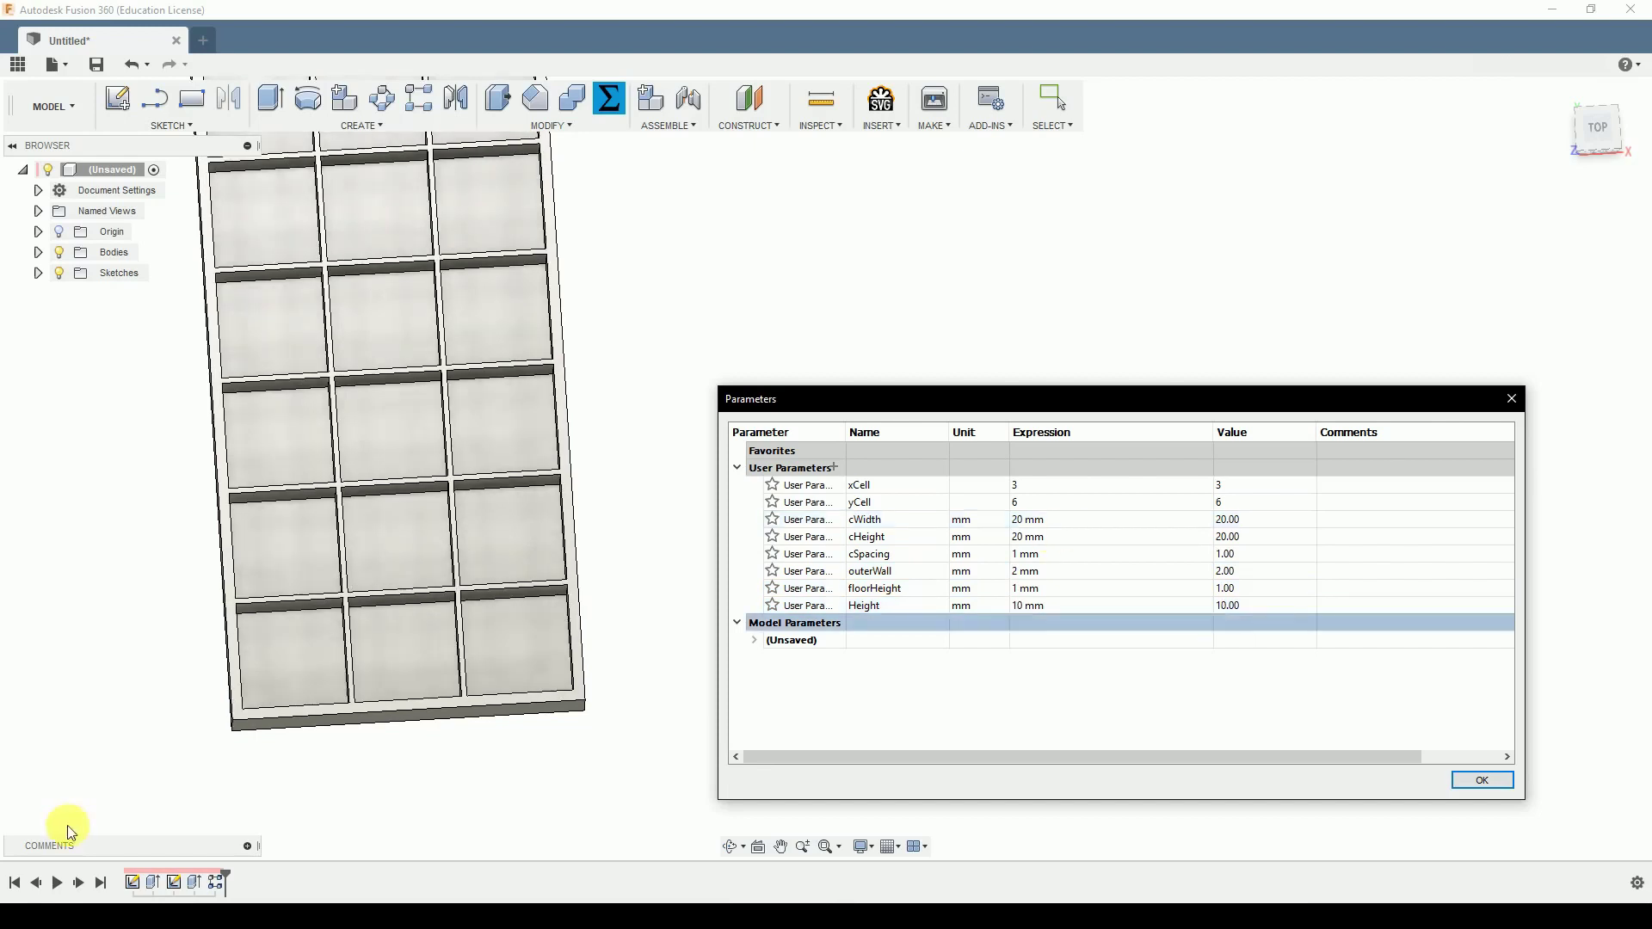
Step: Set the xCell parameter to 6, check the case from several angles, and accept the parameter changes
{"action": "scroll", "coordinate": [289, 730], "scroll_direction": "down", "scroll_amount": 2}
{"action": "left_click", "coordinate": [1045, 484]}
{"action": "left_click", "coordinate": [1044, 484]}
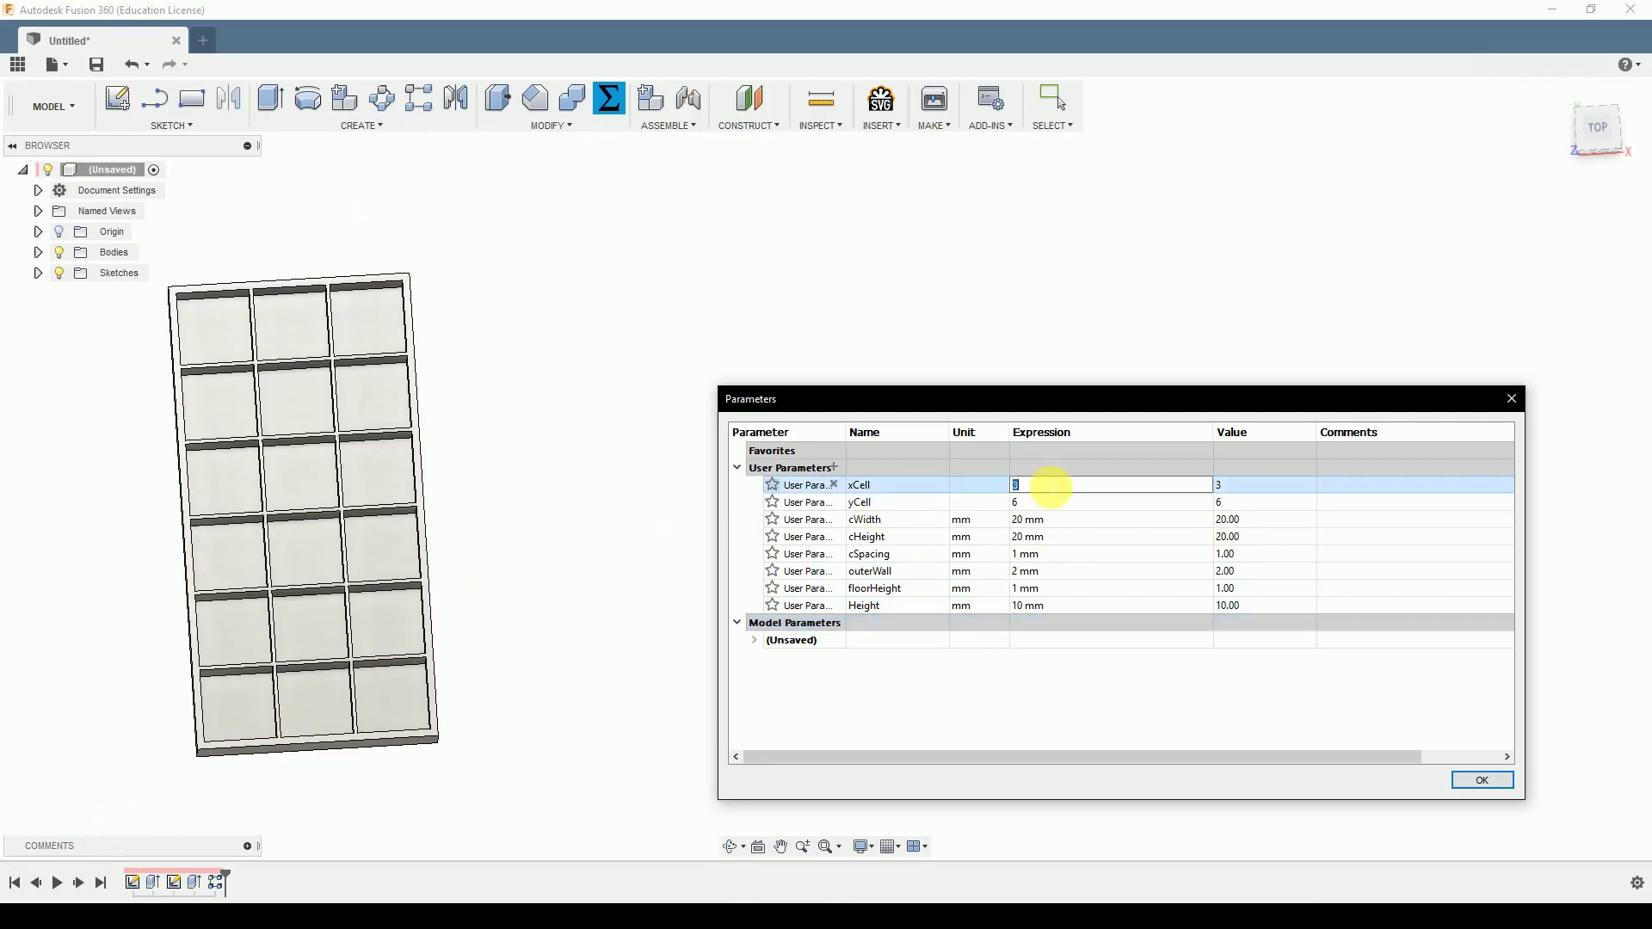
{"action": "type", "text": "6"}
{"action": "key", "text": "Return"}
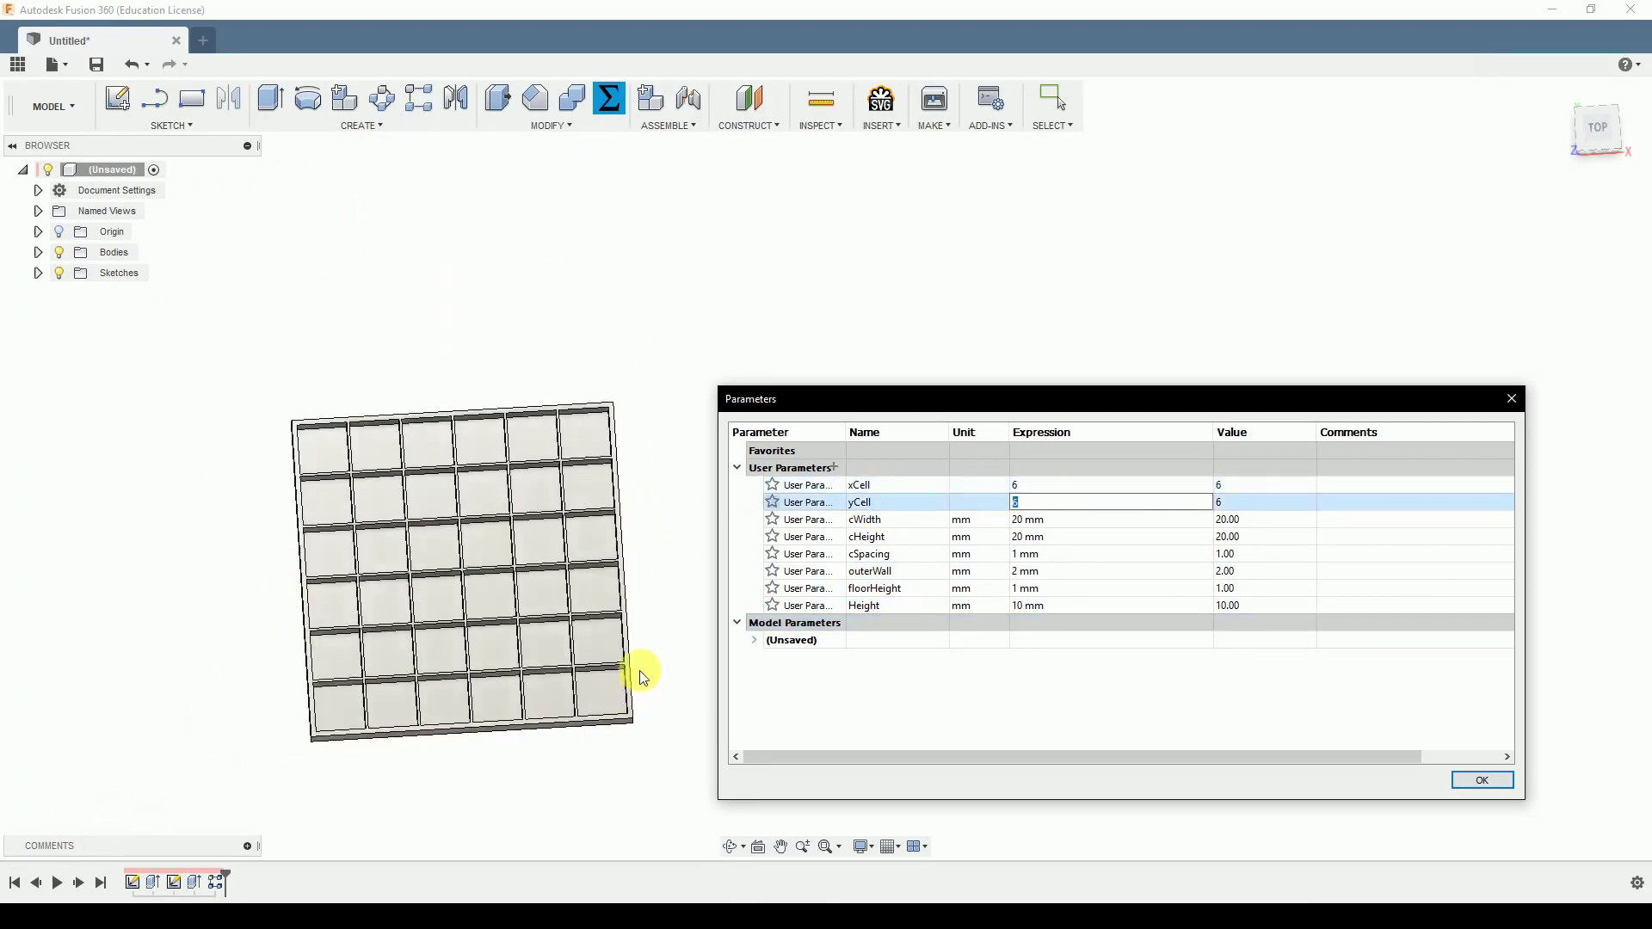
{"action": "middle_click_drag", "start_coordinate": [591, 621], "coordinate": [357, 662], "text": "shift"}
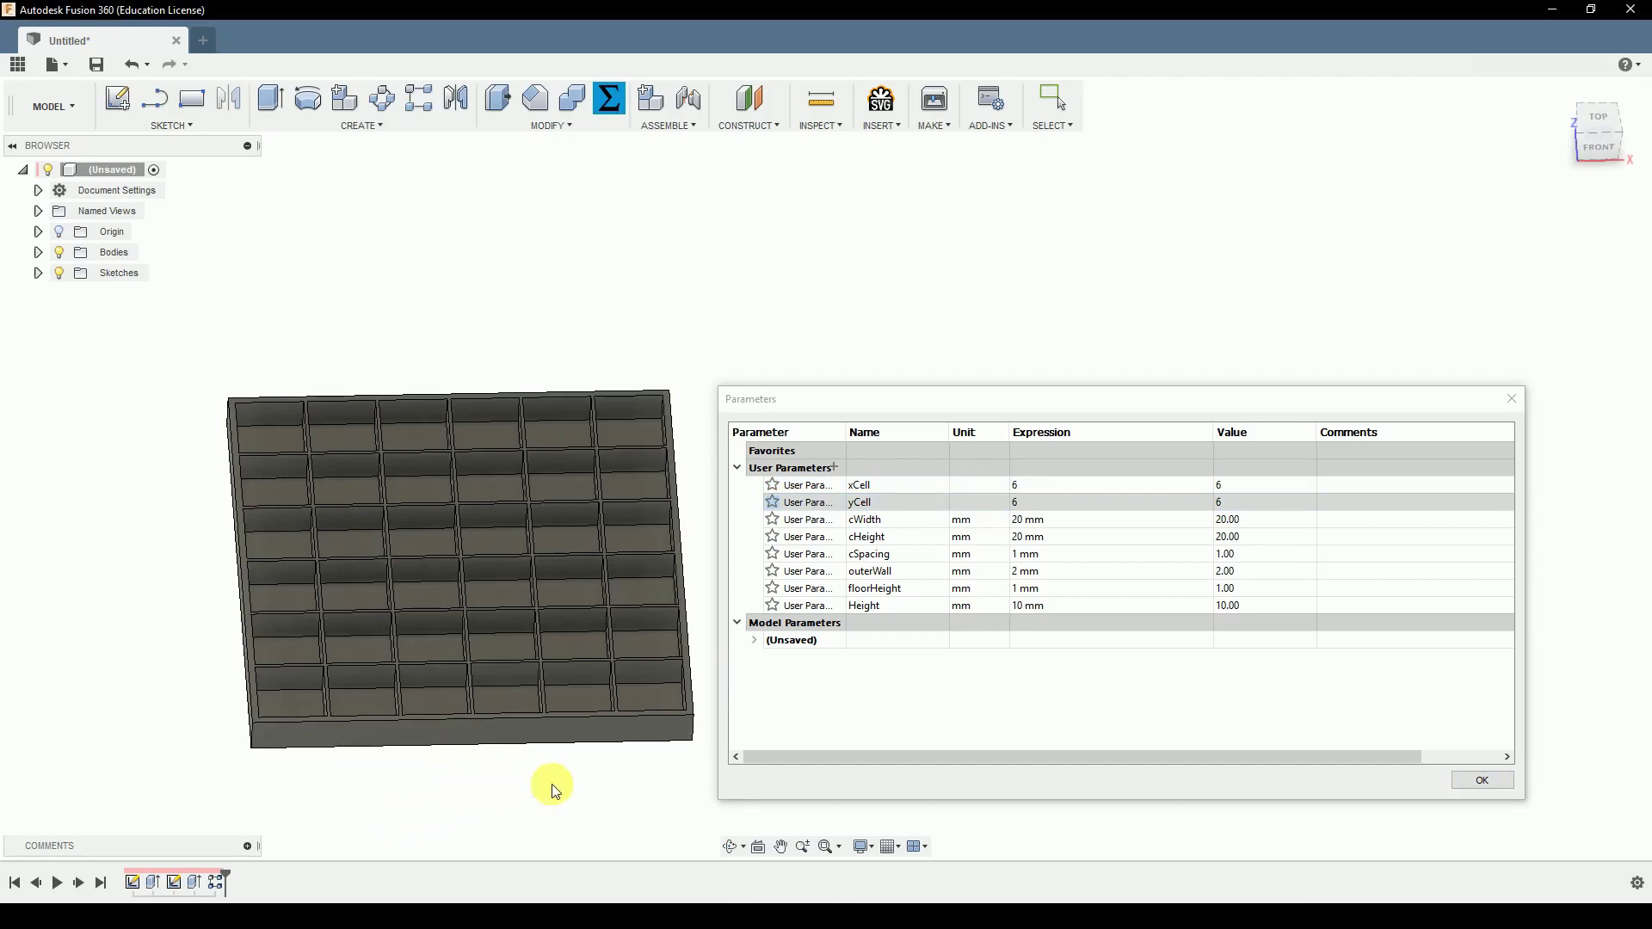
{"action": "middle_click_drag", "start_coordinate": [309, 762], "coordinate": [422, 616]}
{"action": "middle_click_drag", "start_coordinate": [590, 542], "coordinate": [431, 601], "text": "shift"}
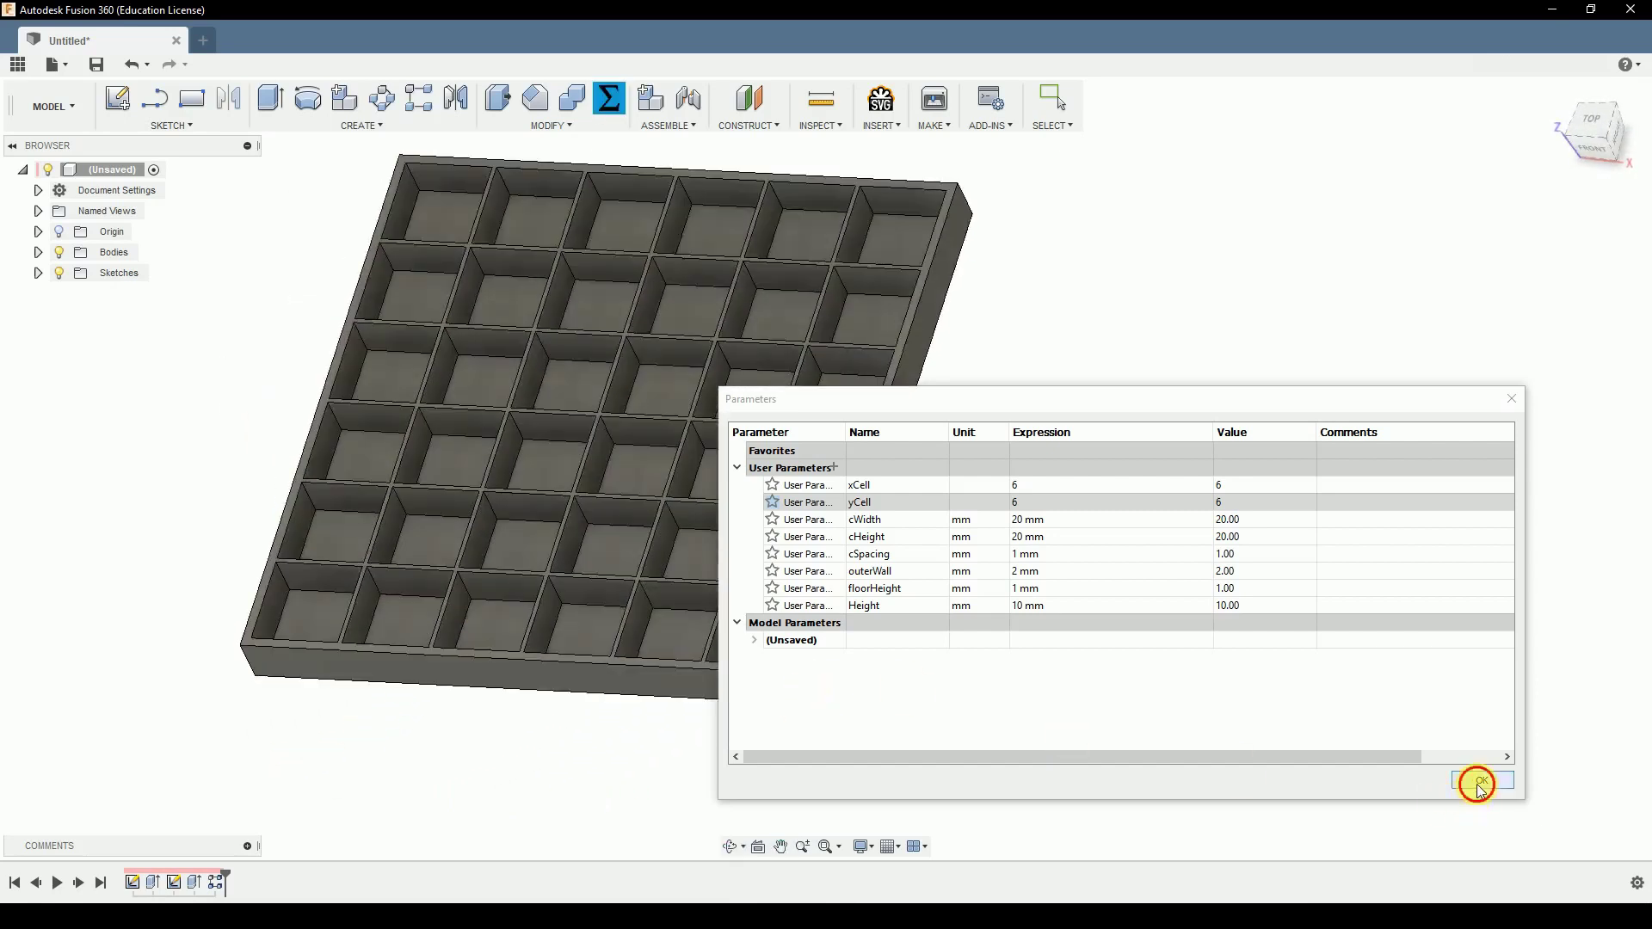
{"action": "left_click", "coordinate": [1479, 781]}
{"action": "mouse_move", "coordinate": [713, 726]}
{"action": "middle_mouse_down", "text": "shift"}
{"action": "mouse_move", "coordinate": [710, 656]}
{"action": "mouse_move", "coordinate": [727, 708]}
{"action": "middle_mouse_up", "text": "shift"}
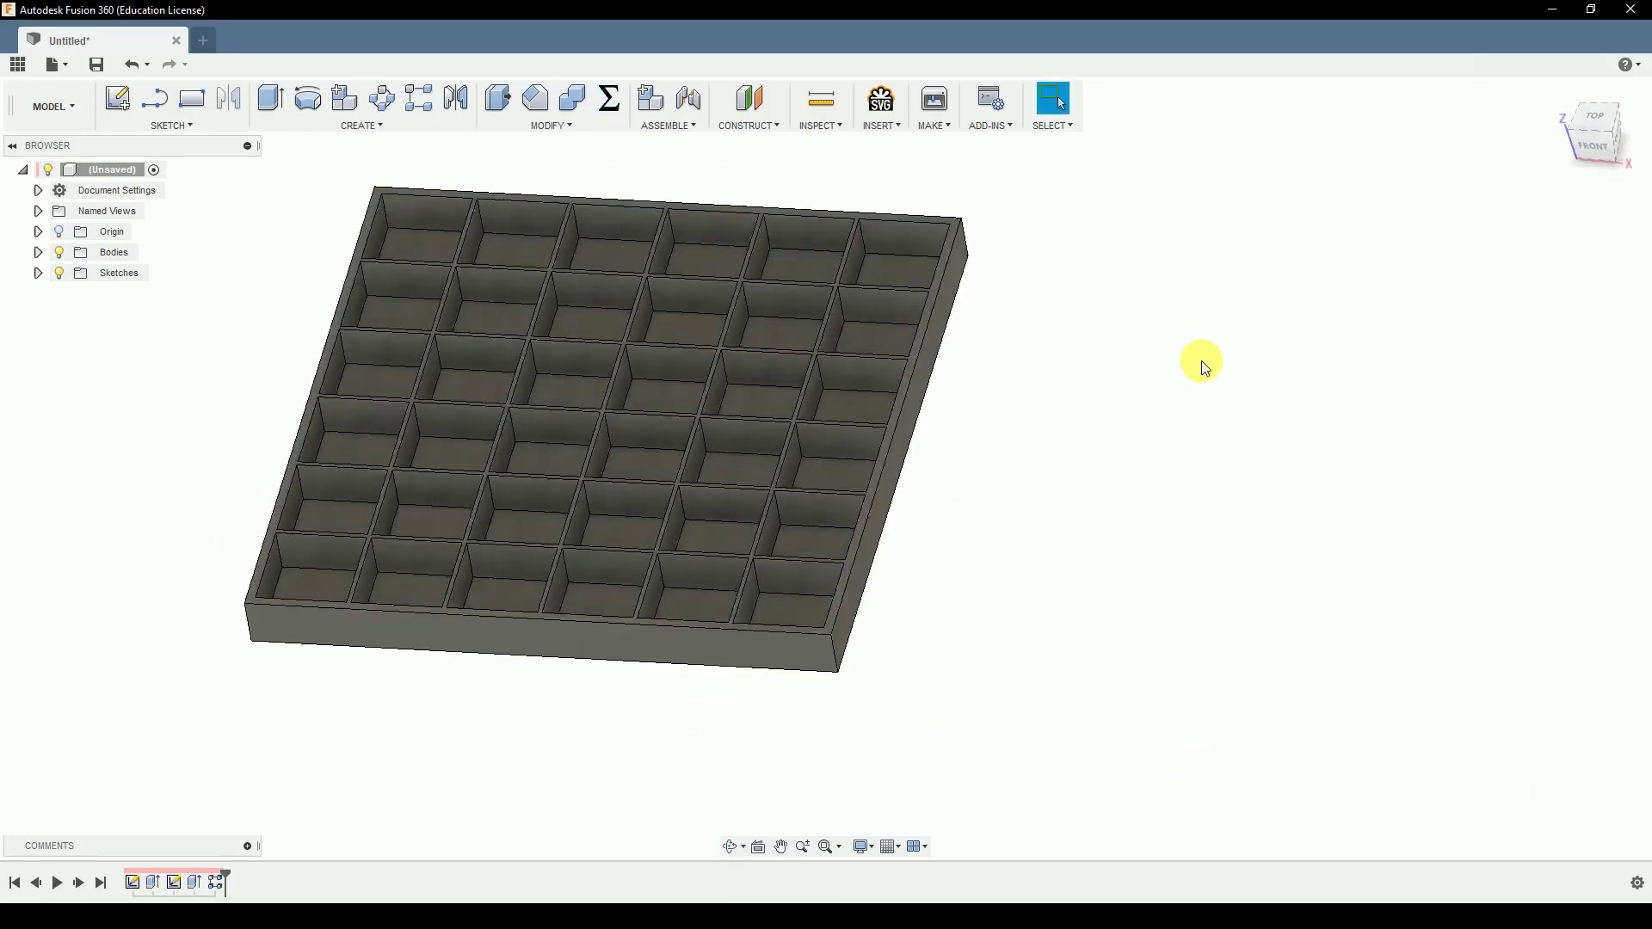